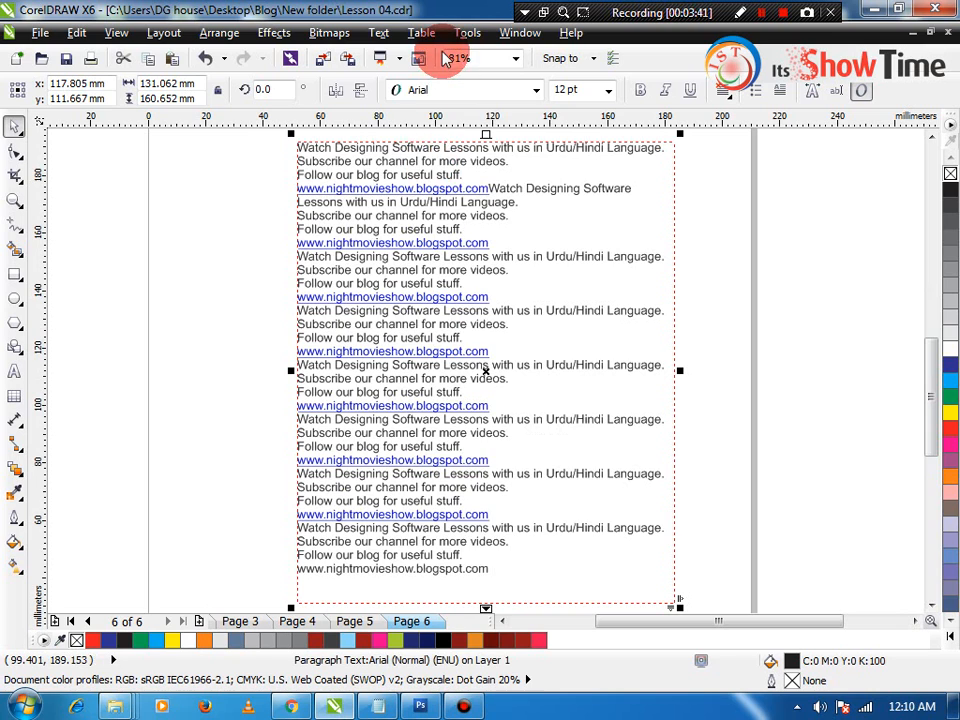
- Resize the paragraph text frame on Page 6 to about 165 mm tall, keeping all its lines inside
scroll(488, 567, down, 2)
drag(489, 581, 495, 555)
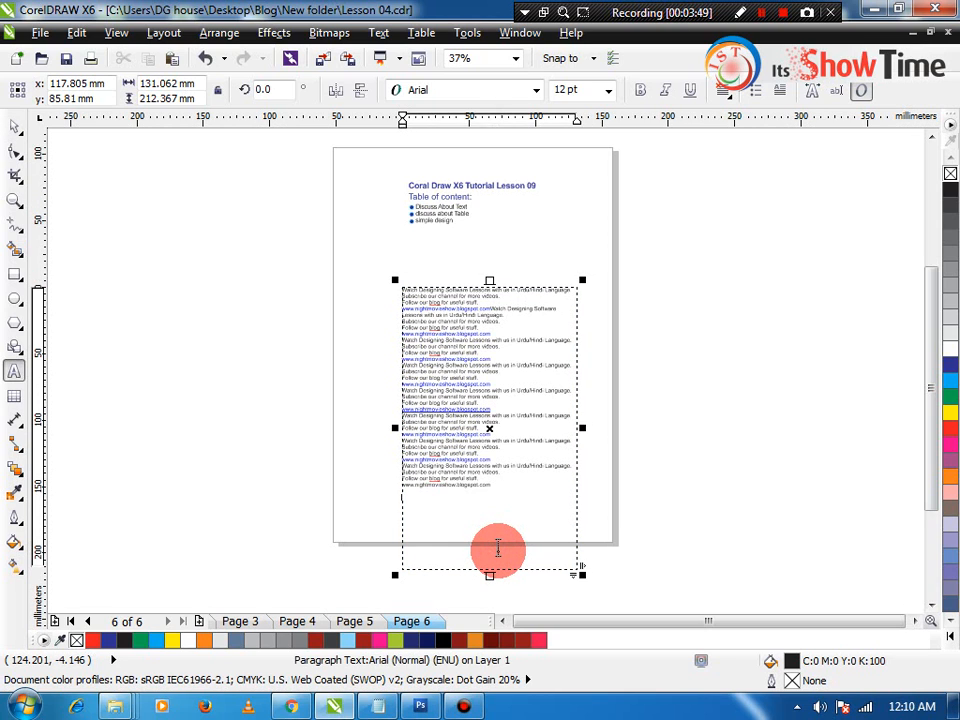
click(498, 548)
drag(490, 575, 493, 514)
key(ctrl+space)
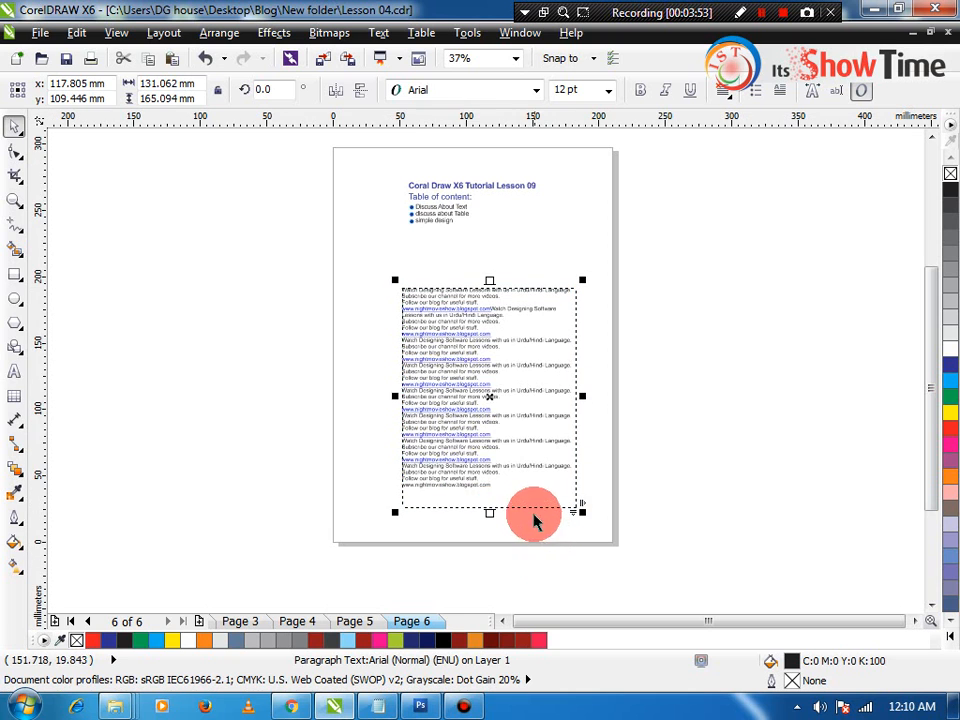
key(shift+F2)
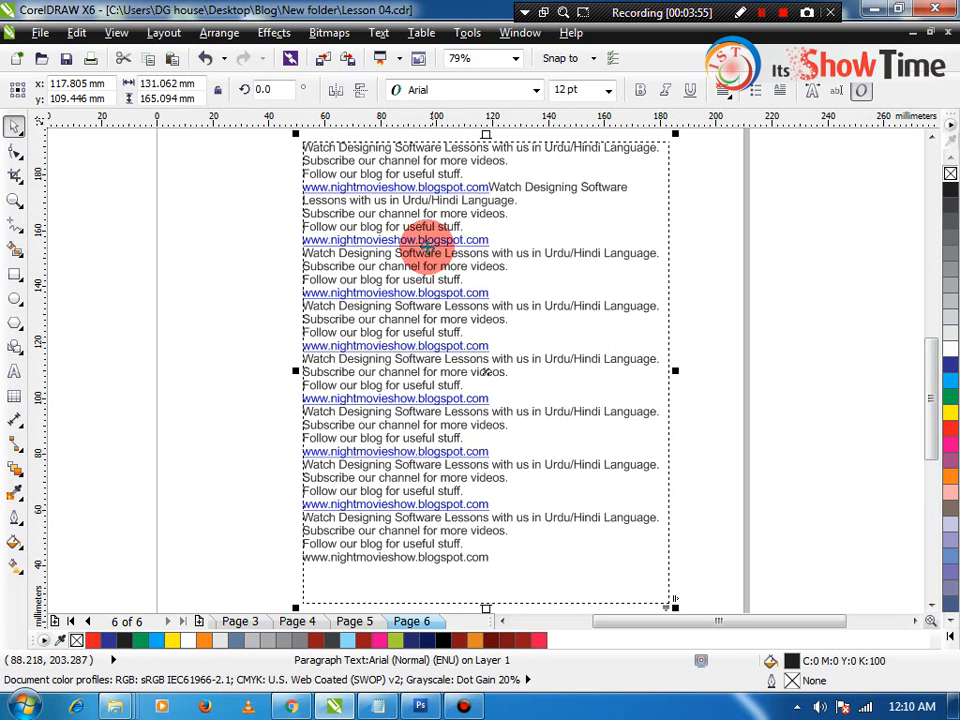
- Try splitting the paragraph text into three equal-width columns with the preview visible on the page
click(378, 32)
click(399, 95)
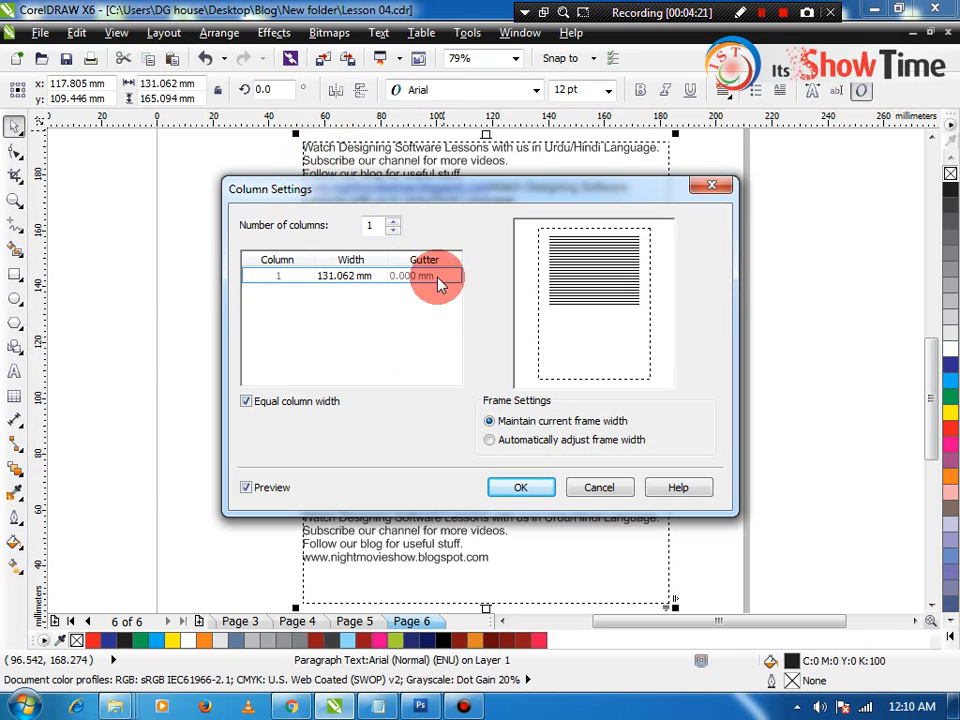
click(391, 221)
click(391, 221)
drag(490, 205, 907, 330)
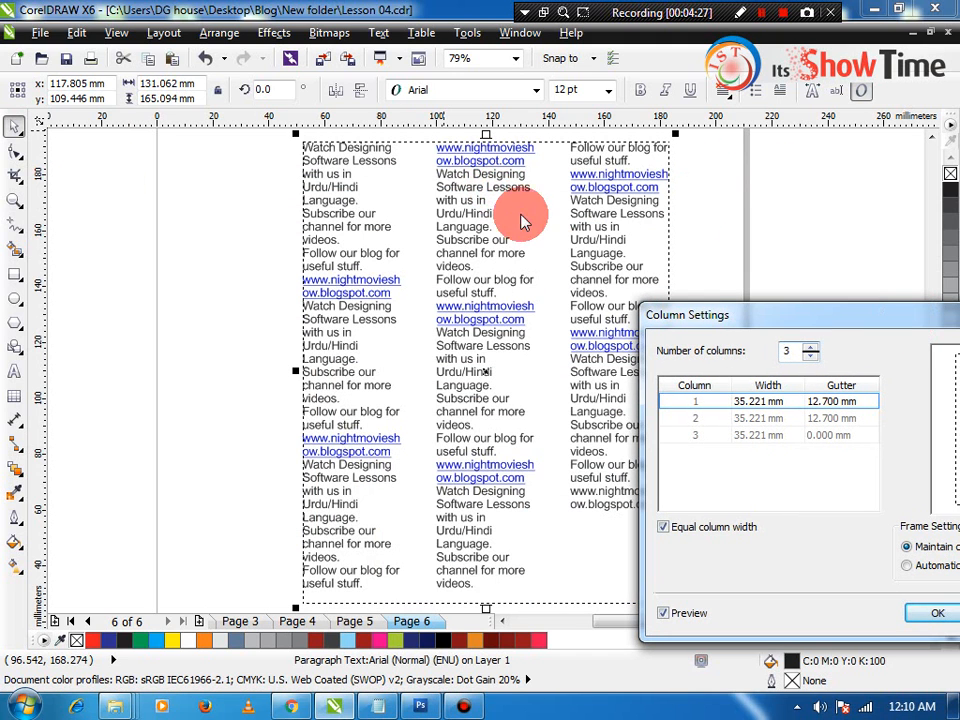
drag(776, 311, 373, 122)
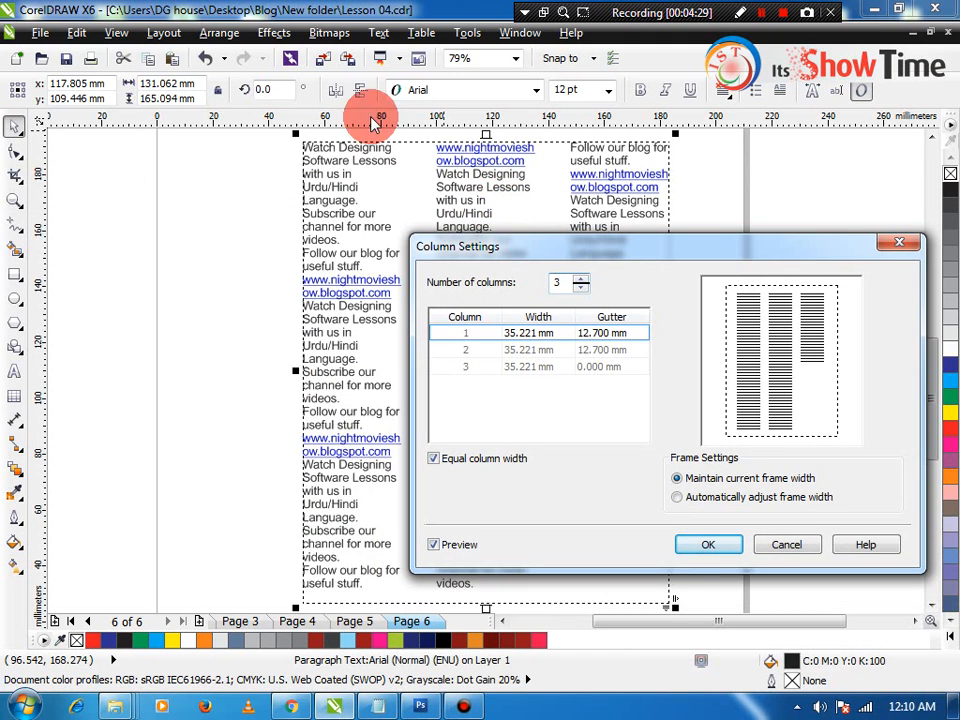
- Compare fewer columns with three, try automatic frame width adjustment, and discard the column settings
click(581, 289)
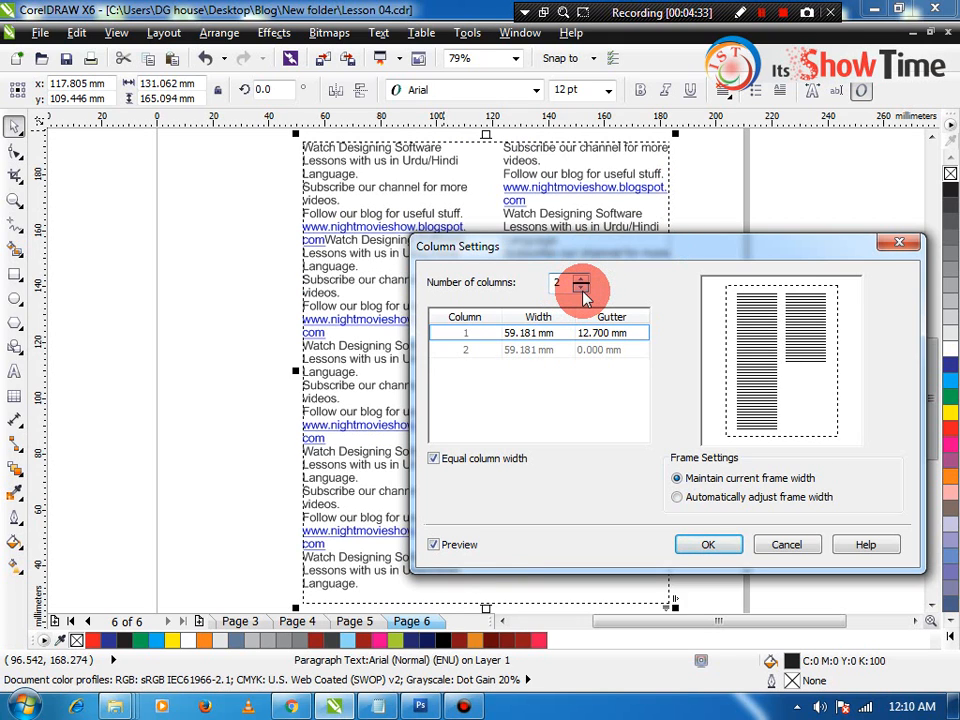
click(581, 278)
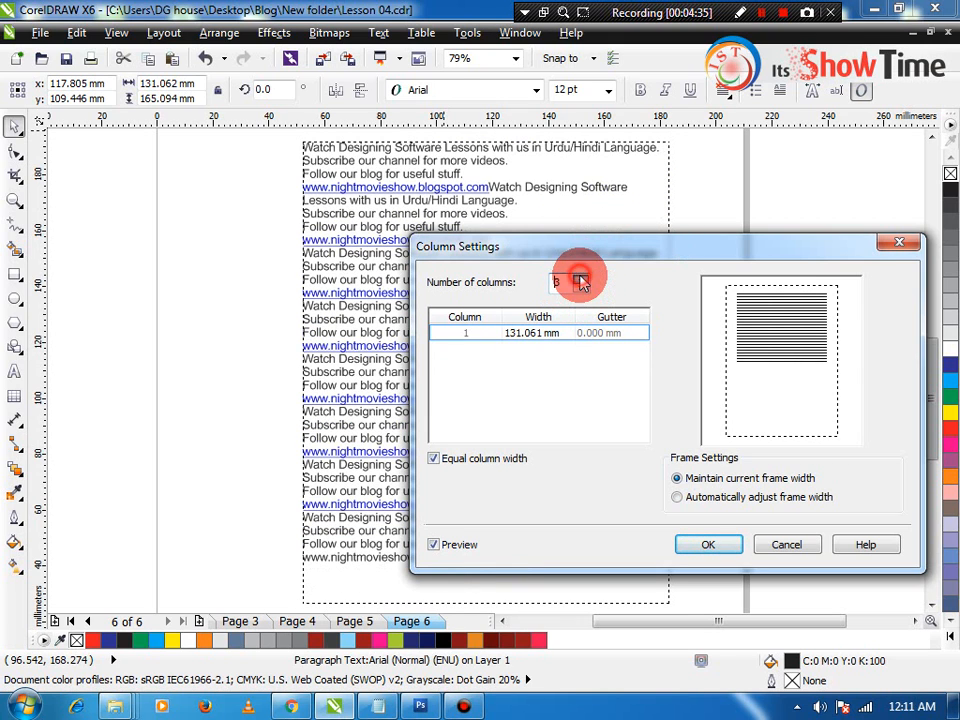
click(581, 278)
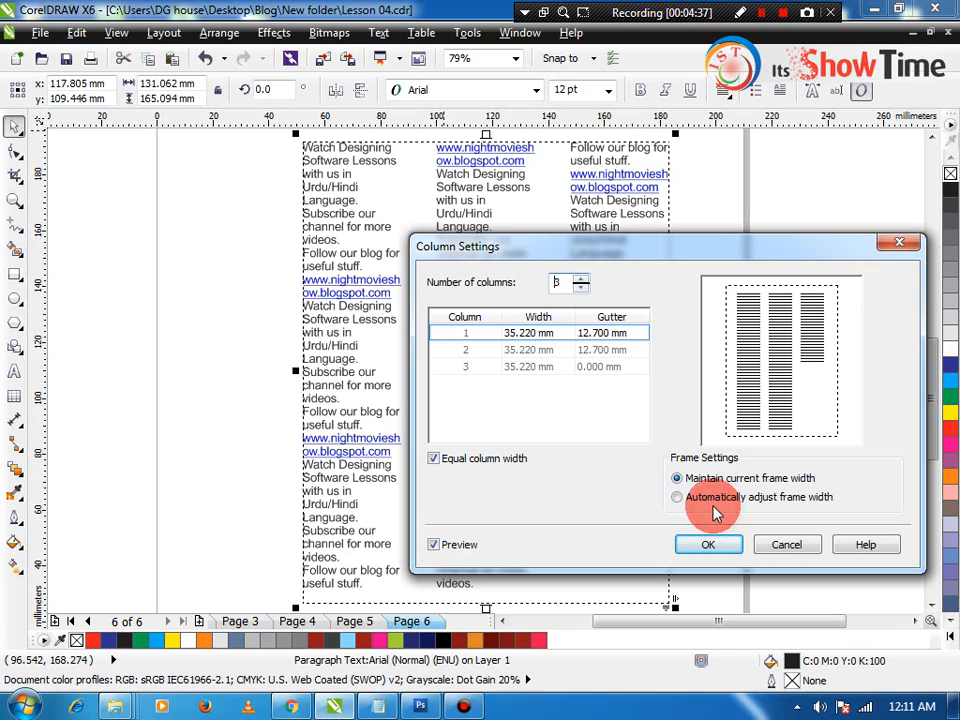
click(708, 480)
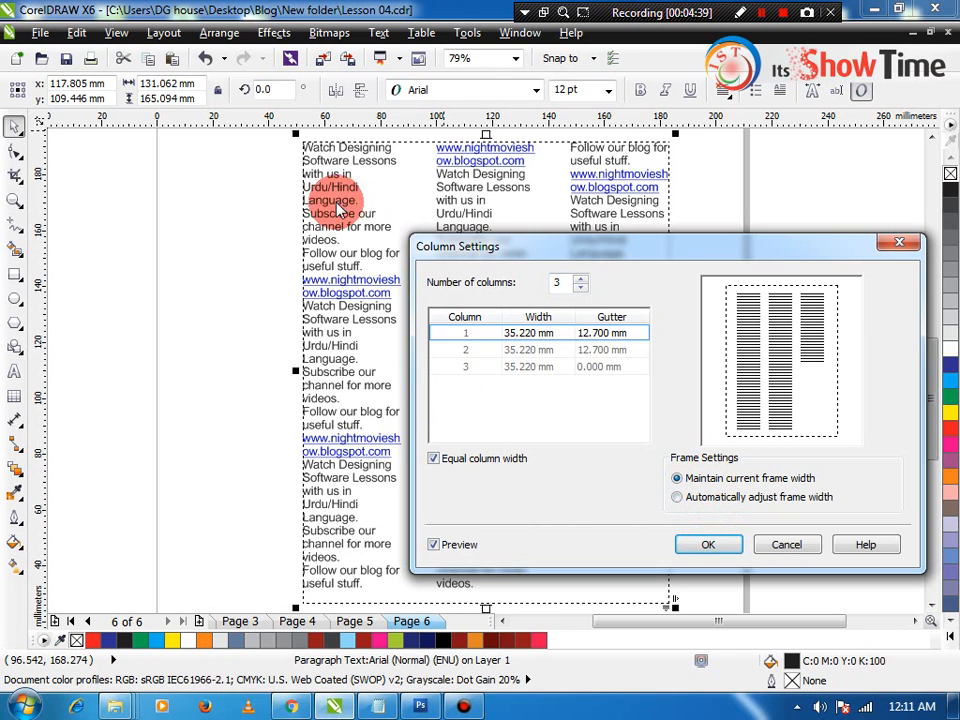
click(716, 505)
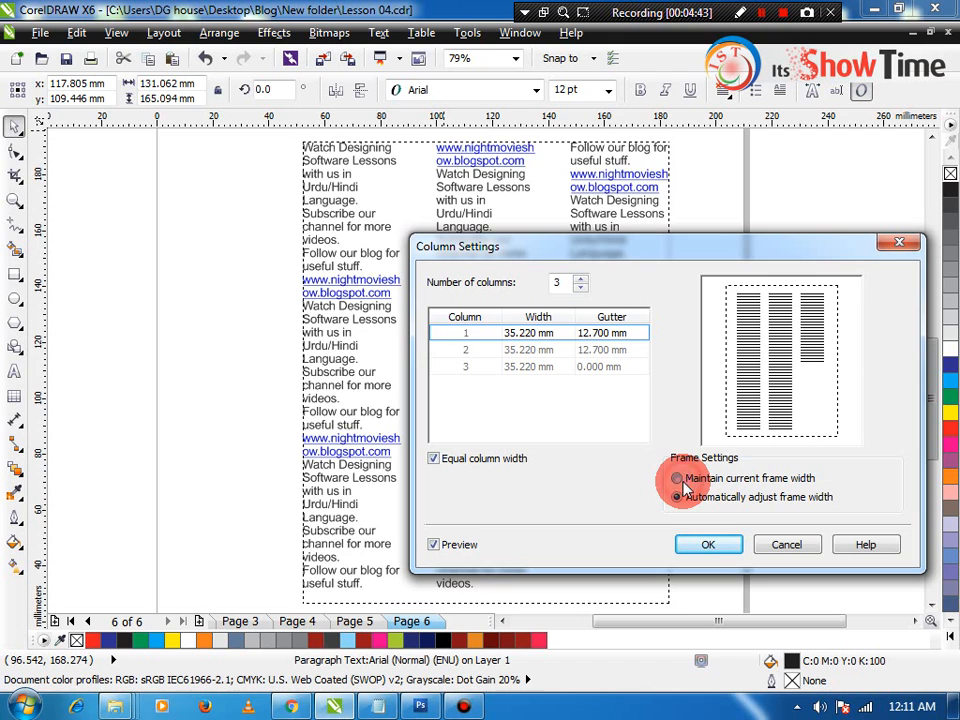
click(790, 545)
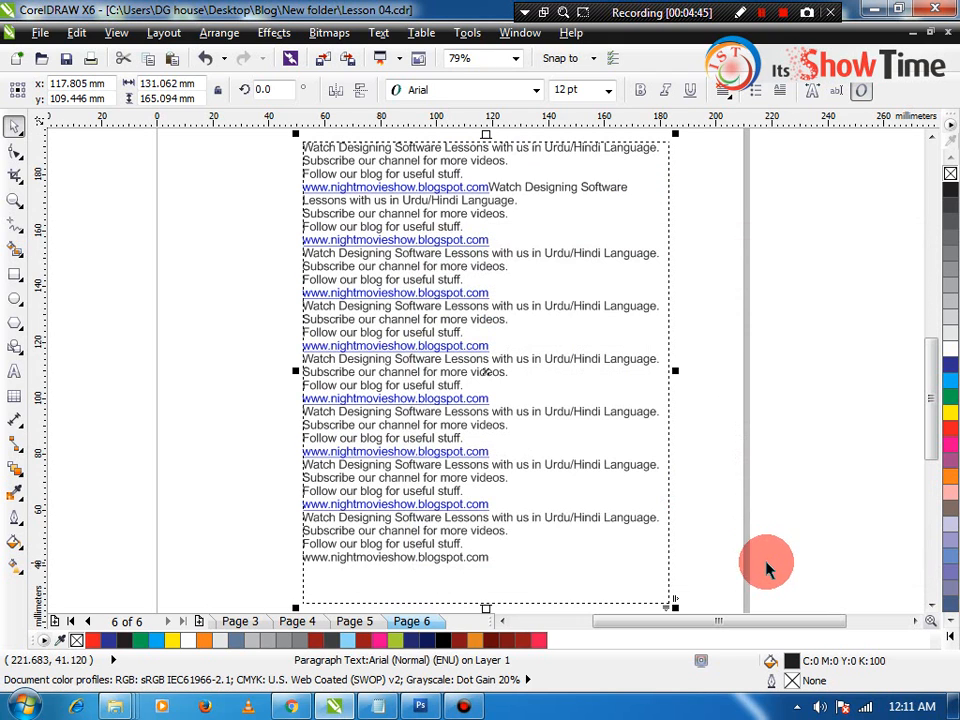
- Add the artistic text "sdgdfsdfgdg" beside the paragraph frame to compare its available text commands, and delete it
click(380, 33)
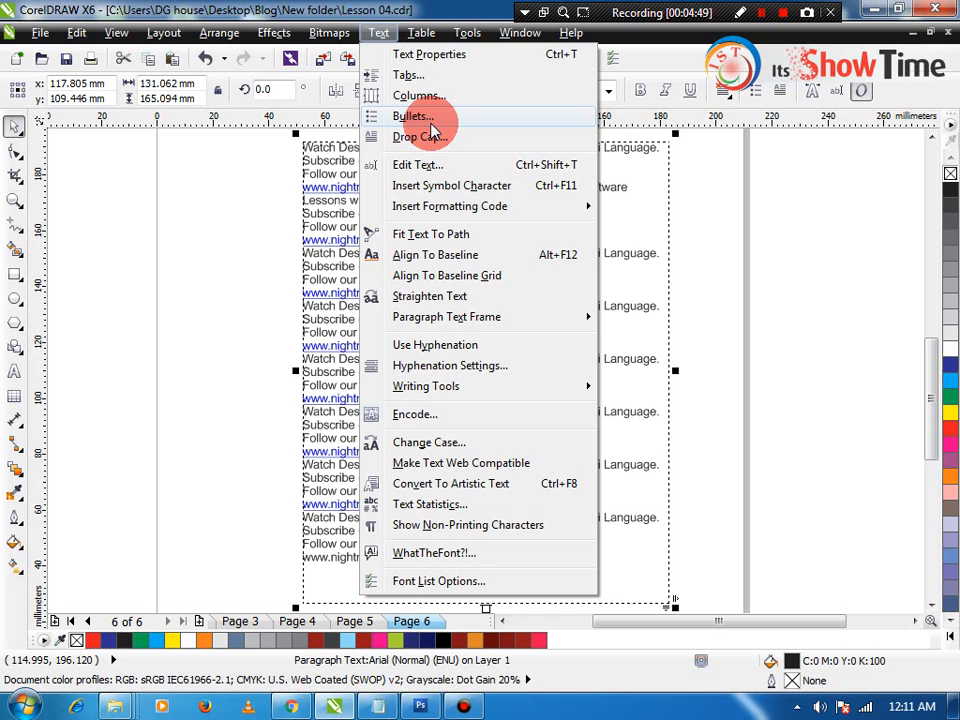
click(84, 255)
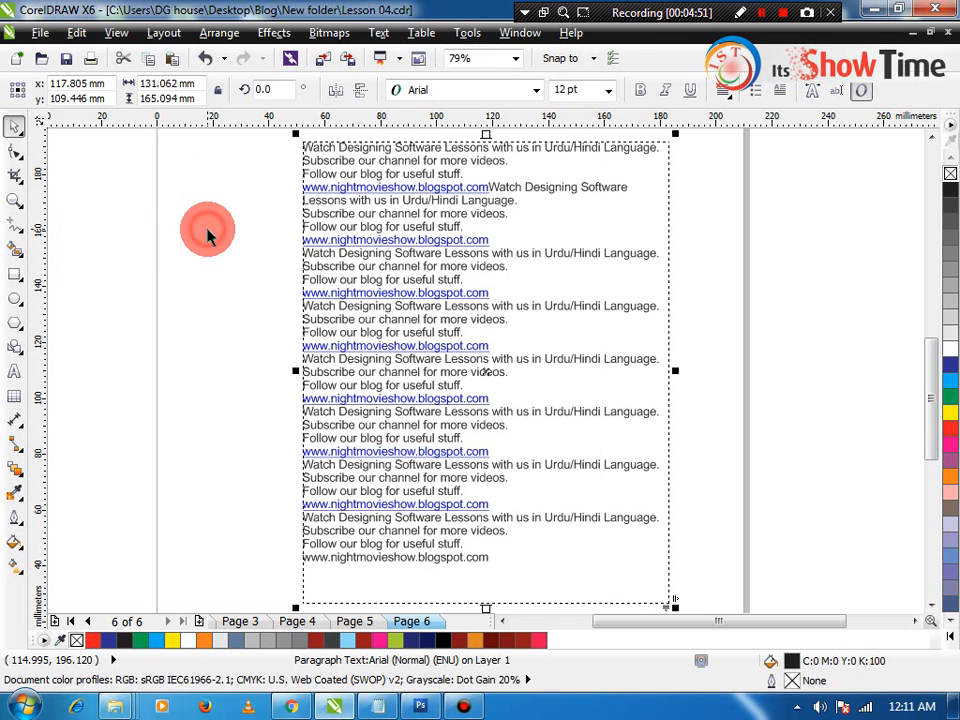
click(20, 369)
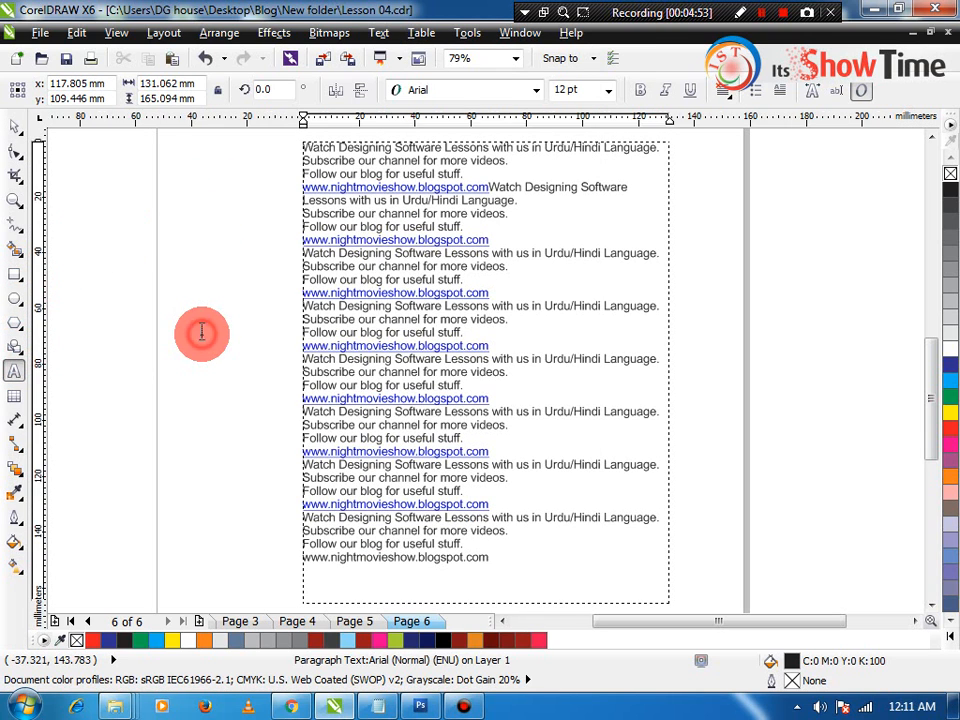
click(203, 332)
text(sdgdfsdfgdg)
key(ctrl+space)
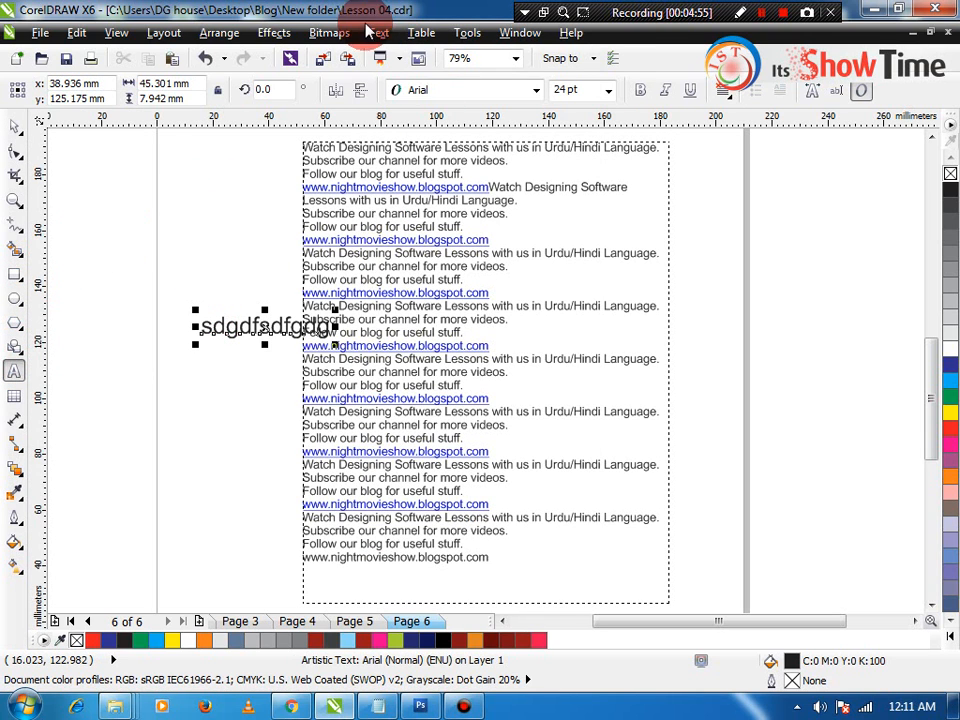
click(378, 32)
click(242, 238)
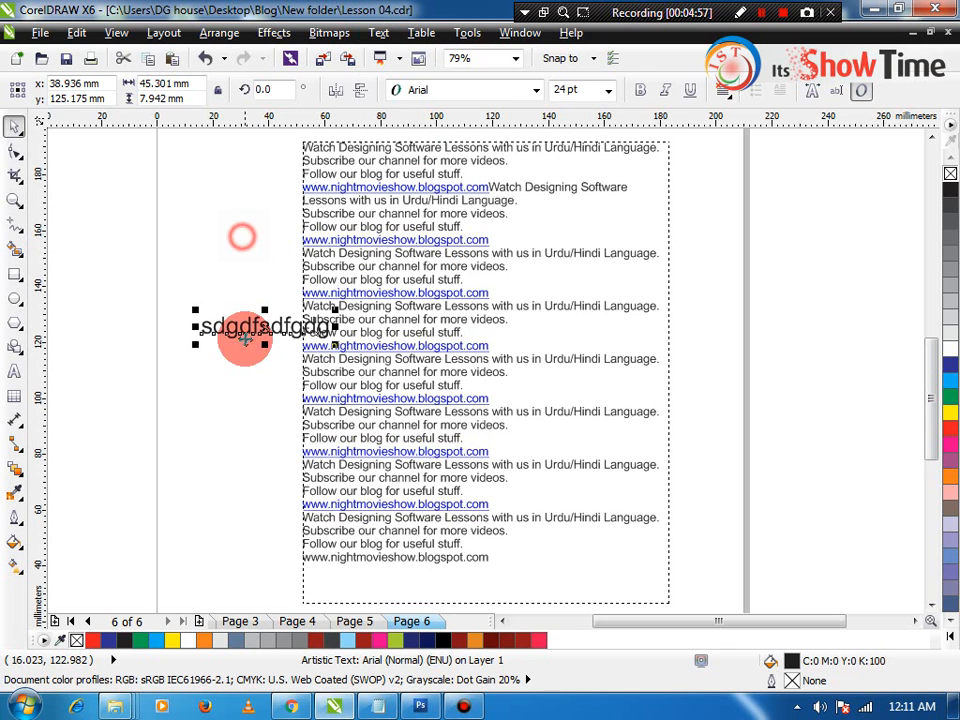
click(248, 327)
key(Delete)
- Try a drop cap three lines deep on the whole paragraph text frame, and discard it
click(364, 272)
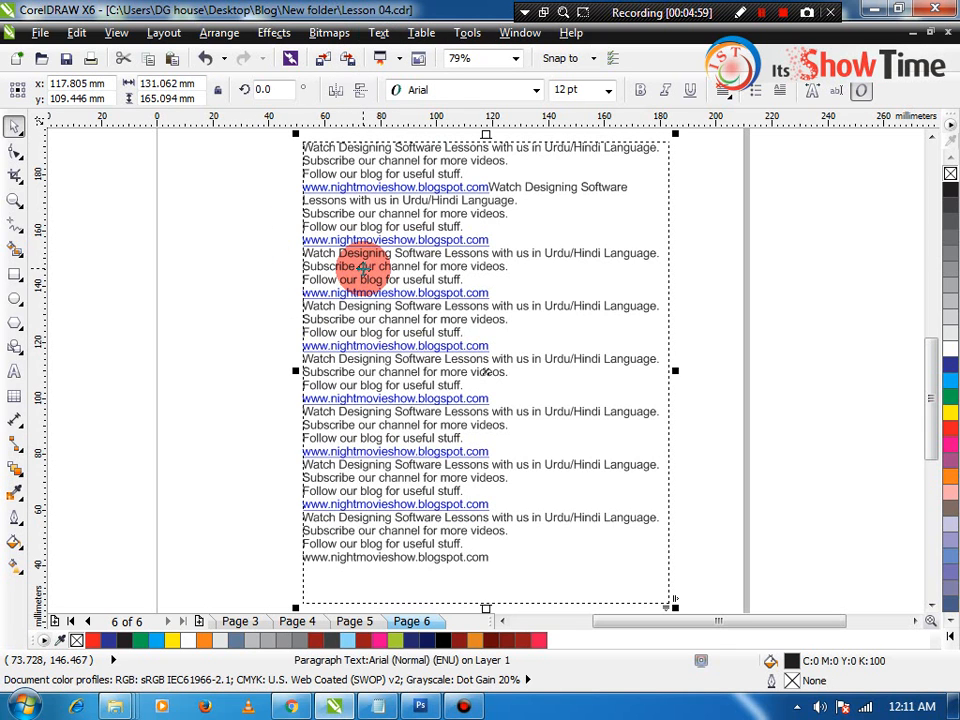
click(378, 32)
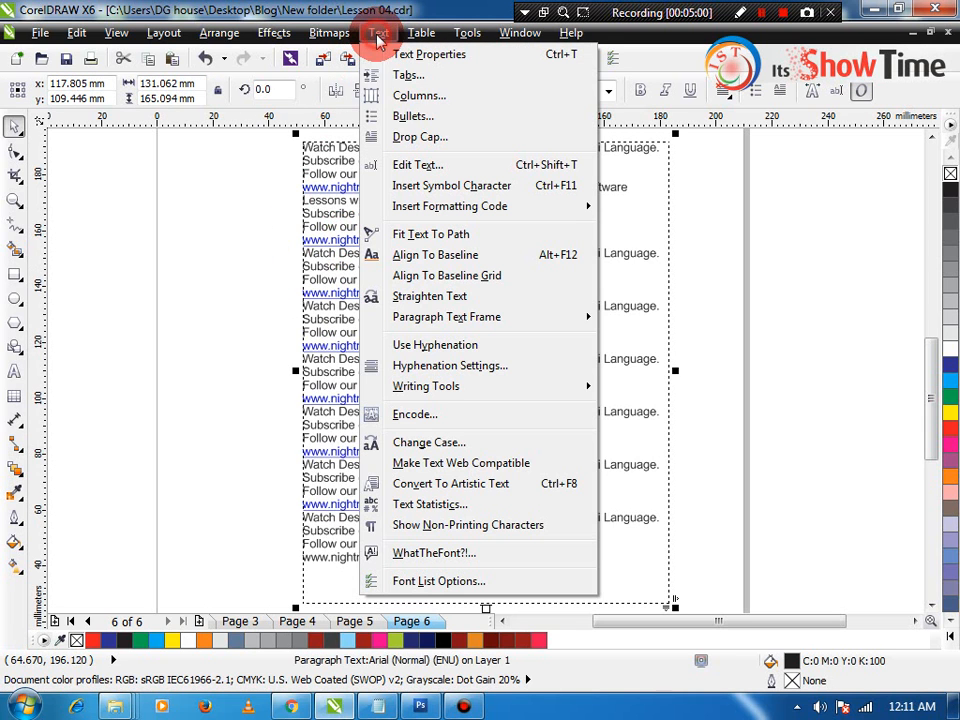
click(395, 138)
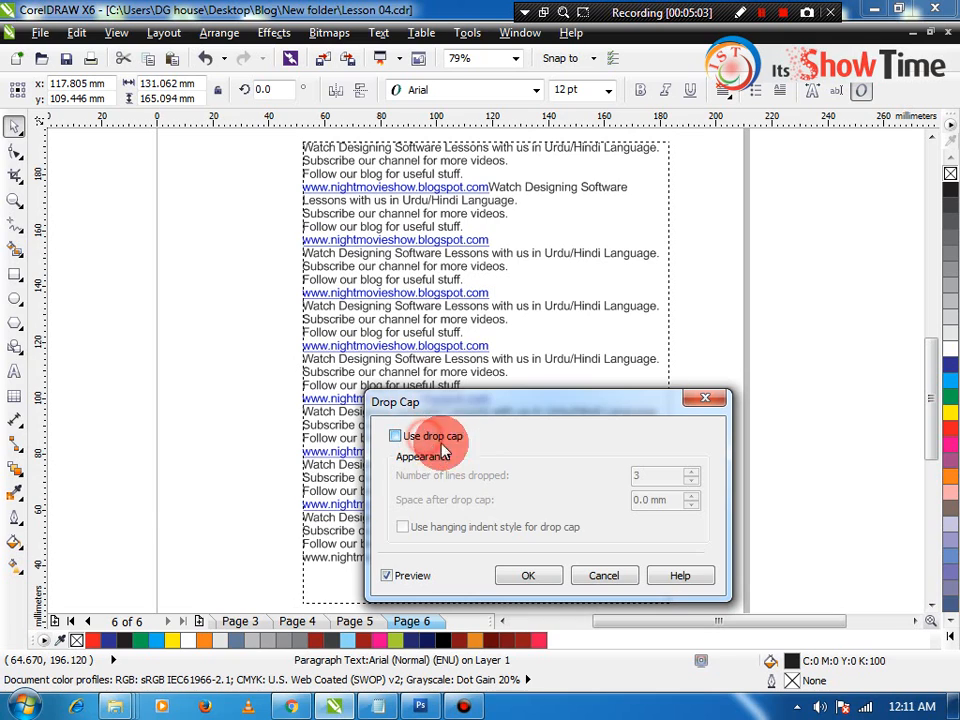
click(400, 436)
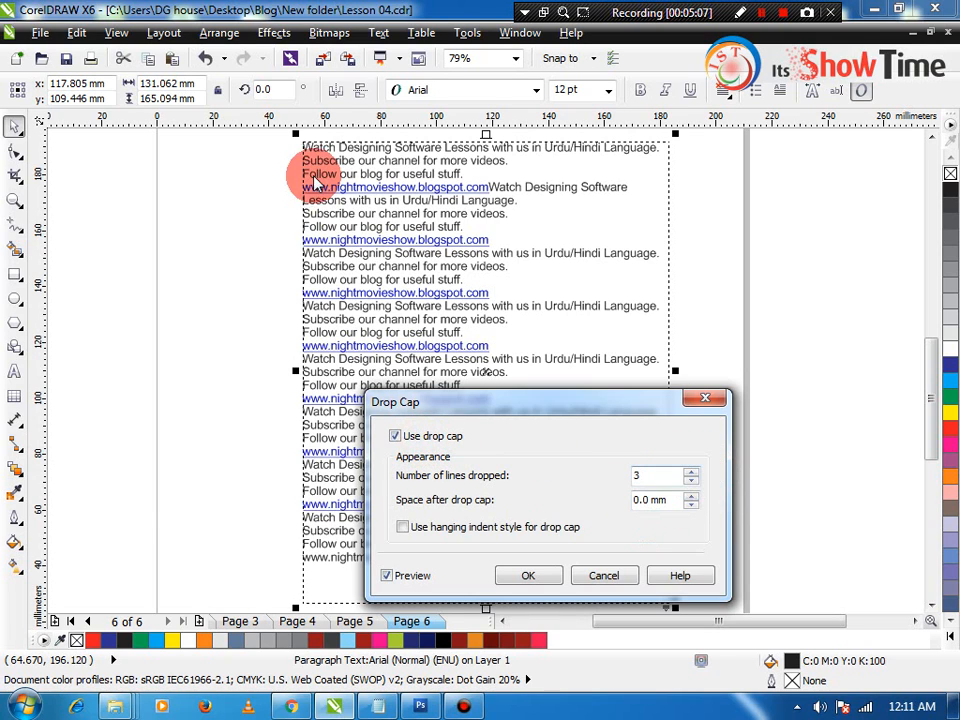
key(Escape)
- Try a drop cap eight lines deep on the first line, with the text cursor before "Watch"
double_click(308, 144)
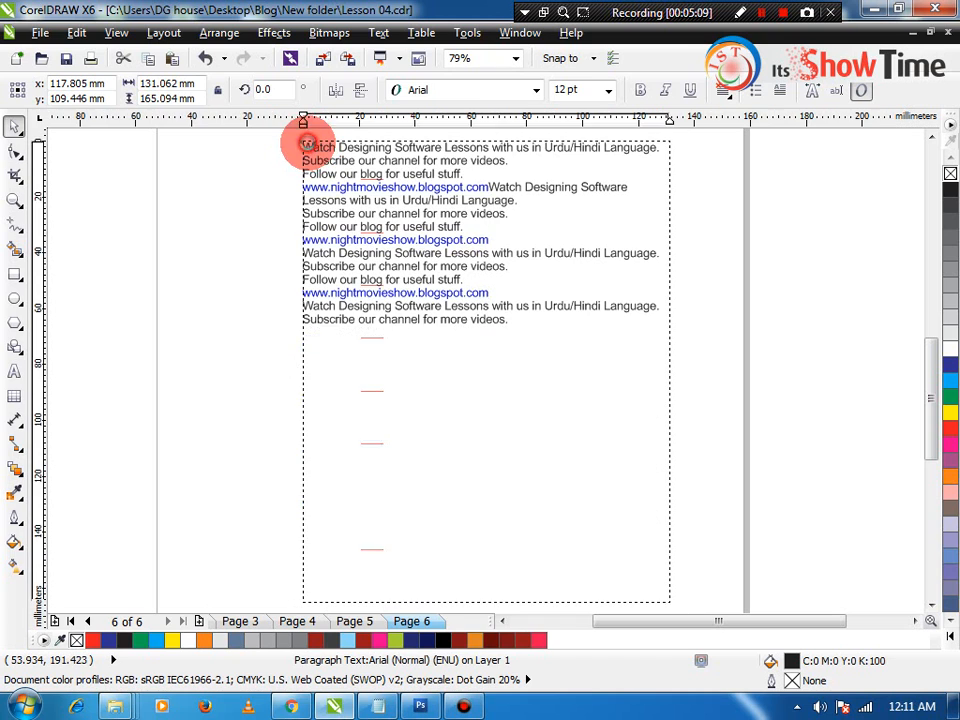
key(ctrl+space)
key(F2)
drag(264, 133, 572, 203)
double_click(171, 315)
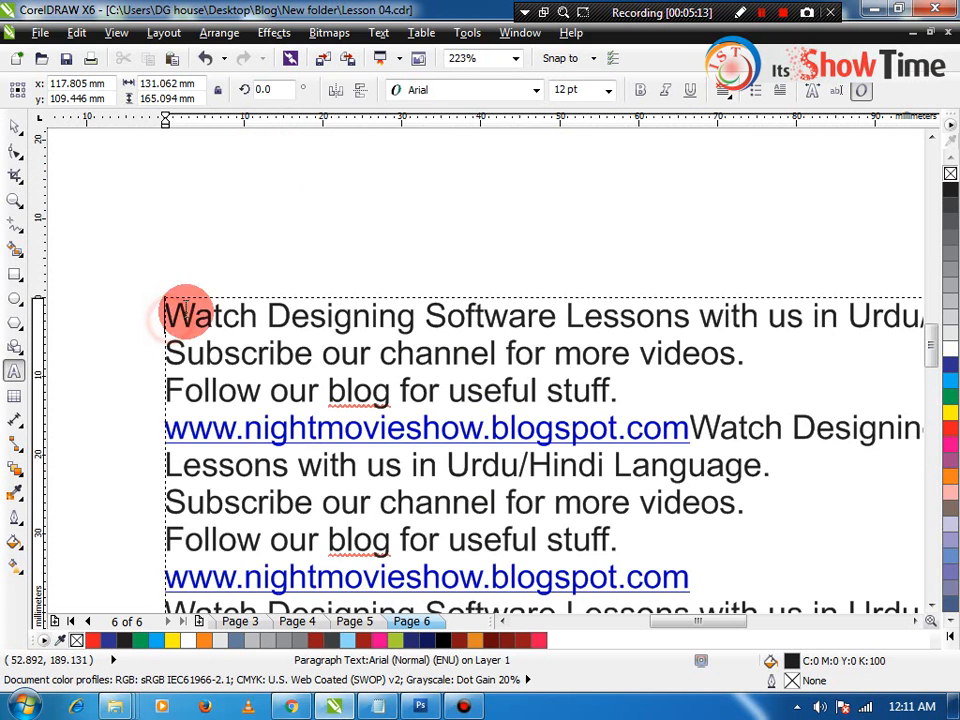
click(378, 33)
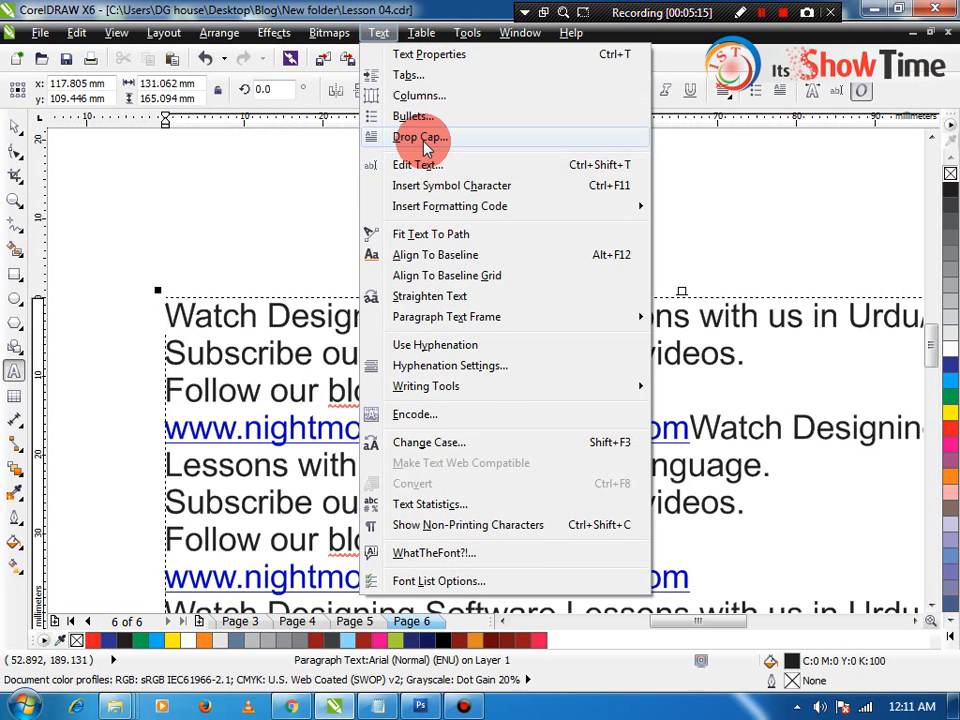
click(429, 133)
click(398, 437)
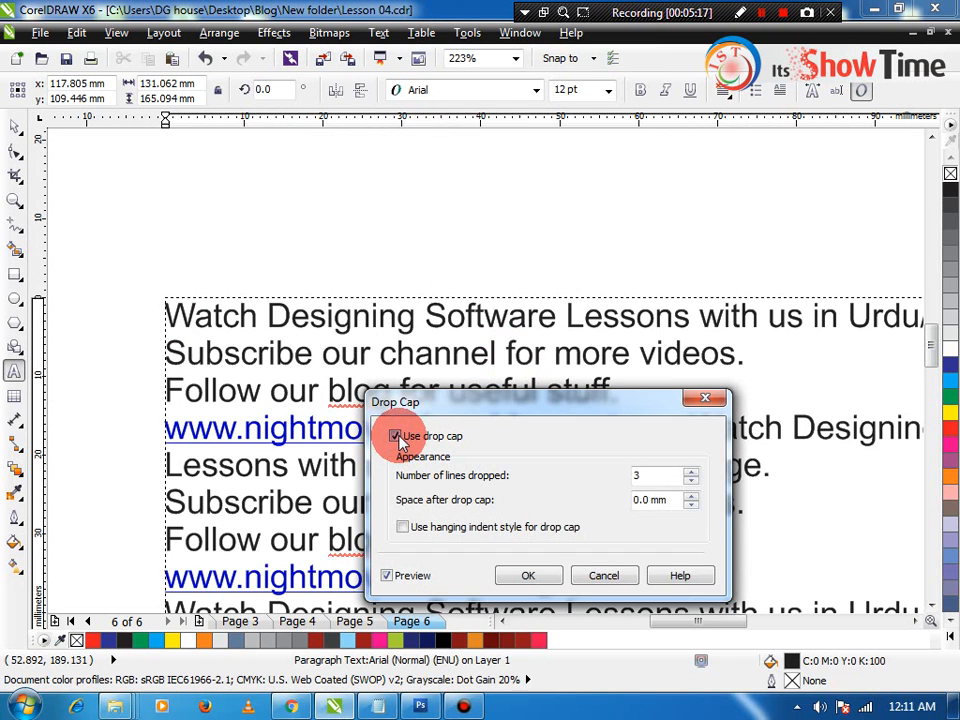
click(693, 476)
click(691, 471)
click(691, 471)
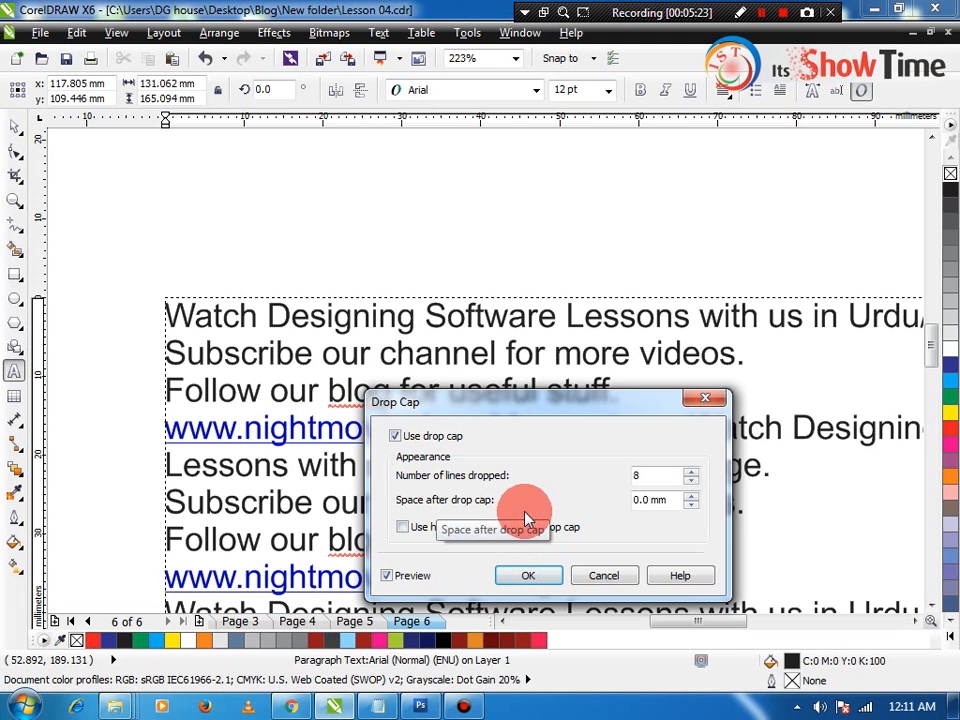
- Try a 0.9 mm space after the drop cap, and discard the drop cap settings
click(694, 496)
click(694, 496)
click(694, 496)
click(694, 496)
click(694, 496)
click(694, 496)
click(694, 496)
click(694, 496)
click(694, 496)
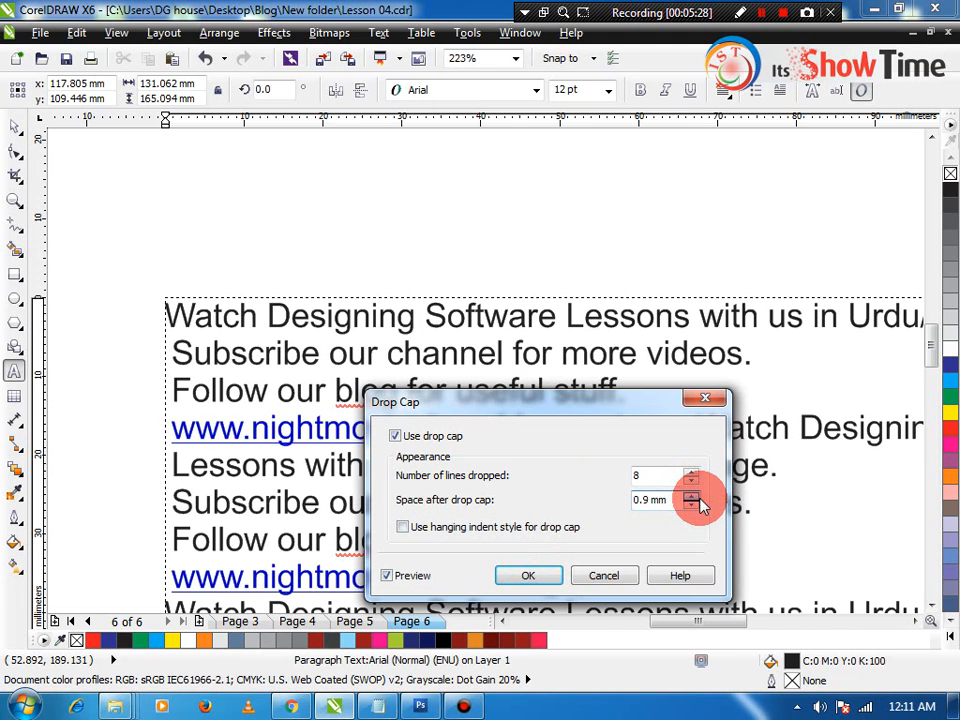
click(603, 576)
- Try Wingdings bullets with a black diamond symbol on the first paragraph, and discard the bullet settings
click(378, 32)
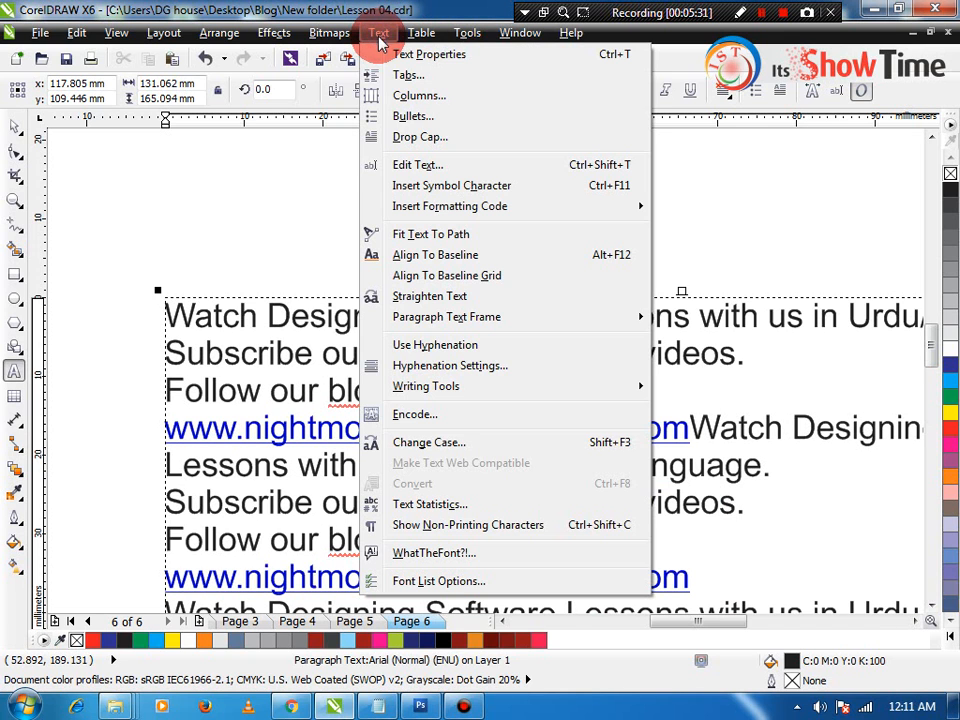
click(410, 117)
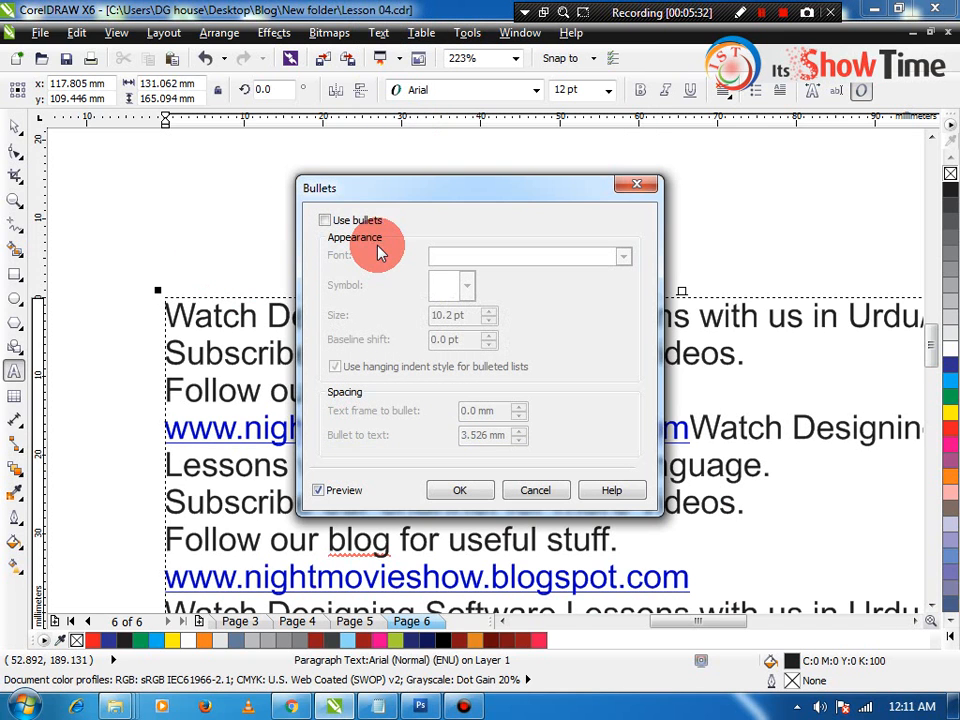
click(362, 219)
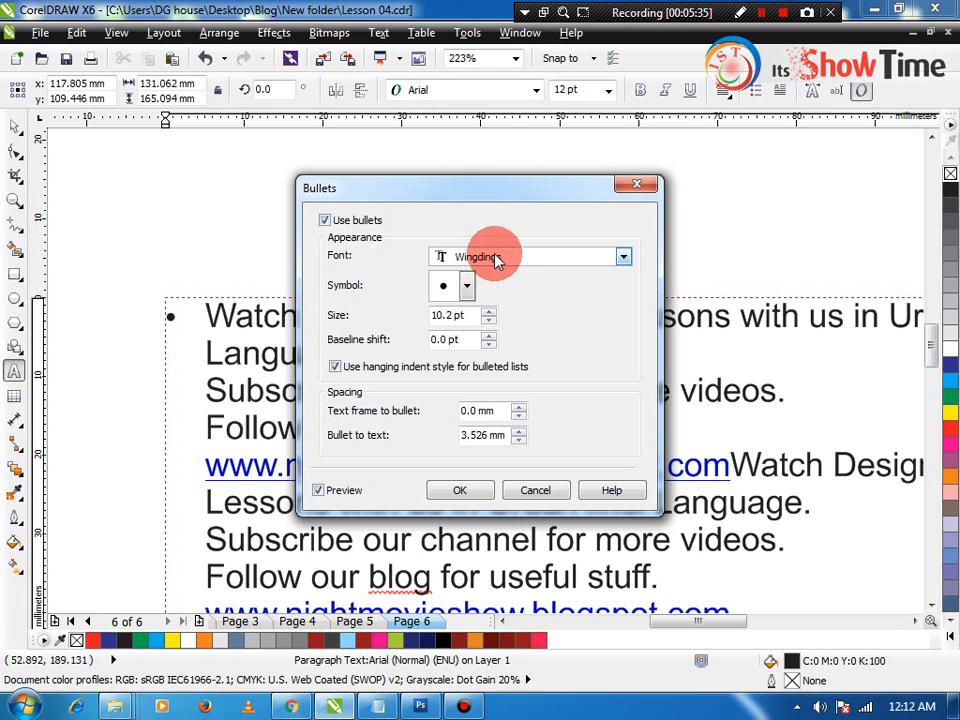
click(465, 287)
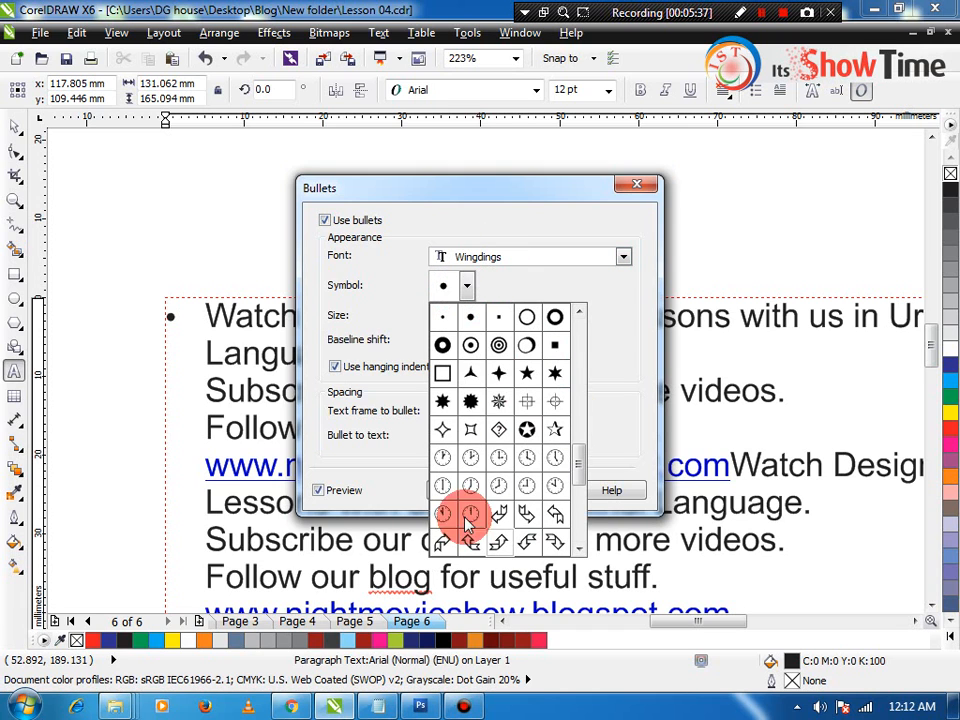
drag(590, 465, 588, 427)
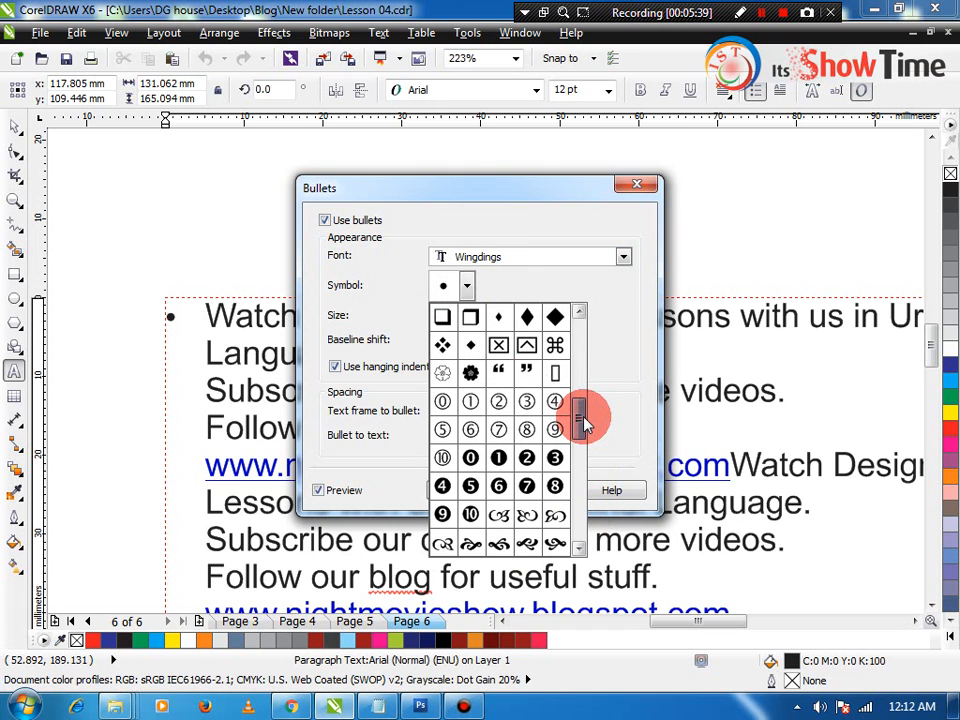
click(526, 318)
click(536, 492)
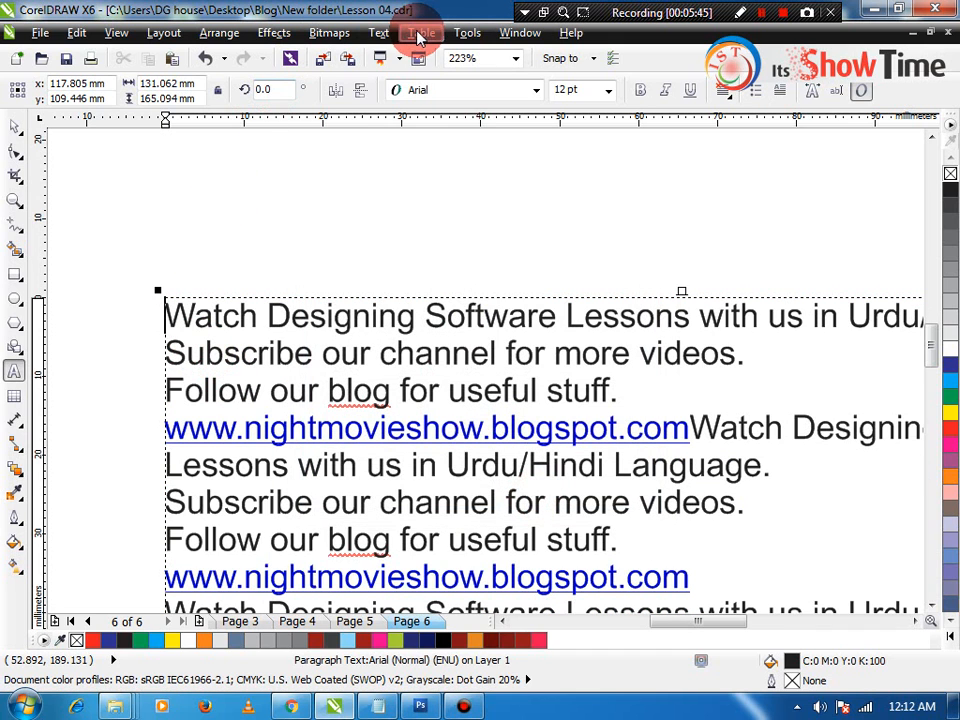
- Apply a drop cap to the first line of the paragraph text, trying several numbers of dropped lines
click(379, 32)
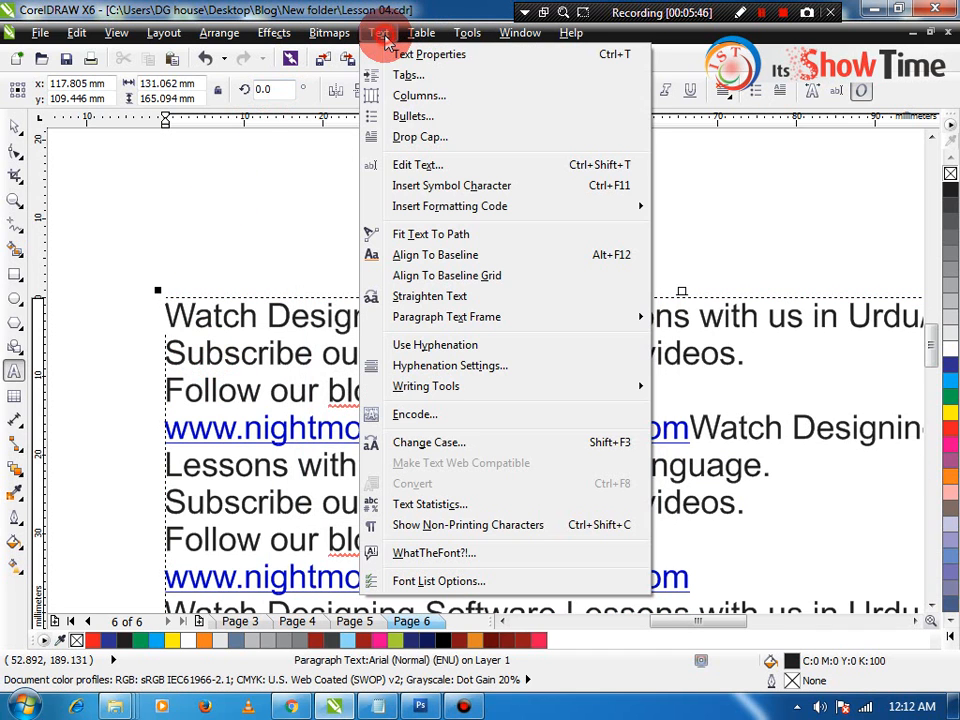
click(402, 142)
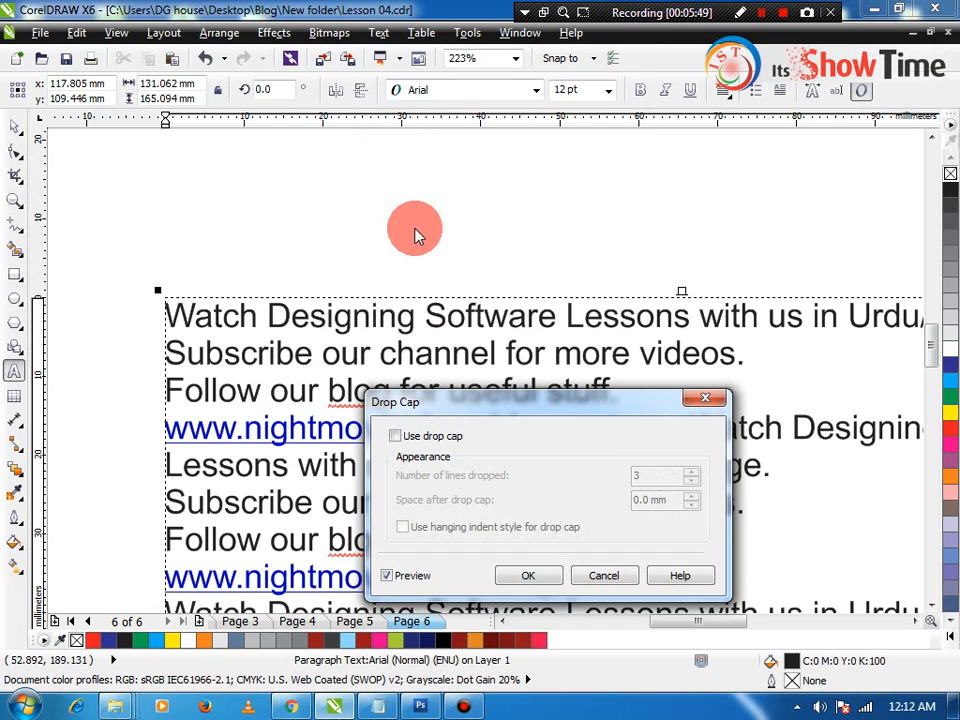
click(445, 440)
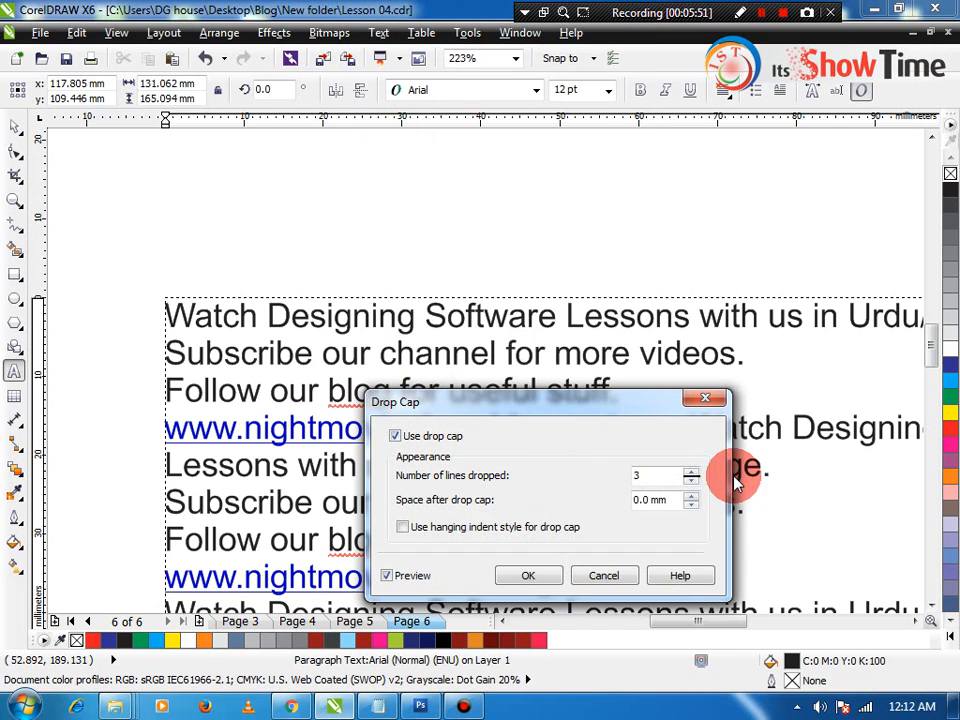
click(691, 480)
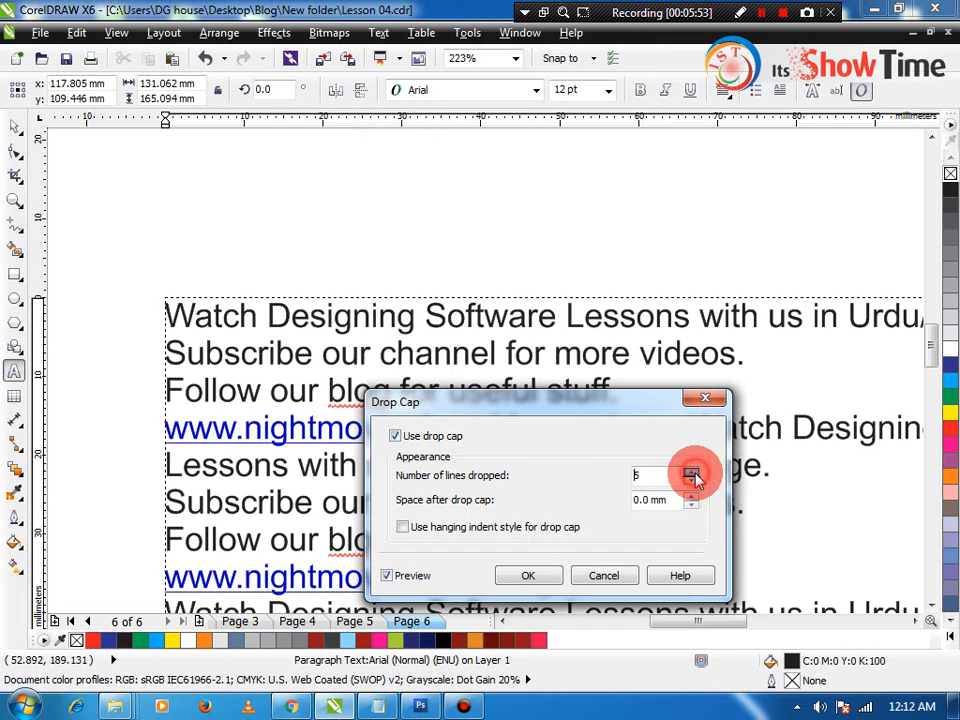
click(692, 481)
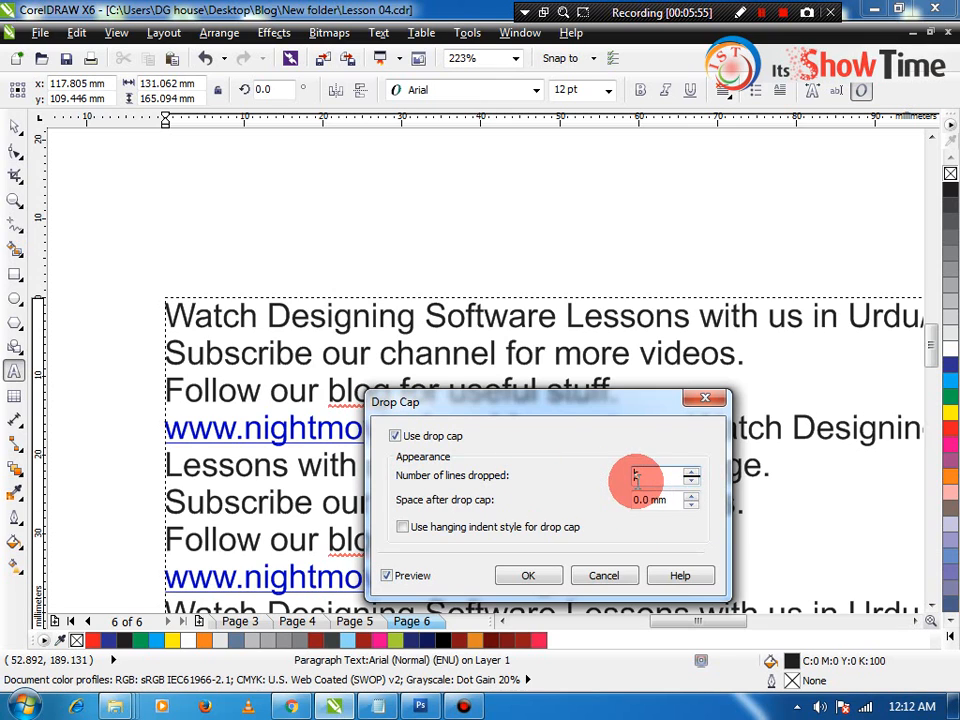
click(692, 481)
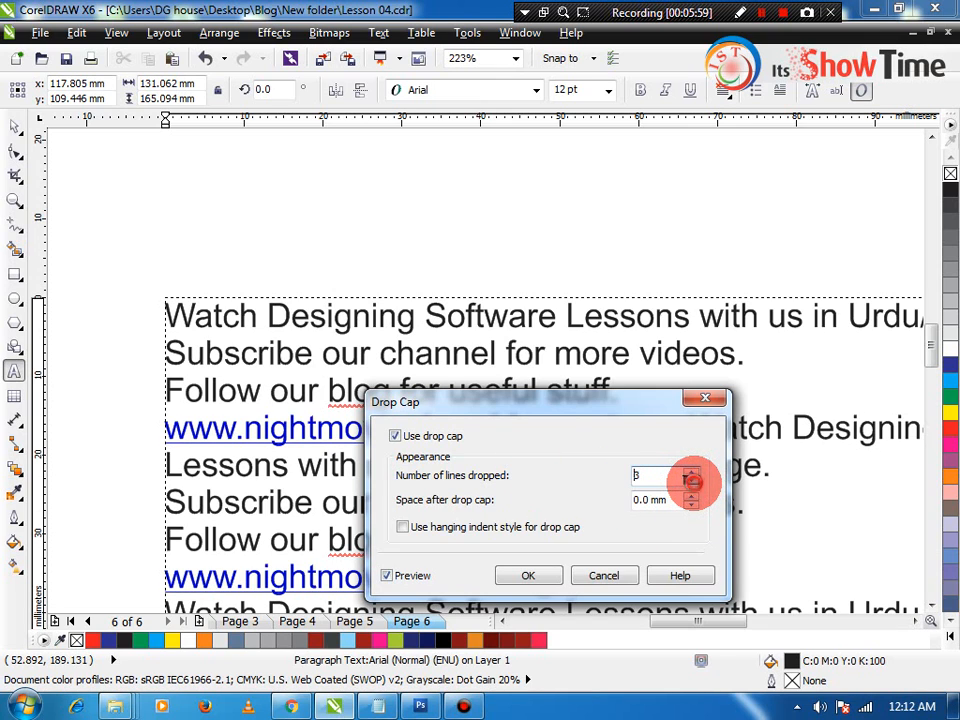
click(692, 481)
click(520, 578)
click(765, 356)
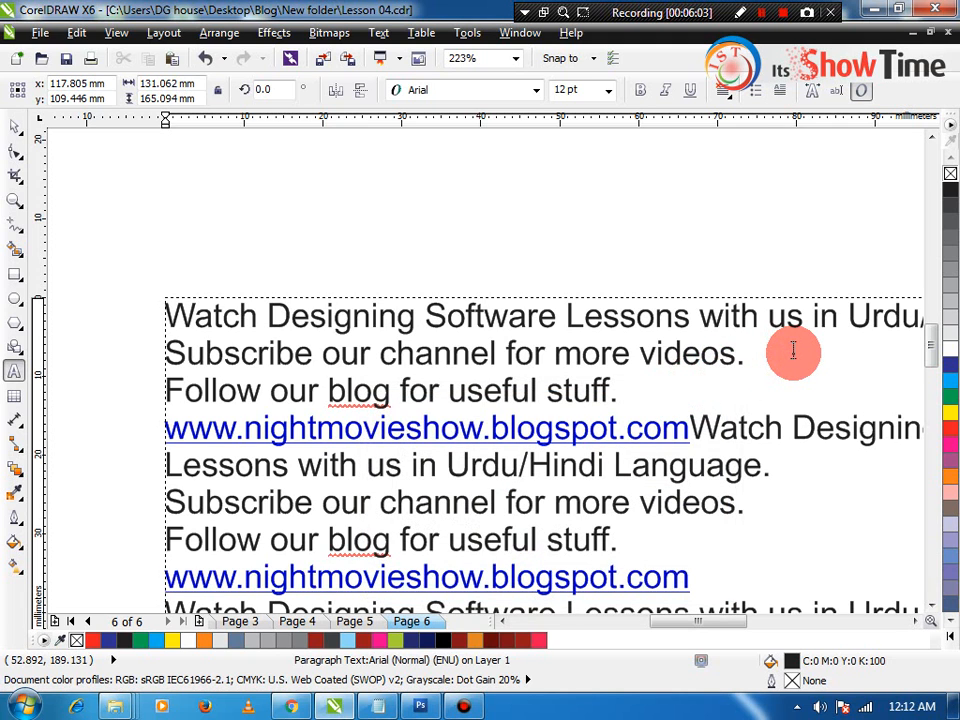
- Try a drop cap two lines deep on the entire paragraph frame, and discard it
scroll(686, 326, down, 5)
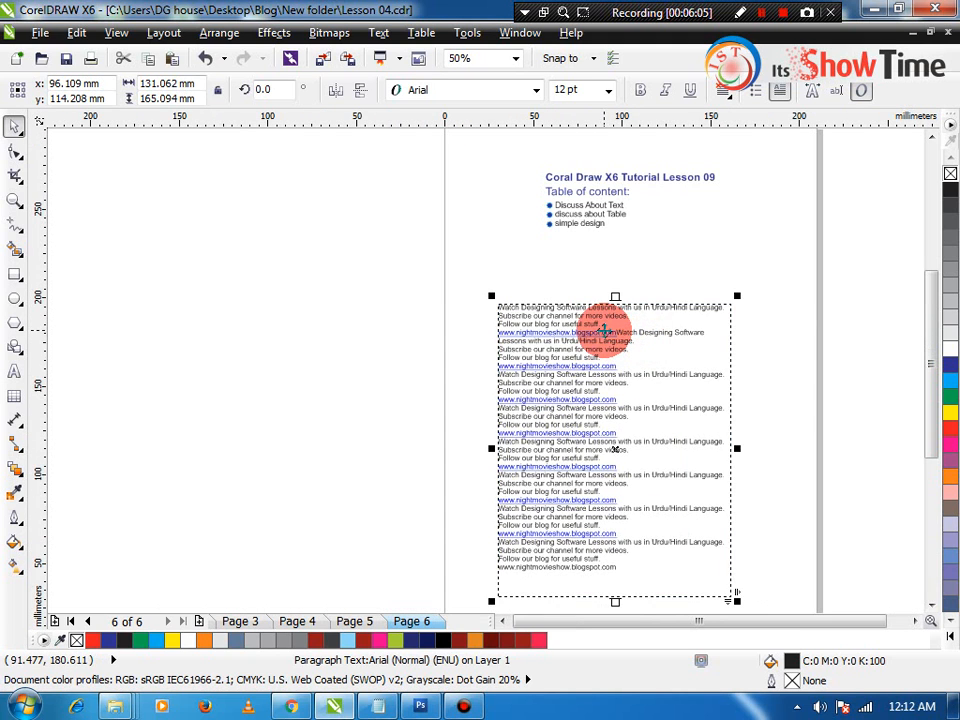
scroll(604, 330, up, 2)
click(378, 32)
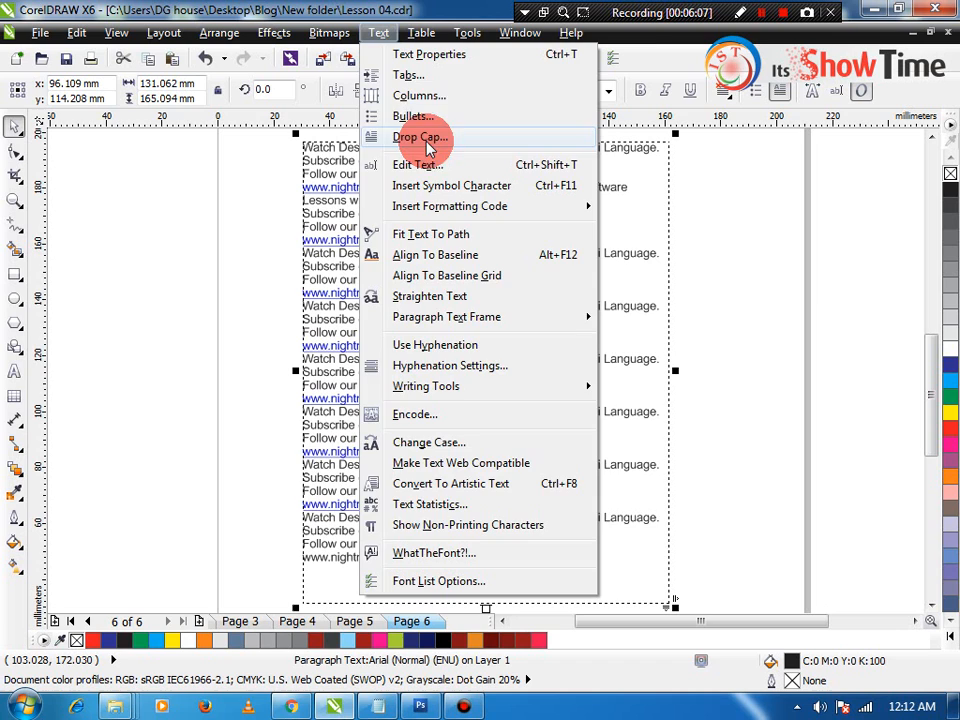
click(426, 140)
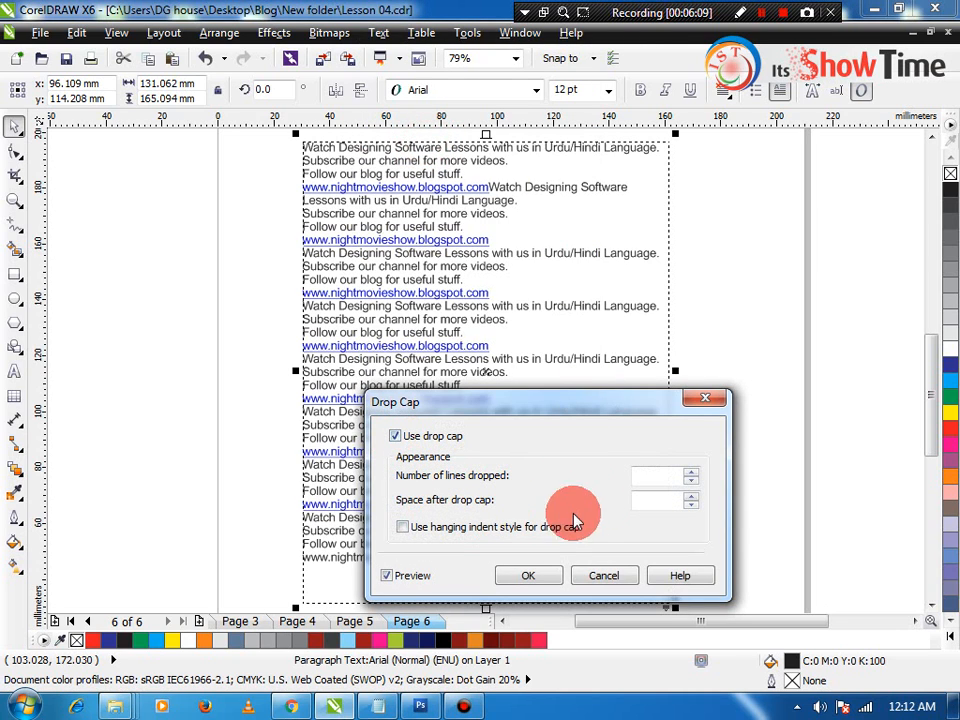
click(690, 472)
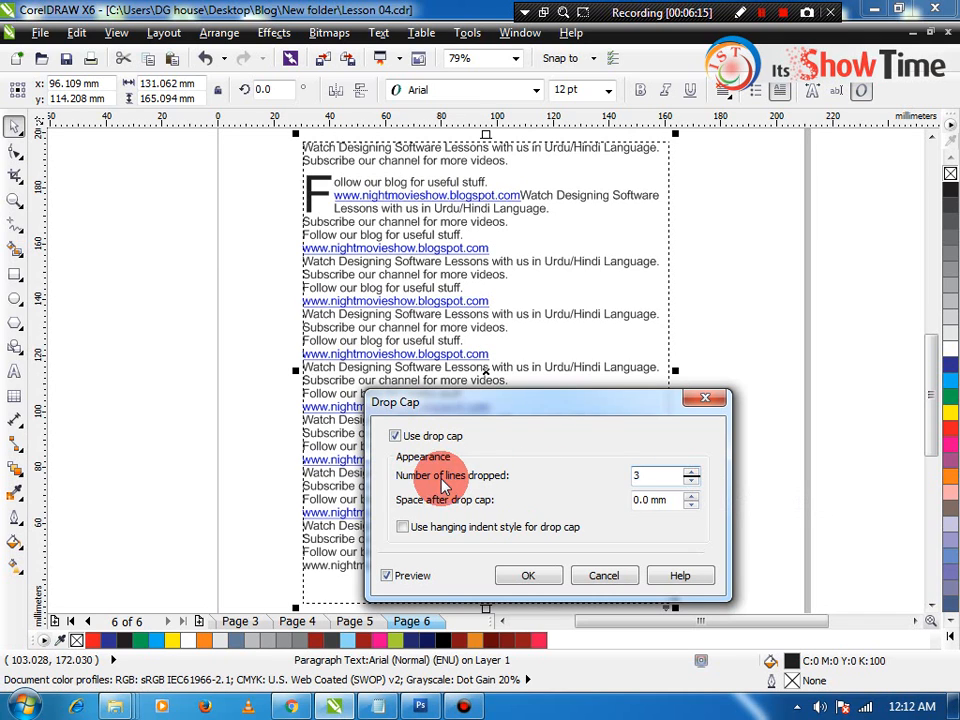
click(692, 481)
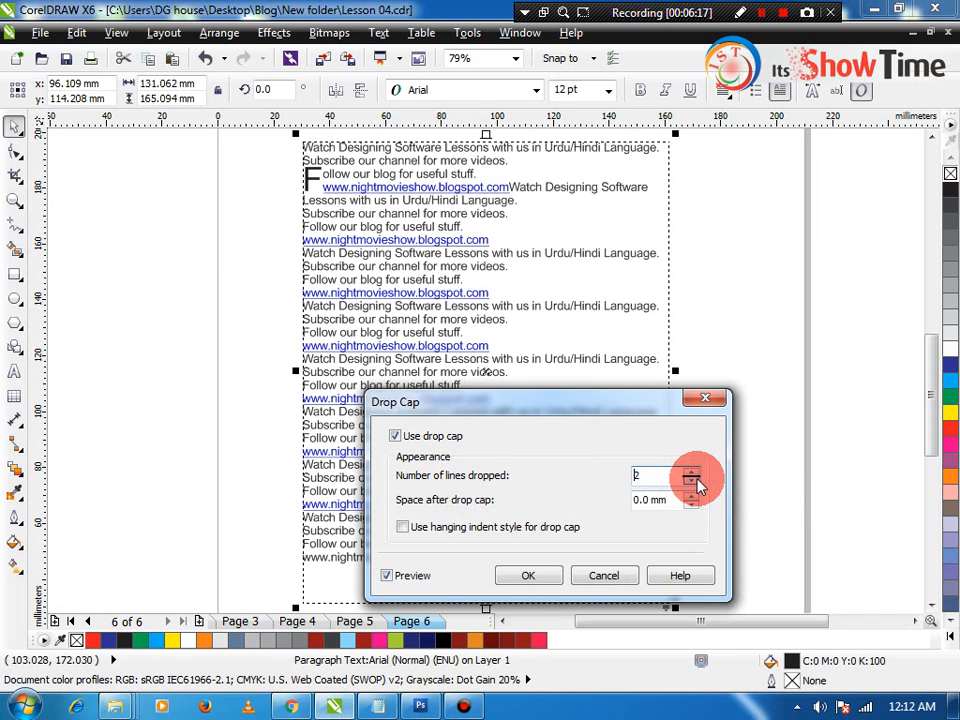
click(604, 575)
- Apply a drop cap with 0.5 mm space after it to the first "Subscribe our channel for more videos." line
key(z)
click(263, 403)
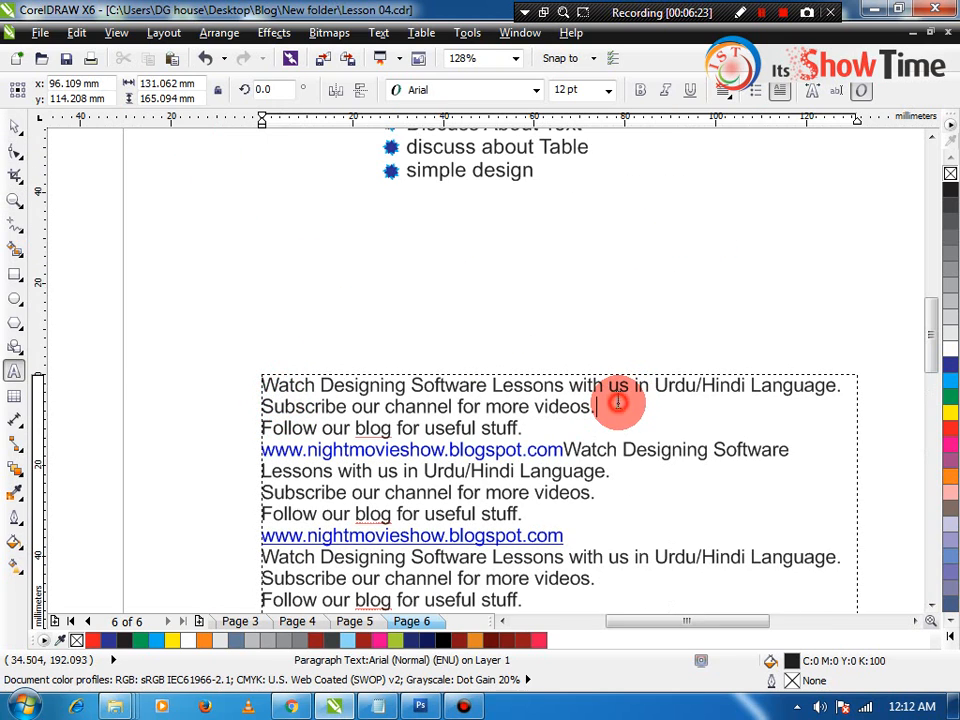
click(379, 32)
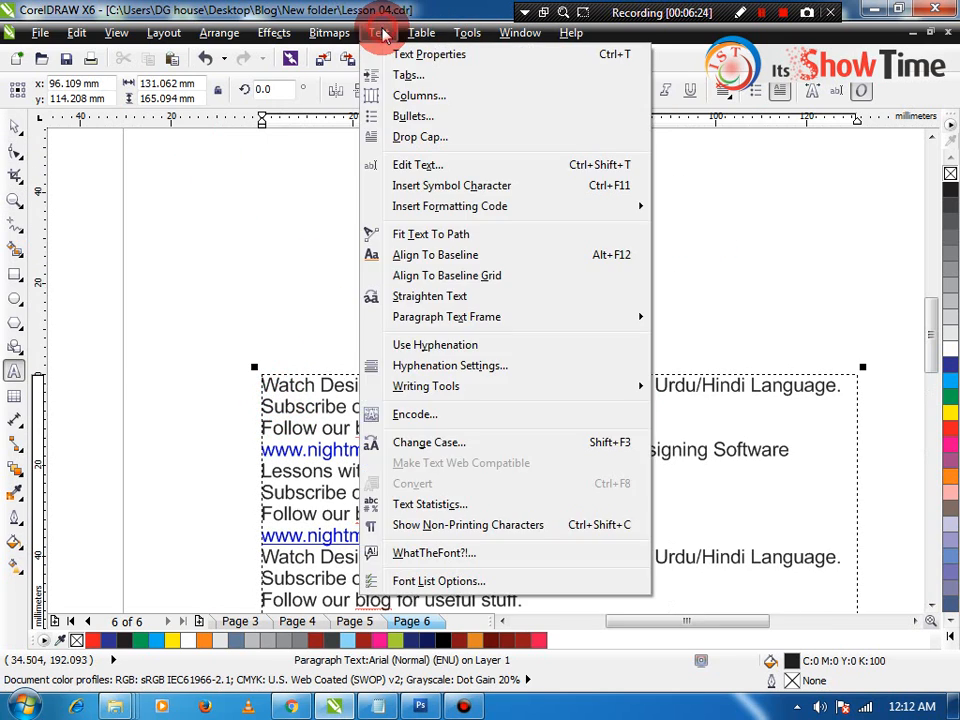
click(418, 140)
click(690, 495)
click(690, 495)
click(690, 496)
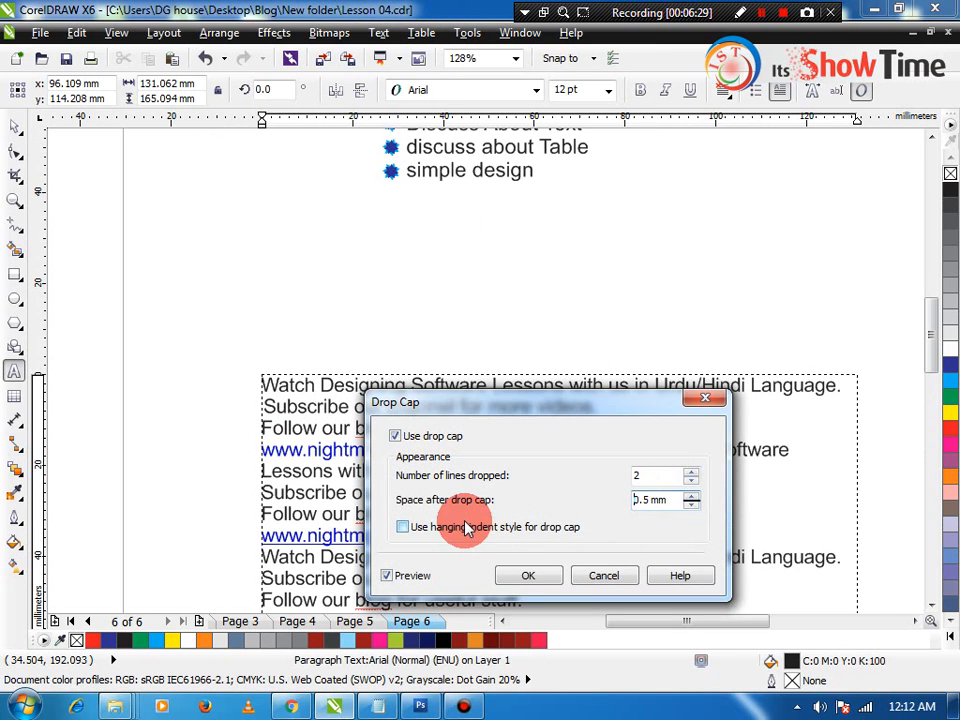
click(528, 575)
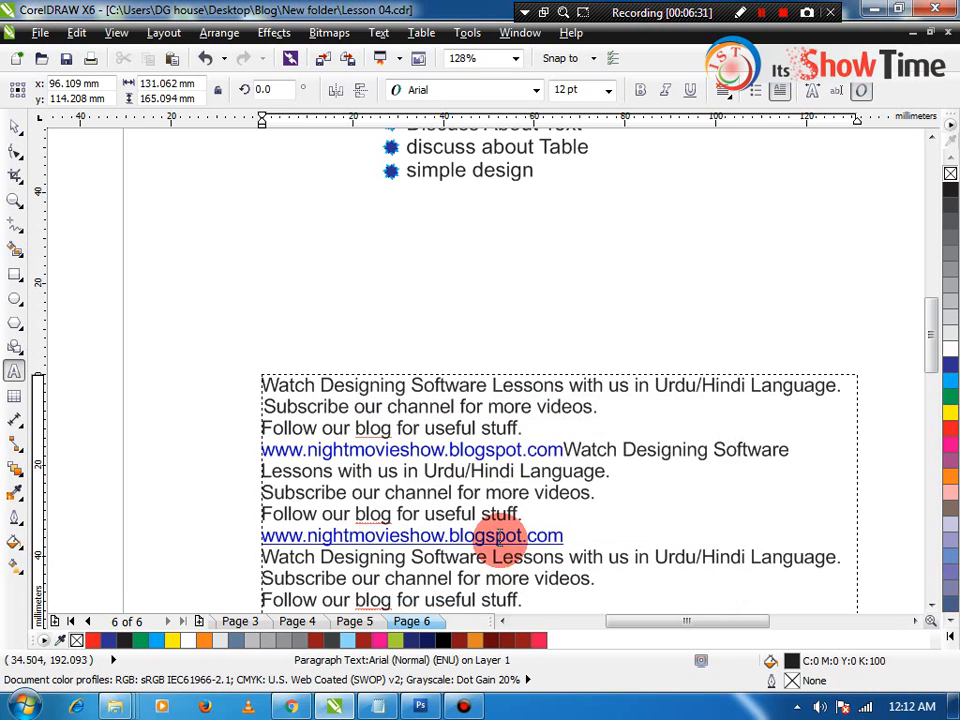
- Try adding line breaks after the first "Subscribe our channel" line, and remove them
key(Return)
key(Return)
key(BackSpace)
key(Delete)
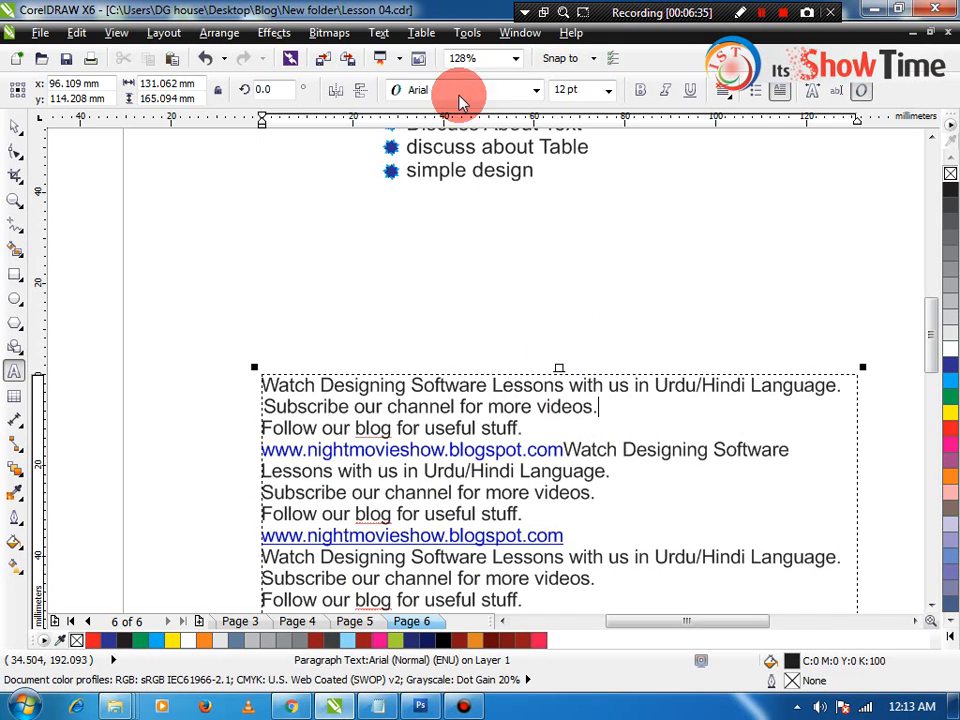
click(539, 178)
key(space)
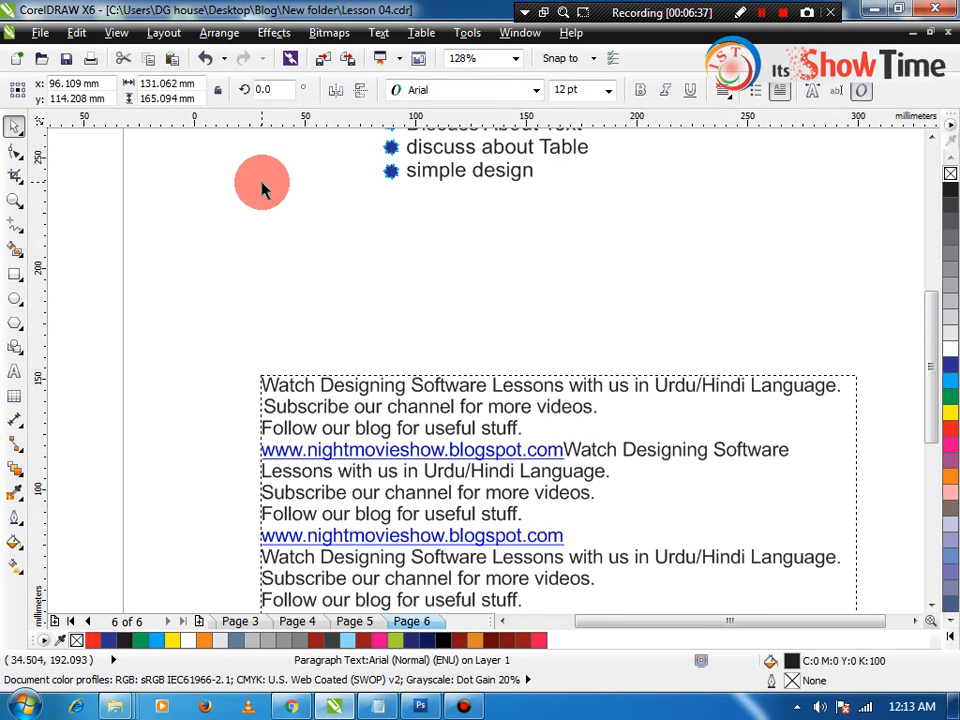
- Paste the four-line sample text as artistic text above the paragraph frame and move it closer to the page centre
scroll(264, 189, down, 2)
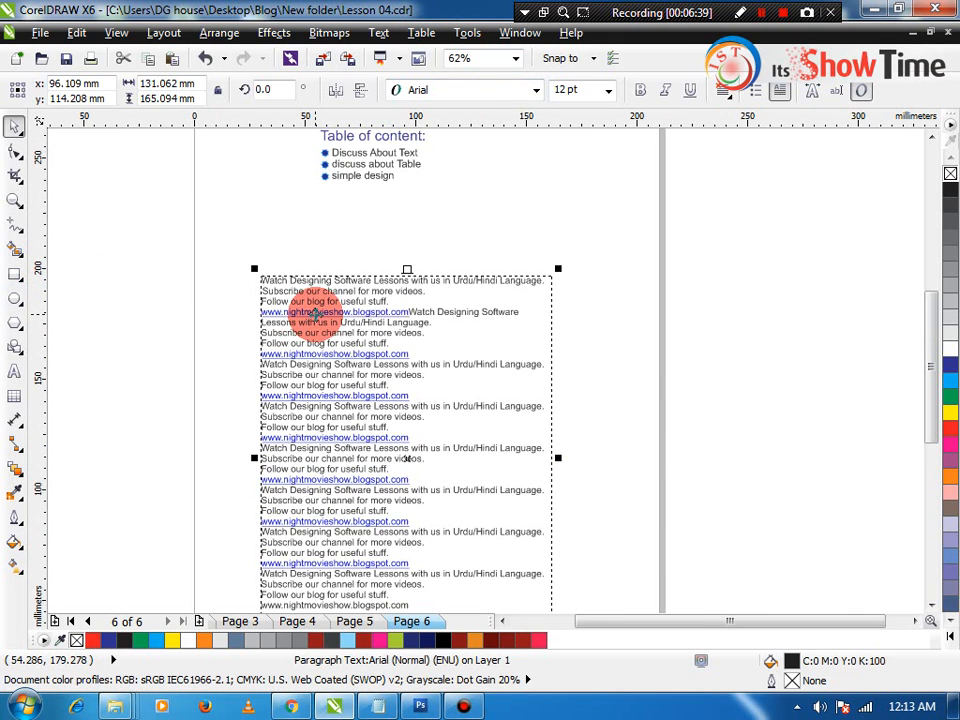
key(F8)
click(574, 190)
key(ctrl+v)
key(ctrl+space)
drag(625, 184, 476, 197)
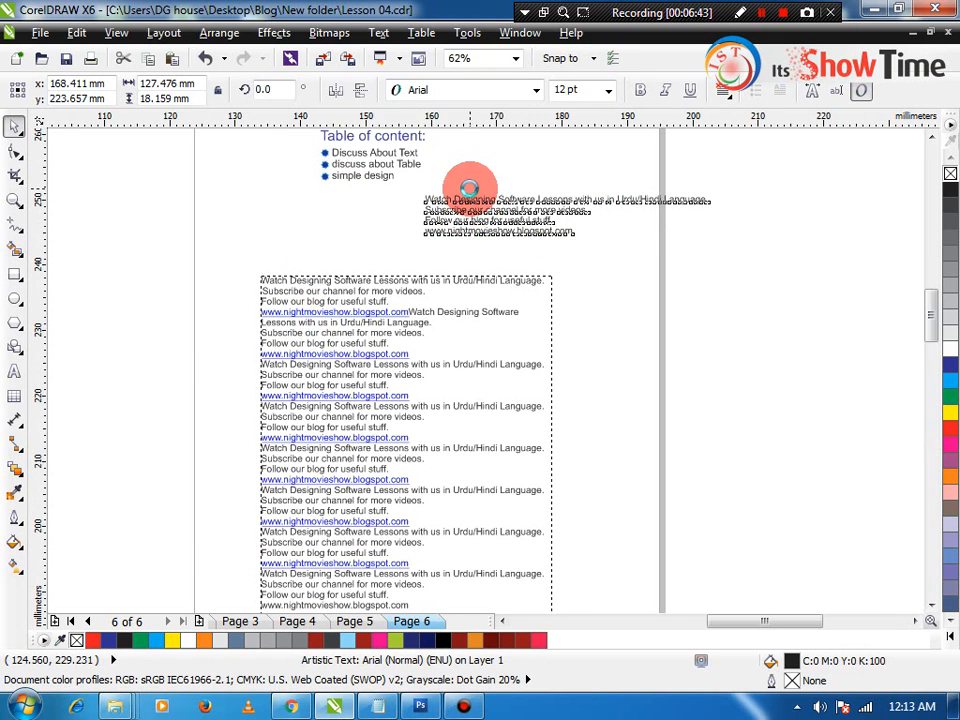
- Check which text formatting commands are available for the pasted artistic text, and delete it
key(shift+F2)
click(374, 31)
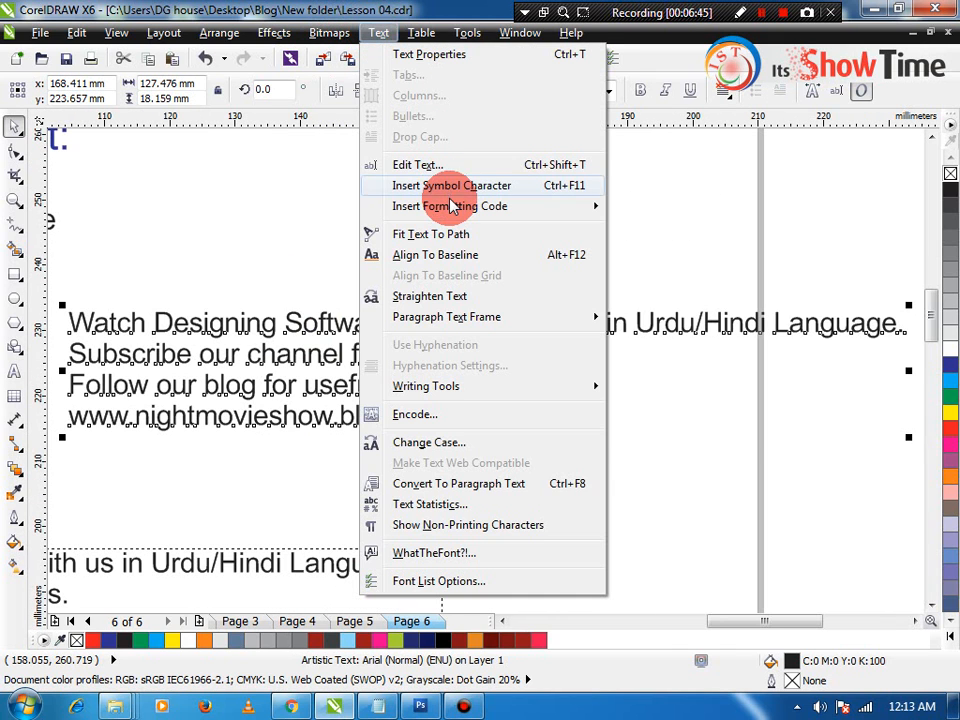
click(249, 318)
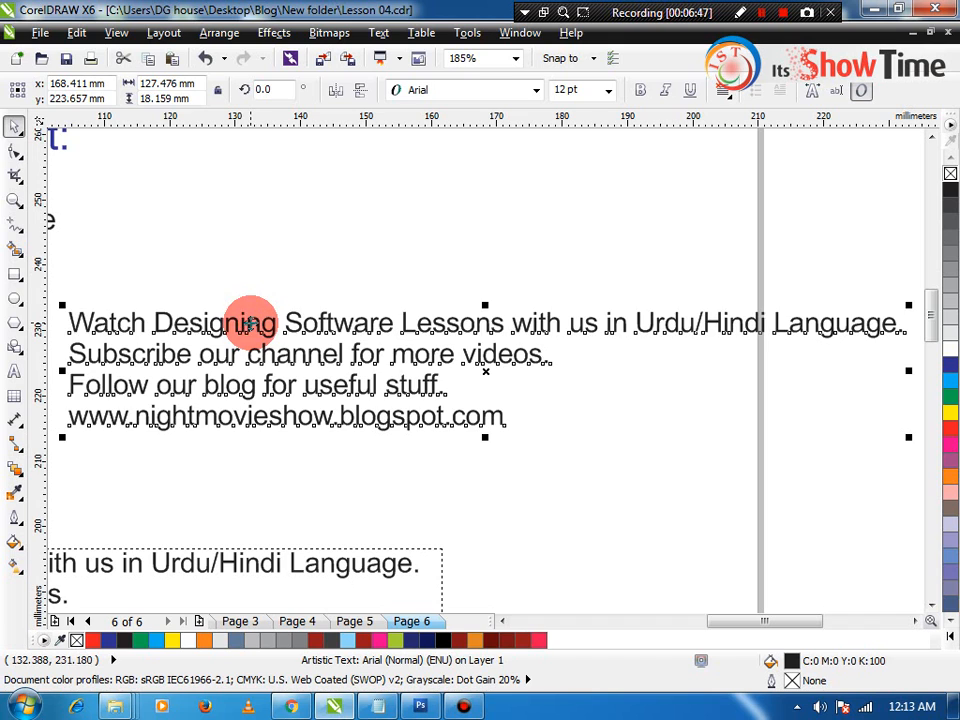
key(Delete)
- Delete the repeated lines in the middle of the paragraph text, from the second "Lessons with us" down to the last "Urdu/Hindi" line
click(225, 550)
key(shift+F2)
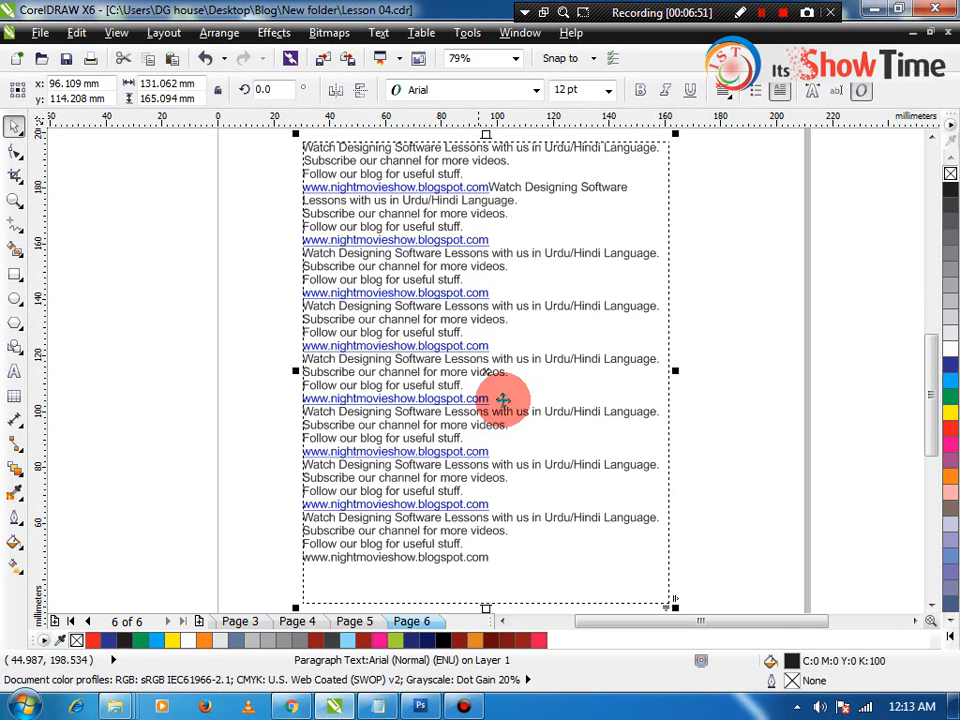
double_click(513, 575)
drag(540, 566, 192, 172)
double_click(477, 546)
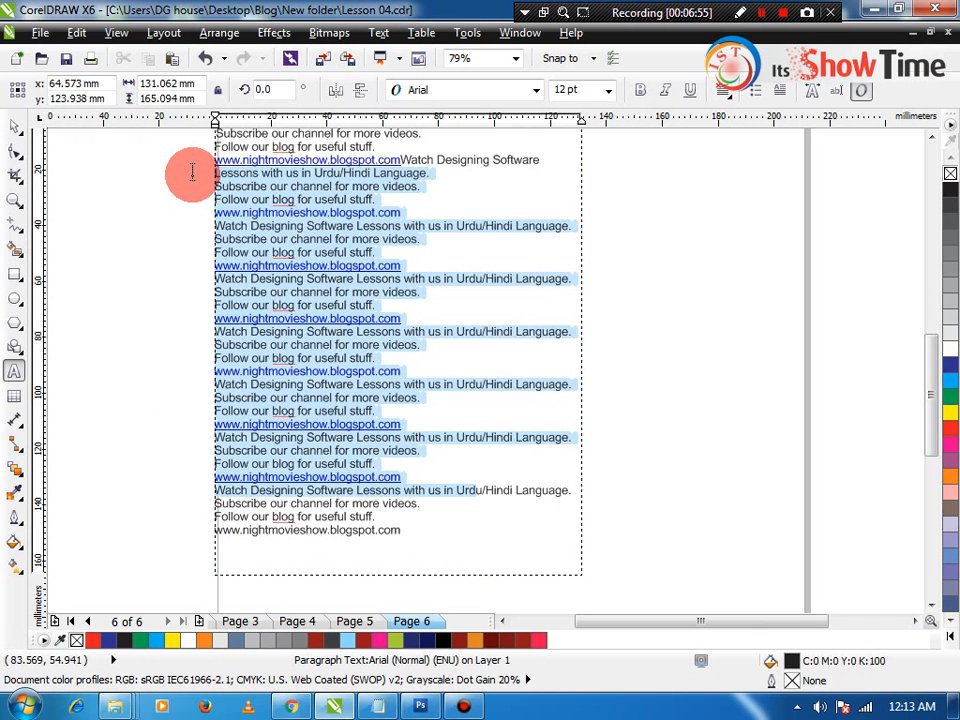
key(Delete)
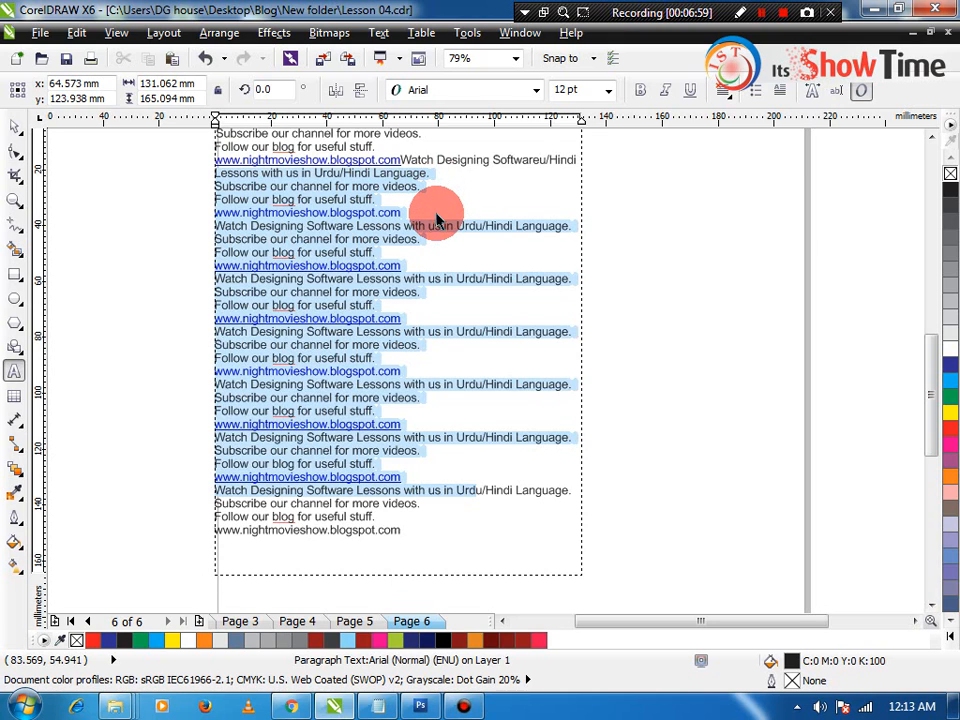
- Move the paragraph frame about 25 mm to the right and shorten it to about 51 mm high
drag(405, 318, 476, 328)
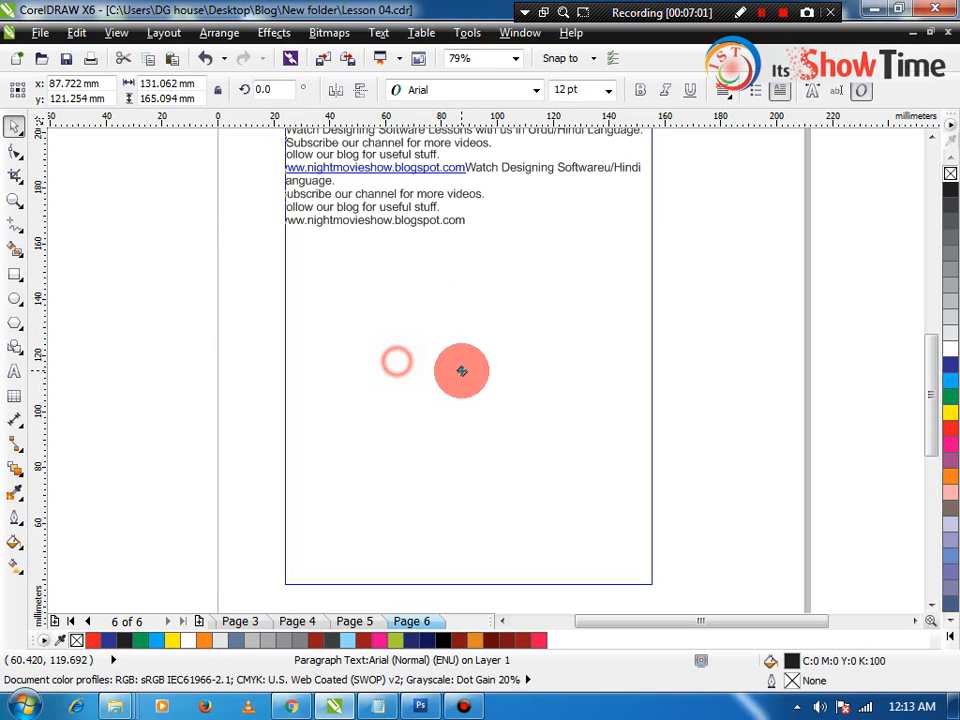
drag(467, 589, 461, 270)
key(shift+F2)
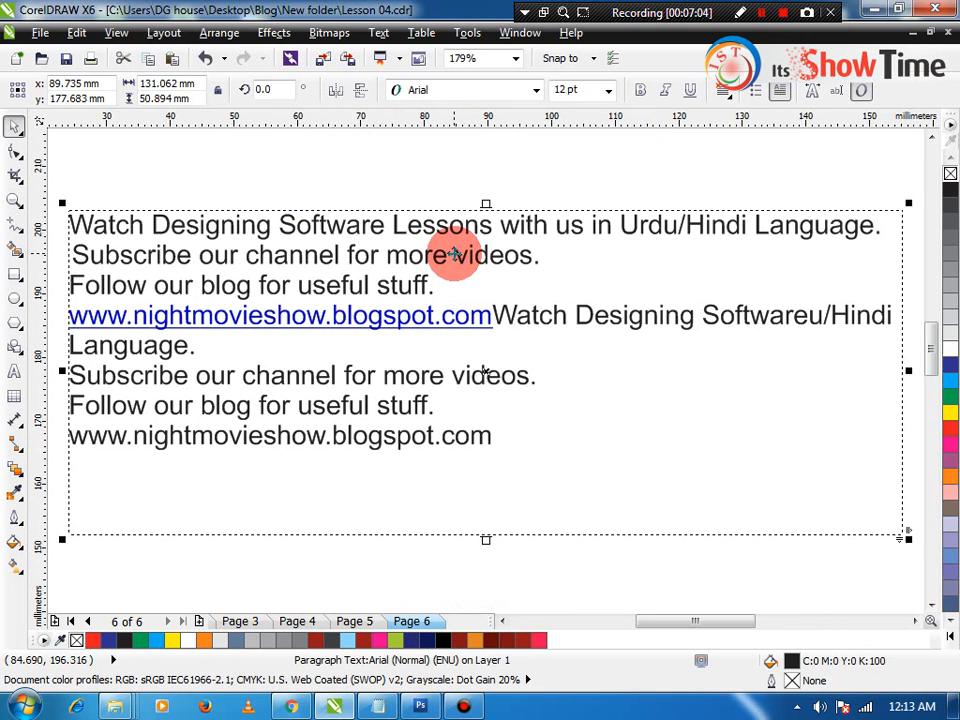
- Set a drop cap four lines deep on the shortened paragraph frame
click(379, 32)
click(416, 126)
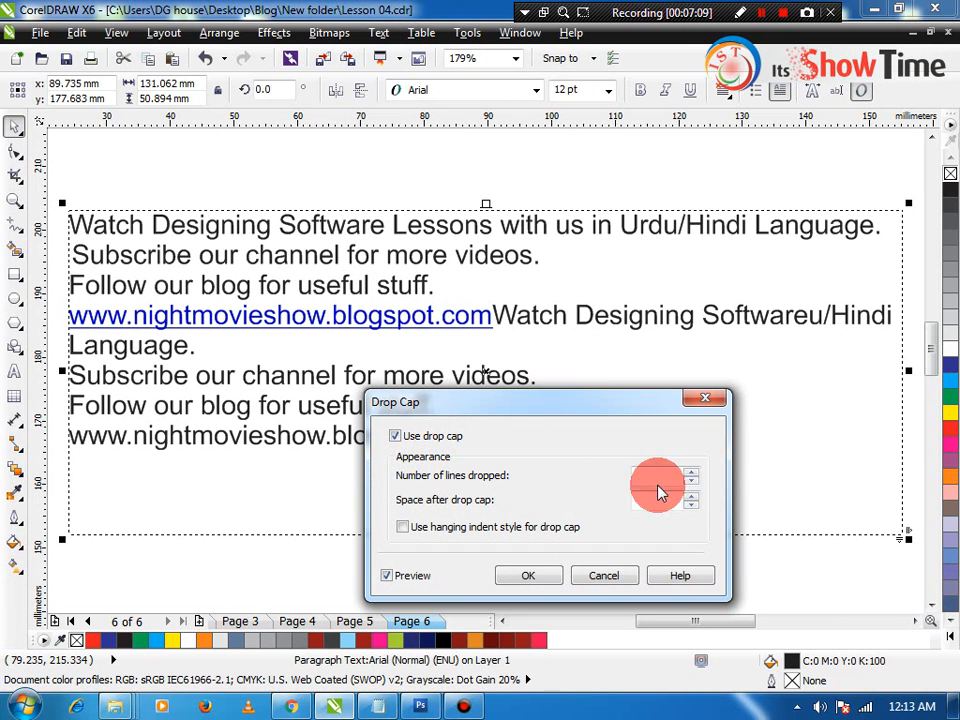
click(692, 472)
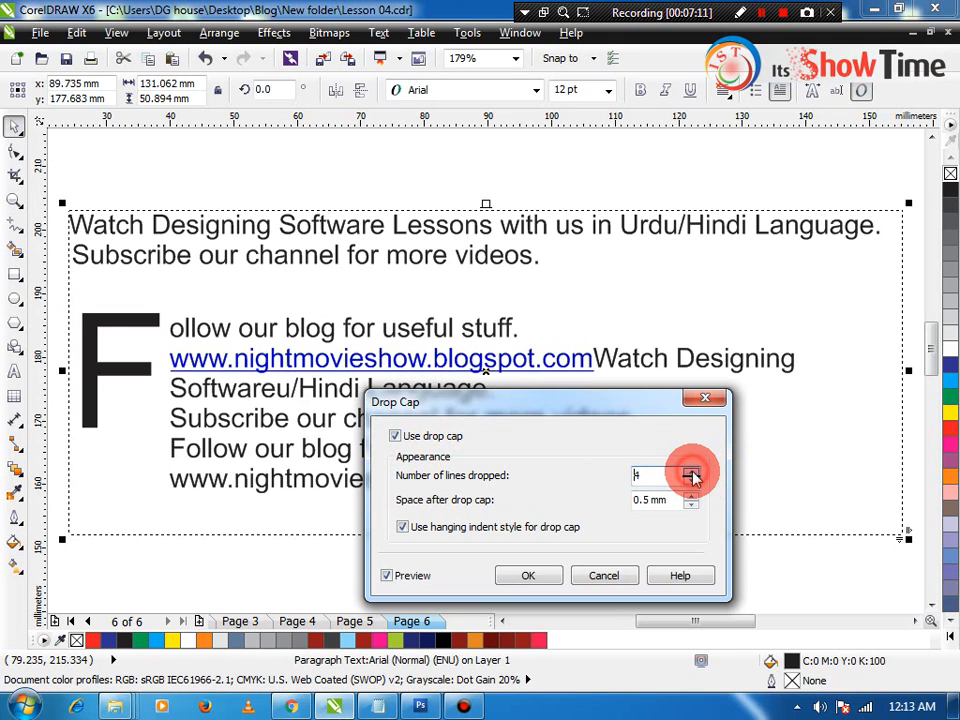
click(692, 470)
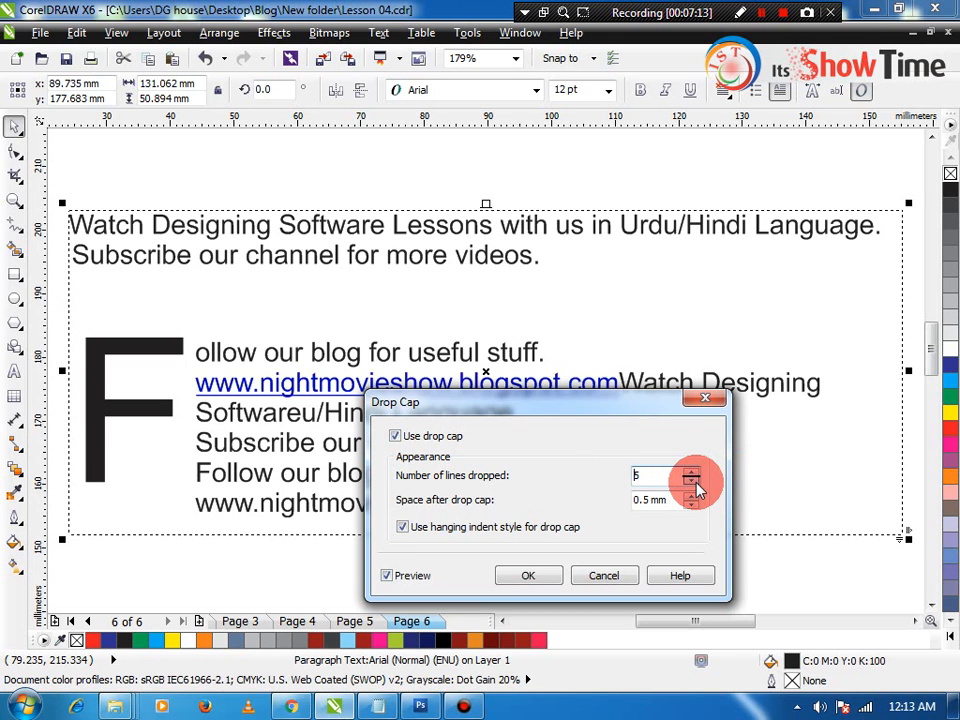
click(692, 481)
click(692, 481)
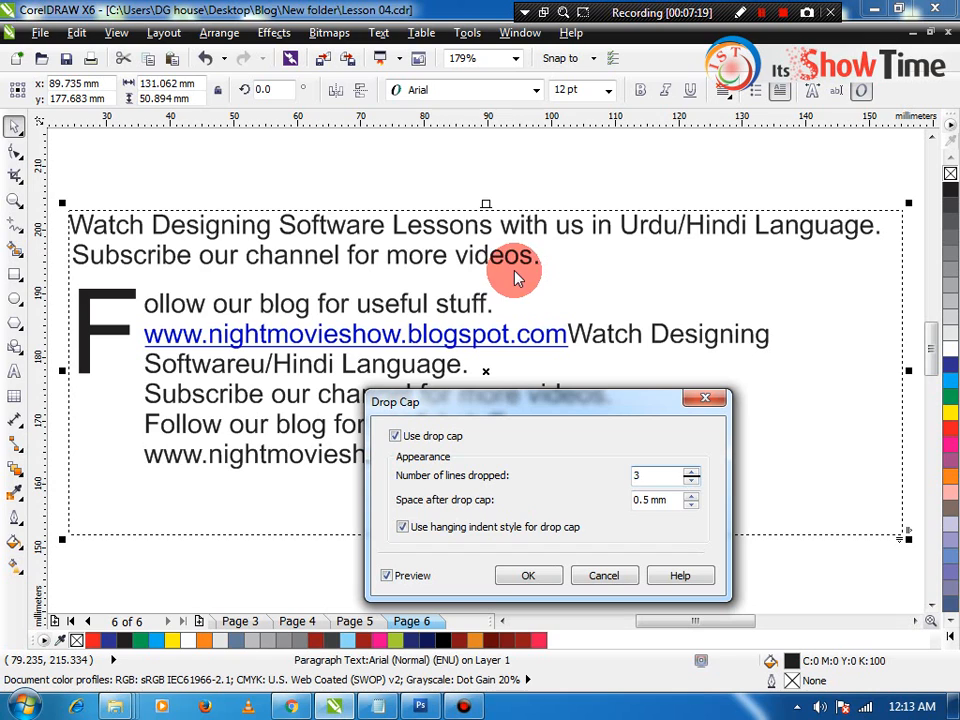
click(691, 474)
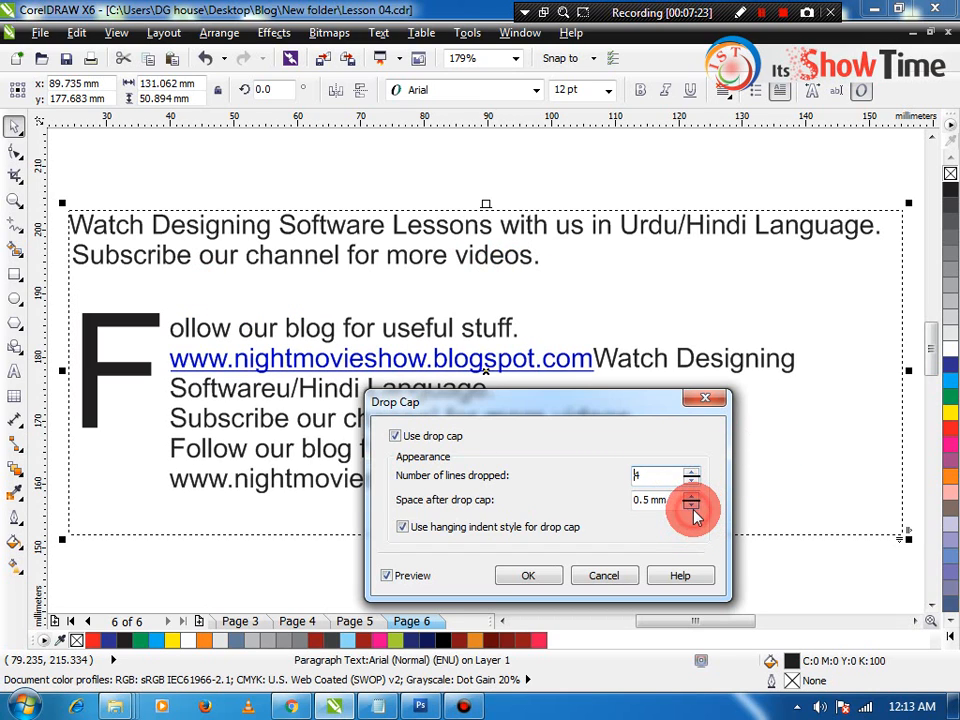
- Try narrowing the space after the drop cap, and widen it to 3.1 mm
click(693, 508)
click(693, 508)
click(693, 508)
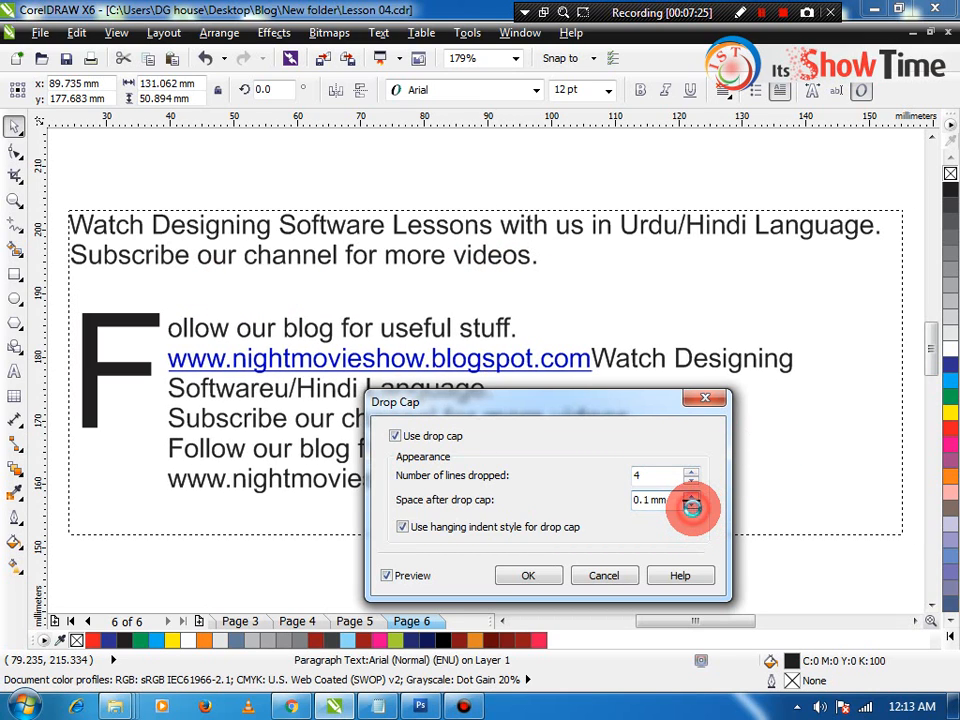
click(693, 508)
click(693, 508)
click(694, 496)
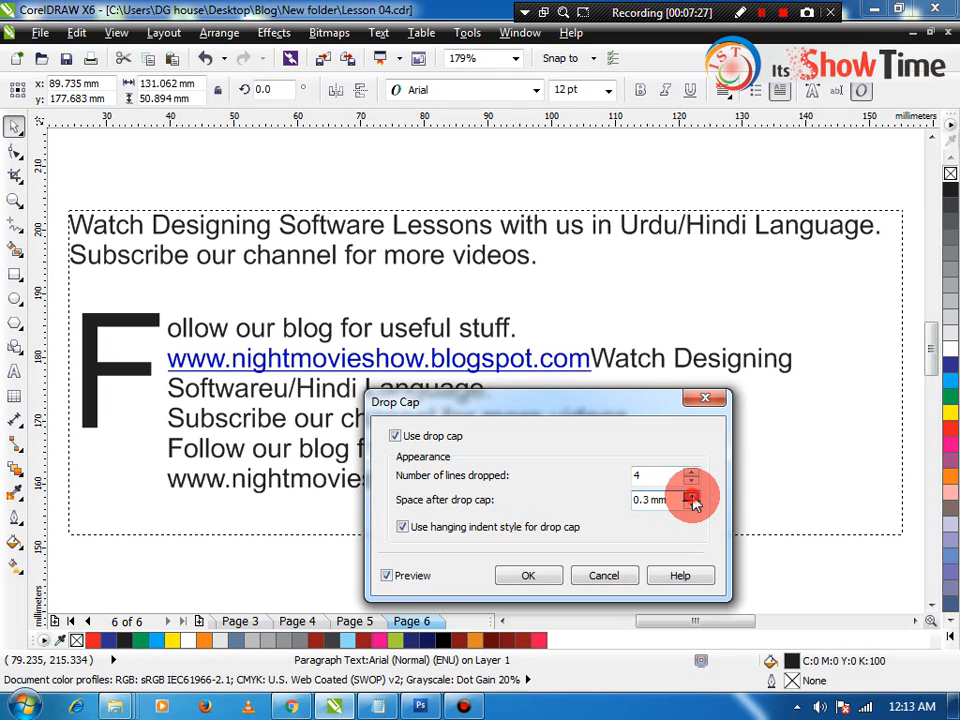
click(694, 496)
click(694, 496)
click(694, 496)
click(694, 496)
click(694, 496)
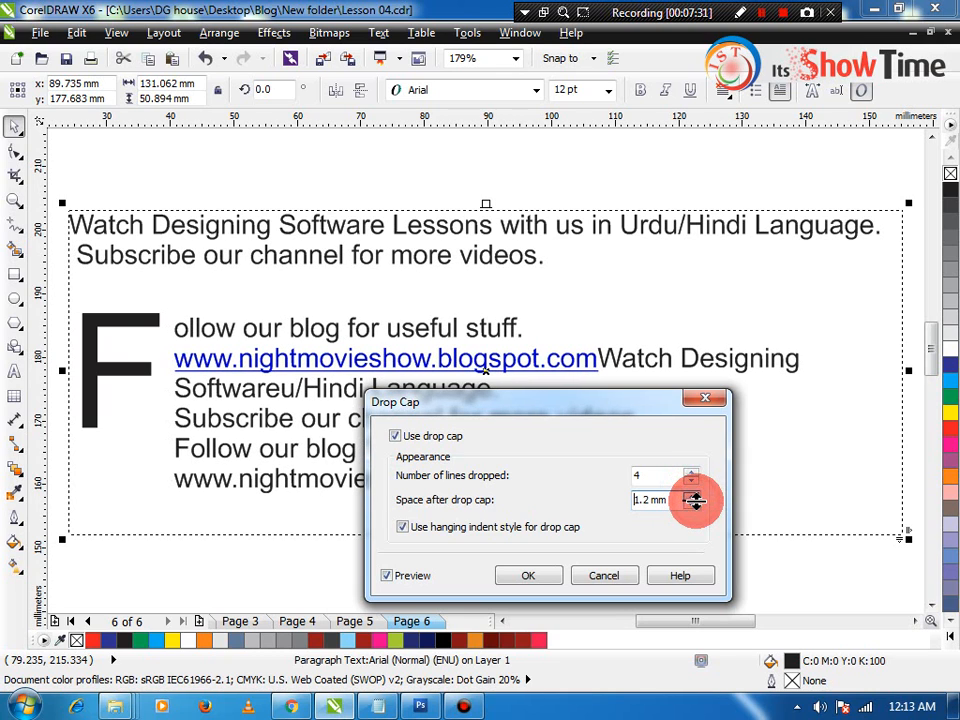
click(694, 496)
click(694, 496)
click(694, 496)
click(694, 496)
click(694, 496)
click(694, 496)
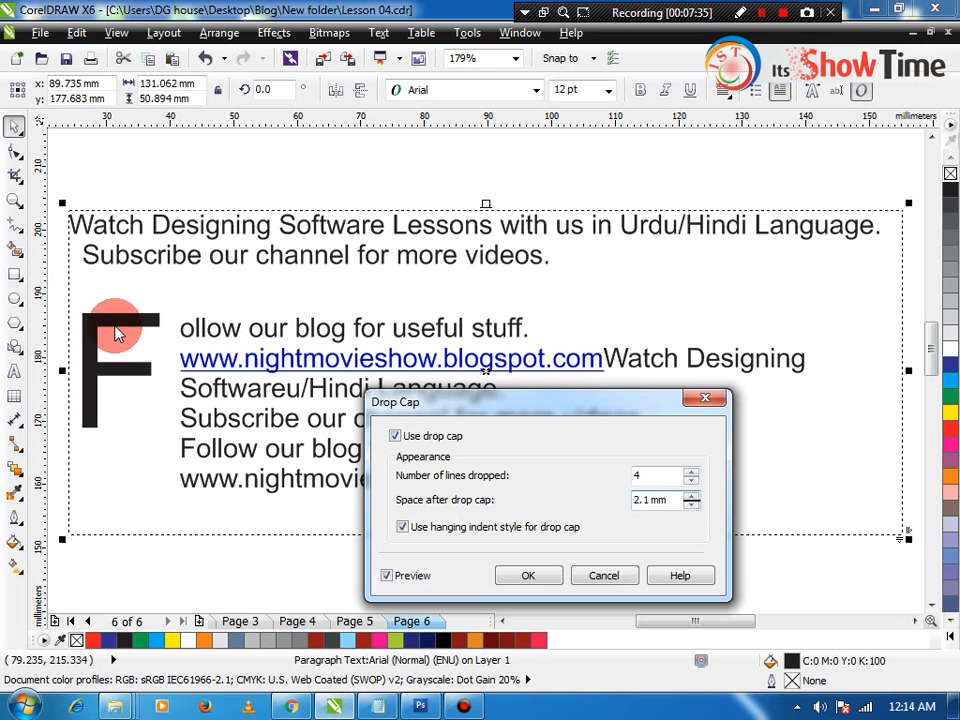
click(691, 495)
click(691, 495)
click(692, 496)
click(692, 496)
click(692, 496)
click(692, 496)
click(692, 496)
click(692, 496)
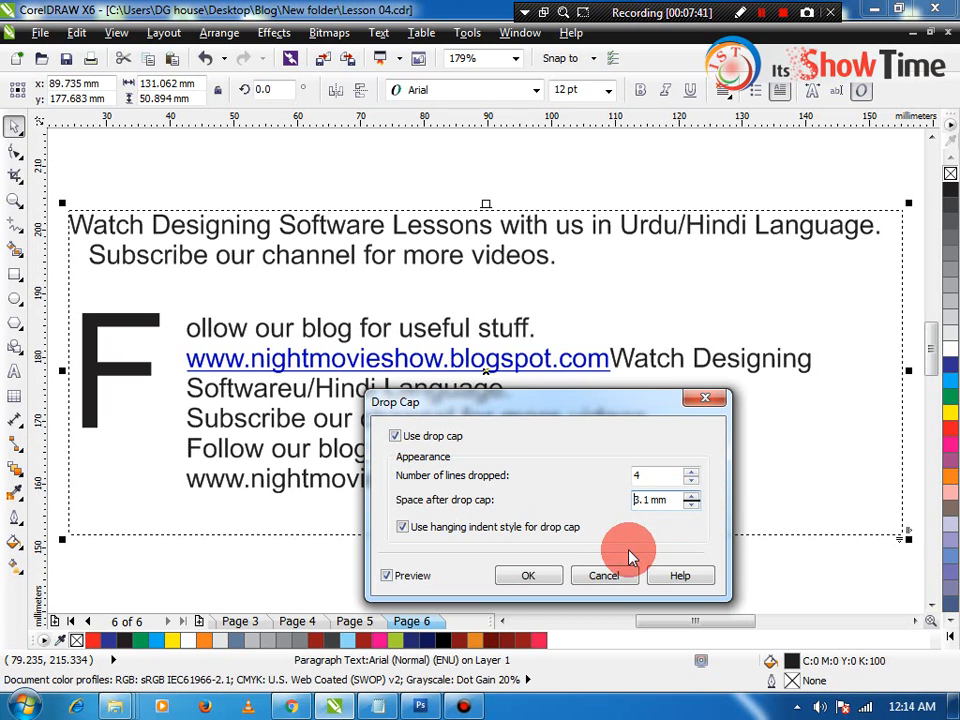
- Try the drop cap without its hanging indent style, turn the style back on, and discard the drop cap settings
click(429, 528)
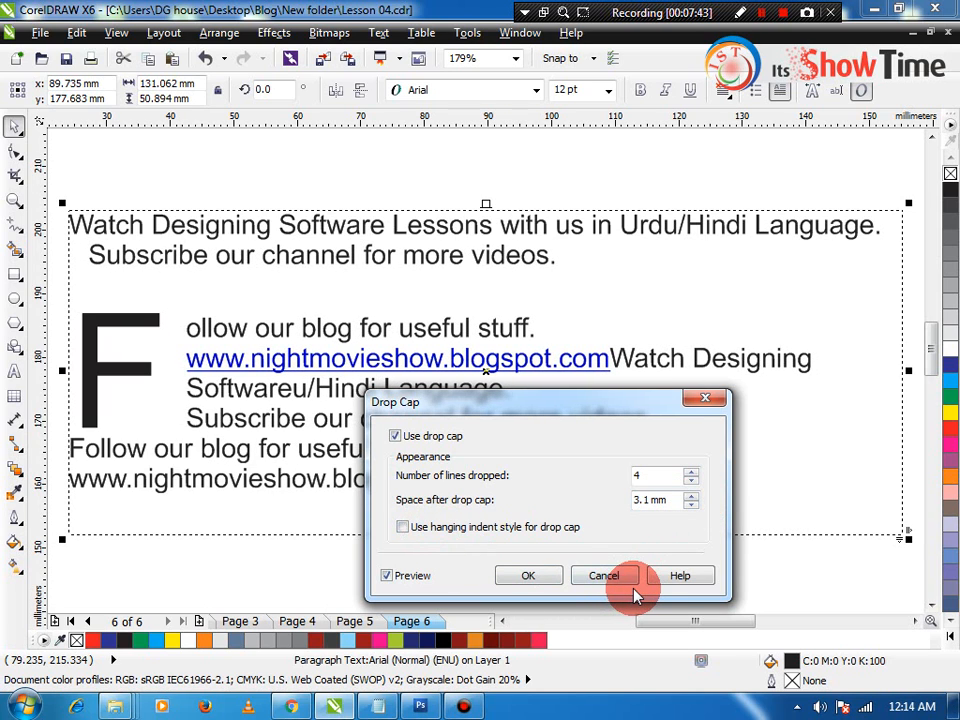
drag(418, 392, 590, 338)
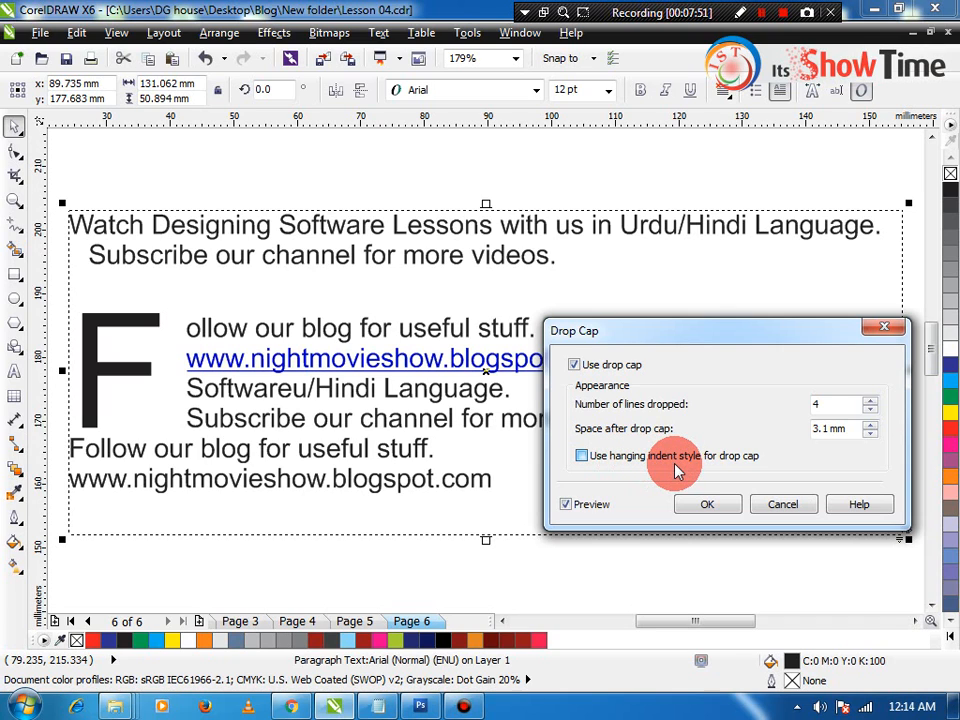
click(710, 456)
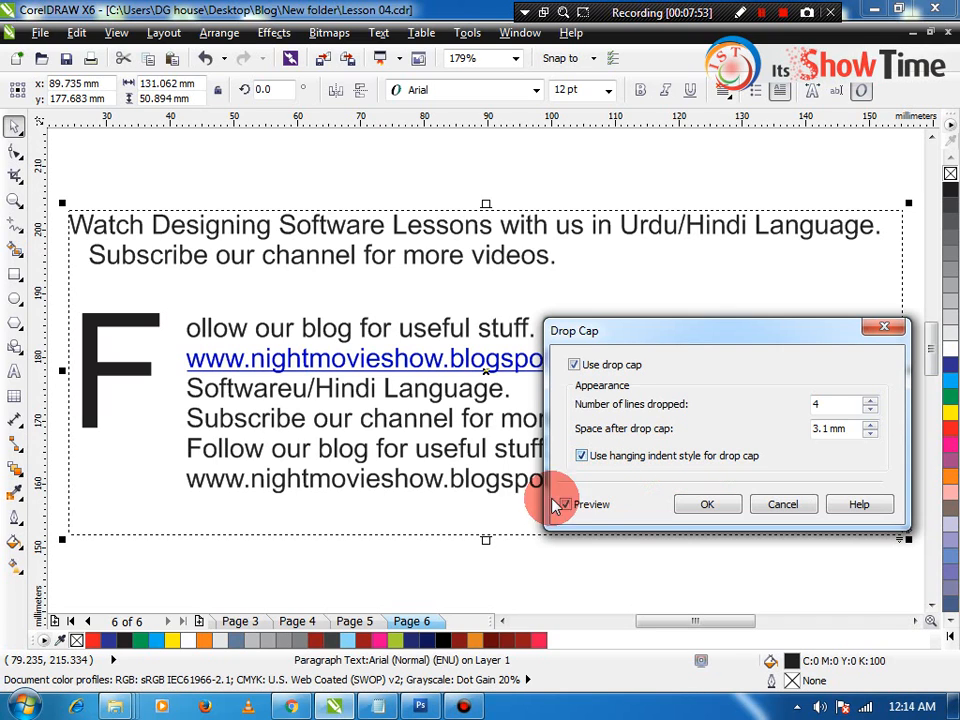
click(783, 504)
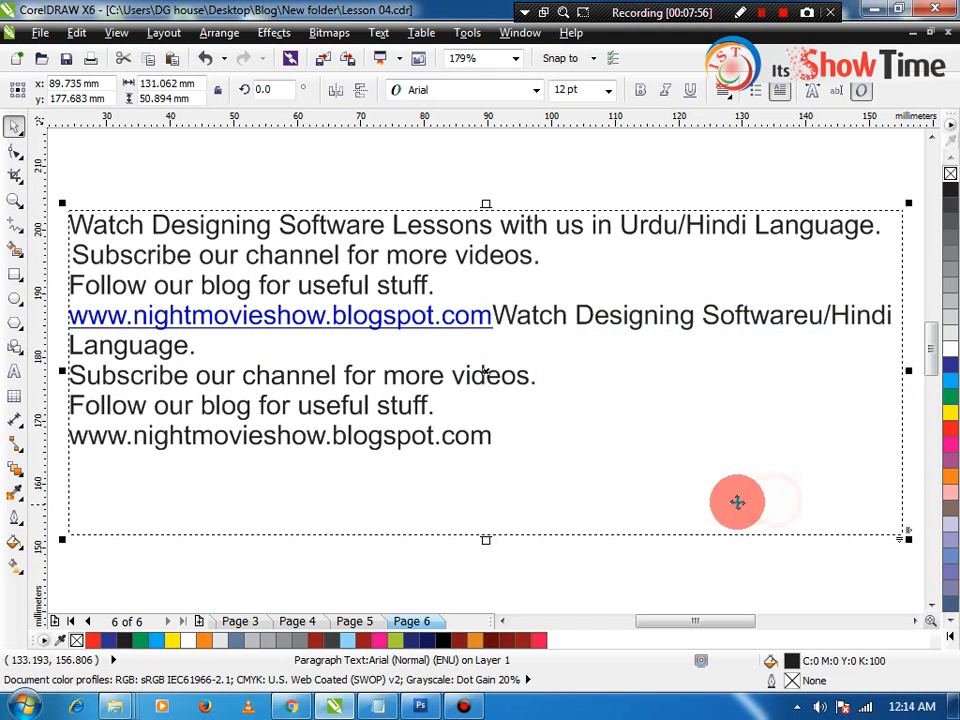
- Try removing the blank space before "Watch Designing" in the text editor, and discard the edit
click(376, 33)
click(418, 166)
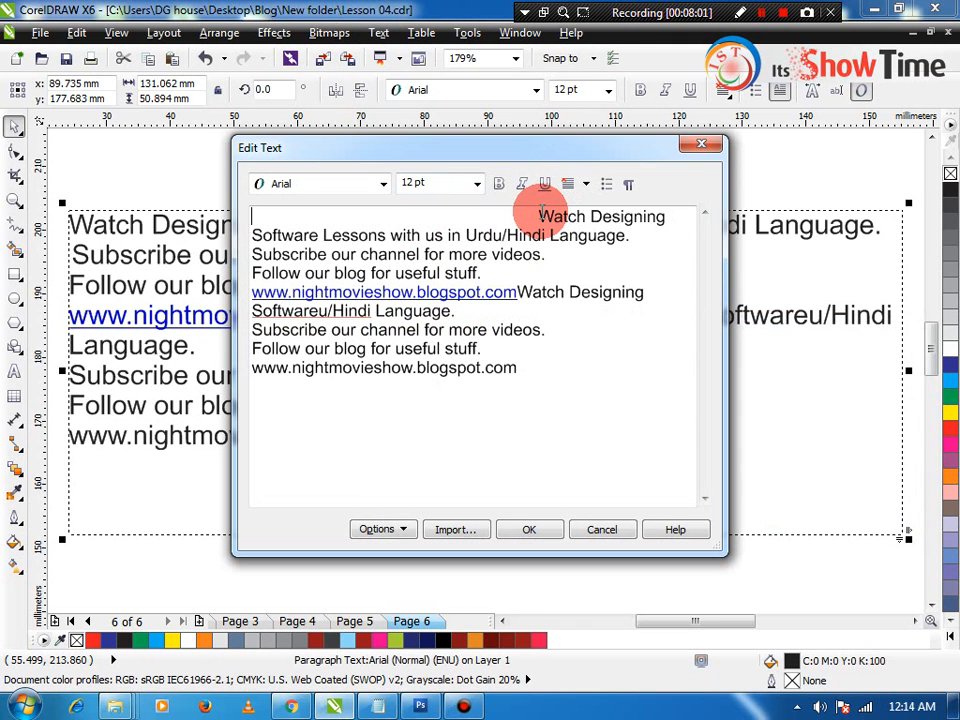
drag(537, 215, 172, 207)
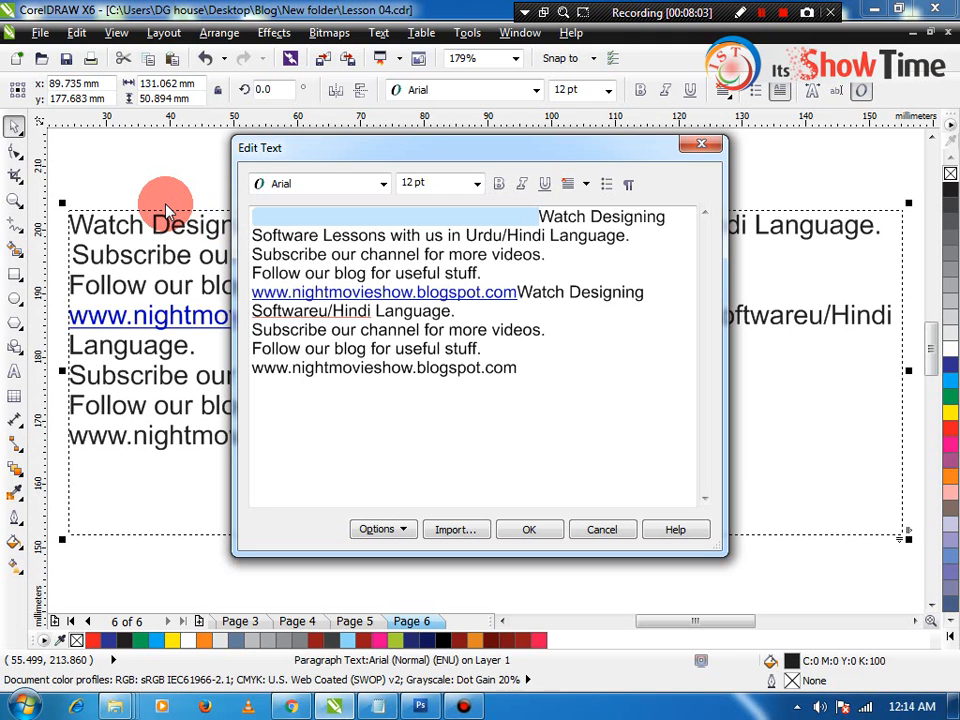
key(Delete)
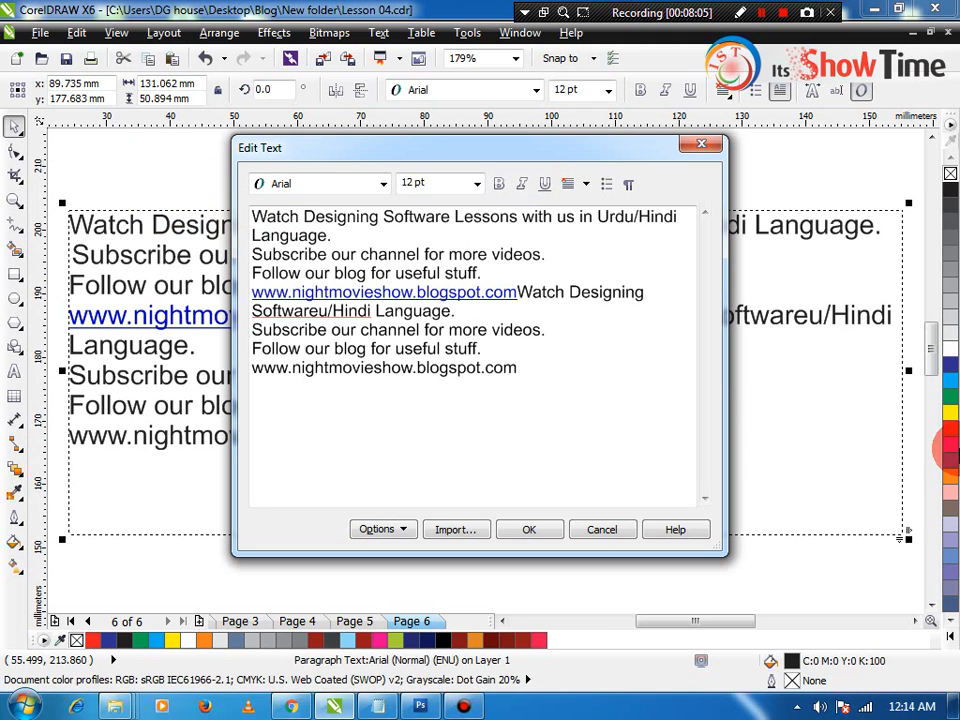
click(604, 531)
double_click(227, 385)
drag(316, 424, 134, 377)
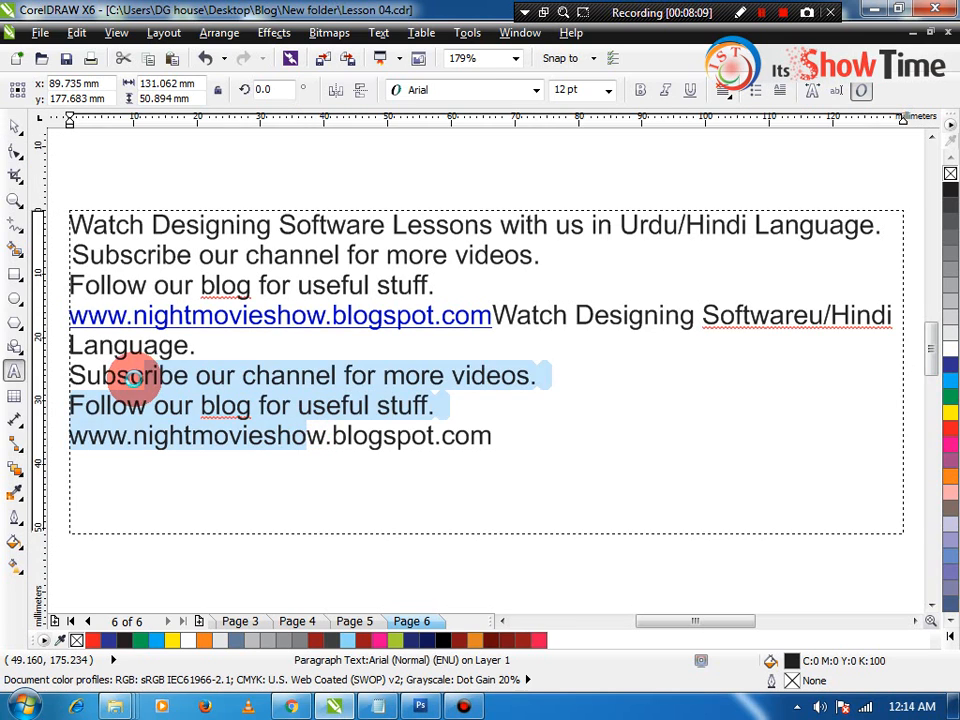
key(ctrl+space)
click(380, 33)
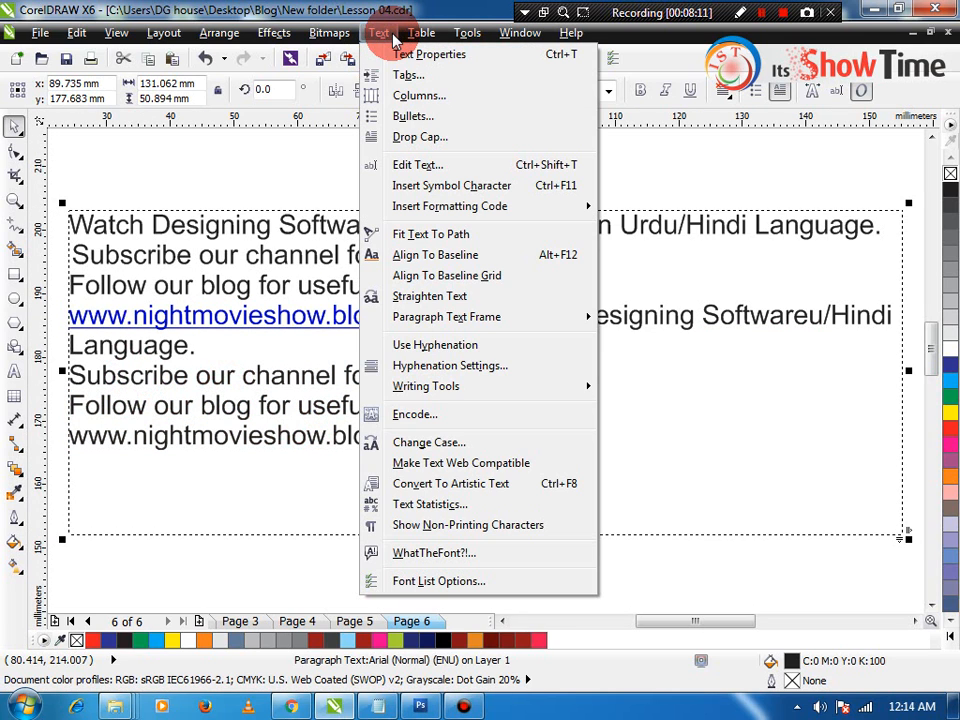
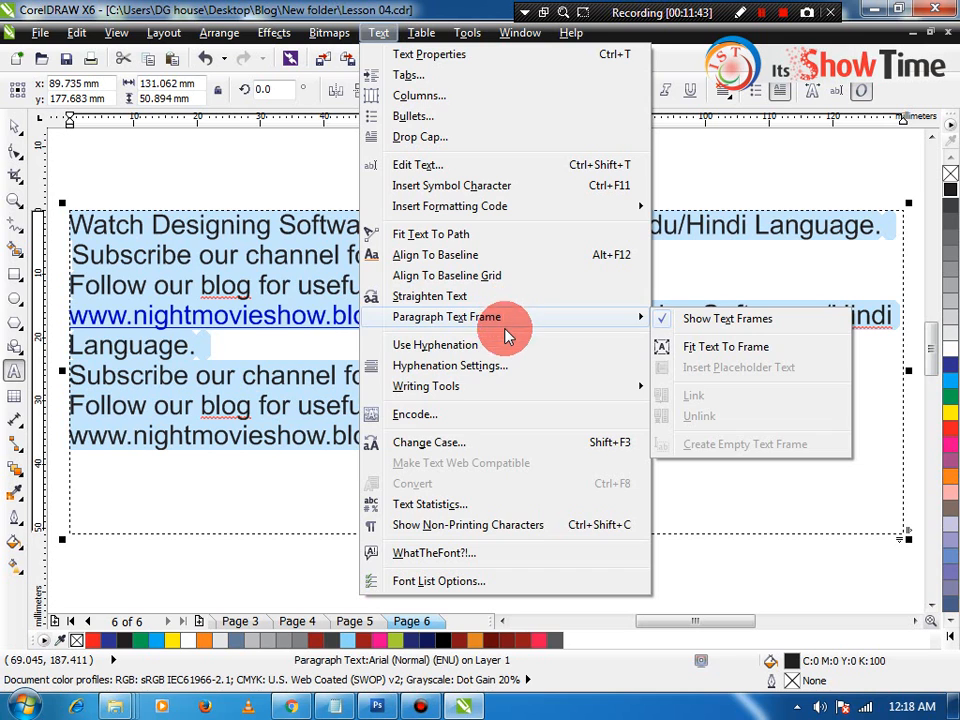
click(480, 344)
- Select the blue web address in the paragraph text and review its hyphenation settings without changing them
click(383, 316)
drag(489, 318, 77, 317)
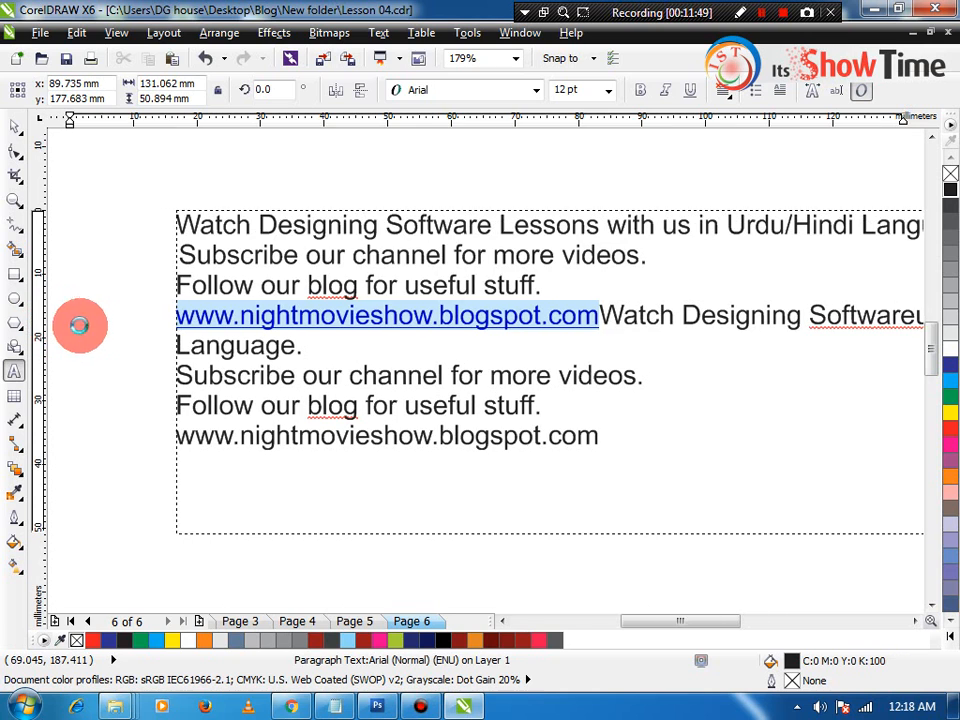
click(379, 32)
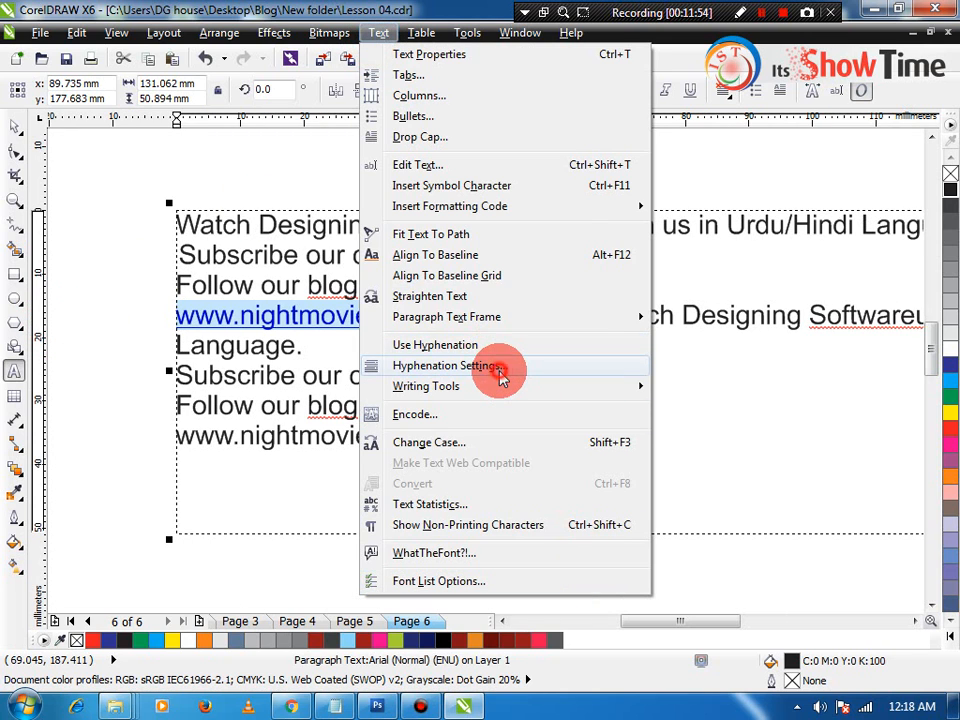
click(499, 367)
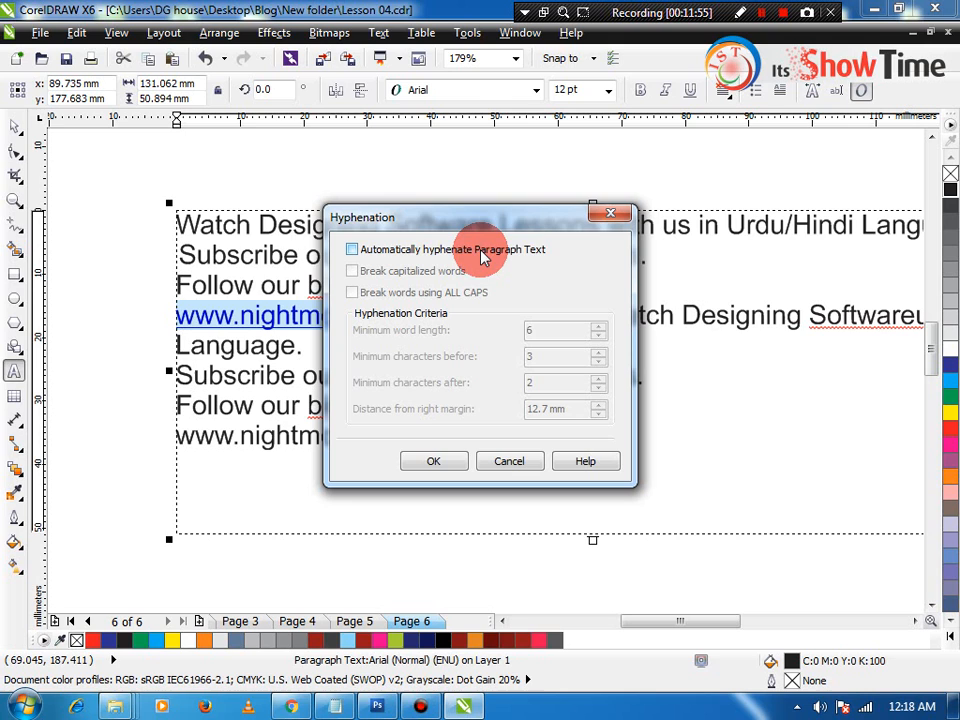
click(505, 461)
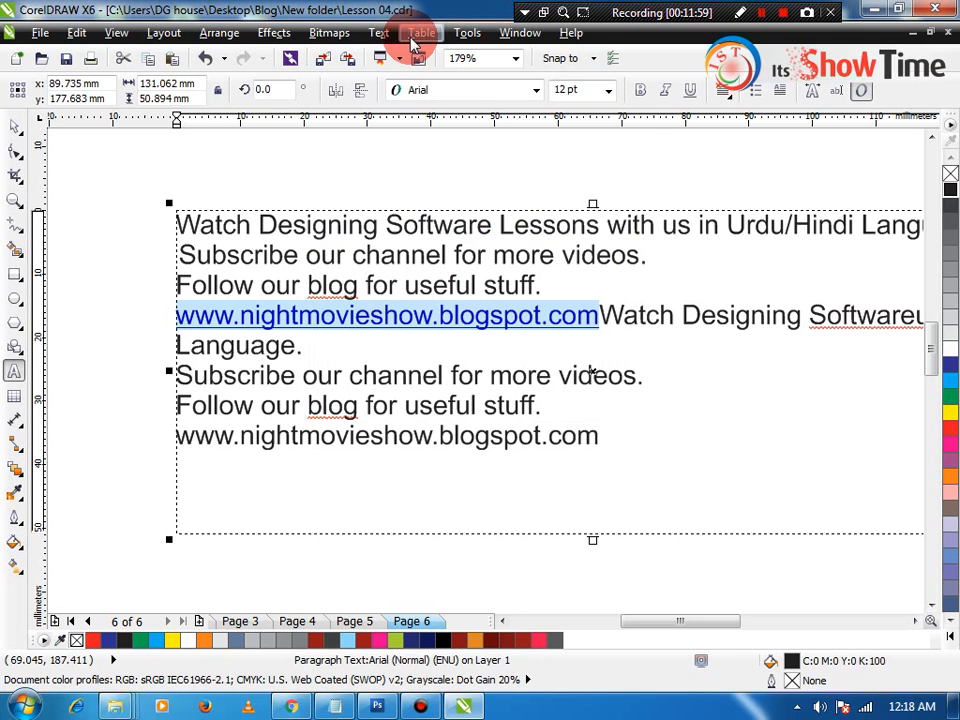
click(390, 35)
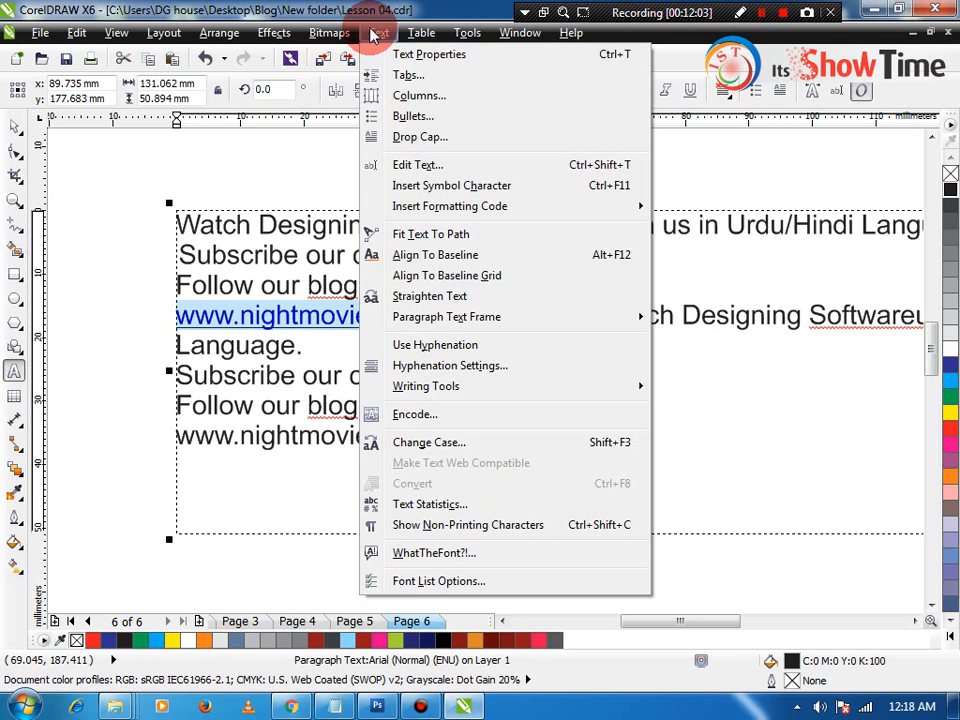
mouse_move(606, 386)
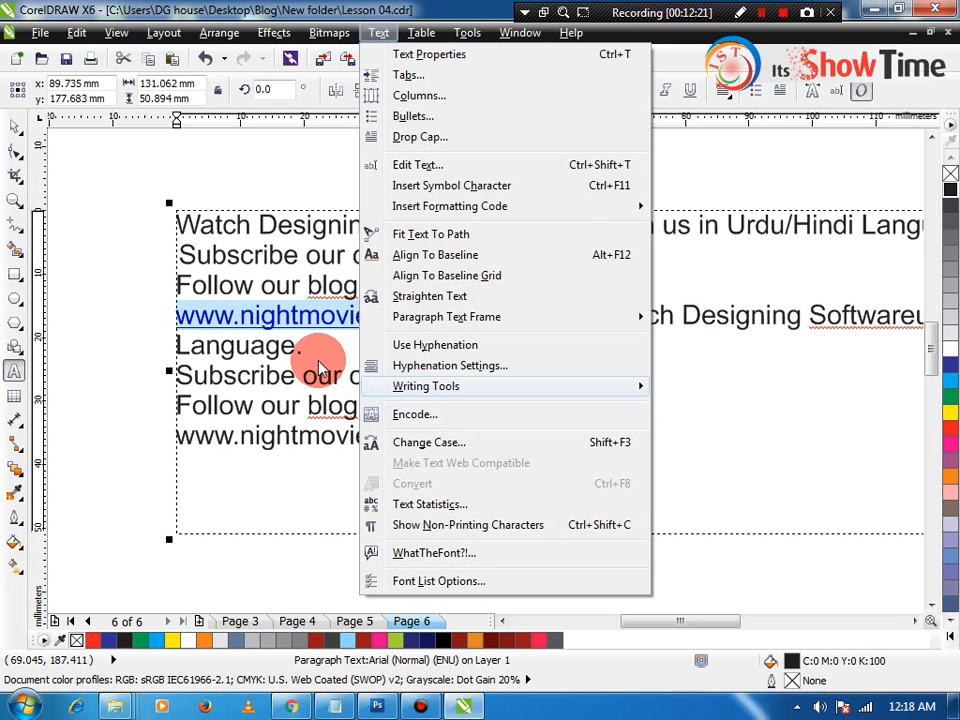
click(415, 240)
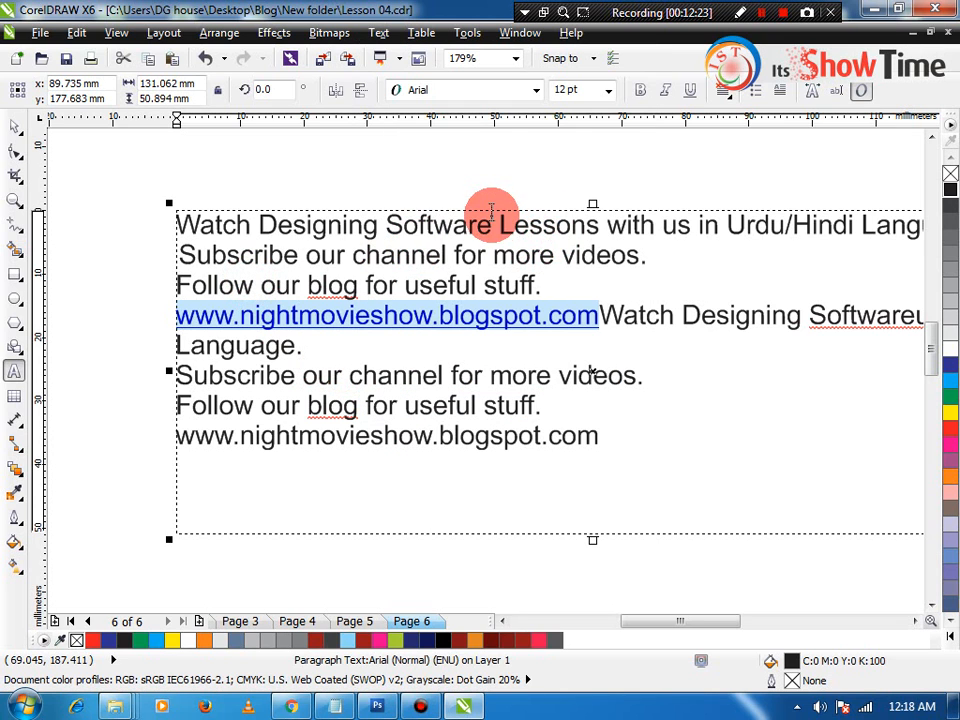
- Apply the Sentence case option to the words "Watch Designing Software" at the start of the first line
drag(493, 224, 279, 184)
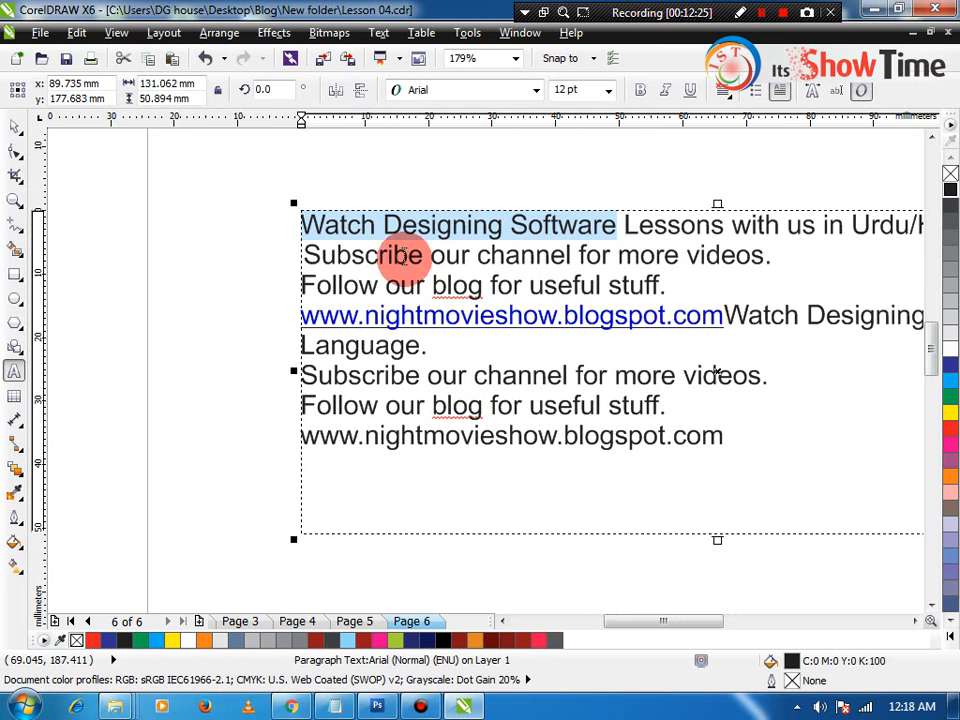
drag(311, 254, 400, 224)
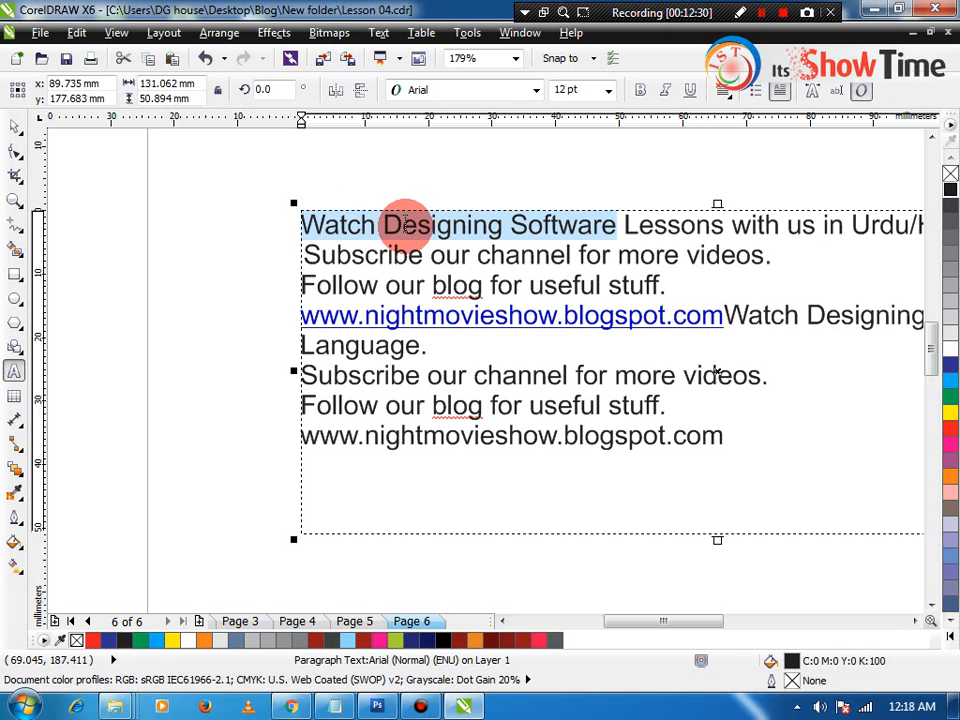
click(421, 36)
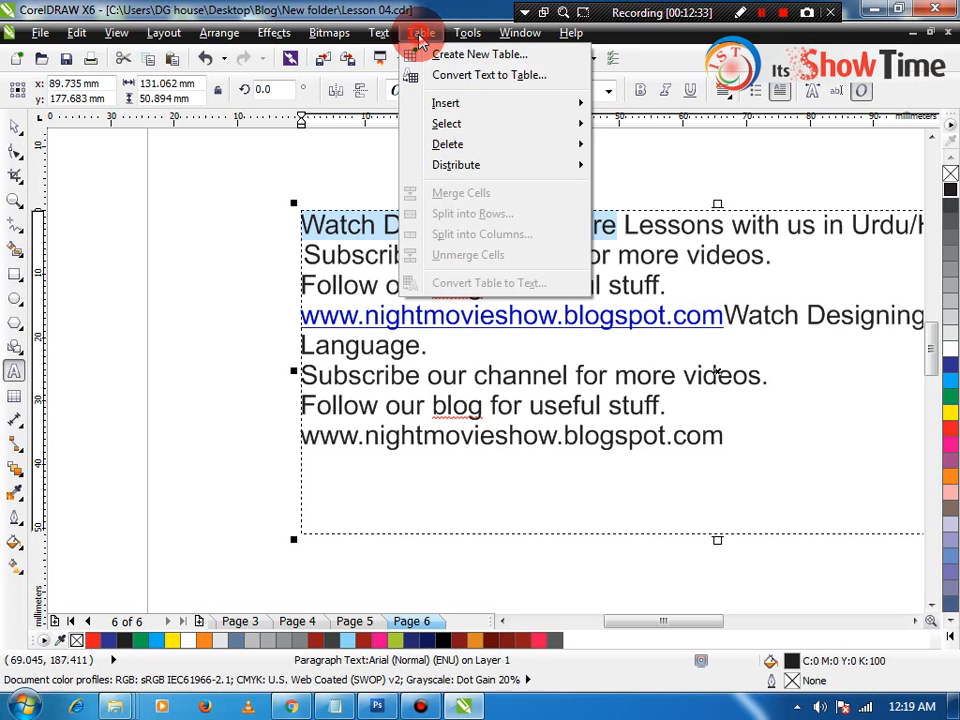
mouse_move(378, 30)
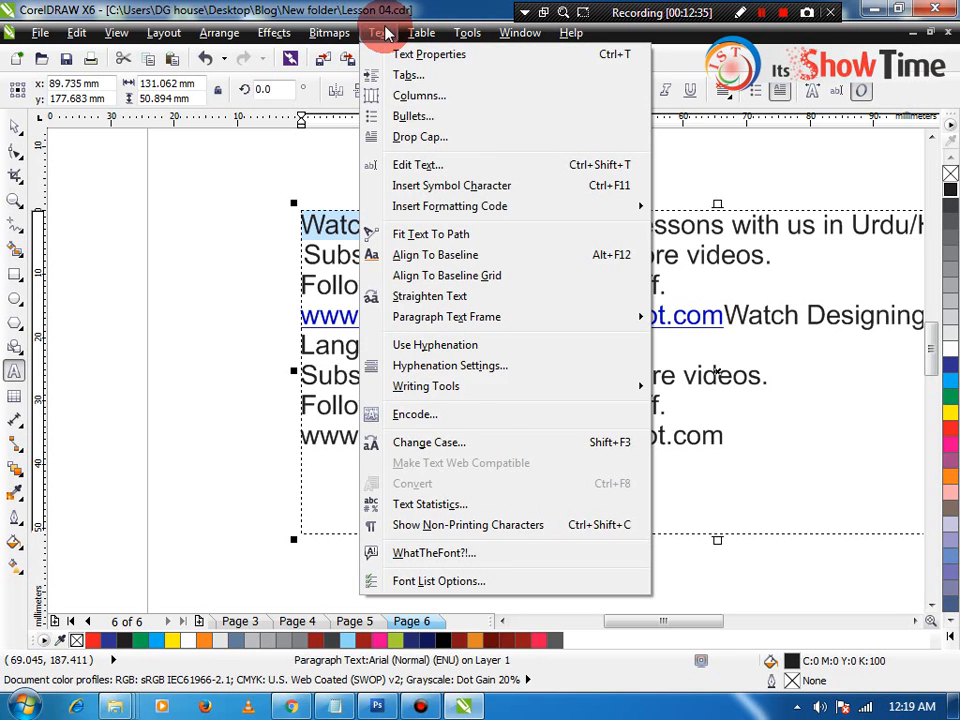
click(462, 447)
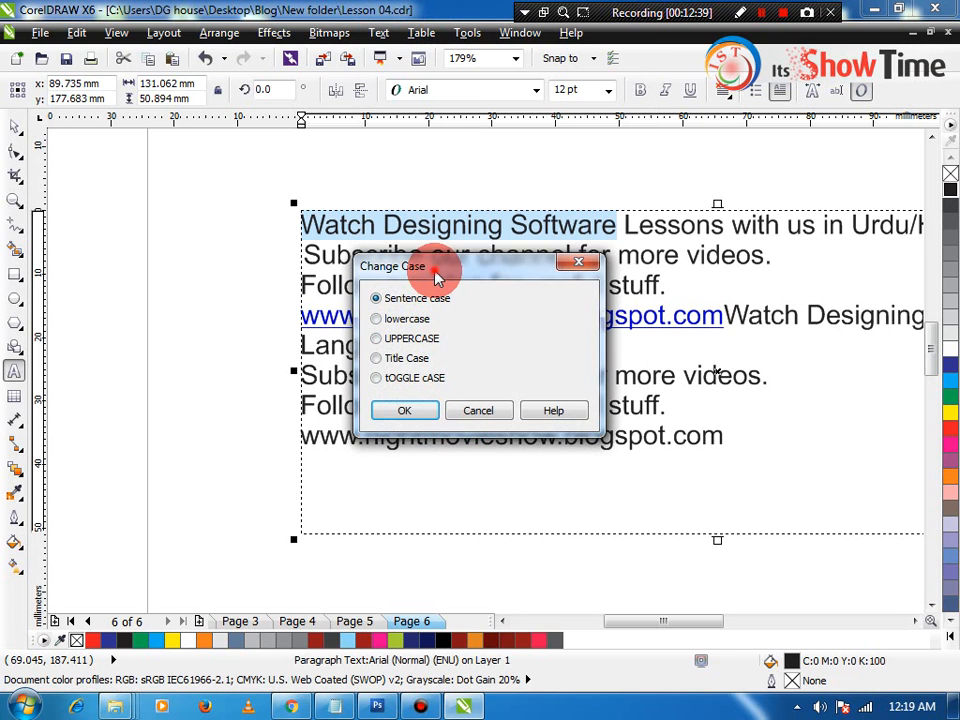
drag(439, 264, 652, 228)
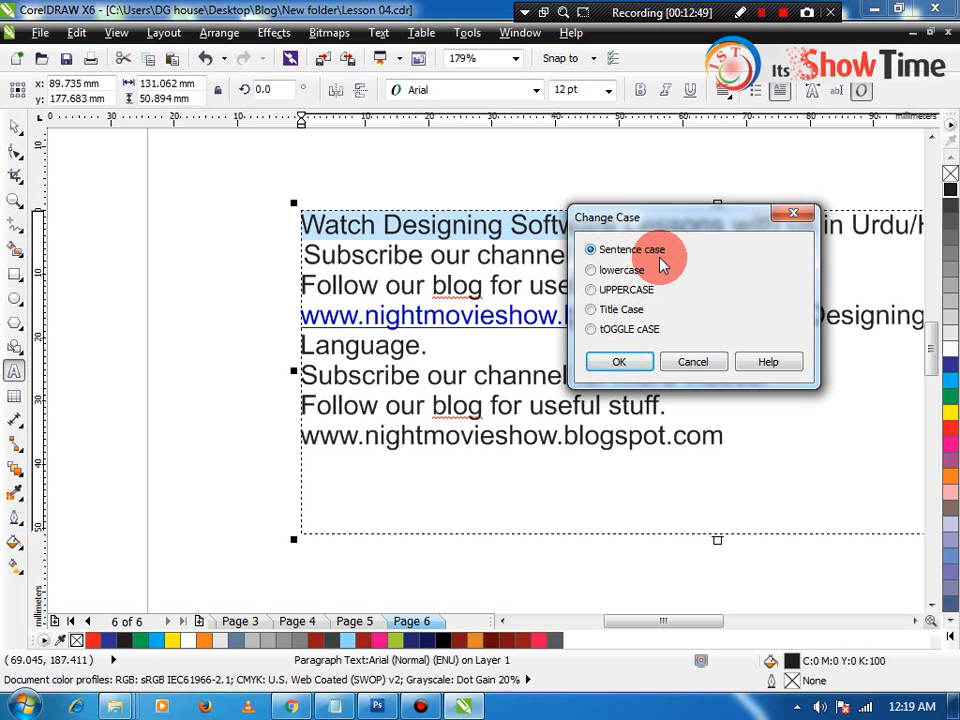
click(621, 310)
click(621, 255)
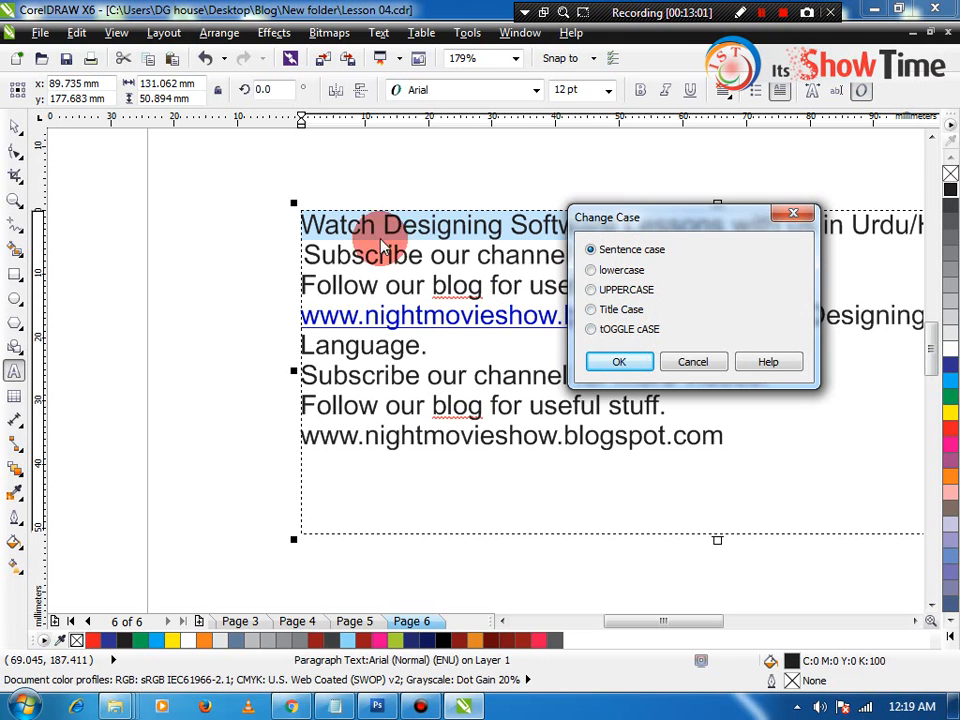
click(622, 363)
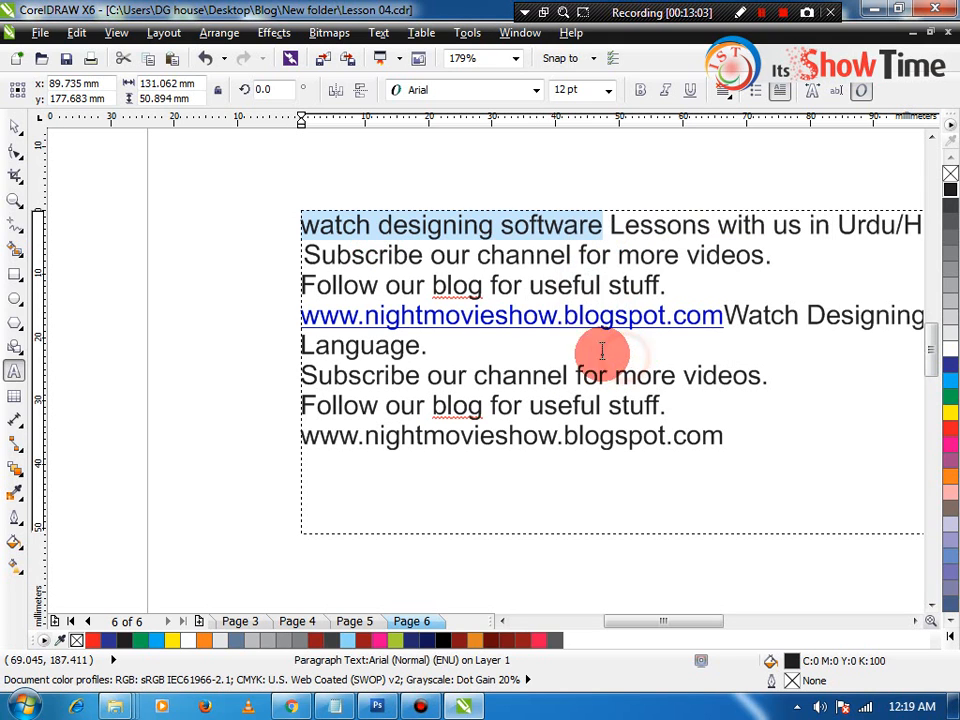
click(362, 240)
key(ctrl+space)
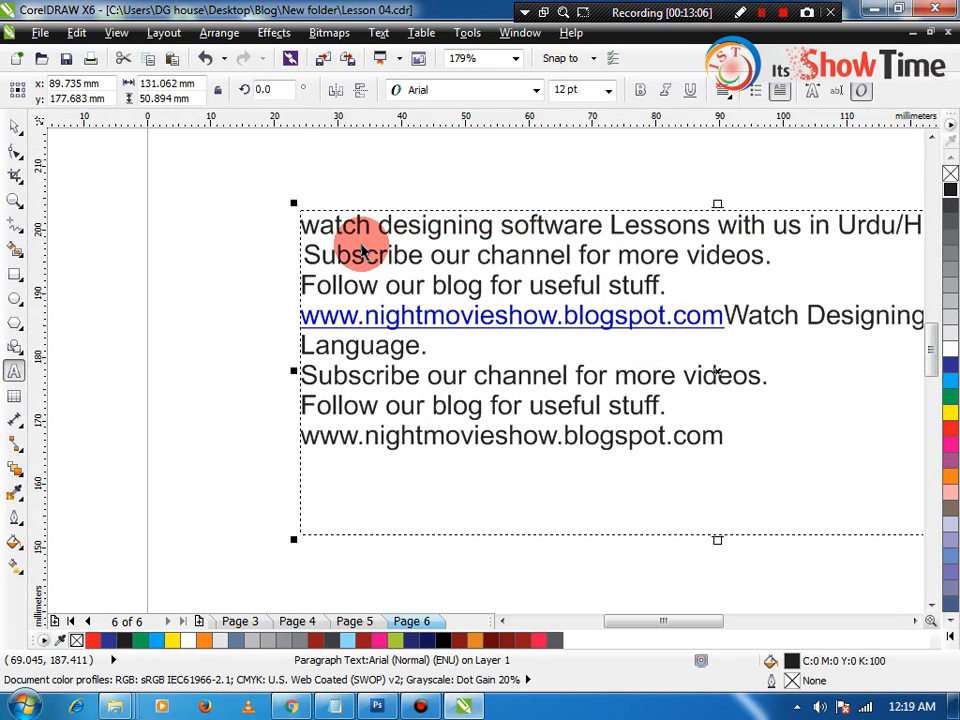
- Set the font of all the text in the paragraph frame to AriaScriptSSK
click(379, 32)
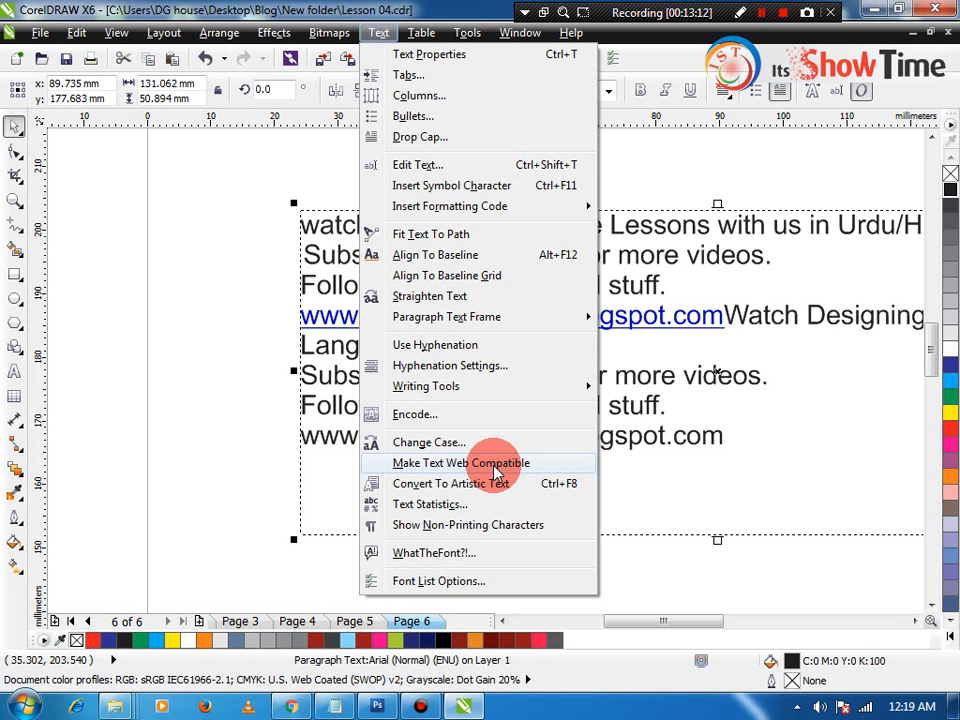
click(652, 375)
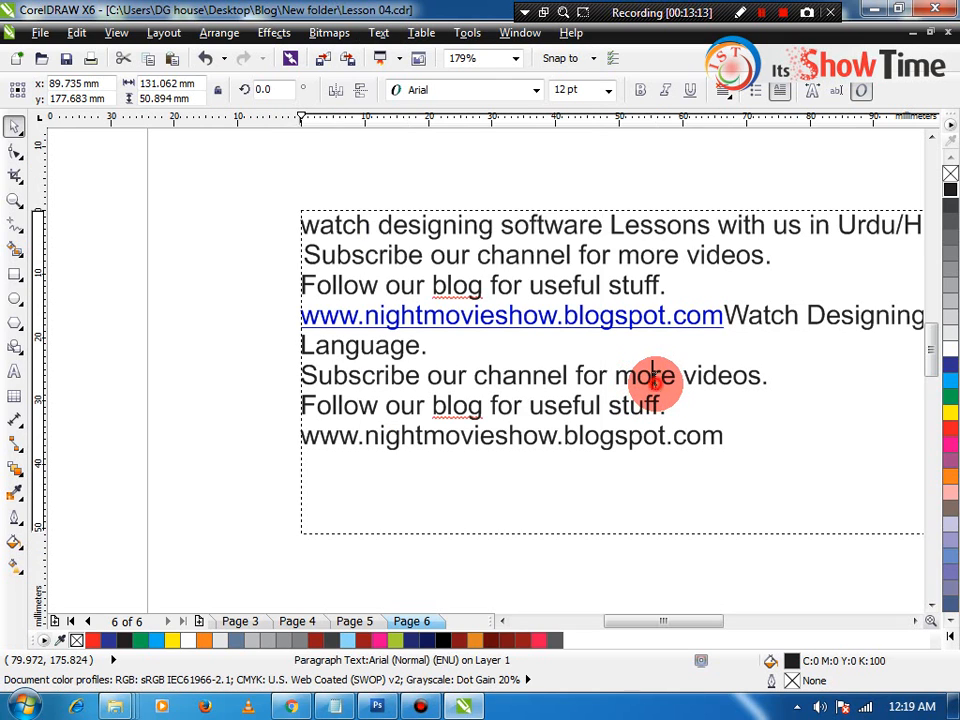
key(ctrl+a)
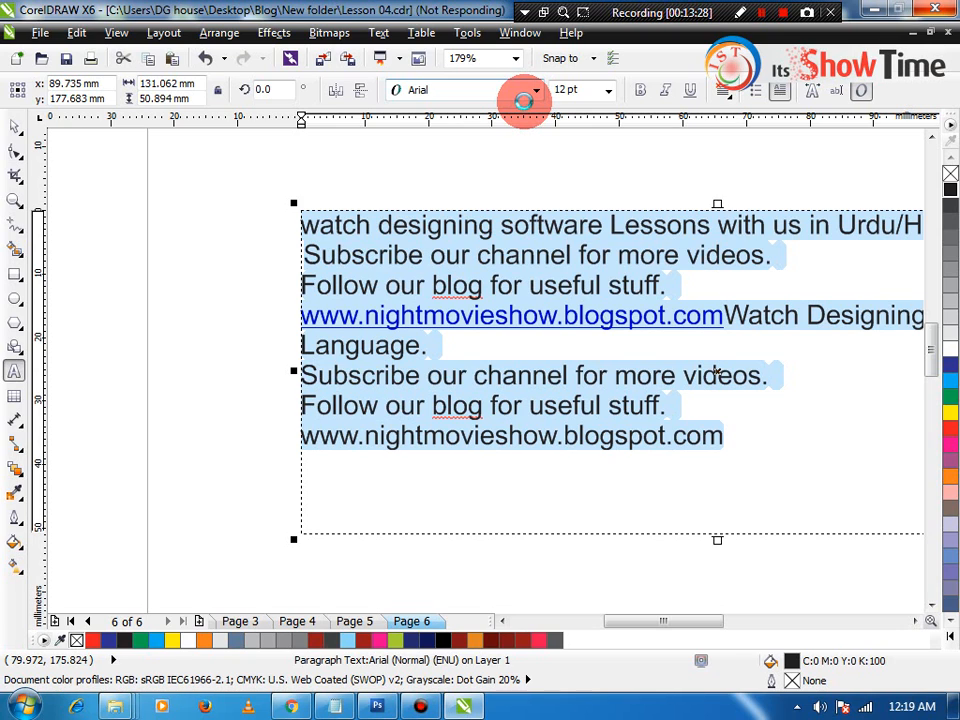
click(523, 101)
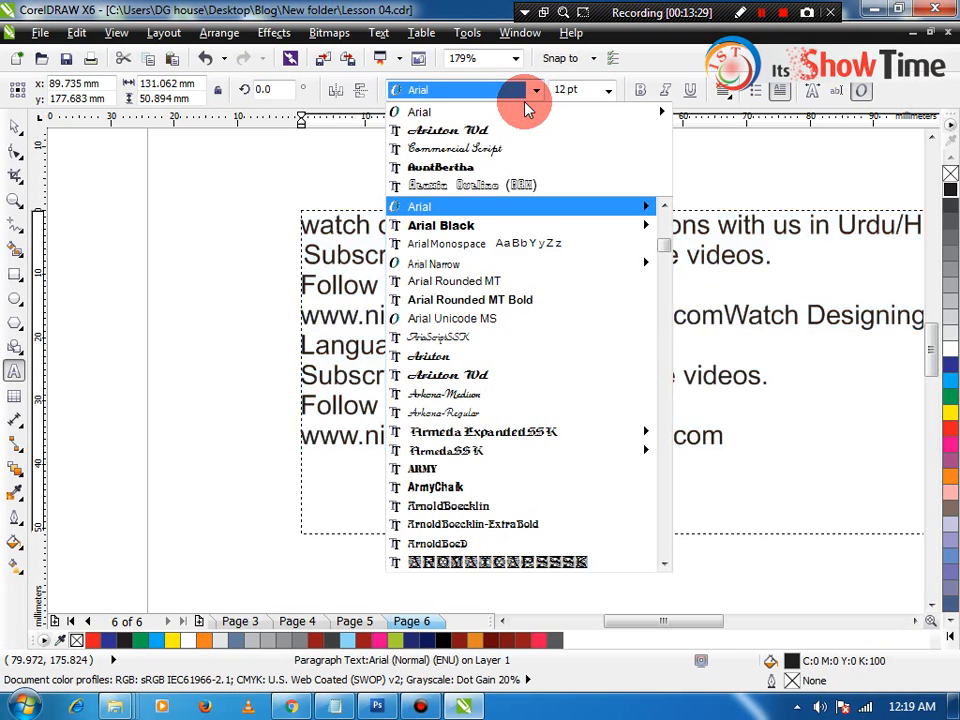
click(470, 336)
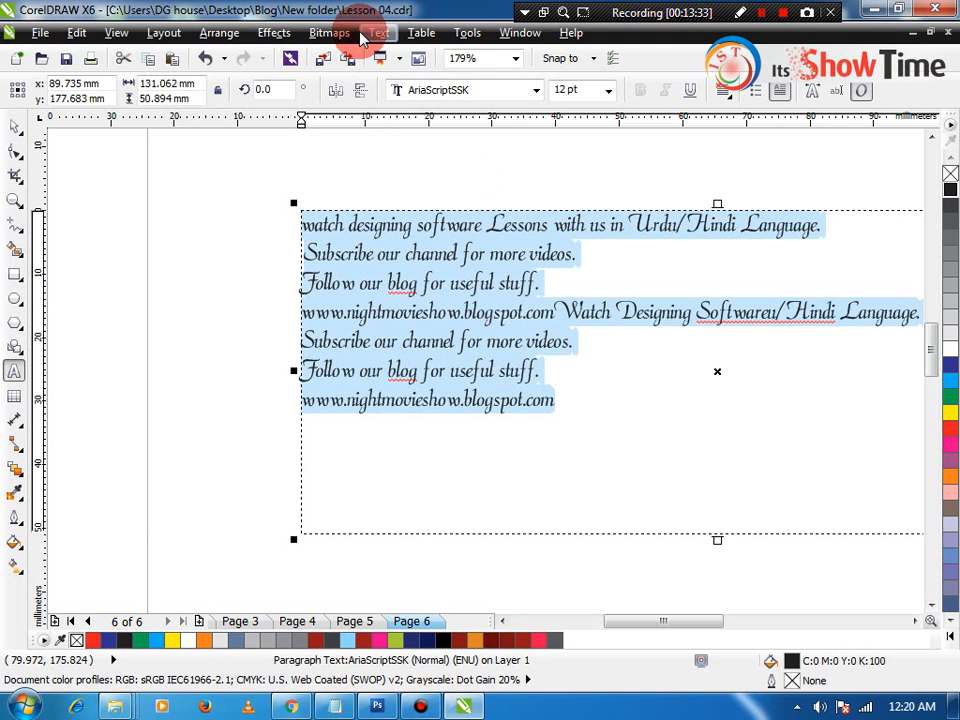
key(ctrl+space)
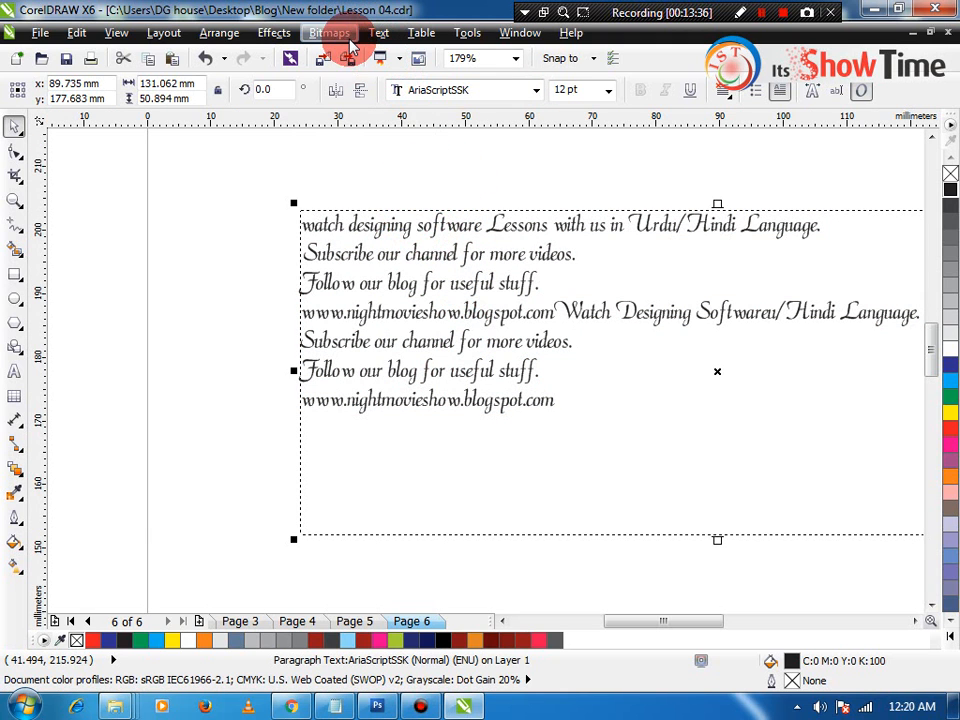
double_click(394, 347)
key(ctrl+a)
click(318, 34)
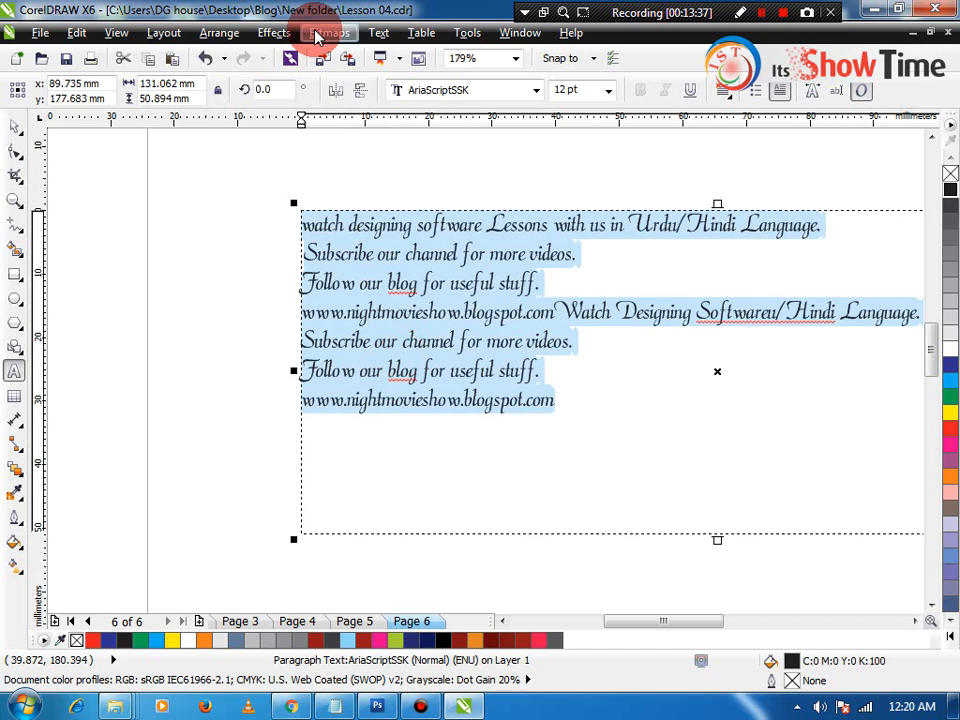
mouse_move(372, 32)
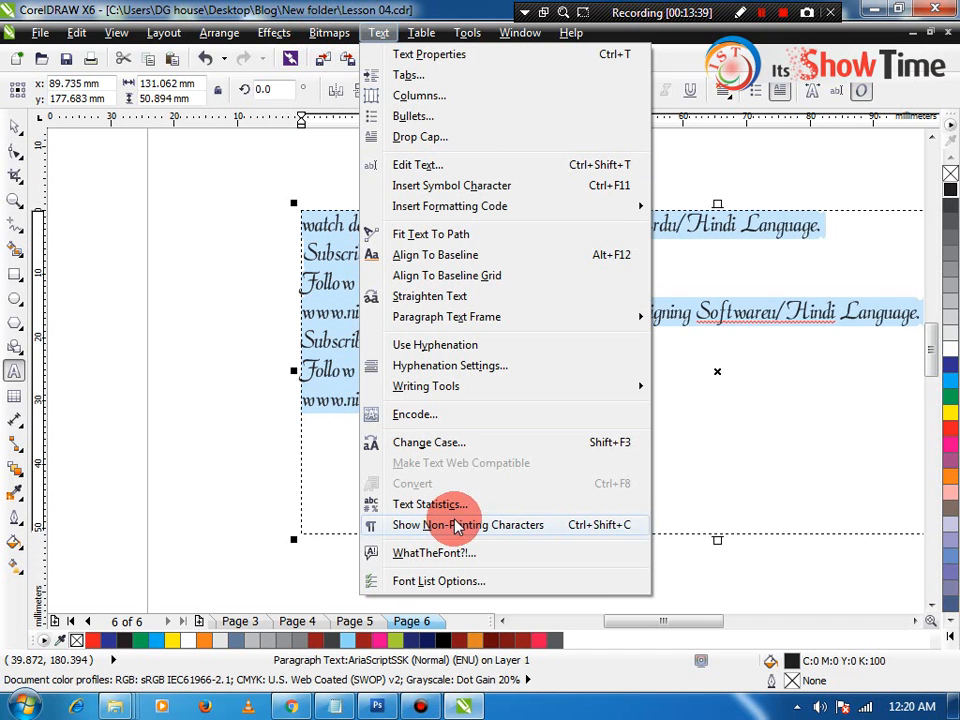
click(765, 392)
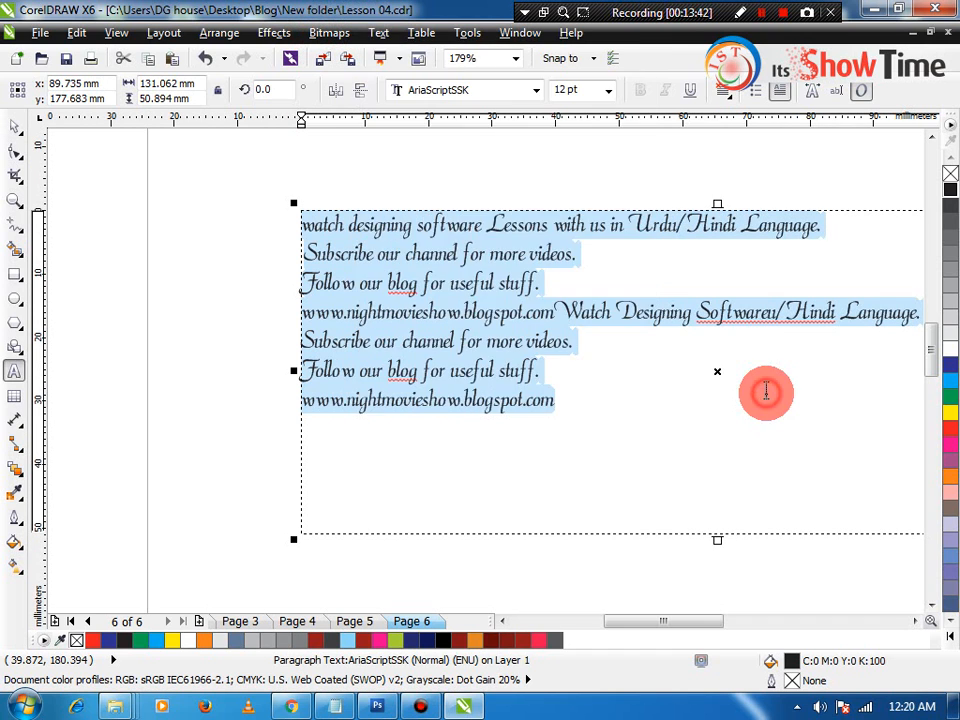
click(752, 403)
key(ctrl+space)
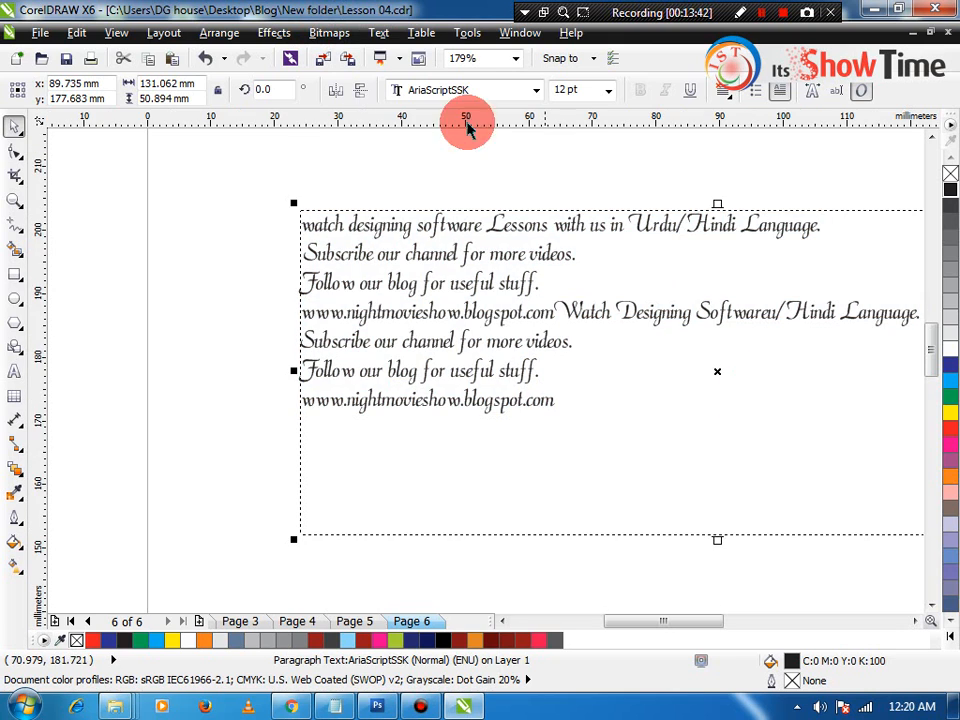
- Try making the paragraph text frame web compatible, and undo the change
click(379, 32)
click(487, 464)
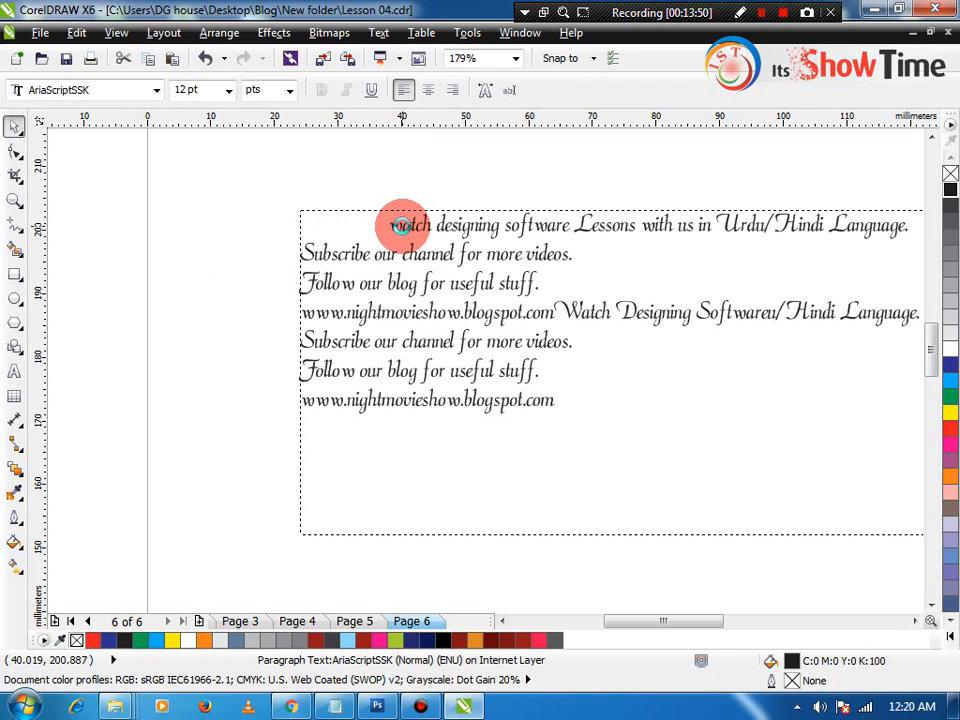
click(400, 226)
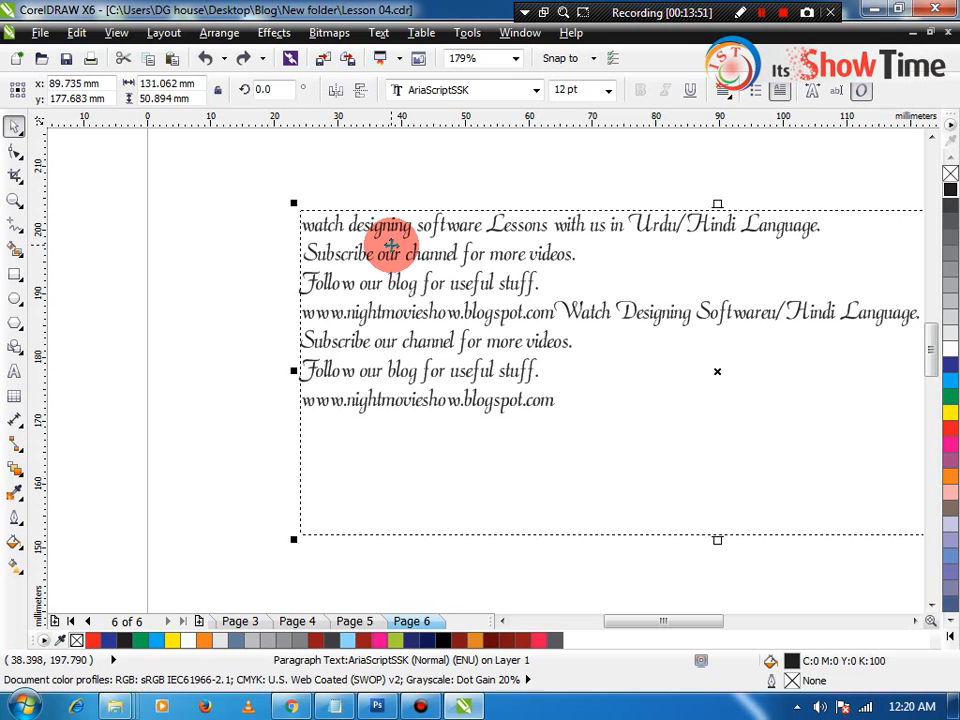
click(378, 32)
click(485, 463)
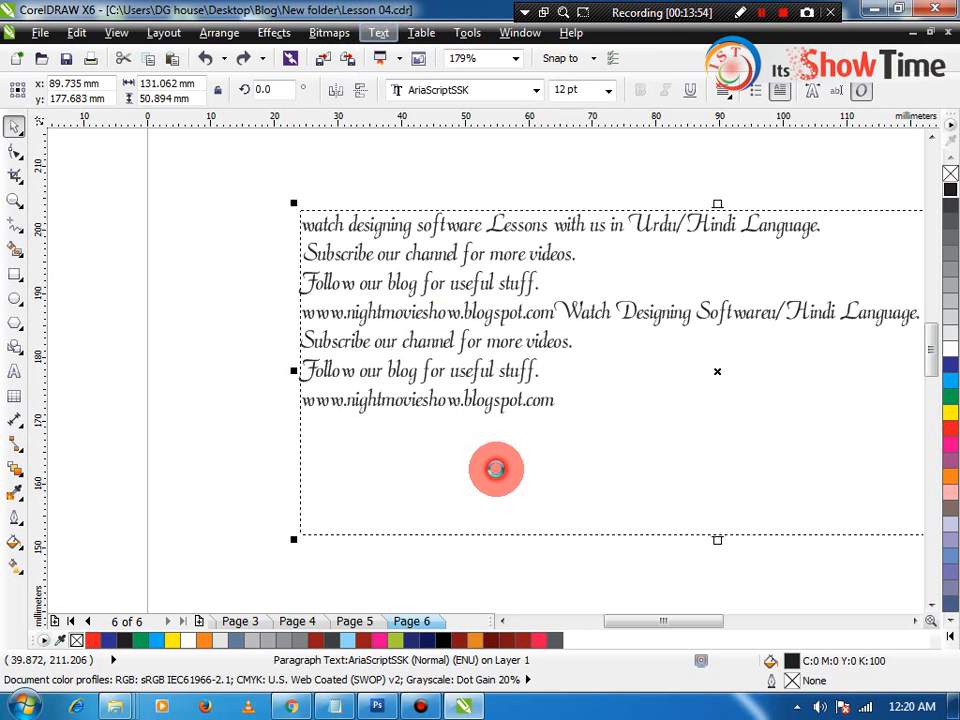
key(ctrl+z)
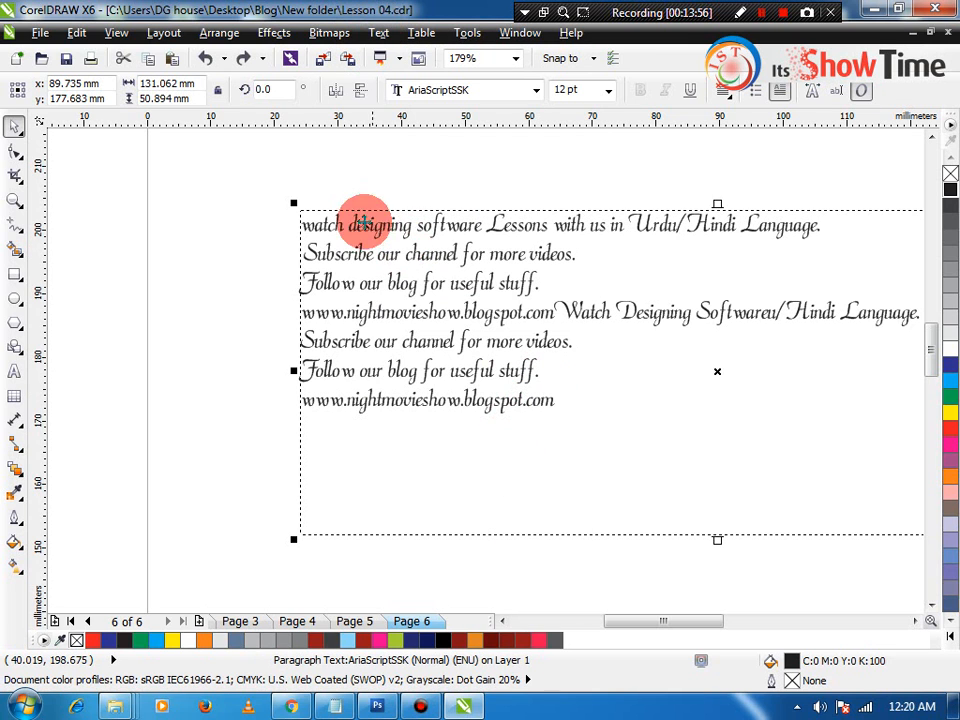
- Try converting the paragraph text frame to artistic text, and undo the conversion
click(330, 33)
mouse_move(378, 34)
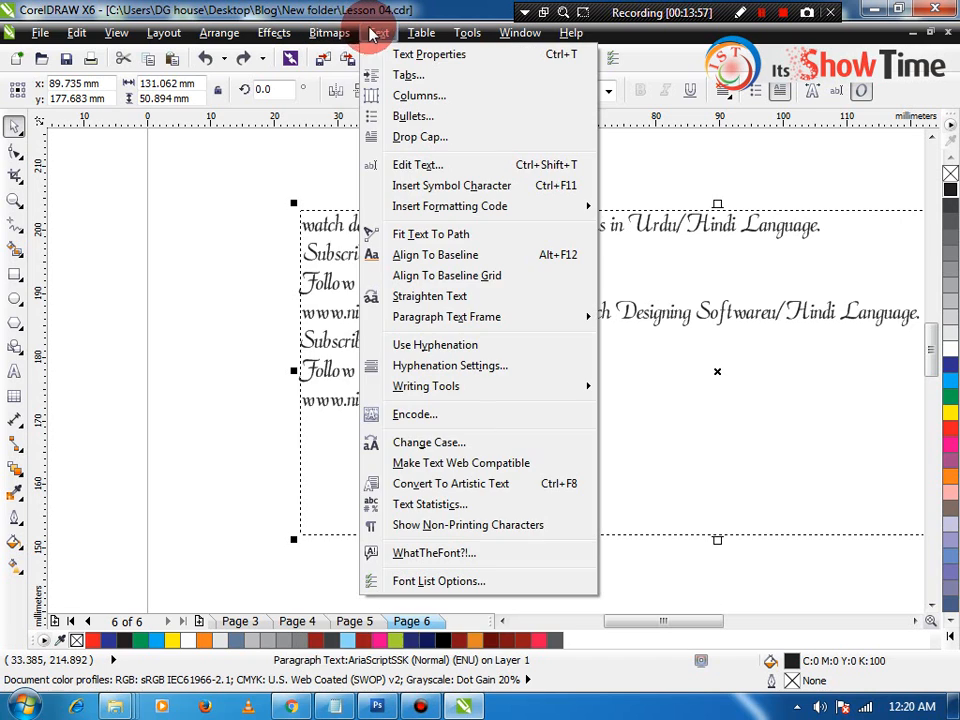
click(502, 490)
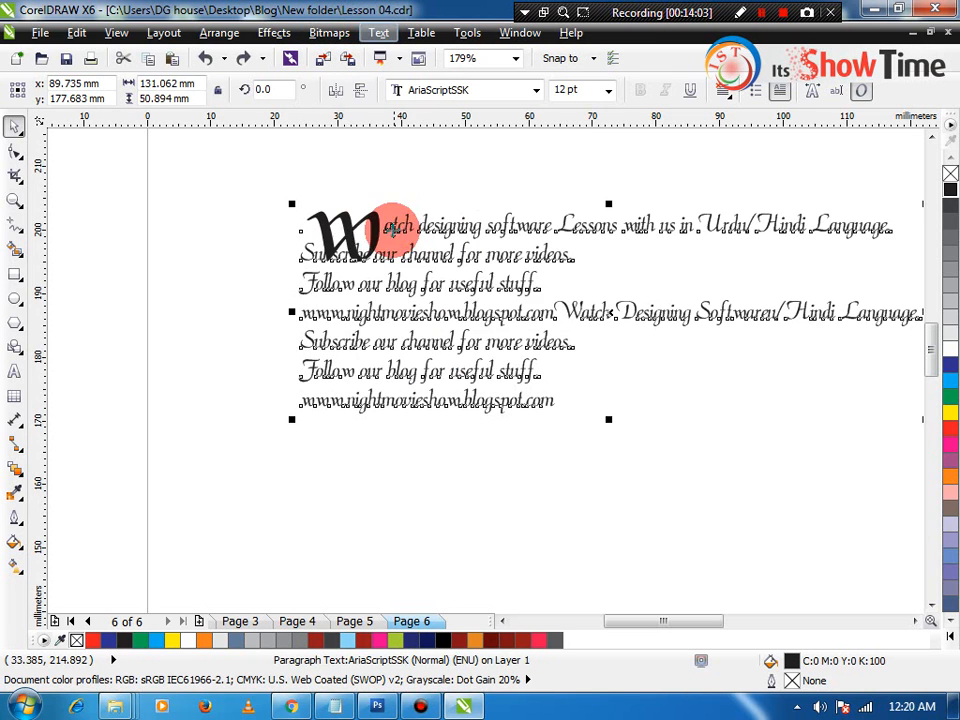
click(446, 443)
click(392, 350)
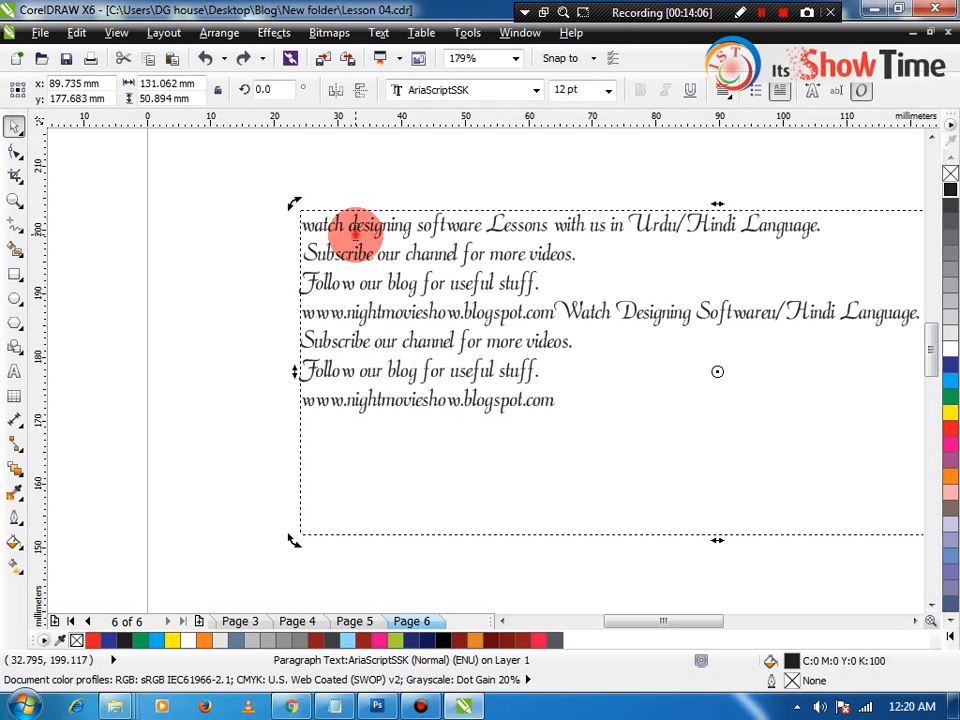
double_click(355, 230)
key(ctrl+a)
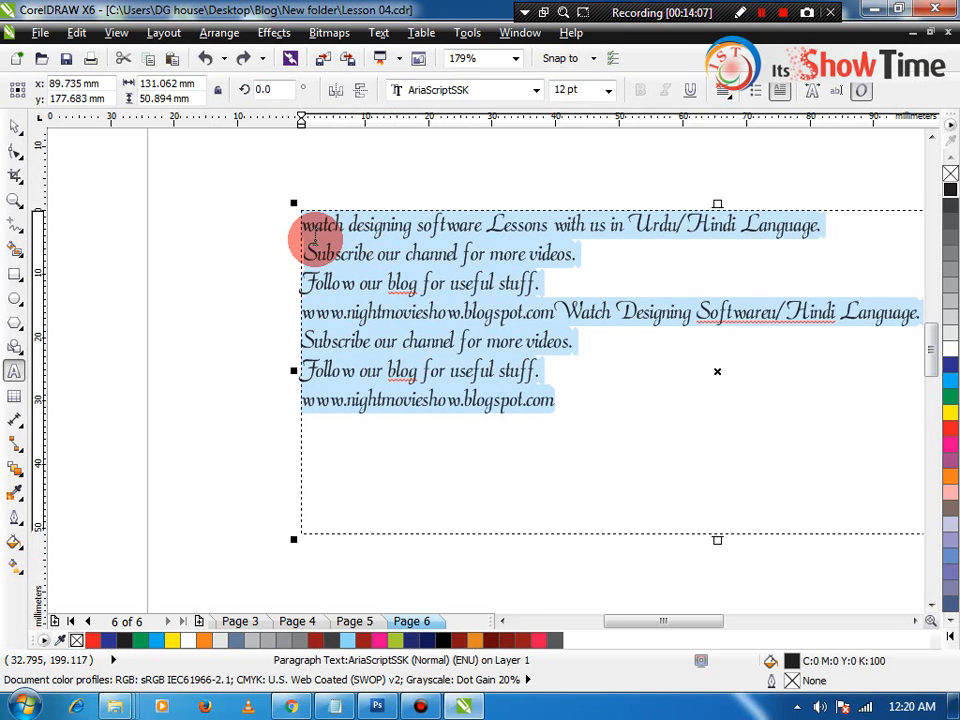
click(314, 228)
key(Escape)
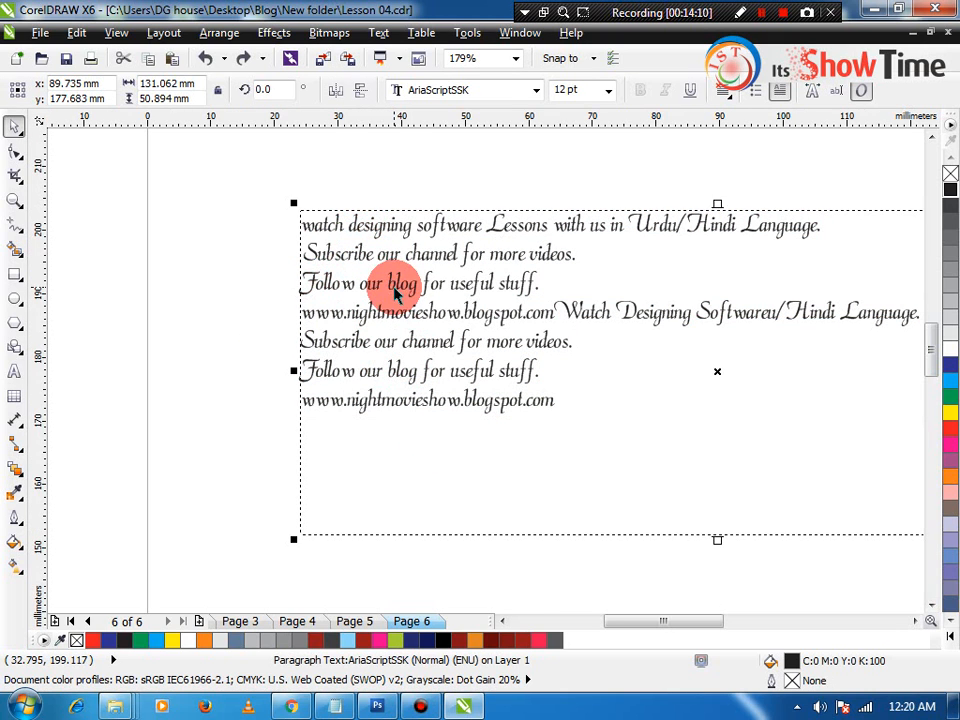
- Review the paragraph frame's text statistics, covering paragraphs, lines, words, characters, language and fonts used
click(398, 33)
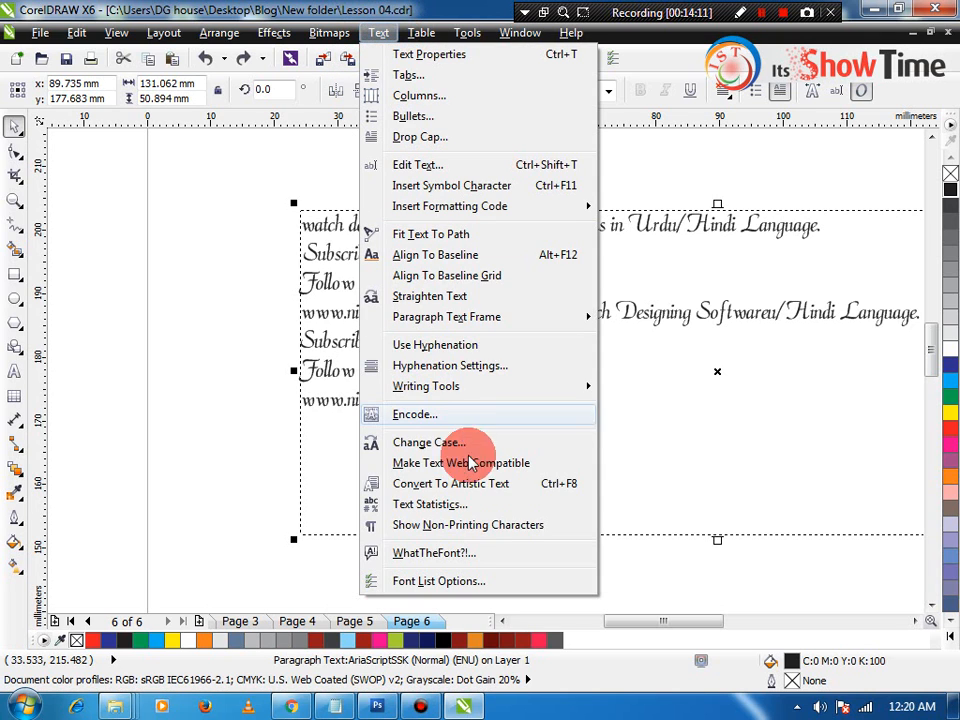
click(428, 504)
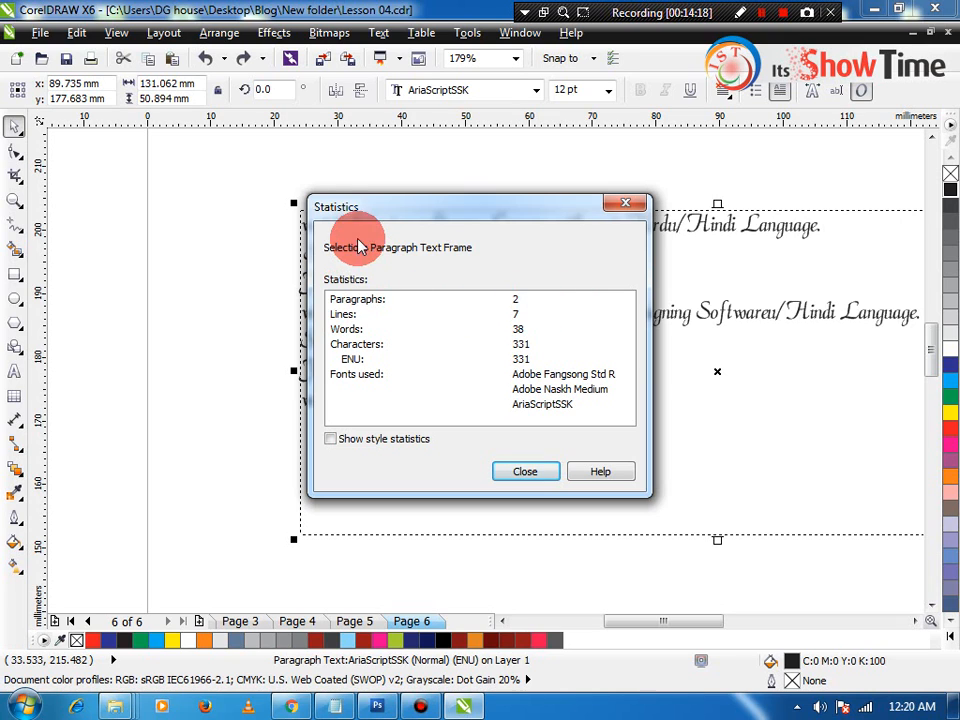
drag(402, 200, 562, 145)
click(560, 258)
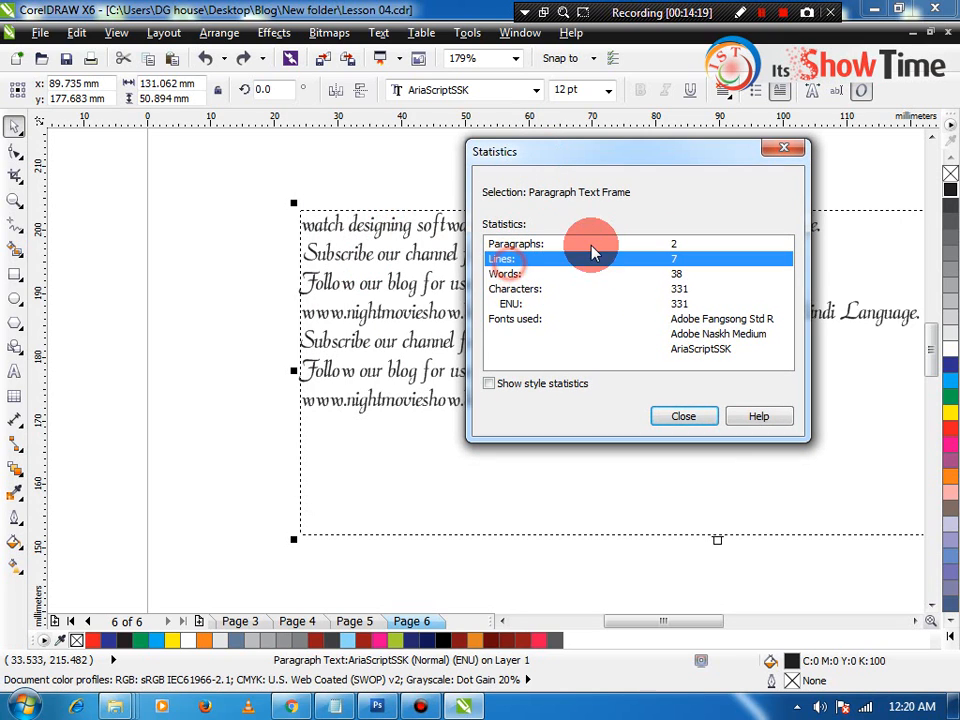
click(548, 274)
click(555, 289)
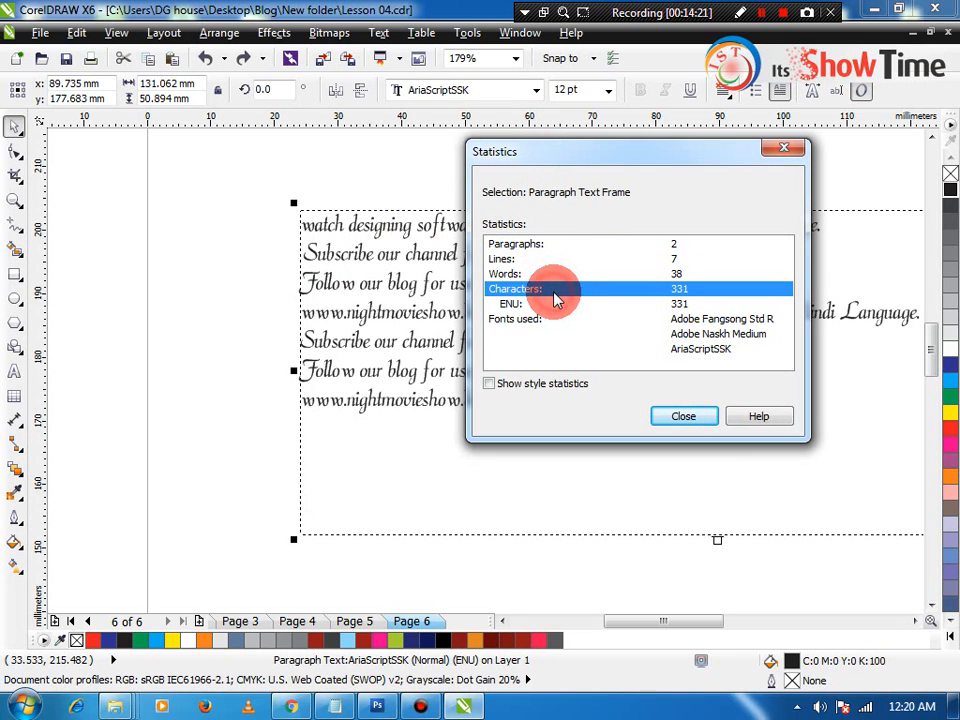
click(529, 302)
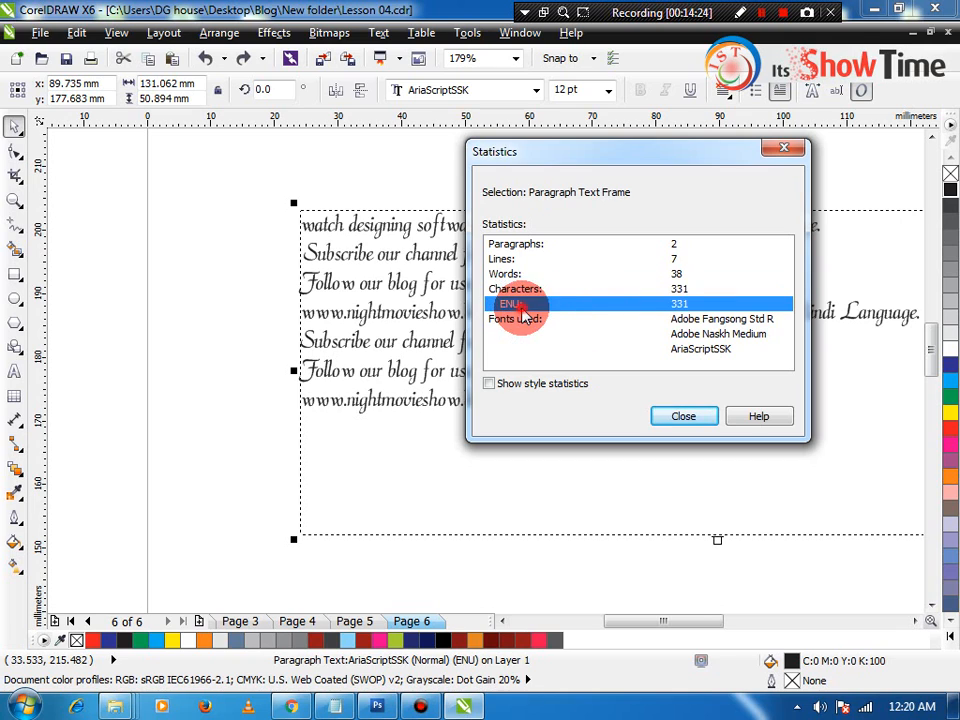
click(705, 303)
click(528, 318)
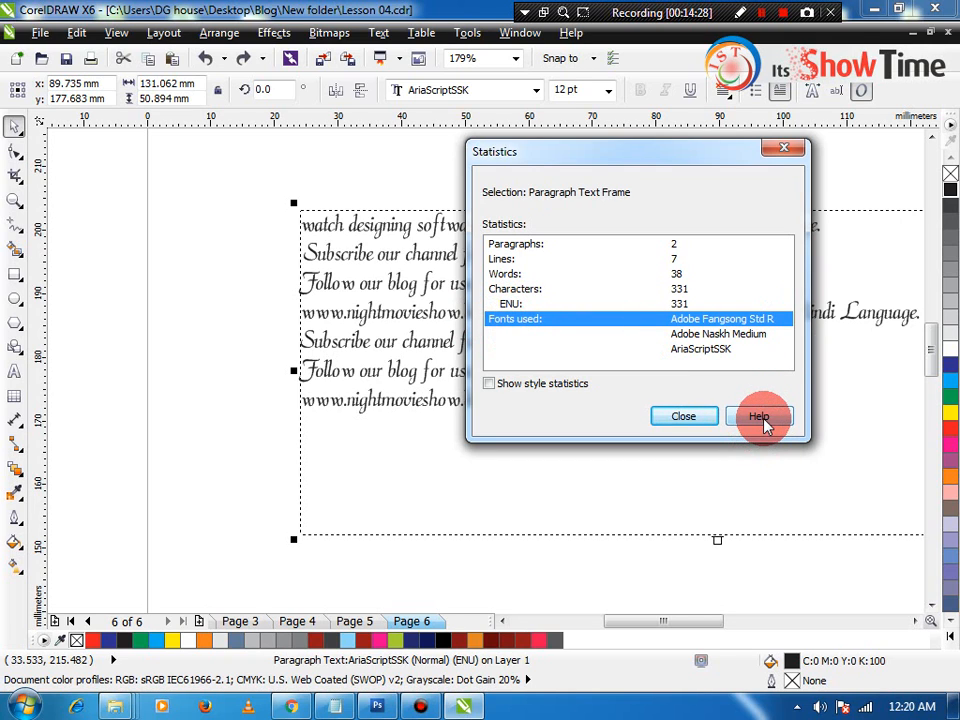
click(677, 420)
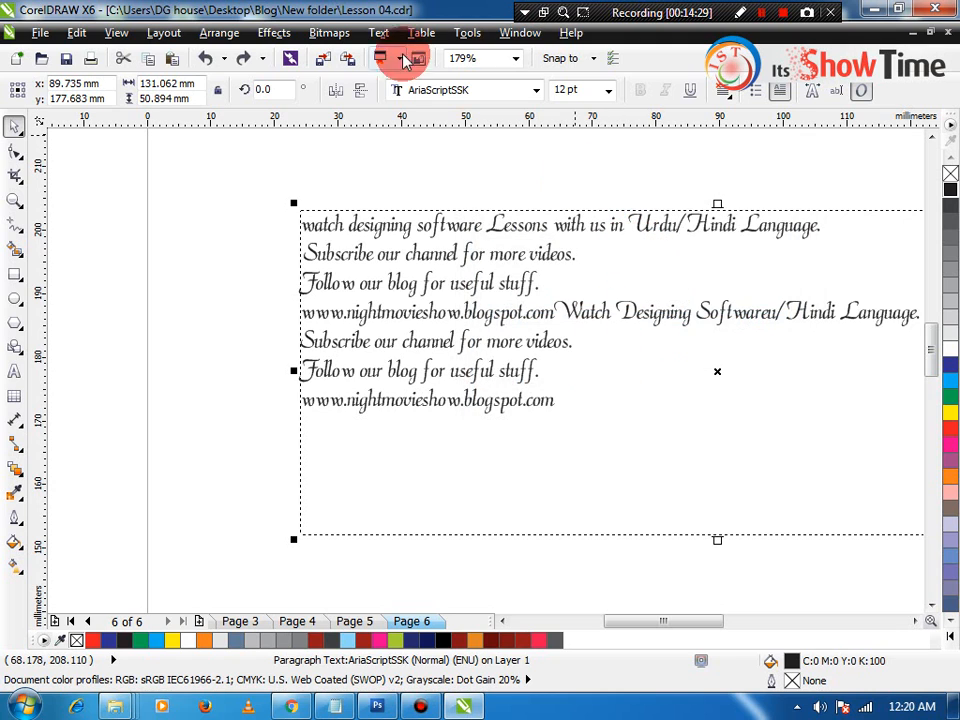
- Show the non-printing characters and try adding a line "dsabn slurl" below the last web address in the paragraph text
click(379, 32)
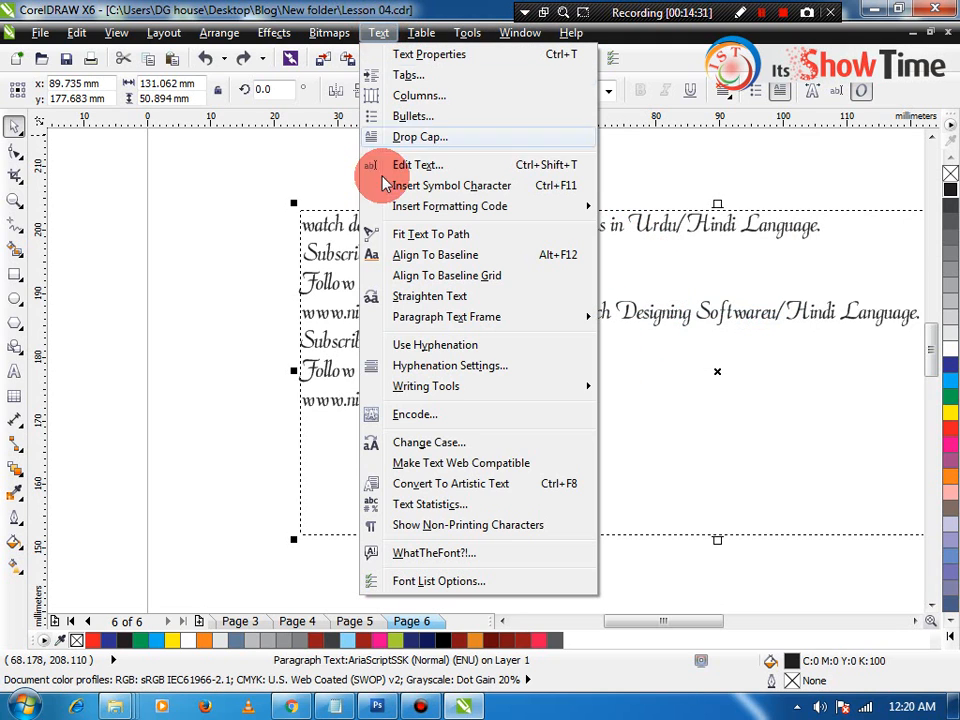
click(499, 527)
double_click(576, 397)
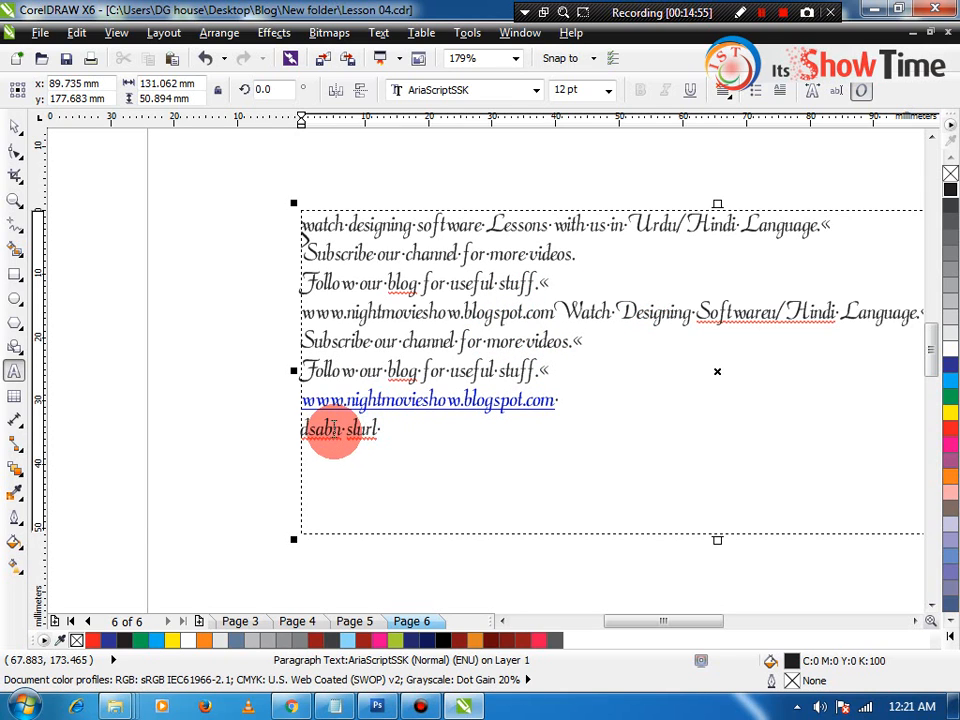
key(F2)
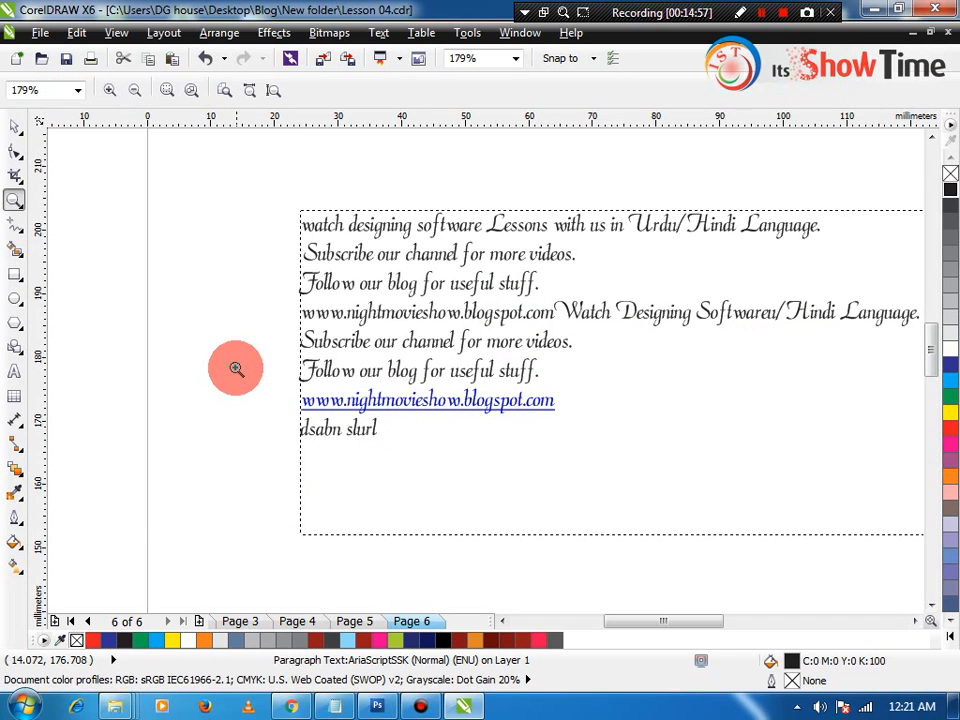
key(F8)
click(392, 430)
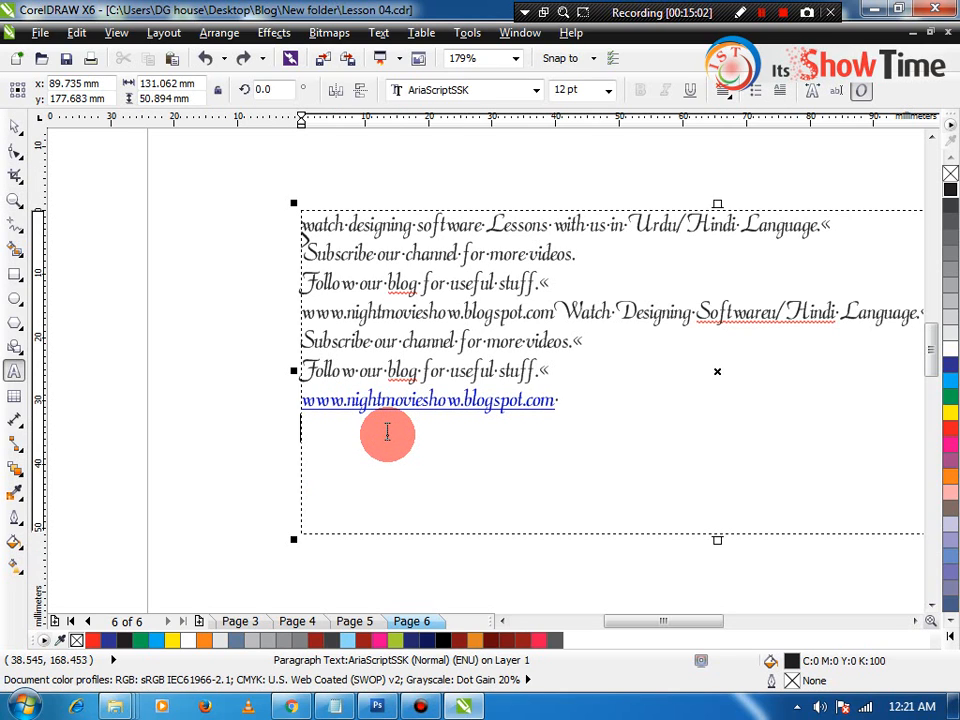
- Hide the non-printing characters in the paragraph text
click(381, 32)
mouse_move(407, 35)
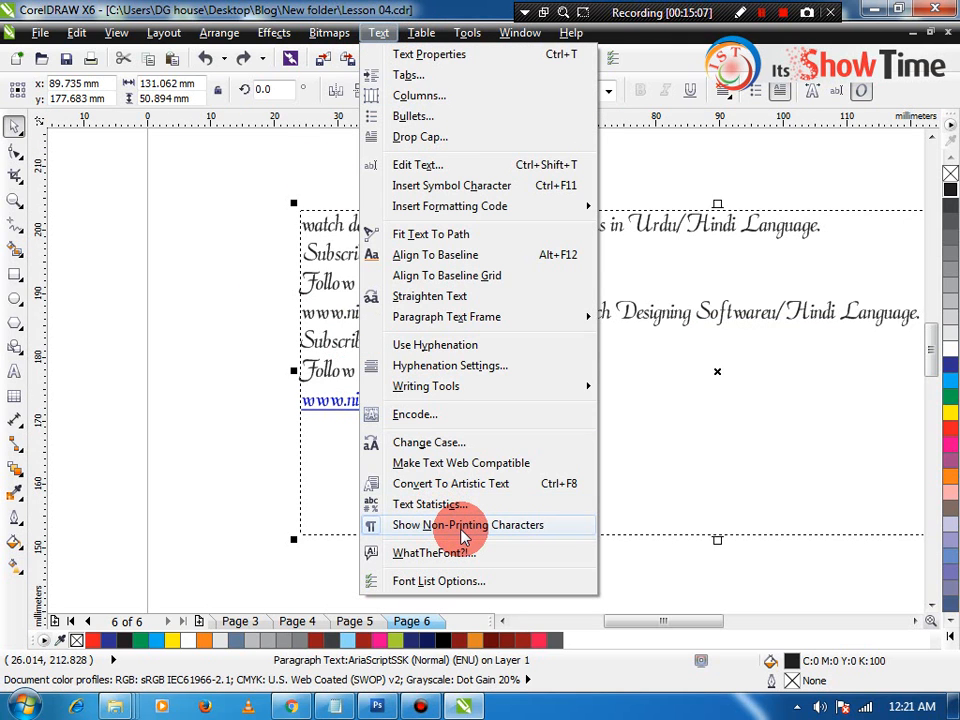
click(463, 530)
click(379, 32)
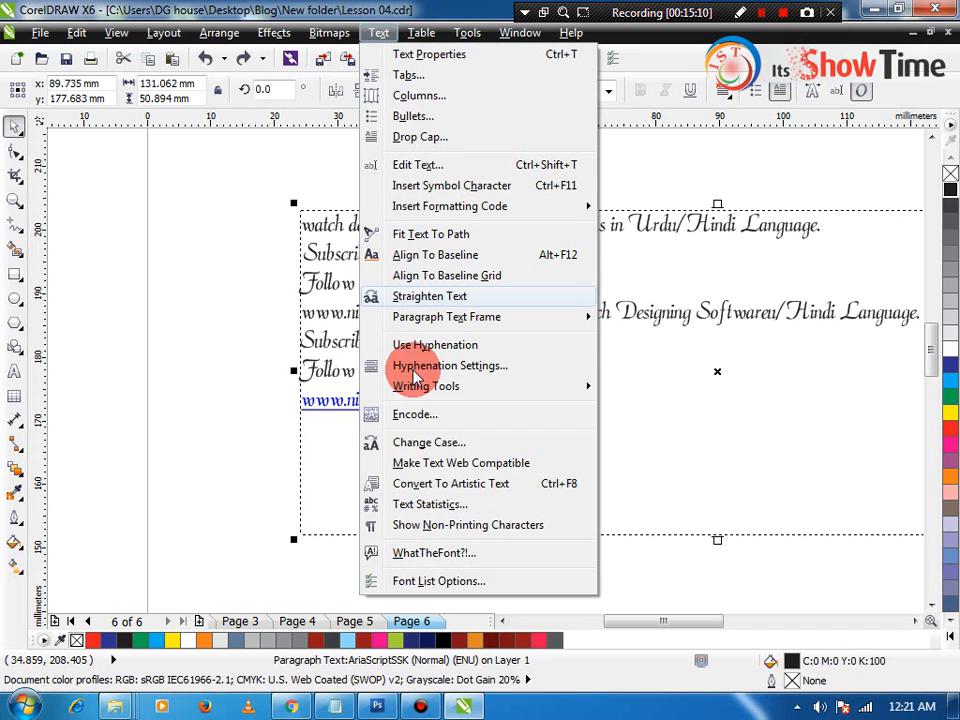
click(208, 328)
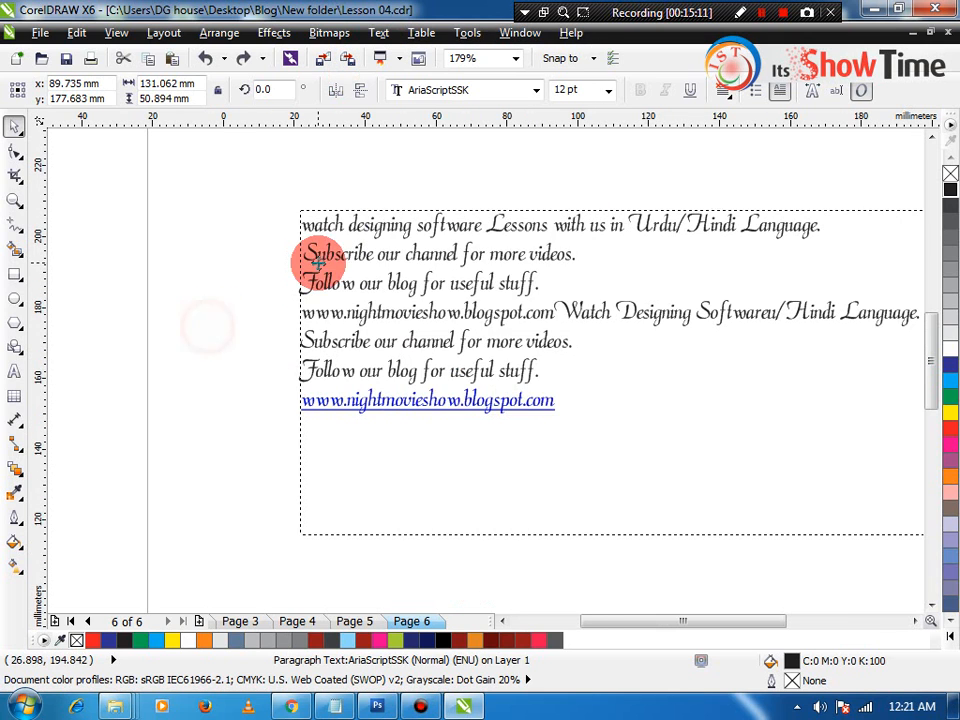
- Move the paragraph text frame up about 20 mm towards the table of contents, and delete the person's name below it
click(318, 258)
scroll(364, 279, down, 4)
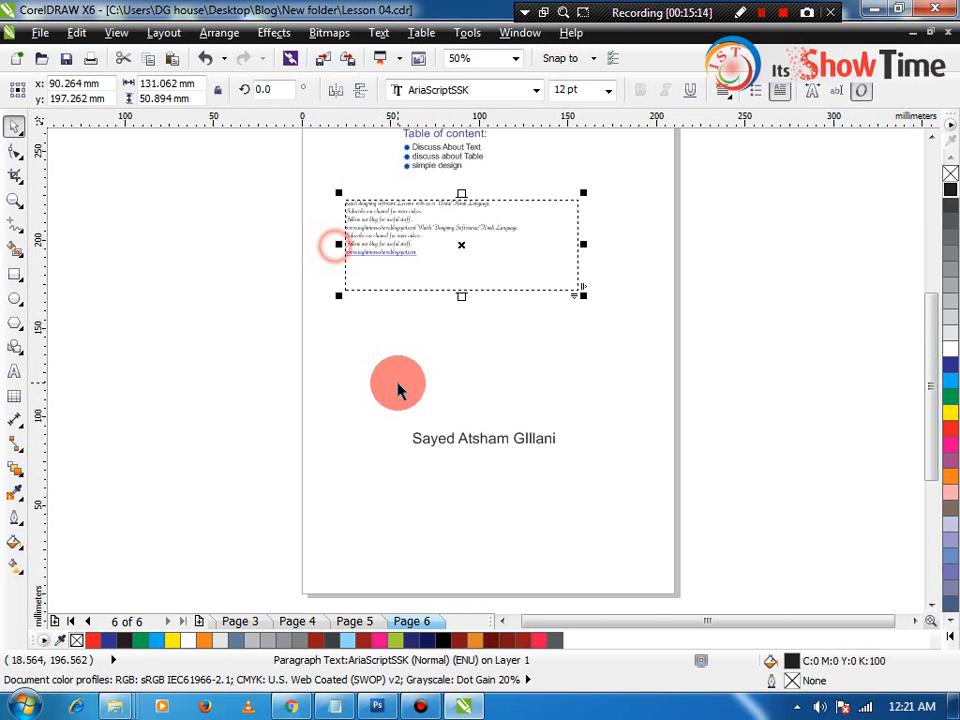
click(395, 441)
key(Delete)
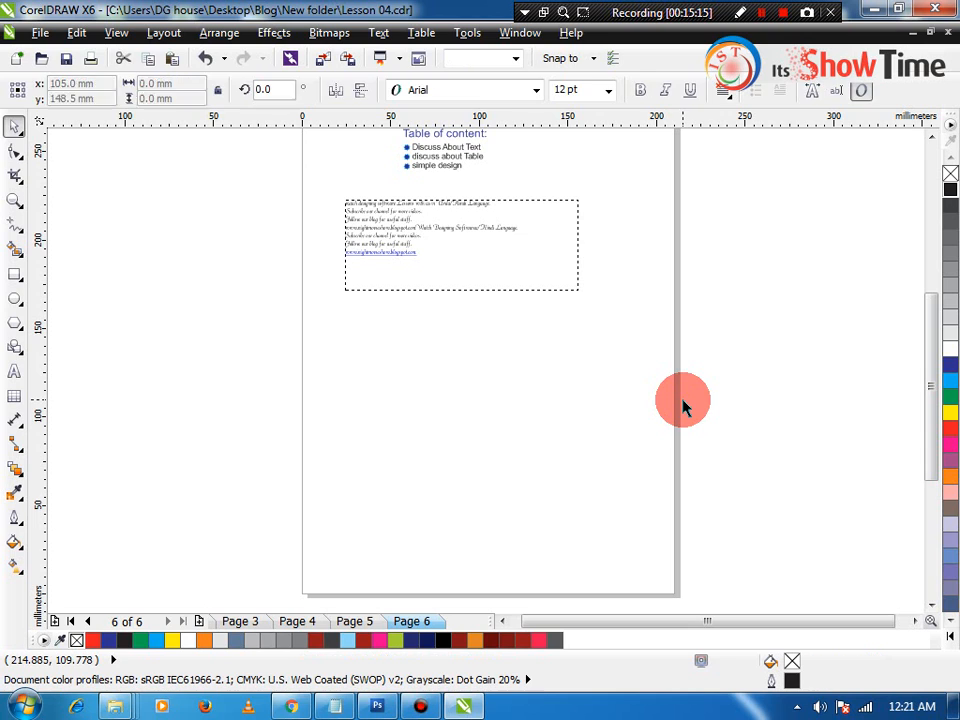
- Create a table with 14 rows and 6 columns, and move it down about 55 mm, clear of the paragraph text frame
click(422, 33)
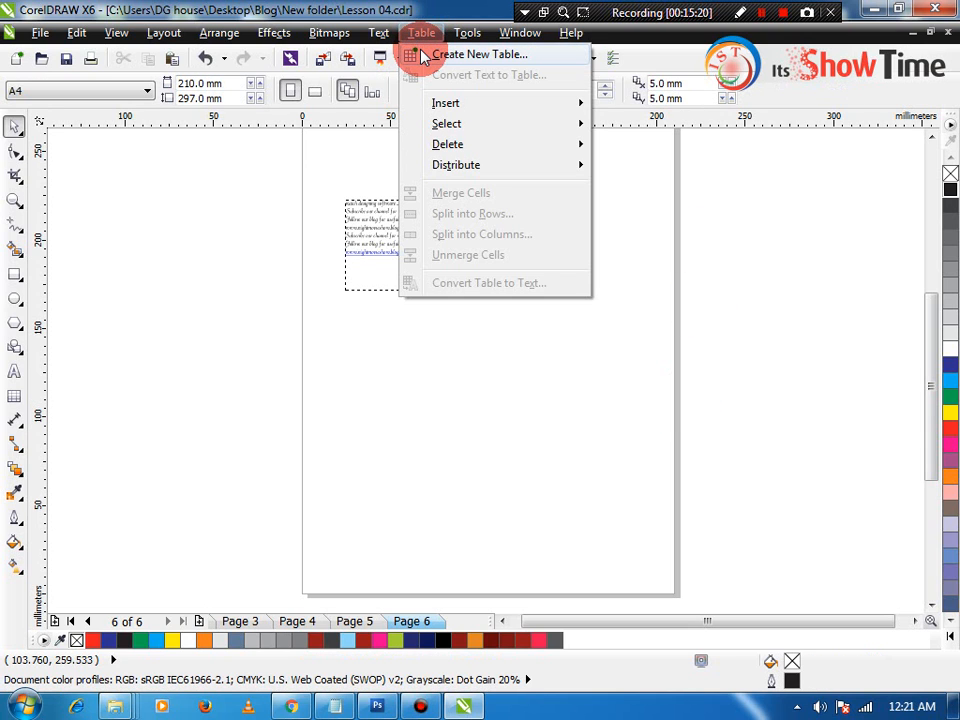
click(470, 55)
click(505, 297)
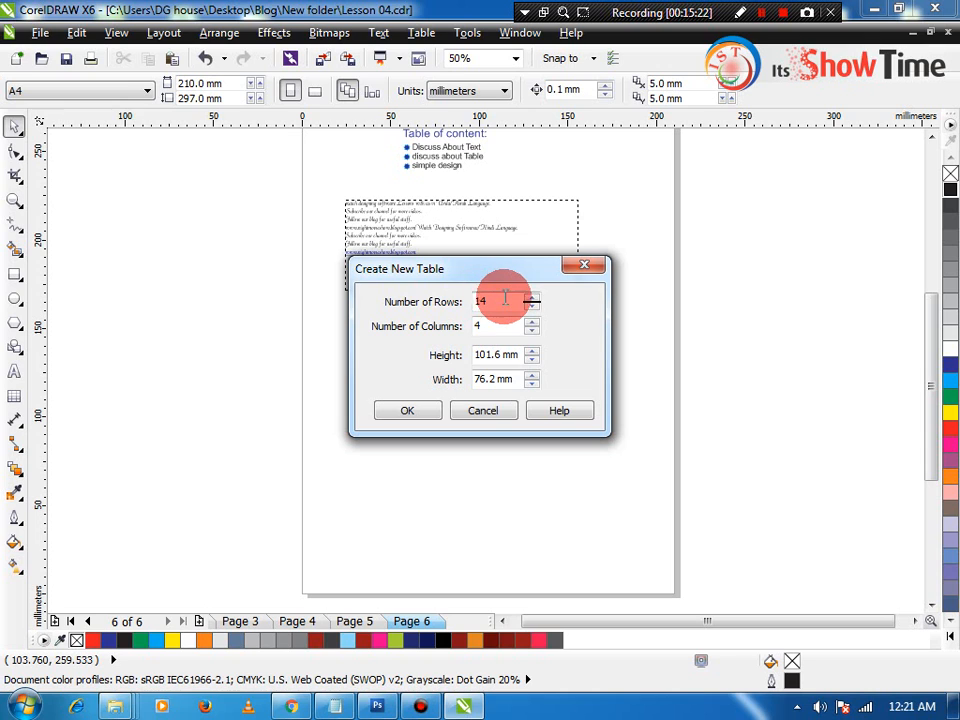
double_click(480, 300)
click(484, 326)
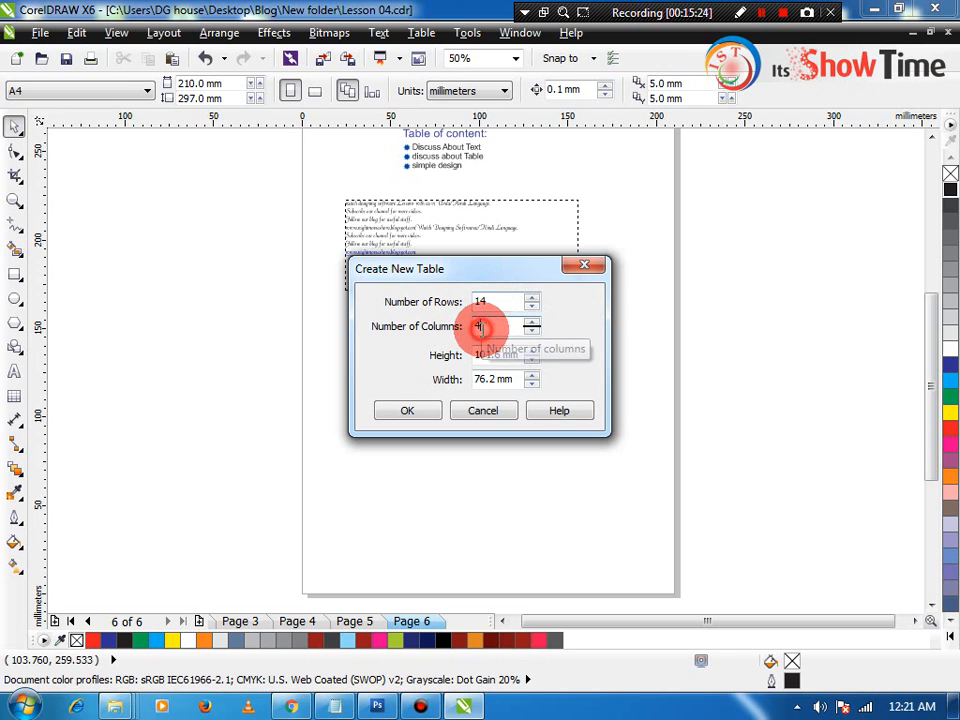
double_click(493, 325)
text(6)
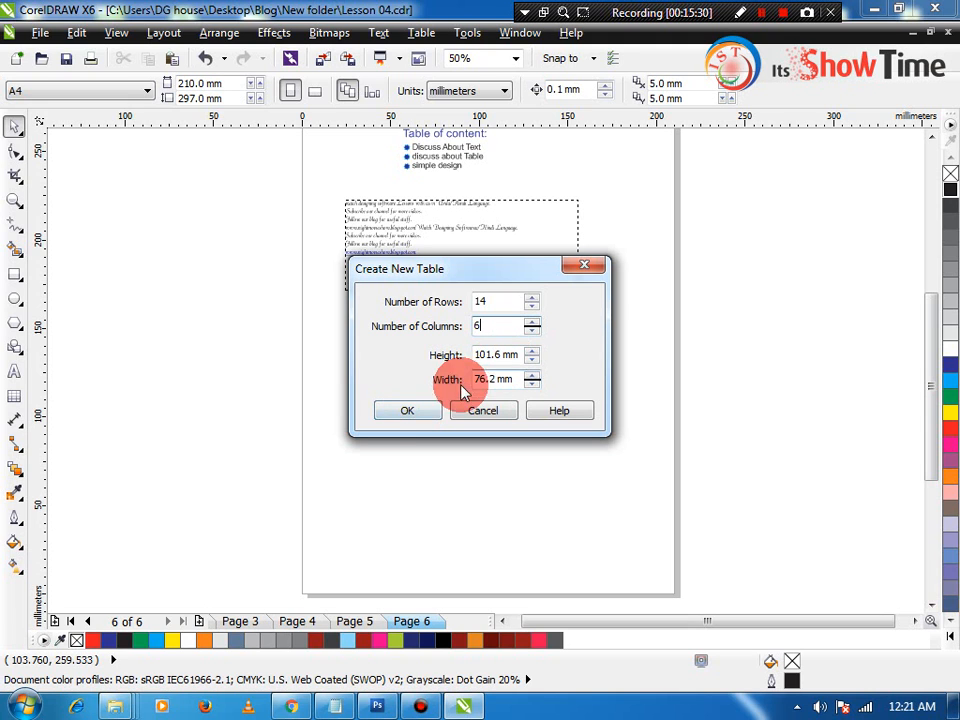
click(392, 412)
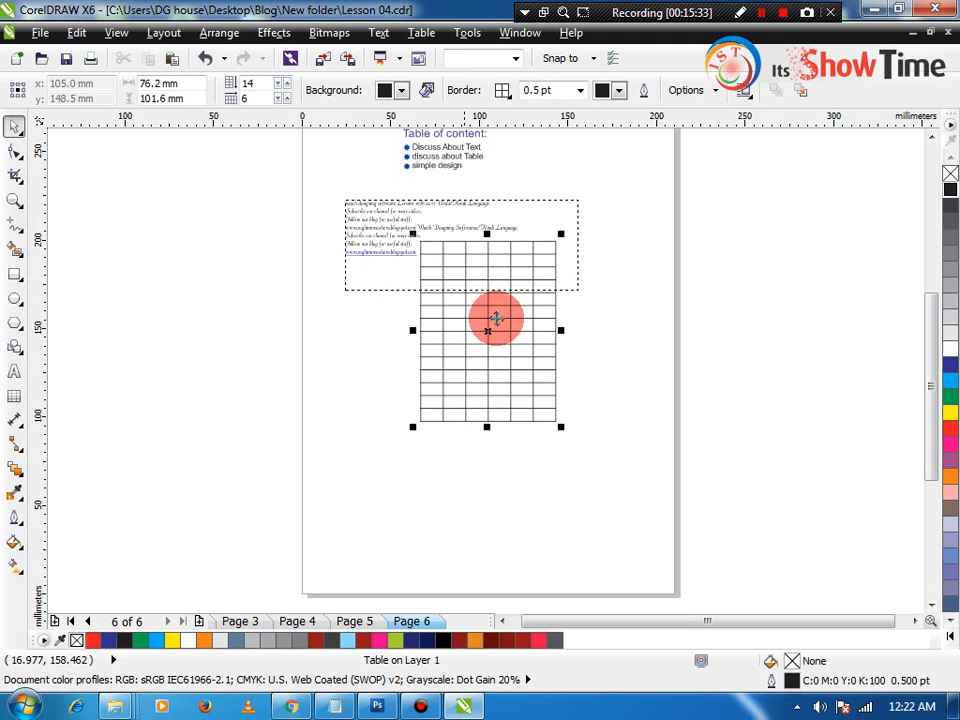
drag(495, 318, 489, 400)
key(shift+F2)
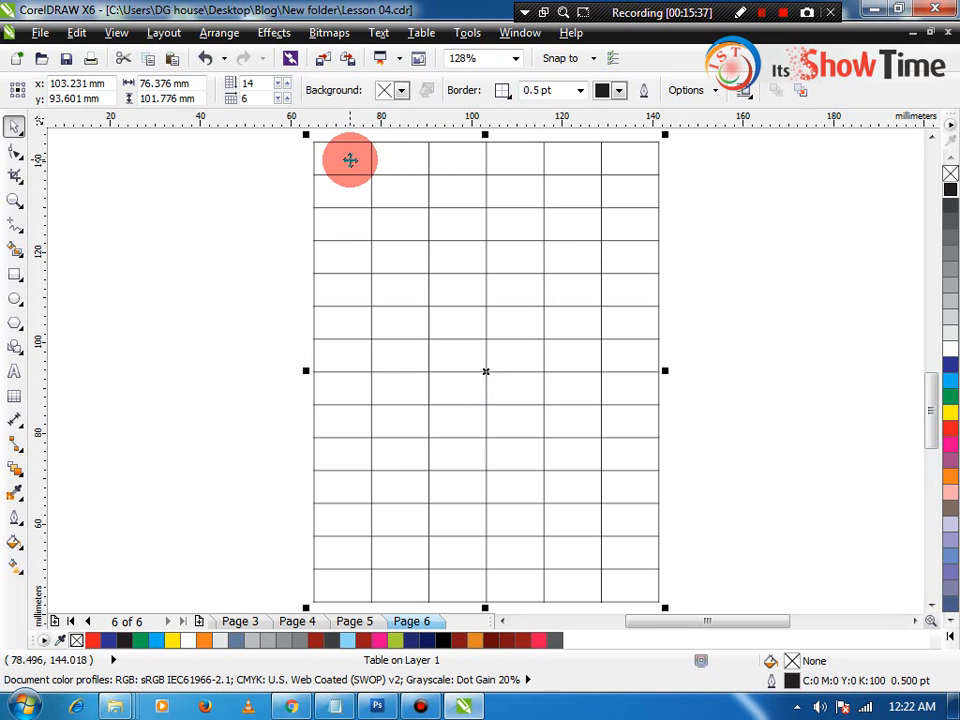
double_click(349, 160)
key(F8)
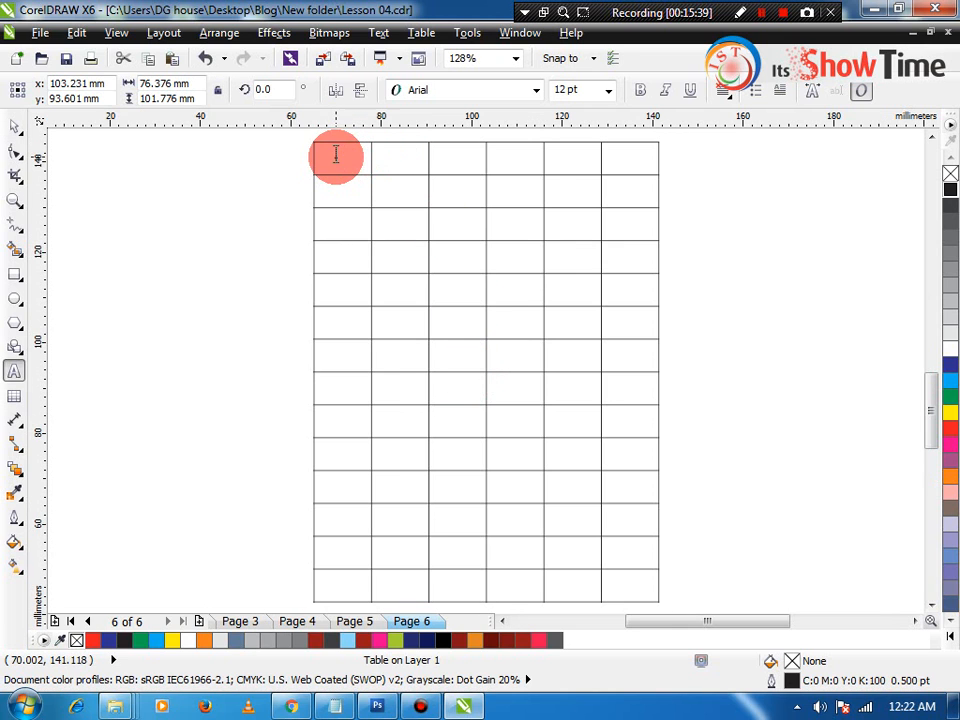
click(420, 33)
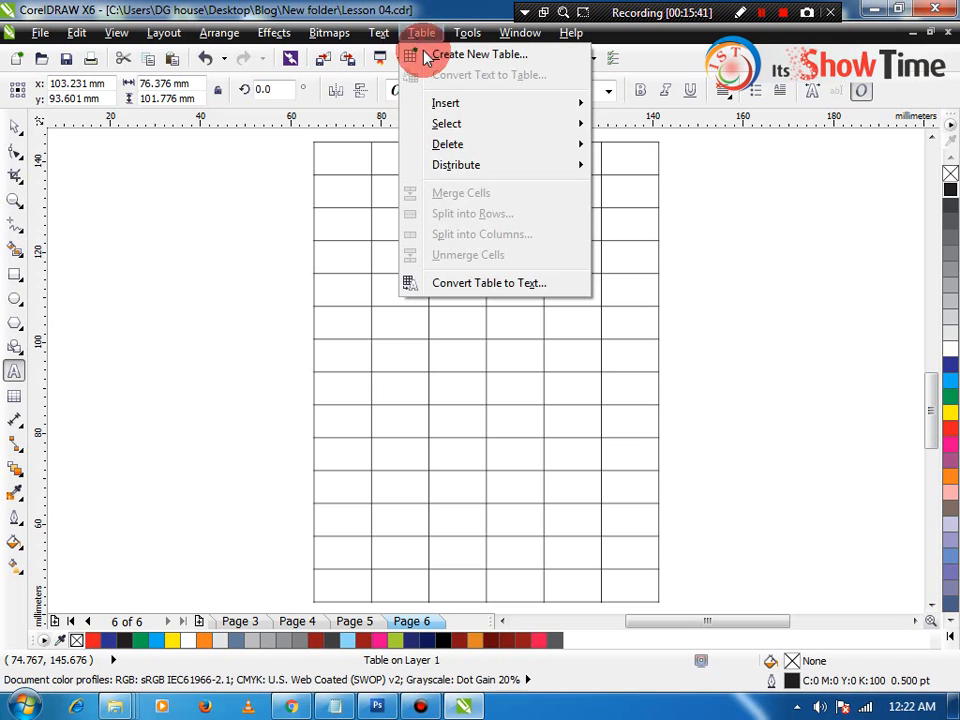
mouse_move(465, 112)
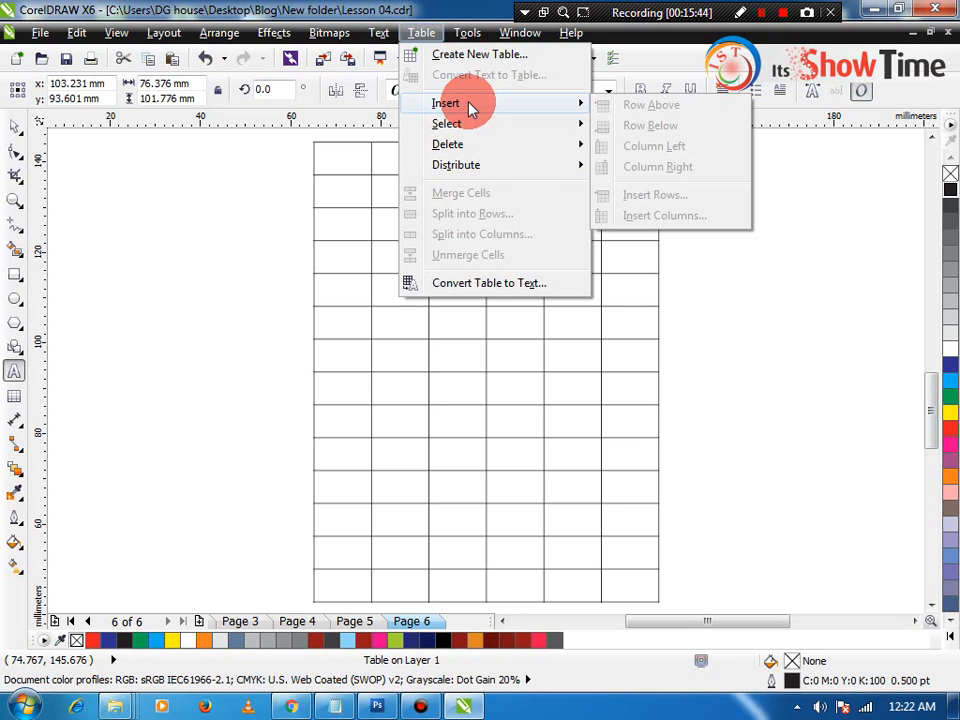
mouse_move(456, 165)
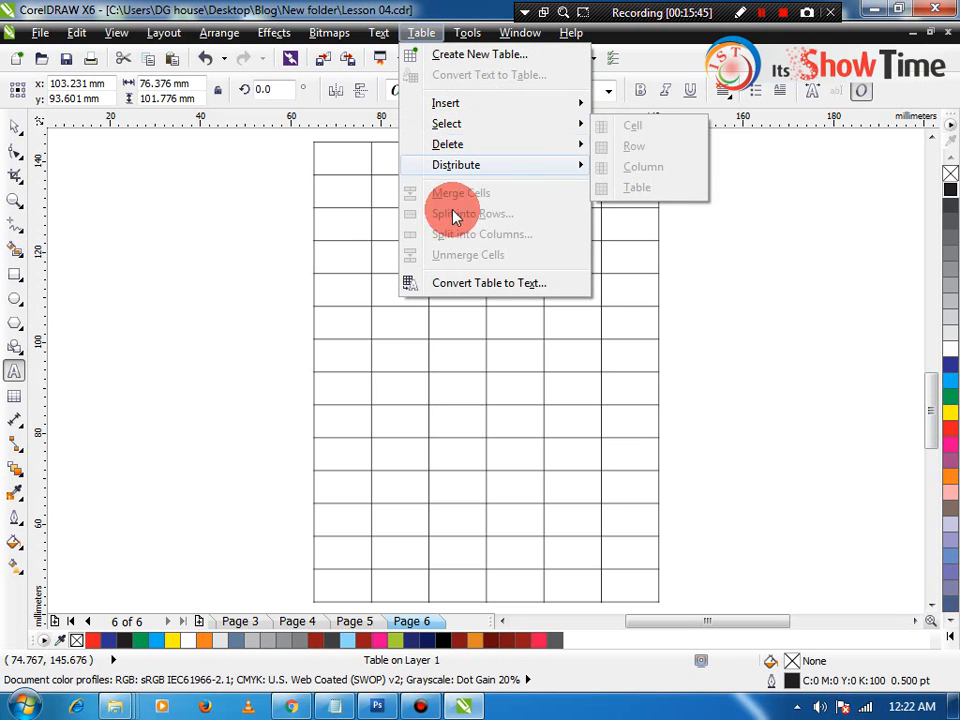
click(333, 180)
key(space)
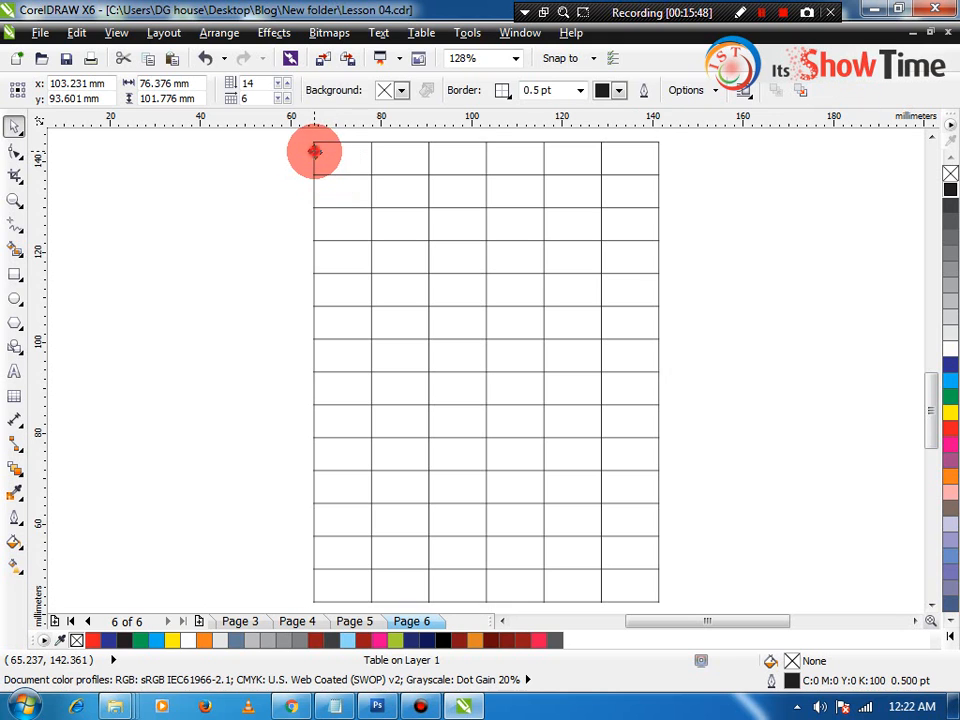
- Start cell editing with the Table tool and try selecting the table's first column and second column
click(326, 153)
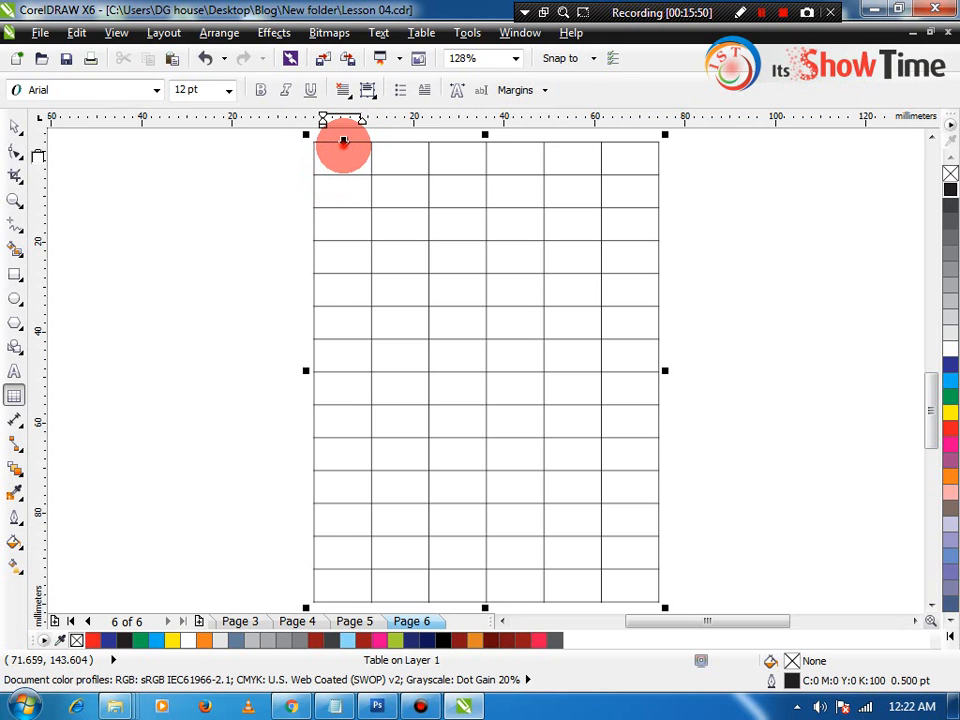
click(343, 142)
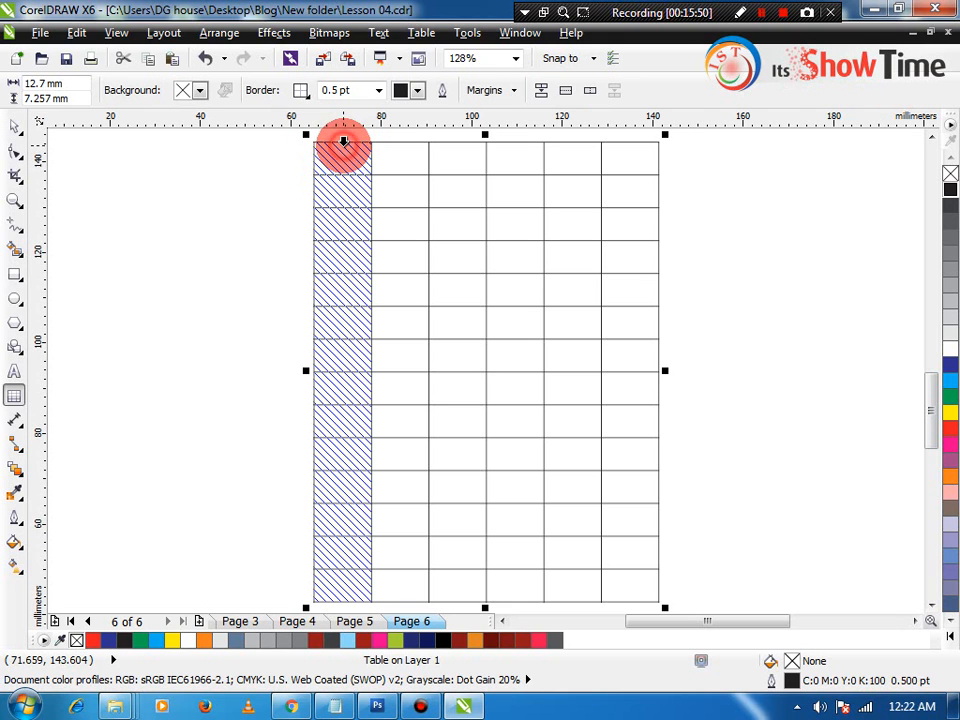
click(404, 142)
click(345, 162)
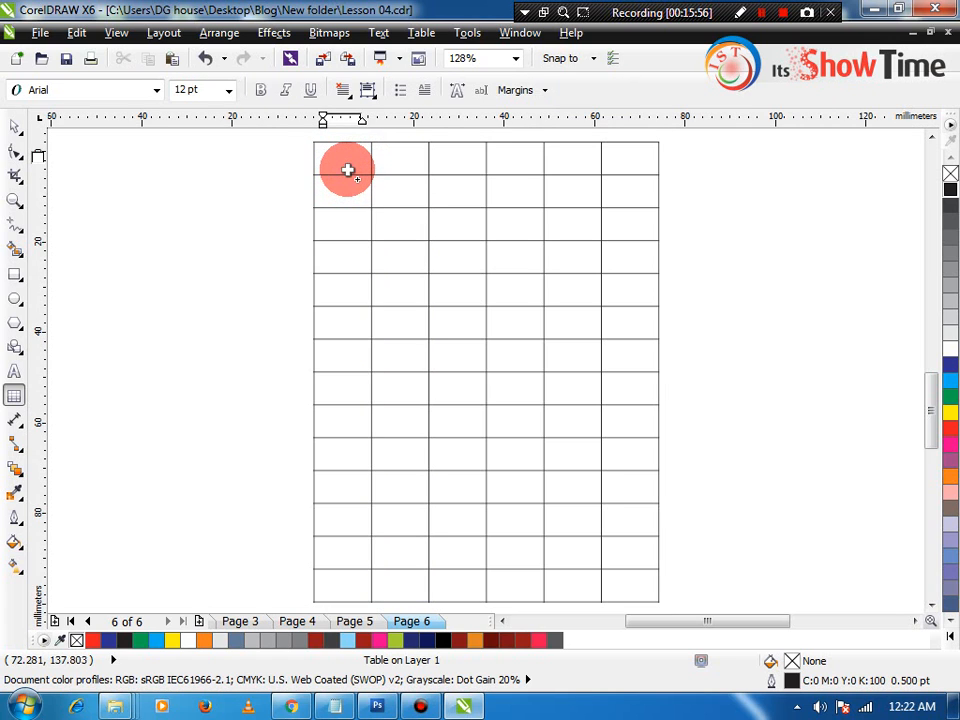
- Delete the table's top row, starting from a selection of its first two cells
mouse_move(346, 168)
mouse_down()
mouse_move(399, 156)
mouse_move(392, 139)
mouse_up()
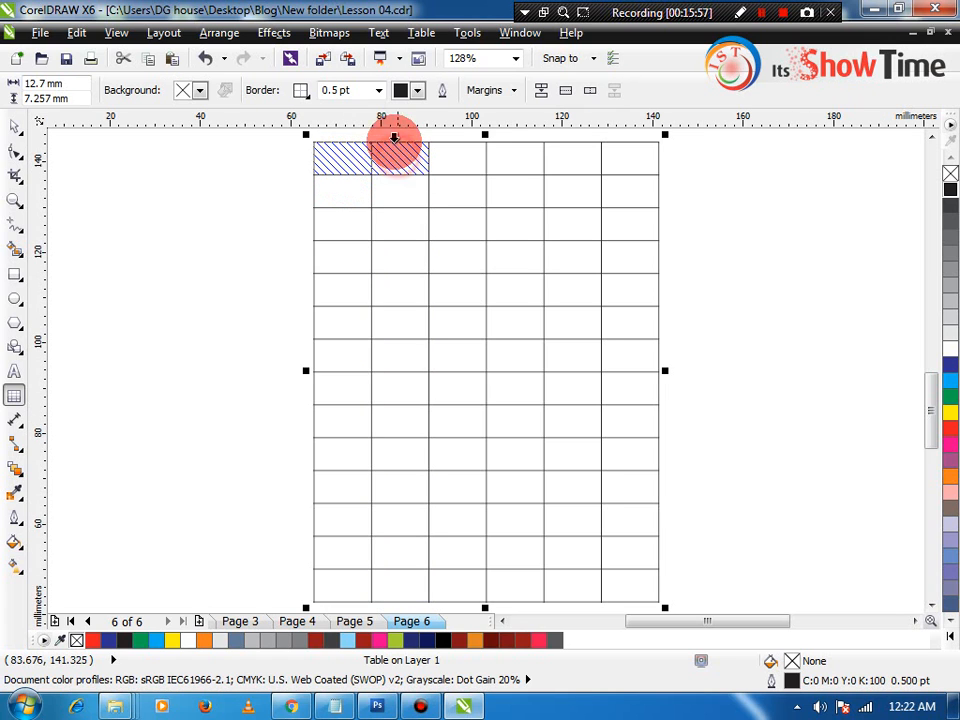
click(378, 33)
click(422, 33)
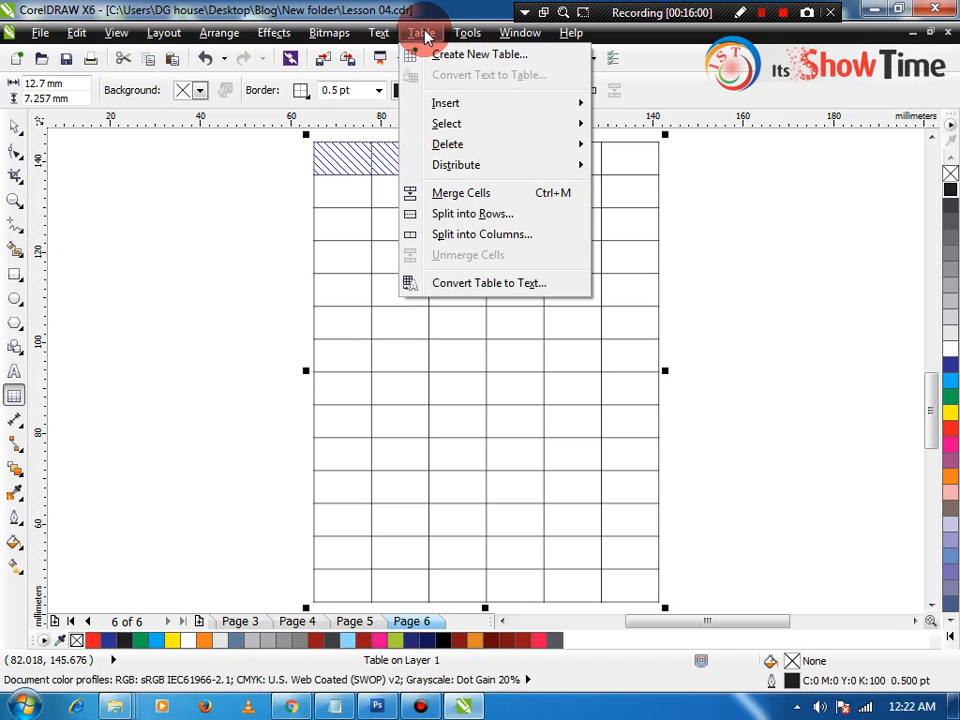
click(487, 110)
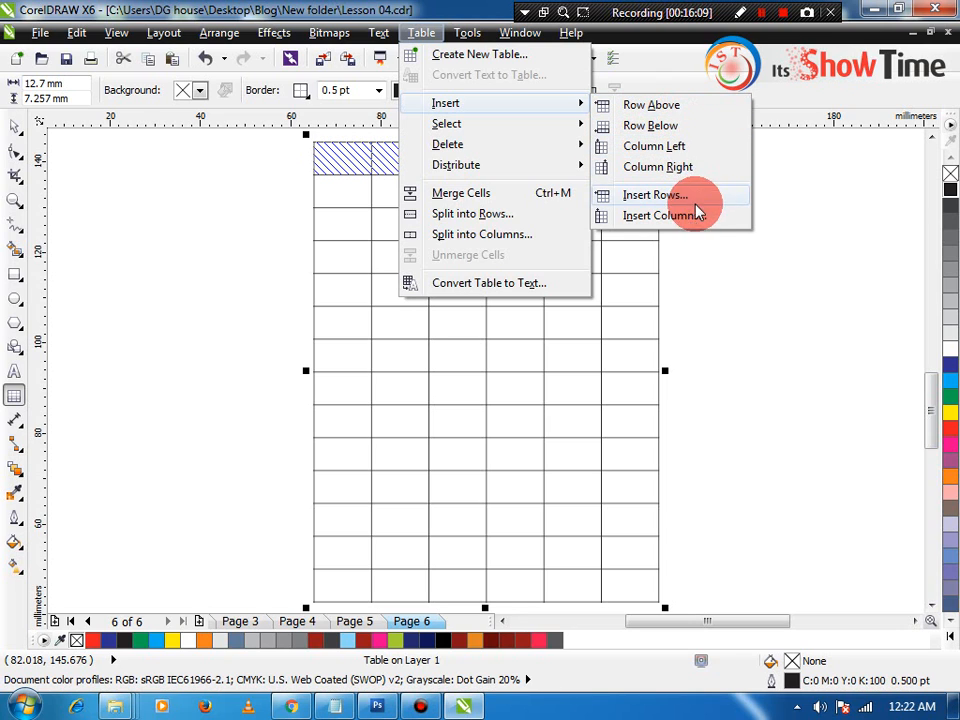
mouse_move(503, 131)
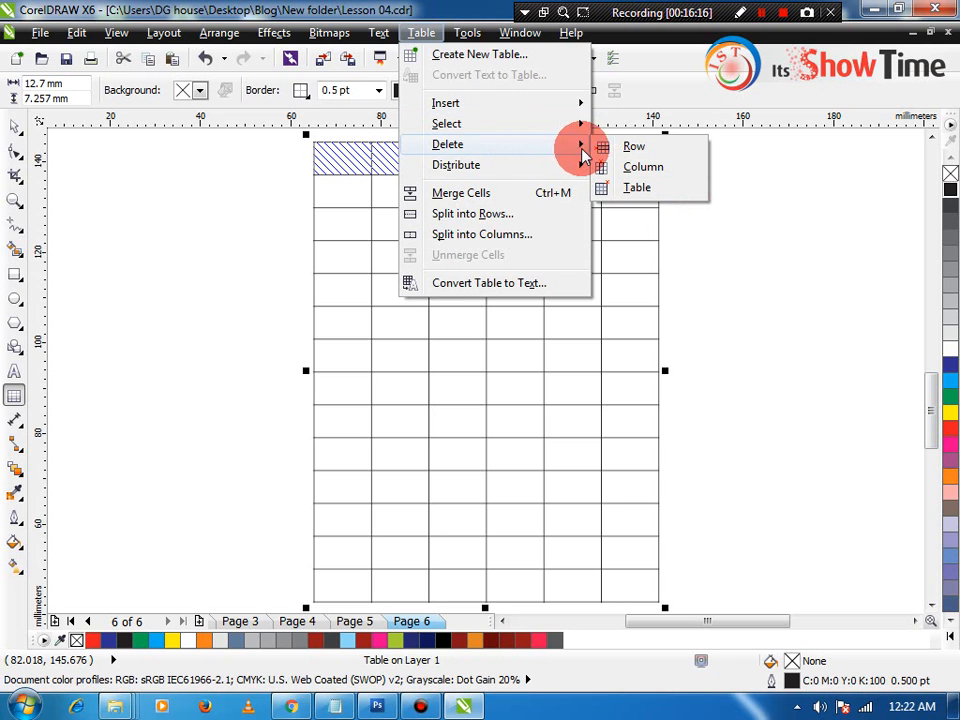
click(640, 150)
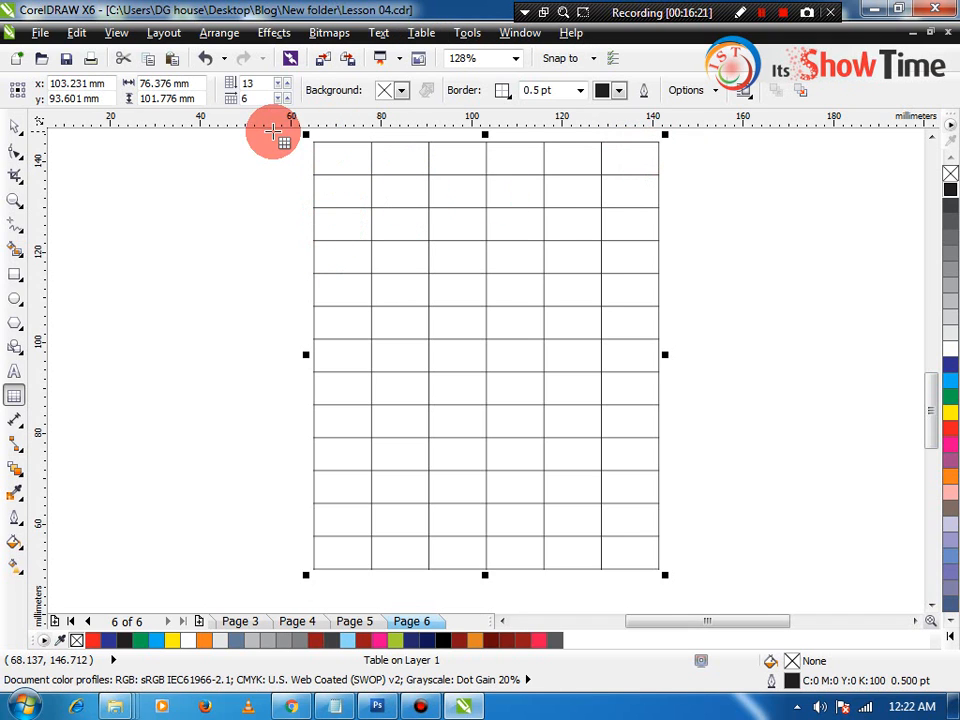
- Merge the first three cells of the table's top row into one cell
click(354, 159)
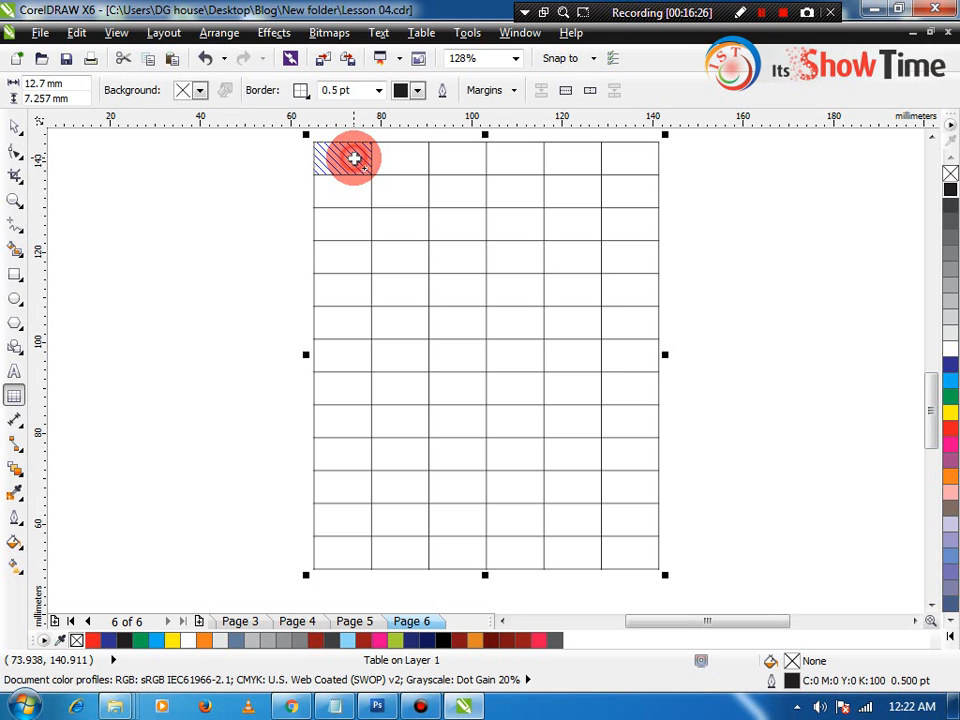
drag(357, 159, 468, 160)
click(421, 32)
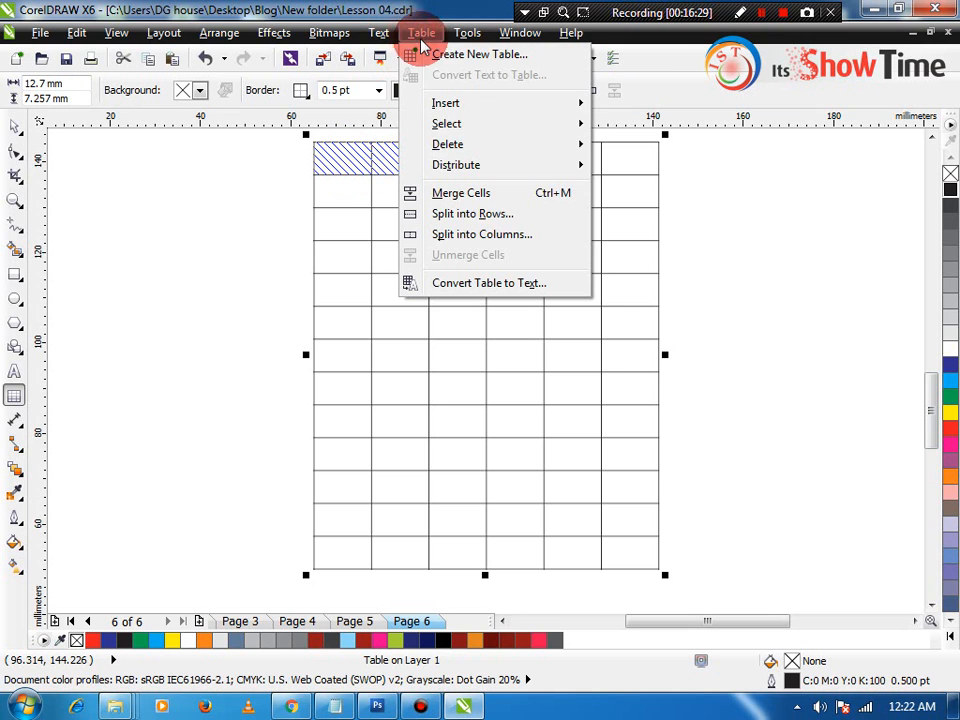
mouse_move(492, 177)
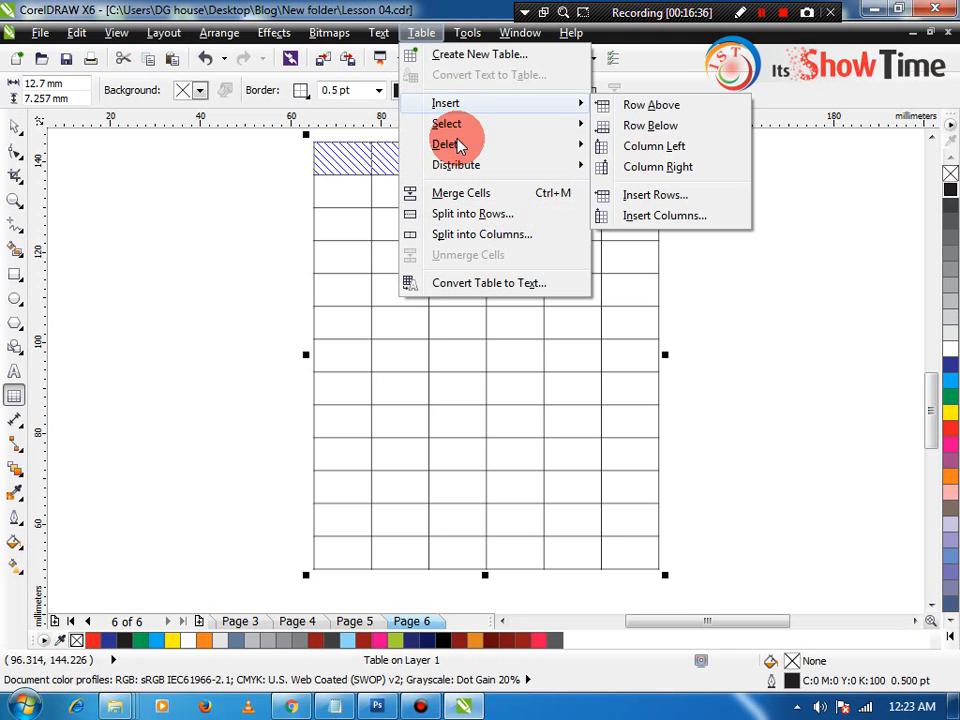
click(461, 193)
- Narrow the first column to about 7 mm, widen the second to about 26 mm, and shift several row borders to uneven heights
click(385, 188)
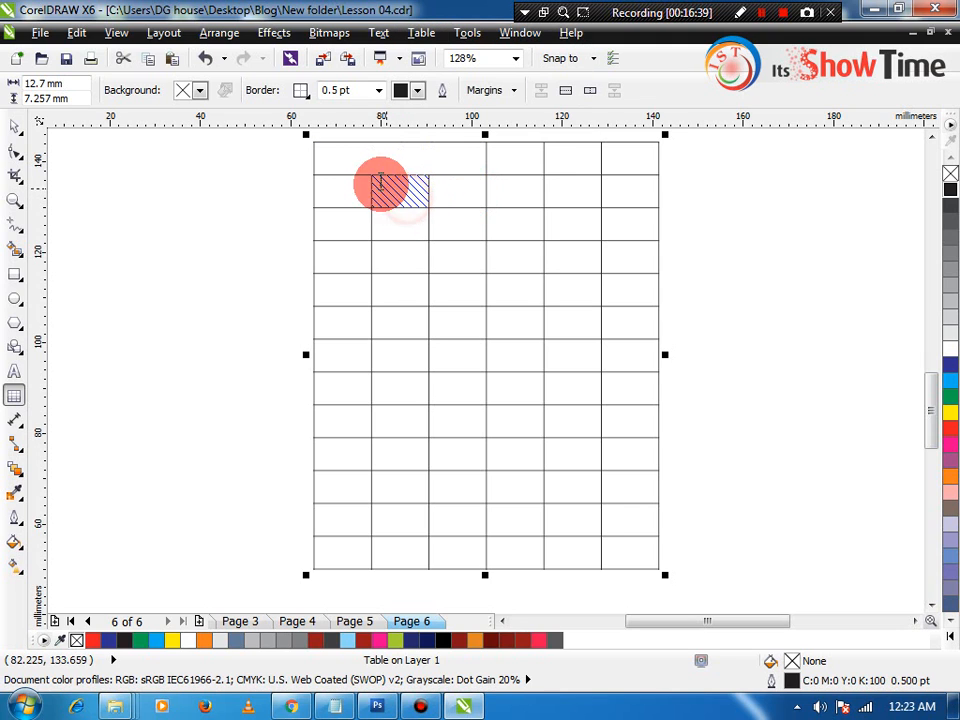
click(377, 221)
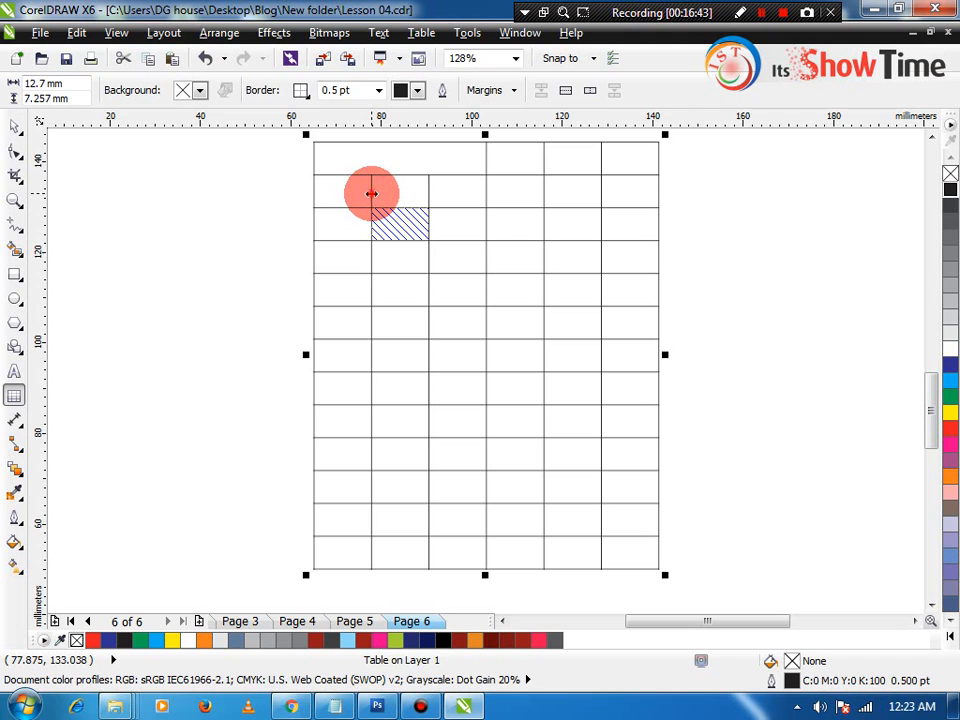
drag(371, 193, 346, 192)
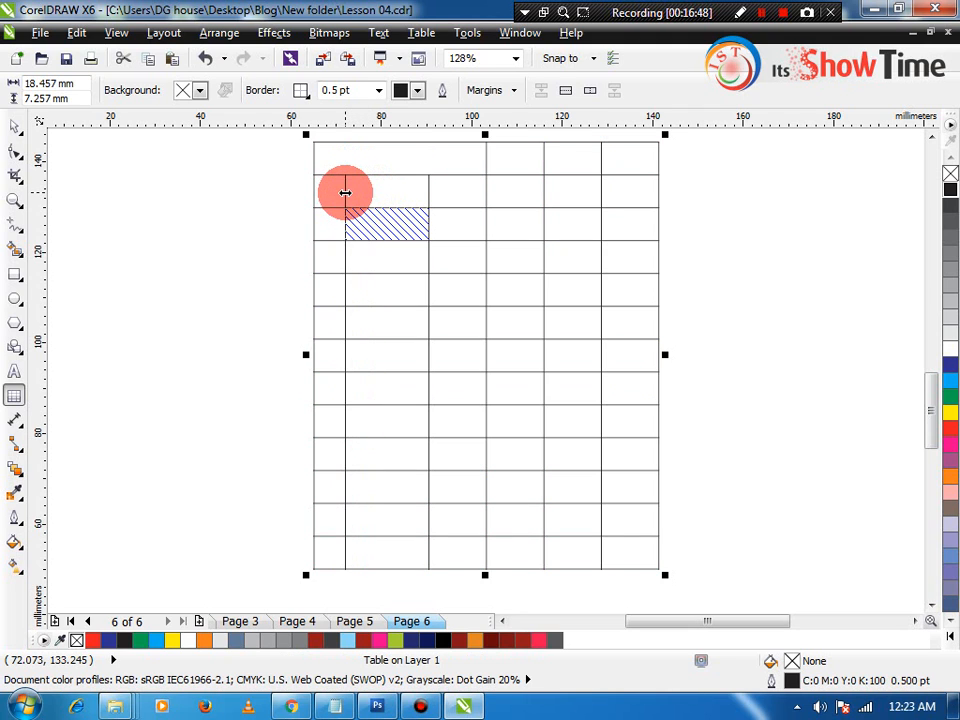
drag(425, 194, 510, 190)
drag(435, 304, 435, 321)
drag(420, 405, 428, 388)
mouse_move(420, 469)
mouse_down()
mouse_move(420, 459)
mouse_move(420, 489)
mouse_up()
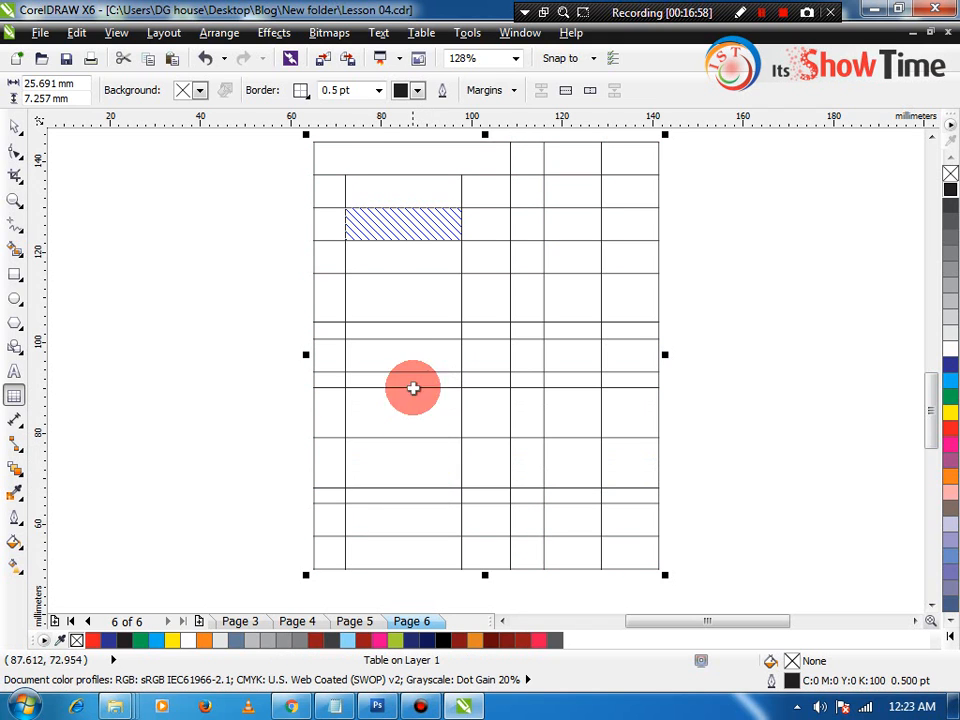
click(381, 32)
mouse_move(409, 33)
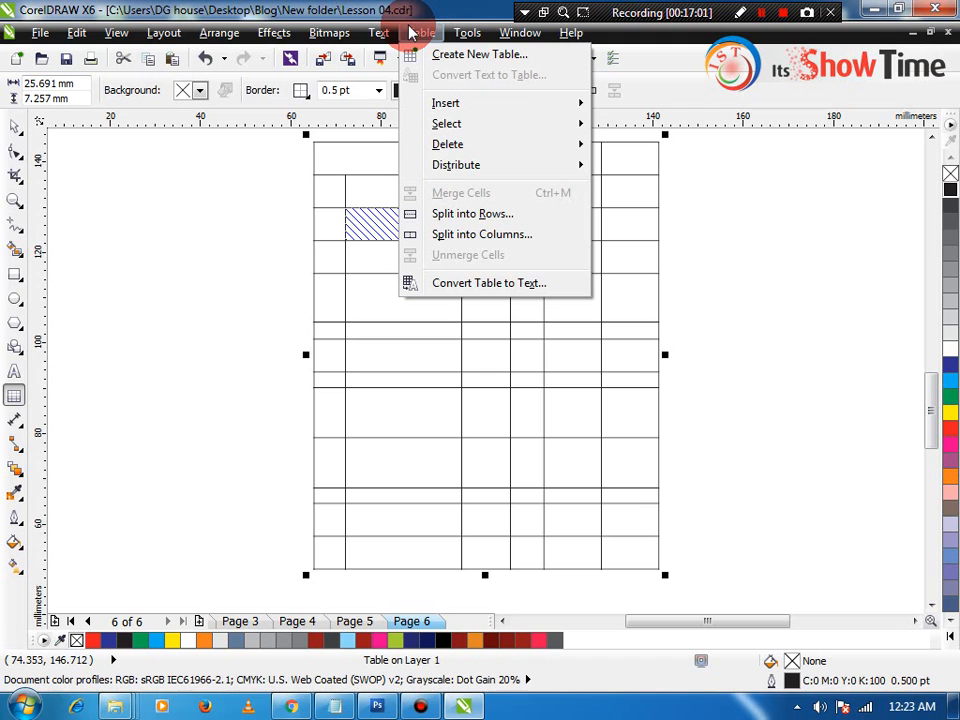
click(329, 169)
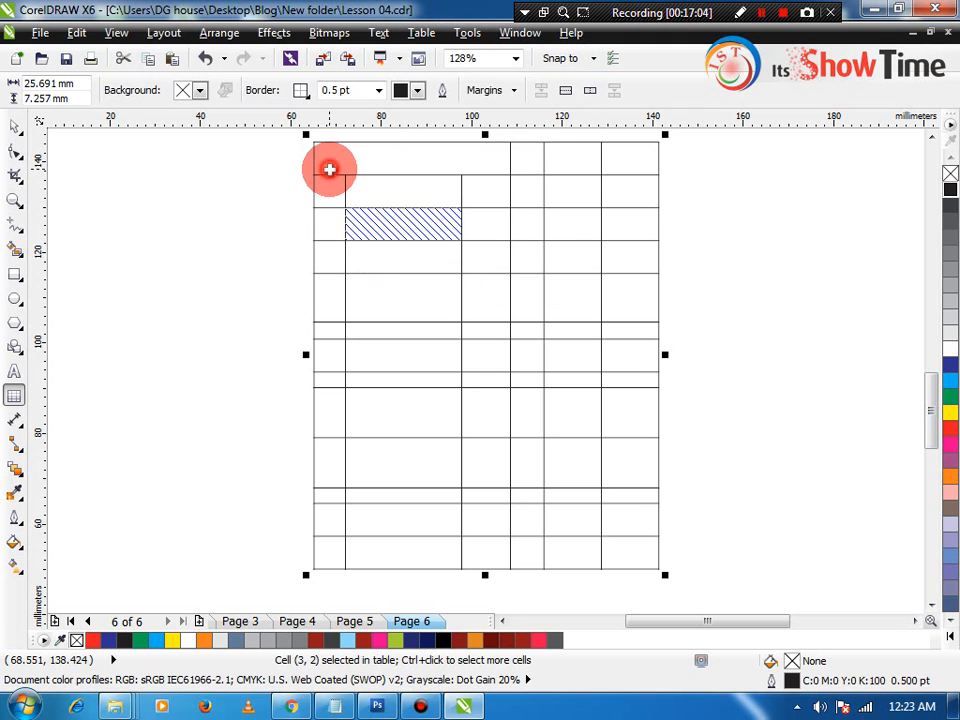
drag(329, 169, 310, 143)
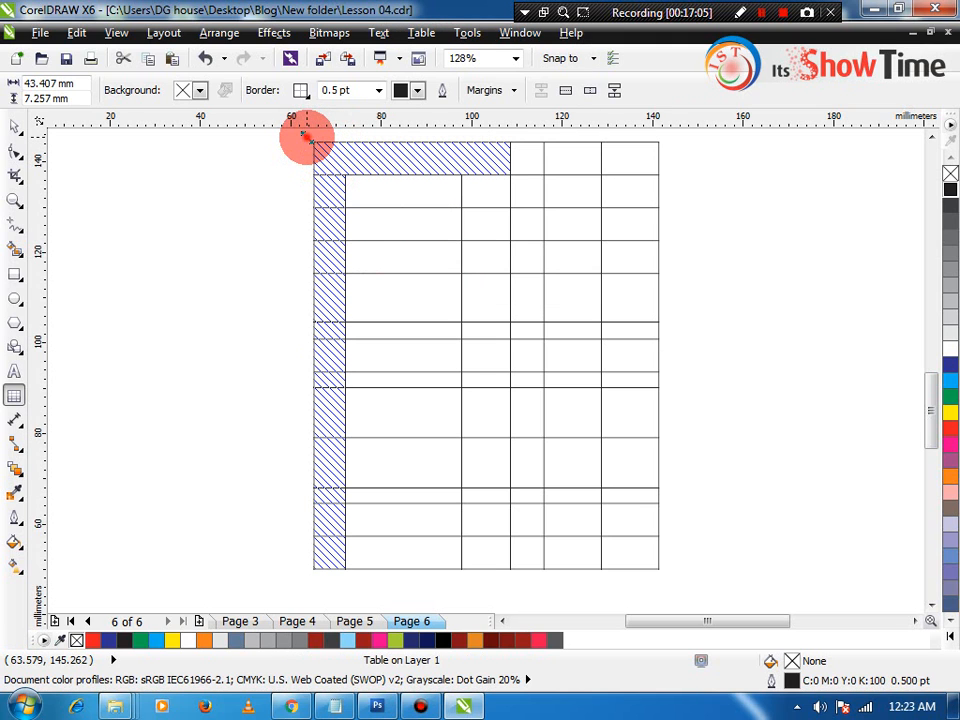
key(ctrl+d)
key(Escape)
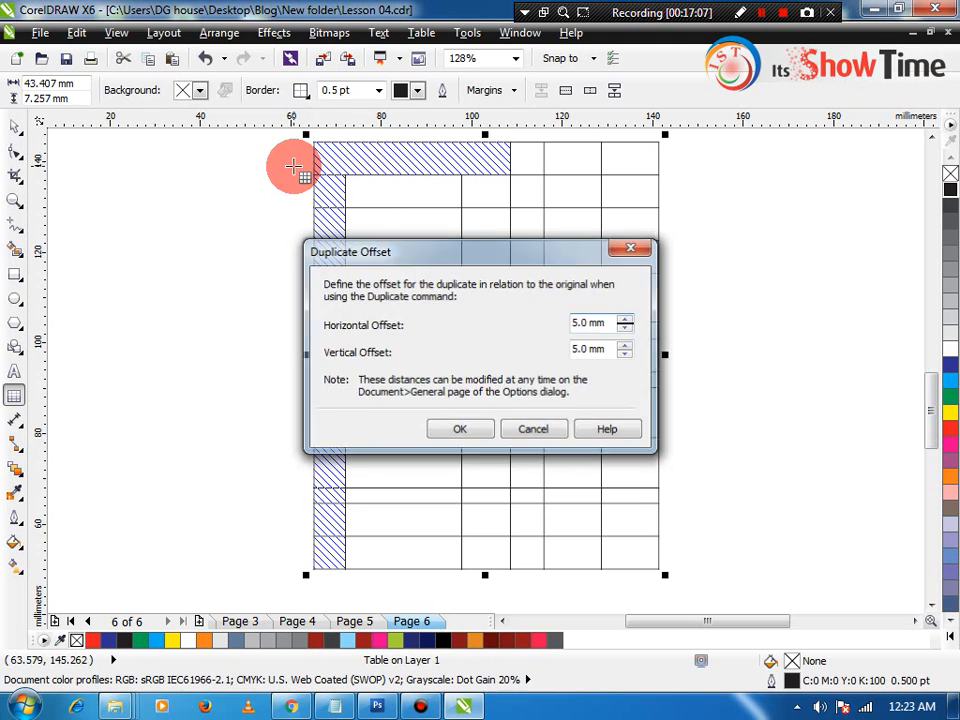
click(267, 177)
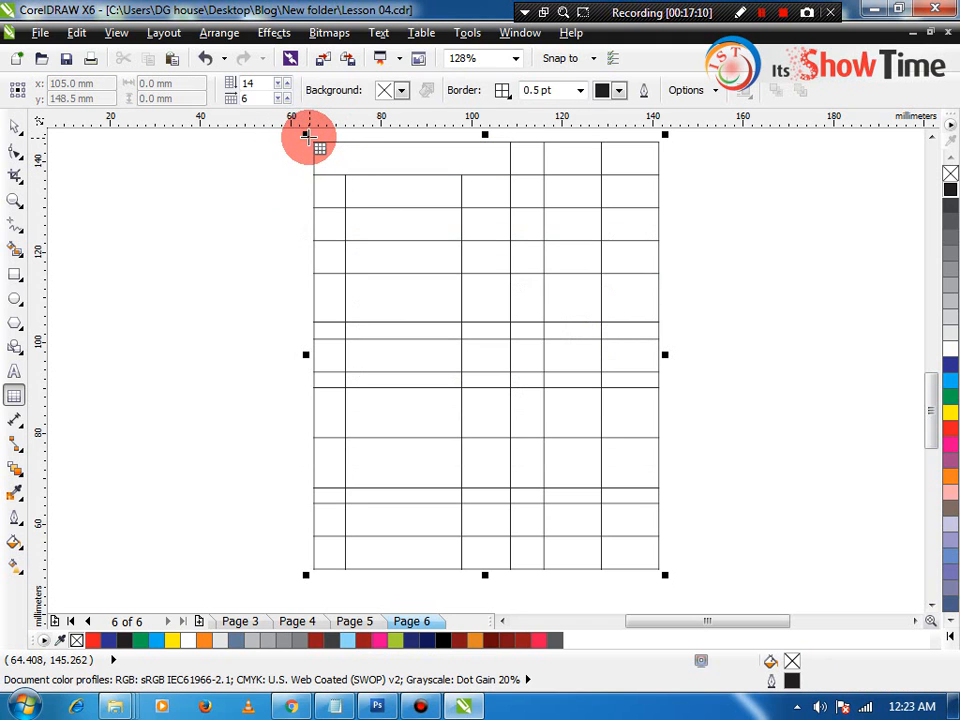
- Select all cells of the table and distribute its rows evenly
click(342, 161)
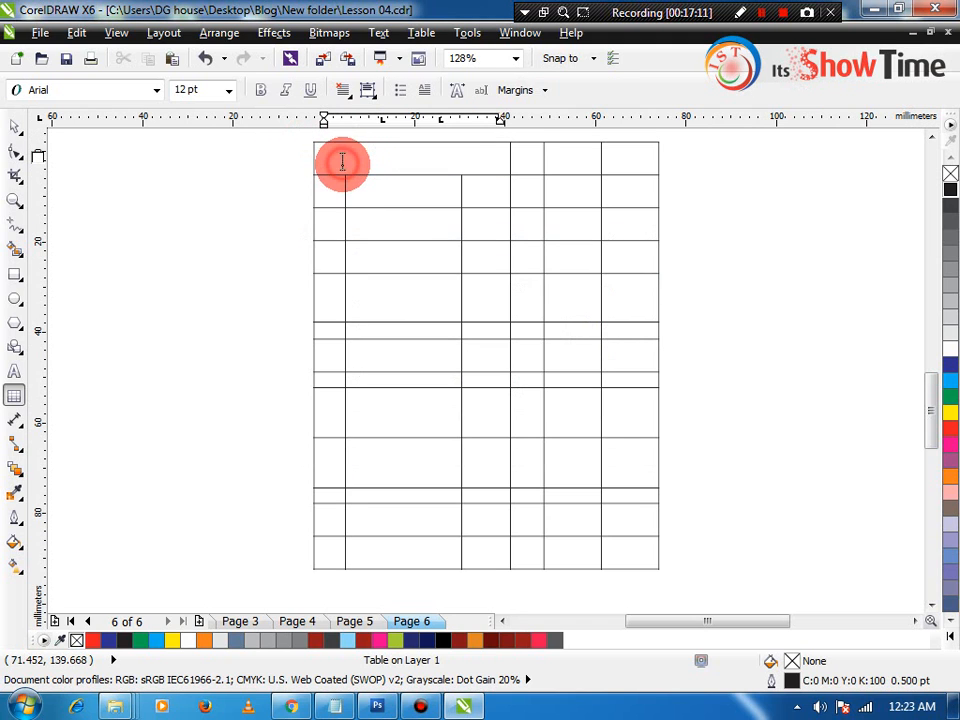
click(353, 195)
key(ctrl+a)
key(ctrl+a)
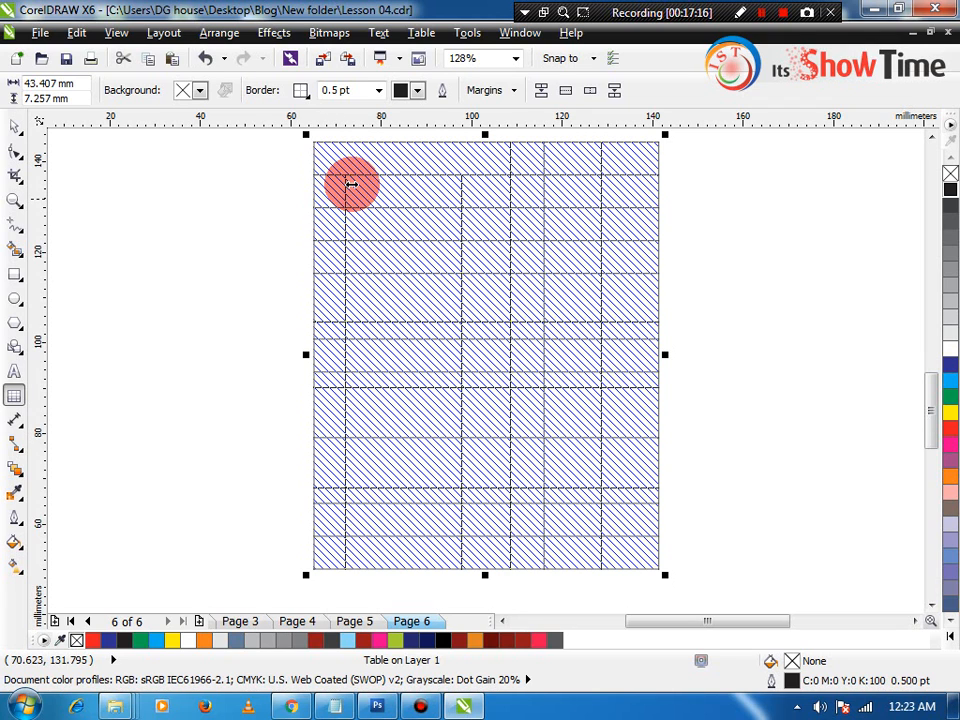
click(418, 33)
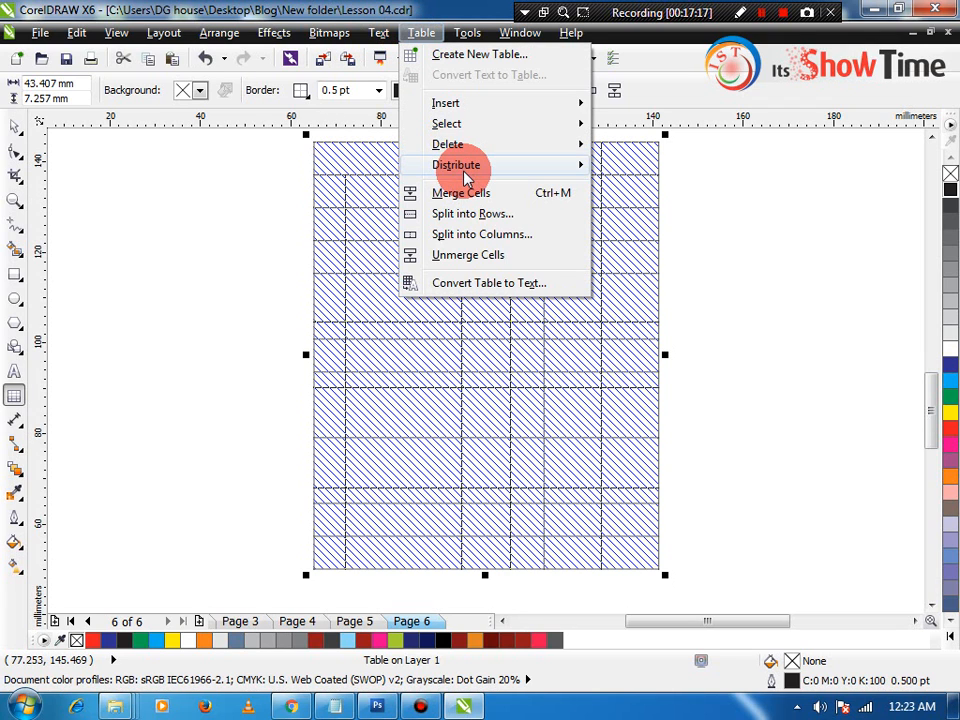
mouse_move(465, 166)
click(628, 169)
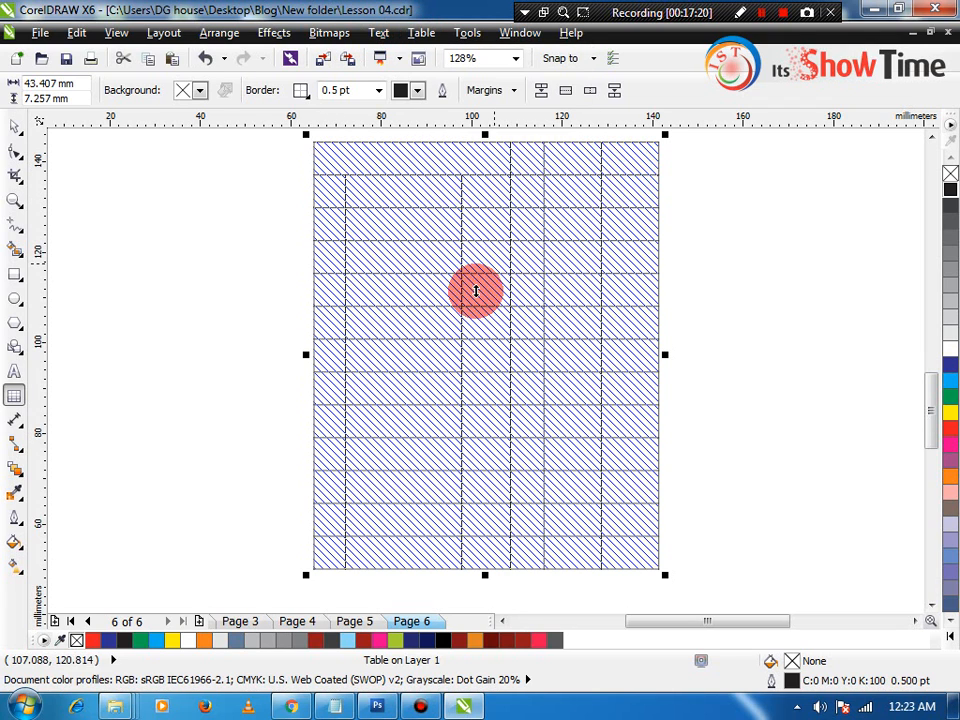
- Distribute the columns of the fully selected table evenly
click(422, 33)
mouse_move(500, 170)
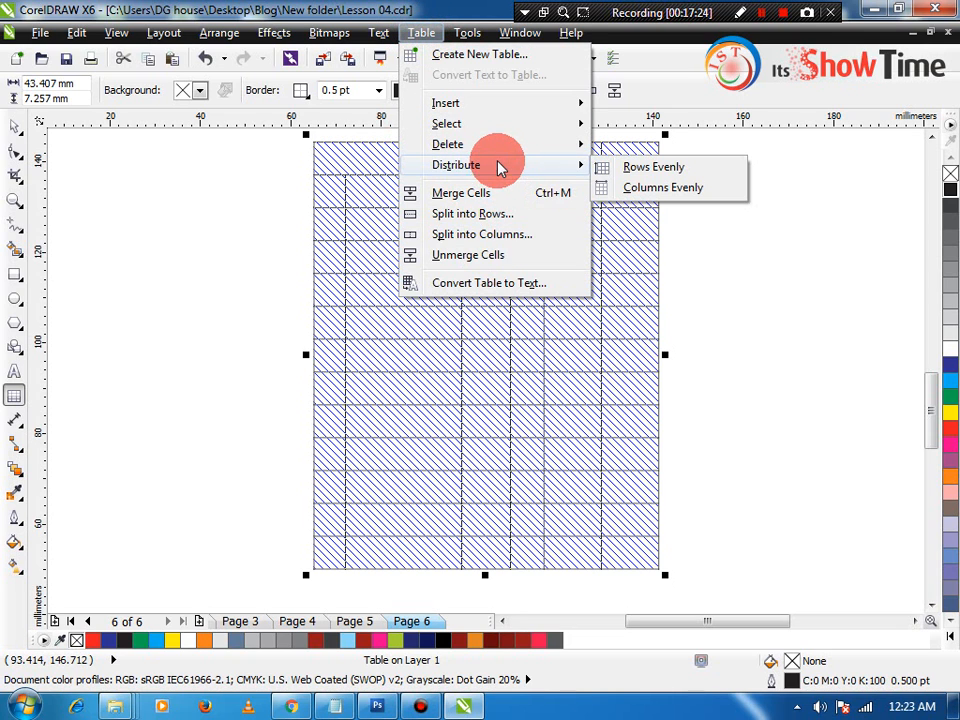
click(630, 190)
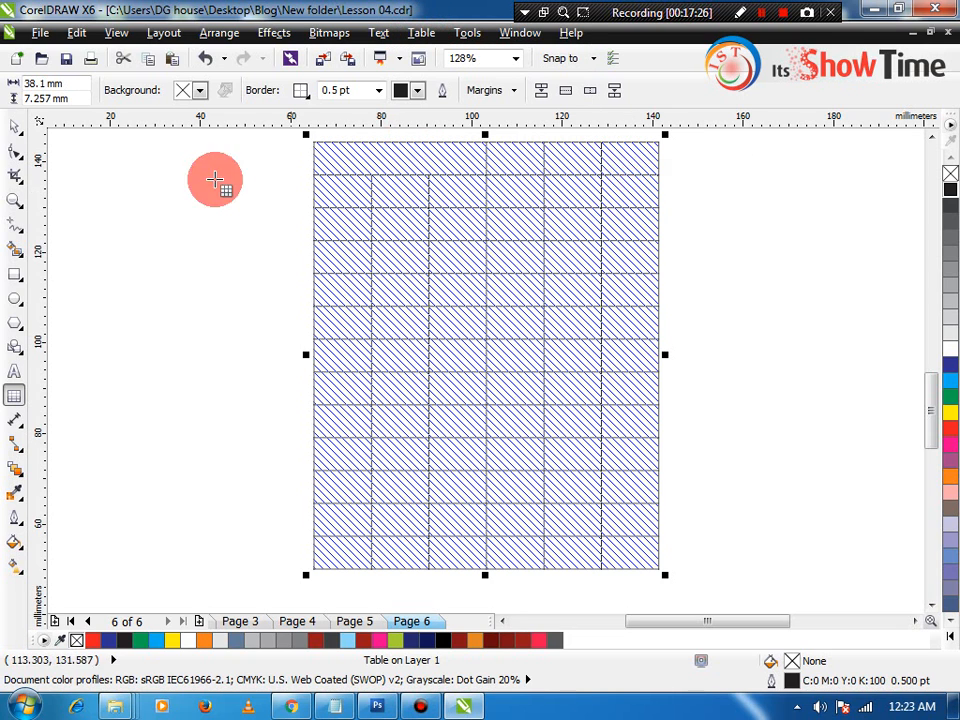
- Split the cells in the table's third row into 2 rows
click(379, 30)
mouse_move(408, 33)
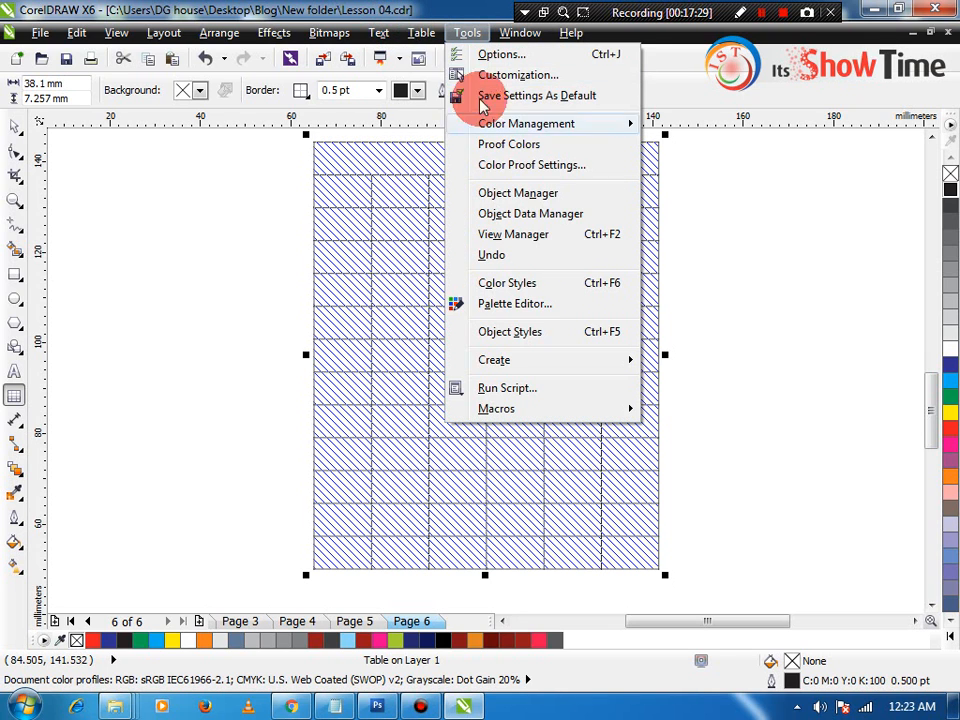
click(468, 214)
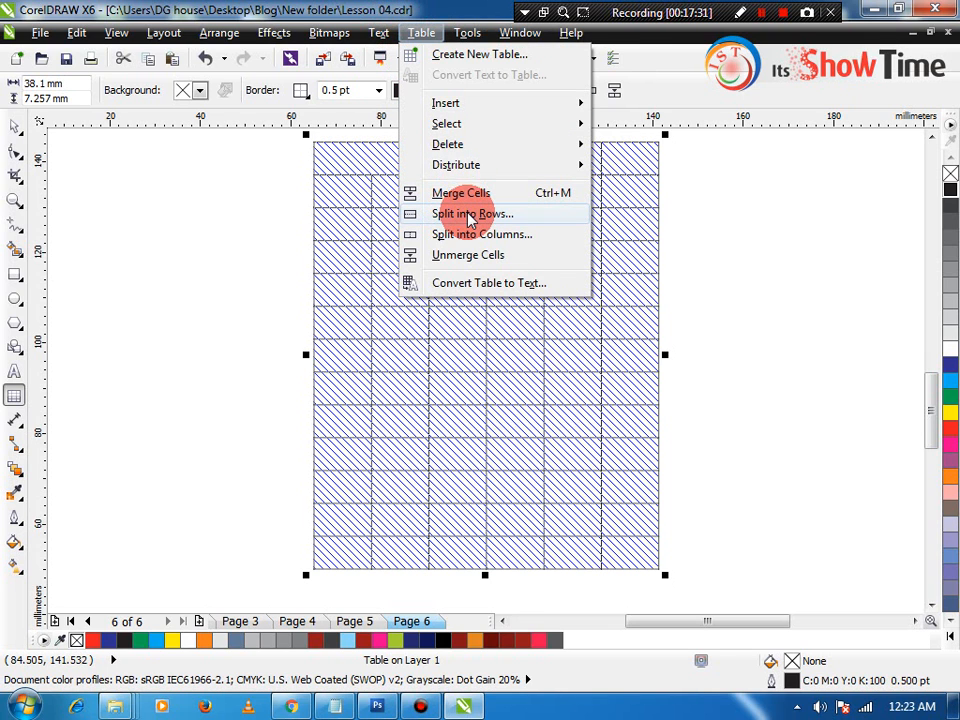
click(365, 230)
click(326, 218)
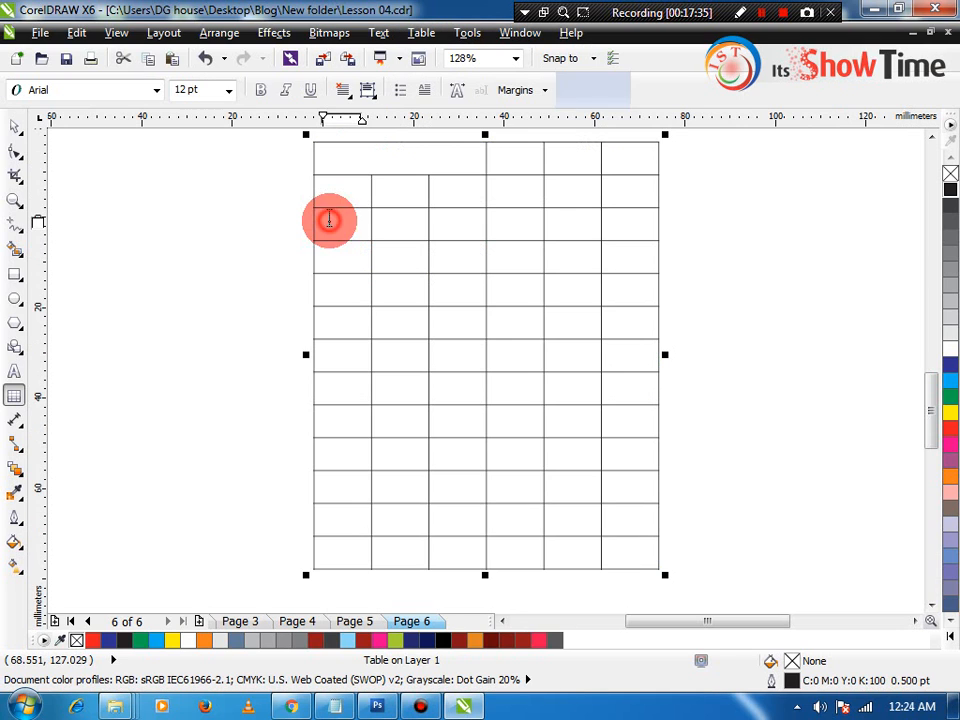
click(310, 220)
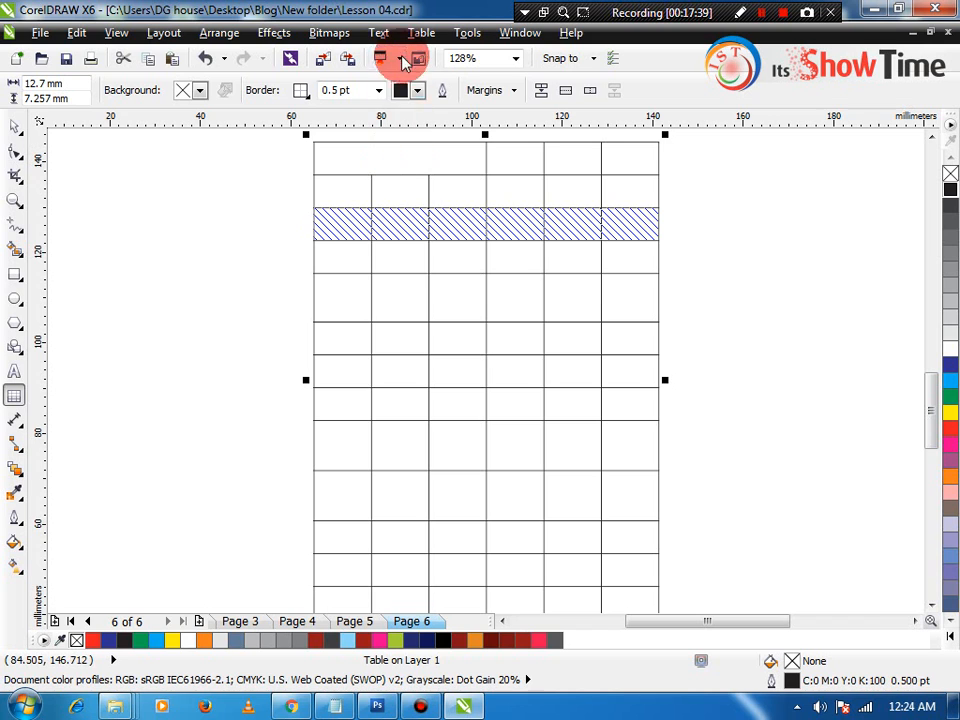
click(378, 30)
mouse_move(418, 36)
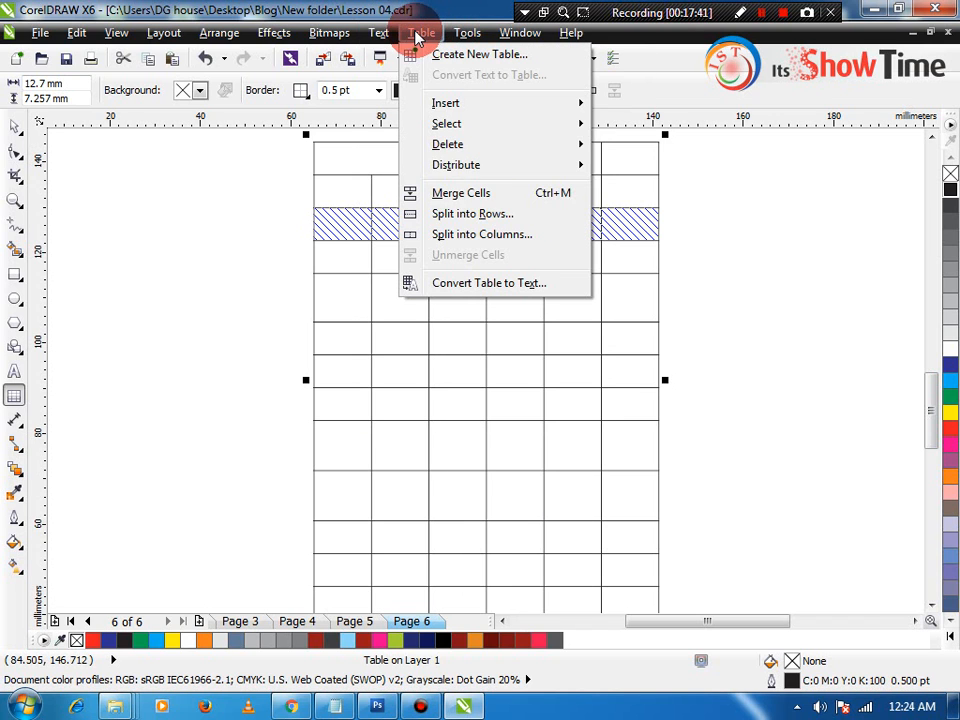
click(455, 213)
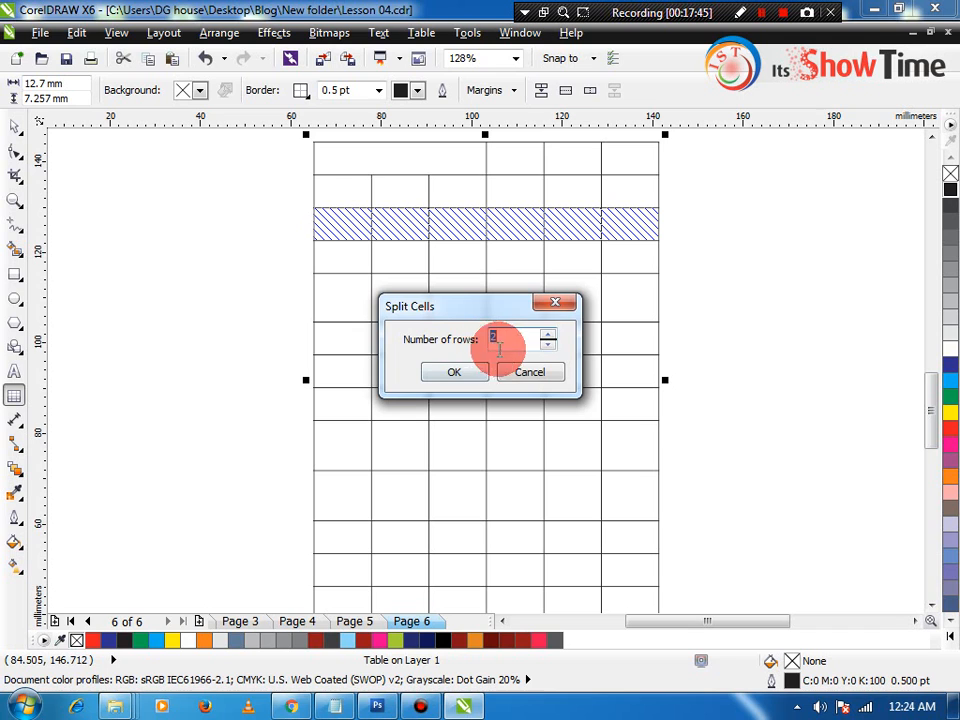
click(449, 373)
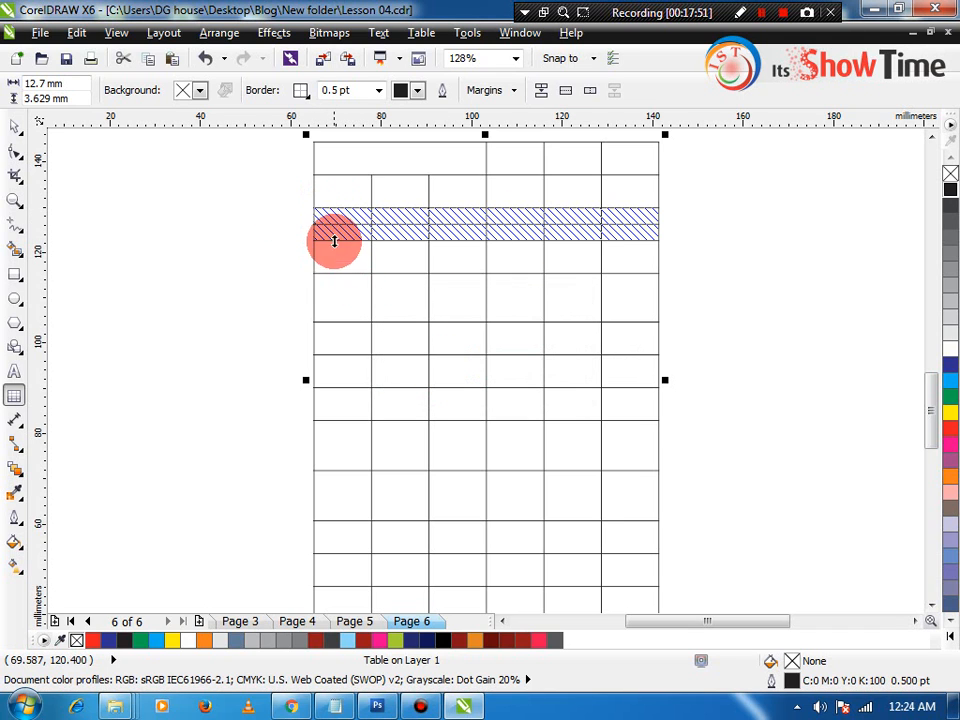
- Undo the row split after selecting individual split cells in the third row
click(356, 214)
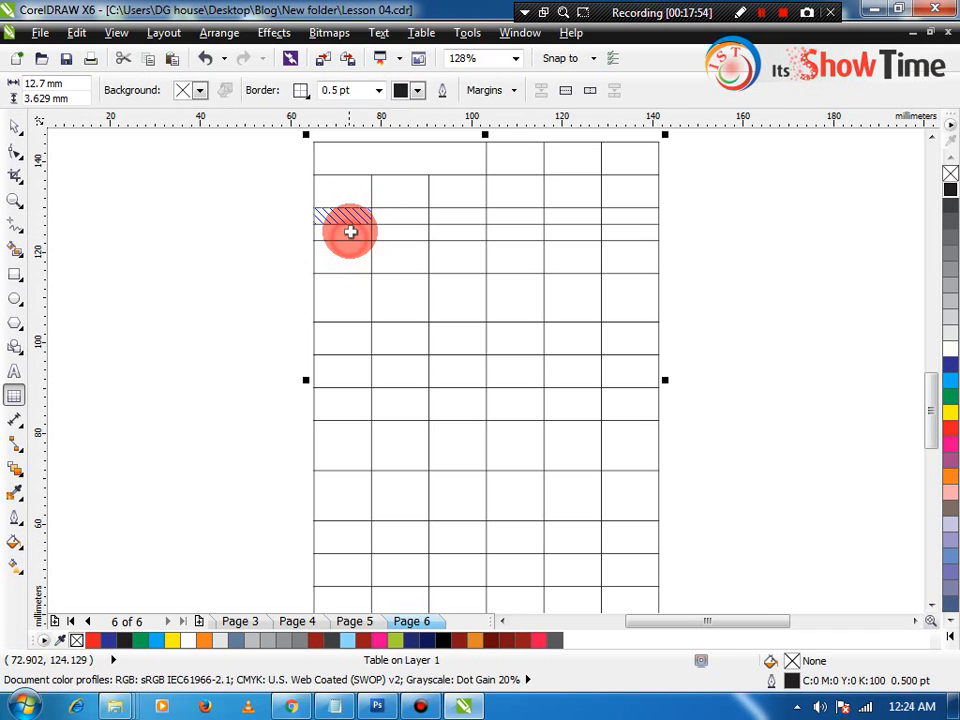
click(386, 219)
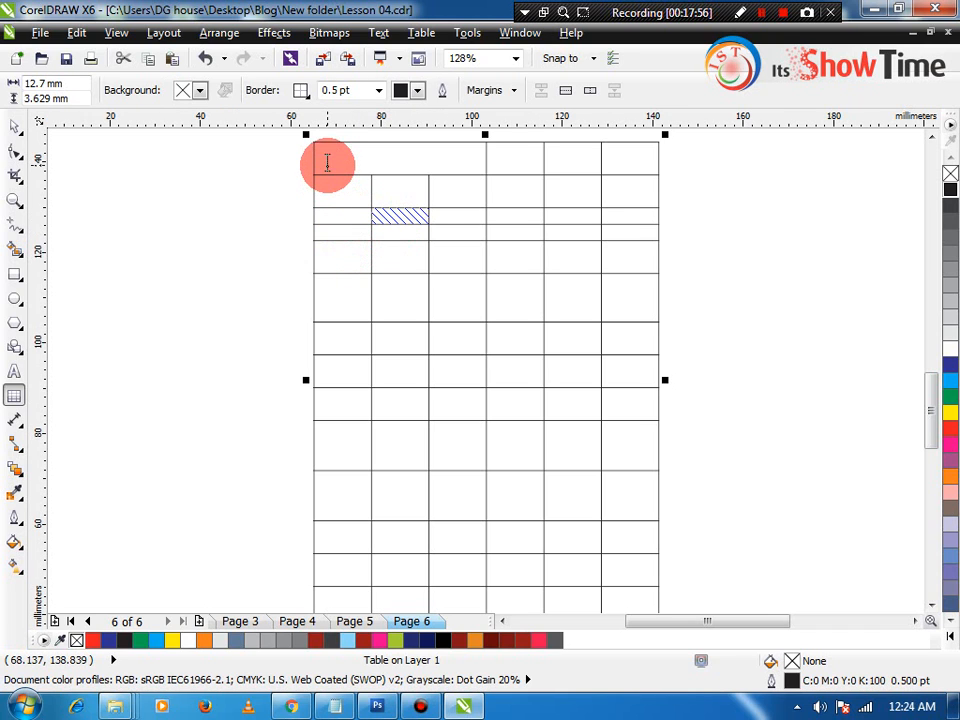
key(ctrl+z)
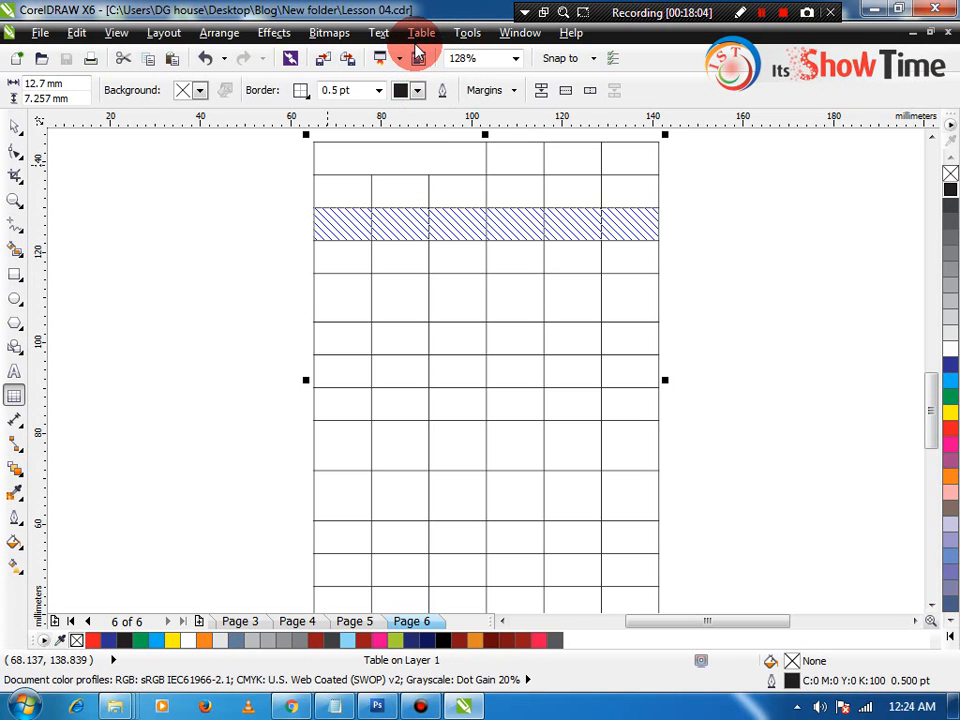
click(422, 30)
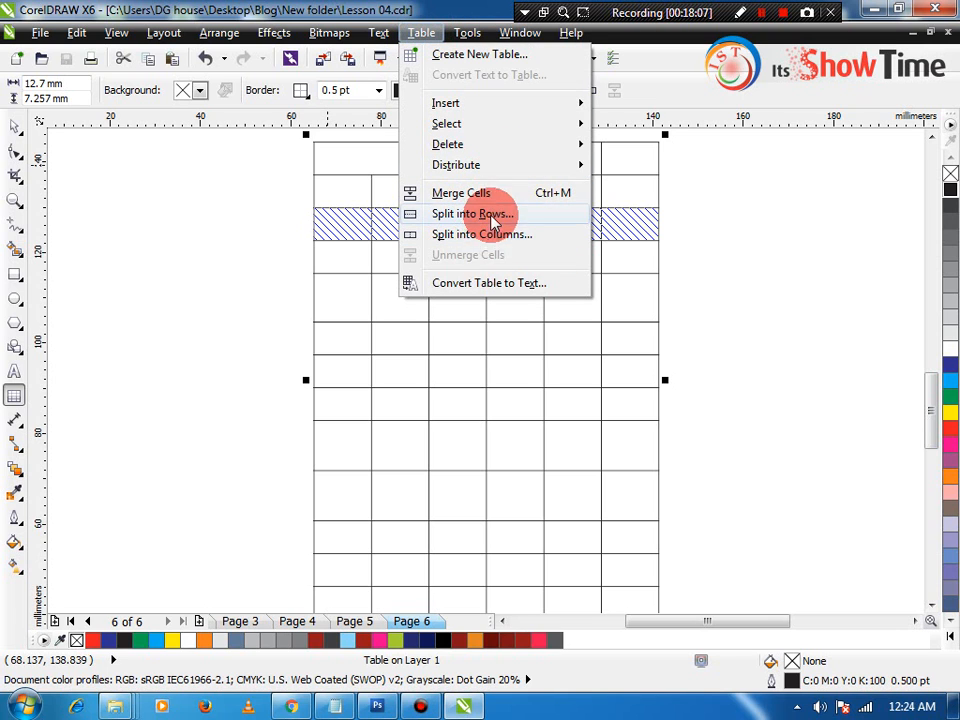
click(347, 261)
- Unmerge the wide merged cell at the start of the table's top row
click(347, 149)
key(Escape)
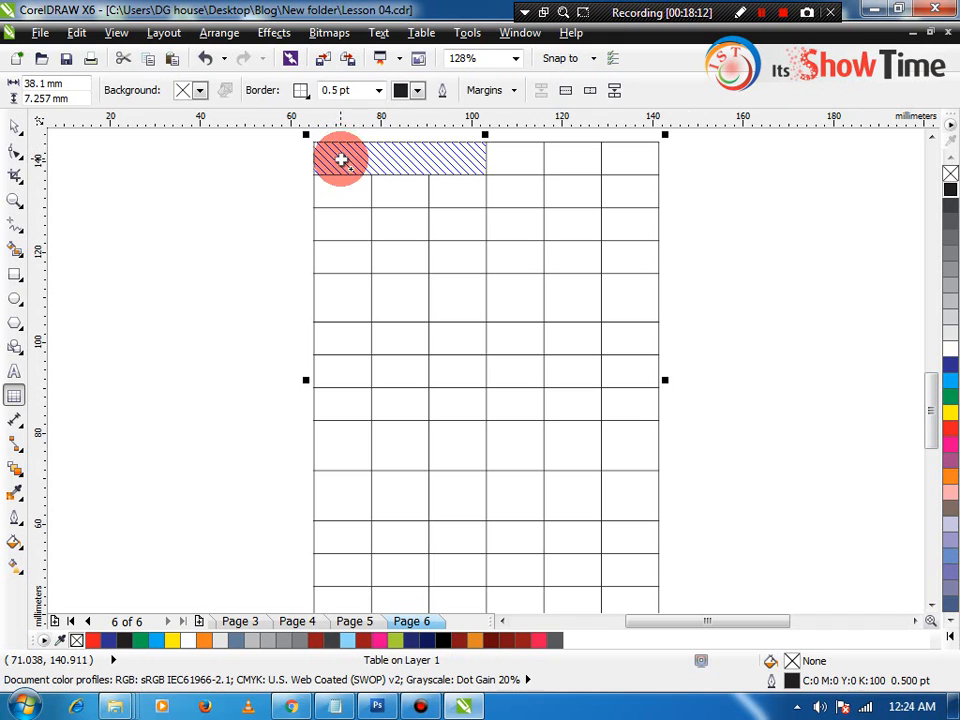
click(421, 32)
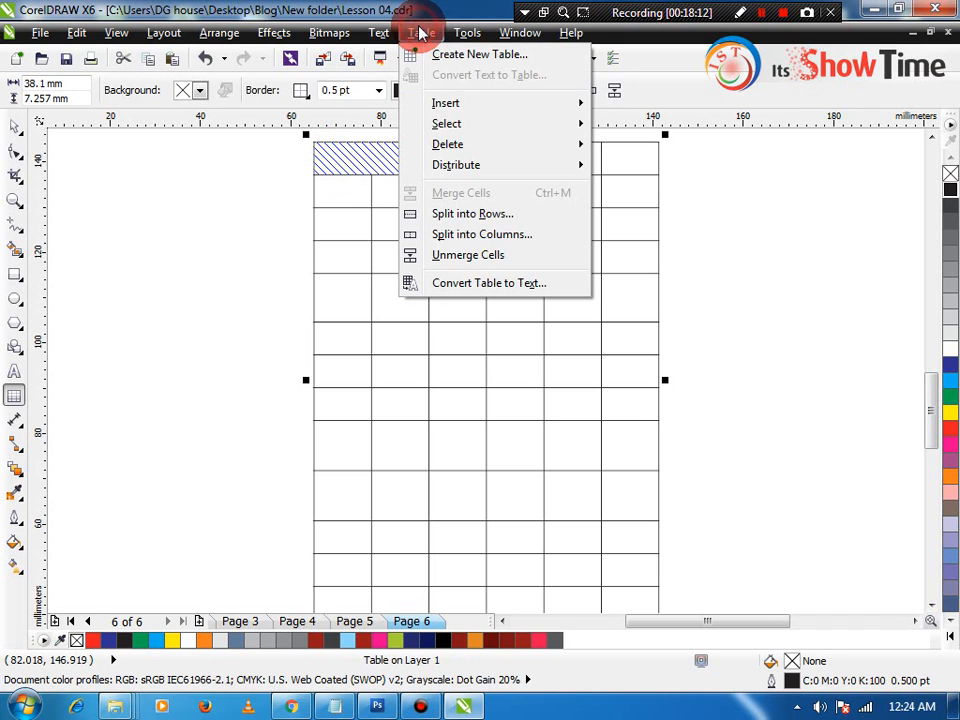
click(420, 256)
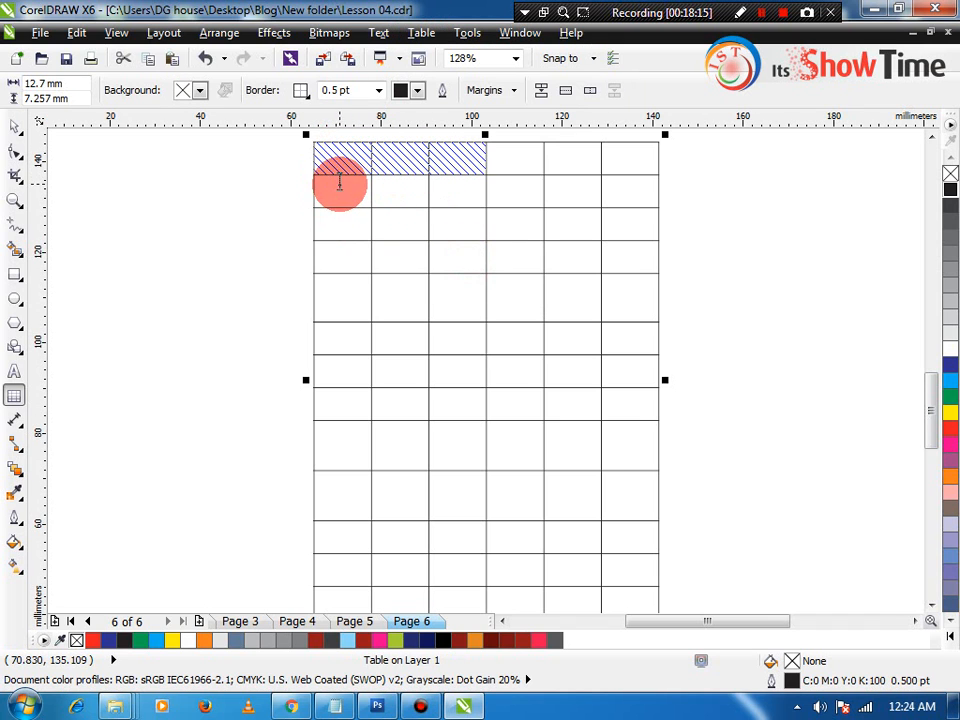
click(385, 37)
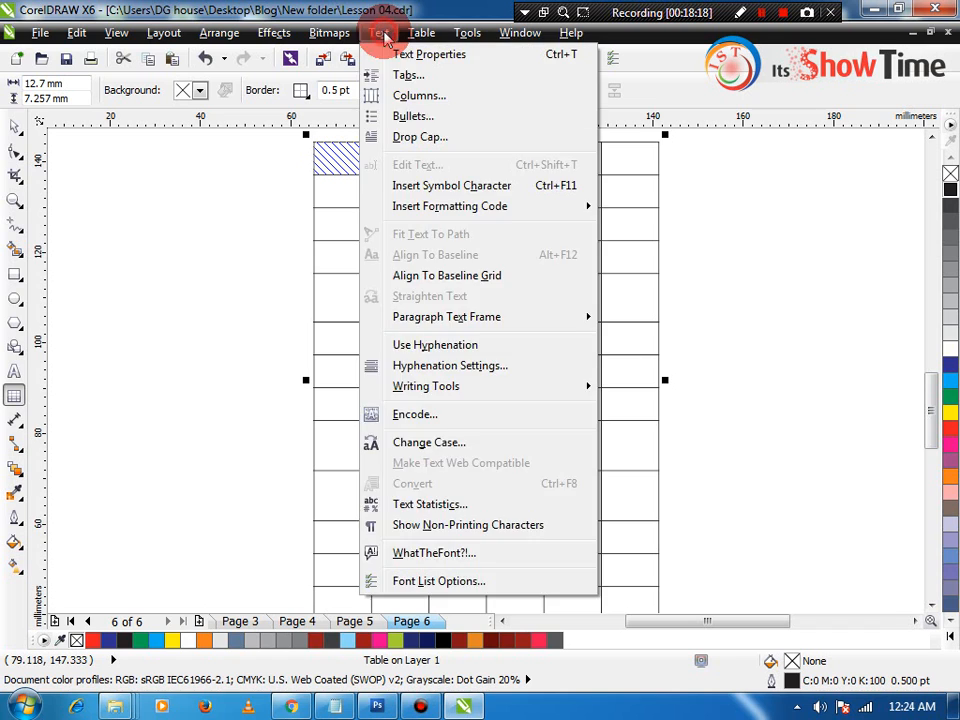
mouse_move(406, 38)
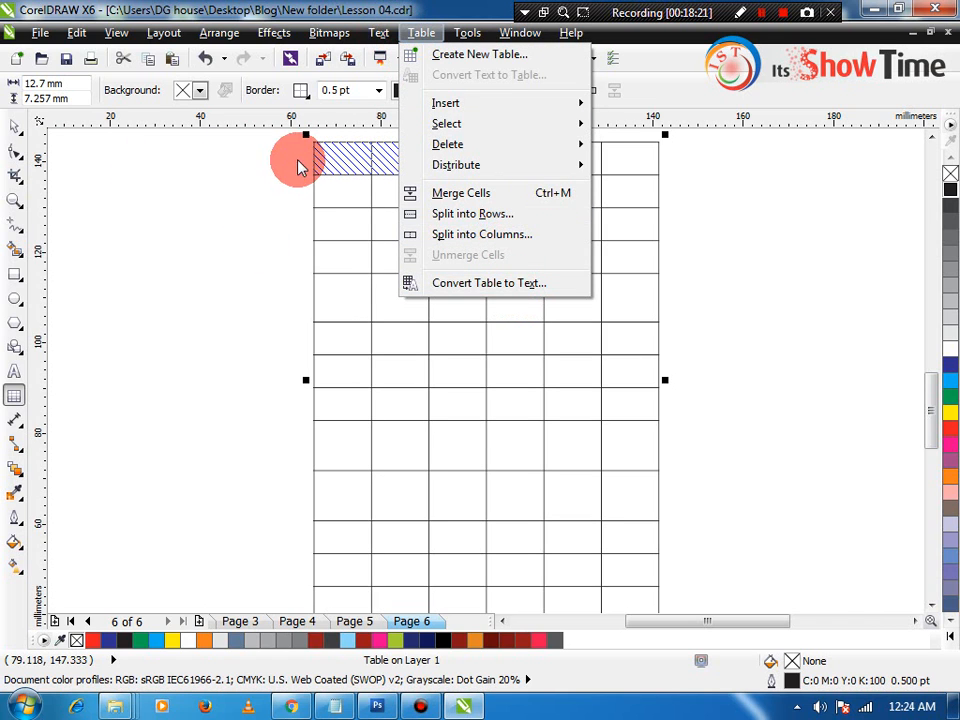
click(337, 158)
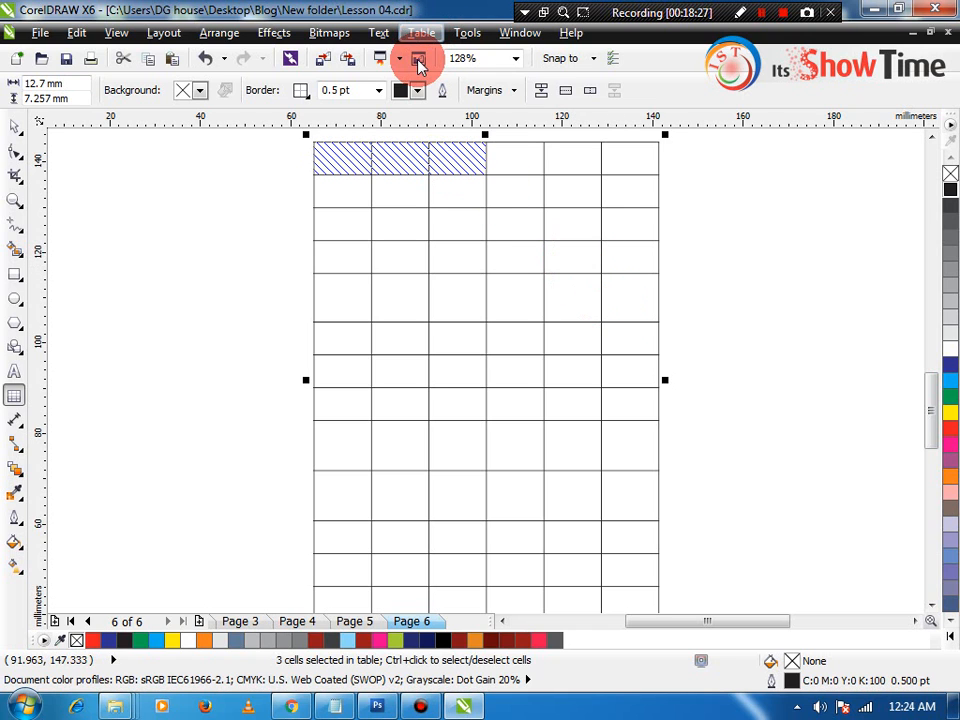
key(F8)
click(254, 216)
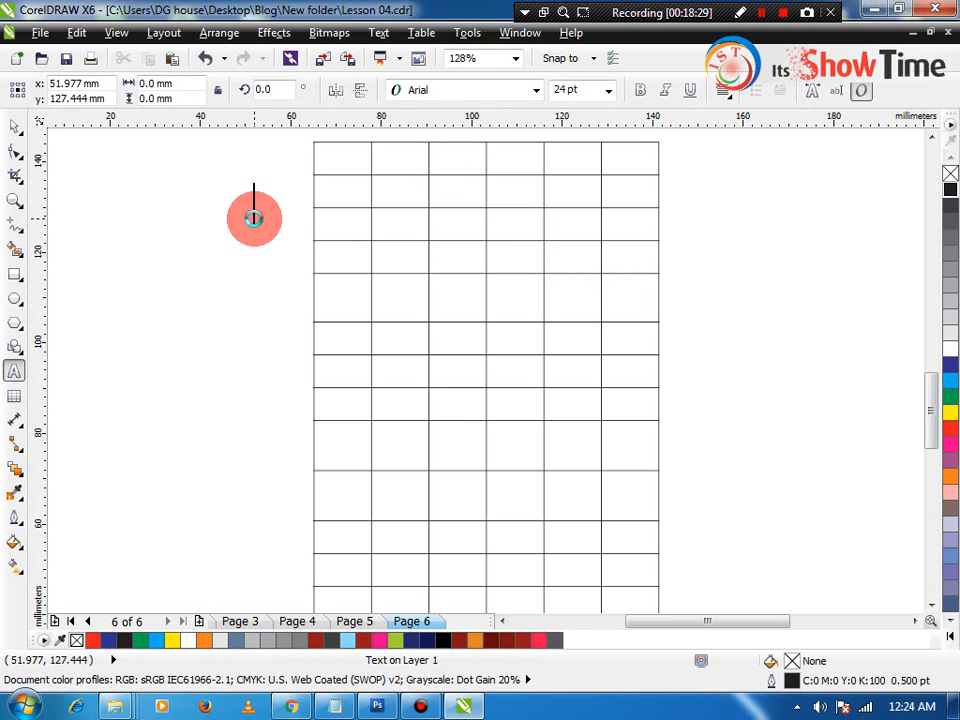
- Delete the paragraph text frame and the table from the page, keeping the title and bullet list
key(F4)
key(ctrl+space)
key(z)
drag(530, 199, 225, 147)
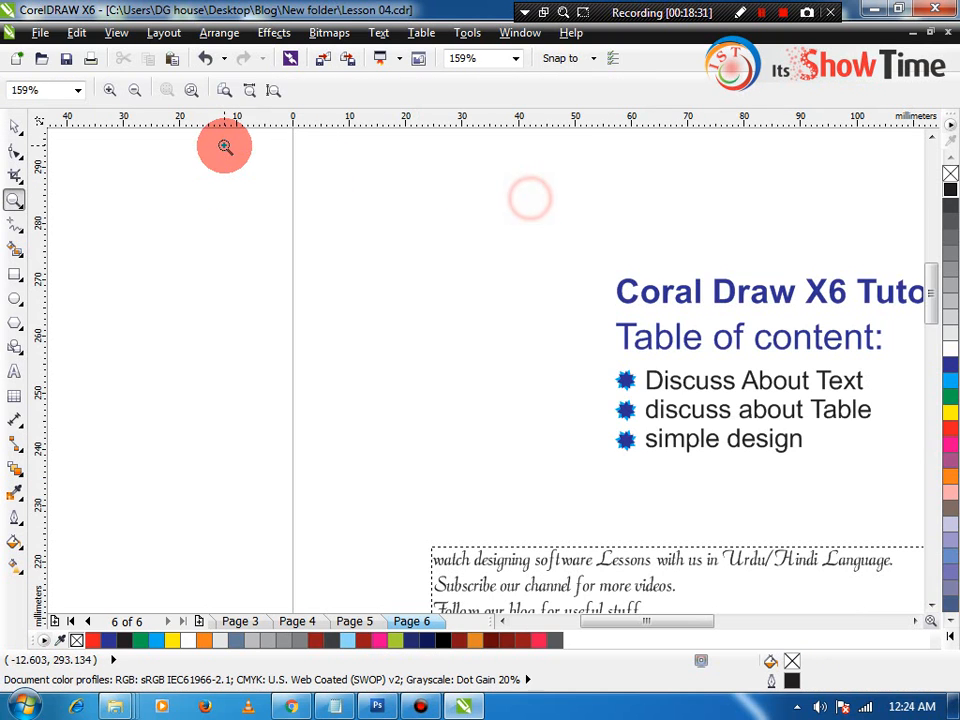
key(space)
key(F4)
click(392, 253)
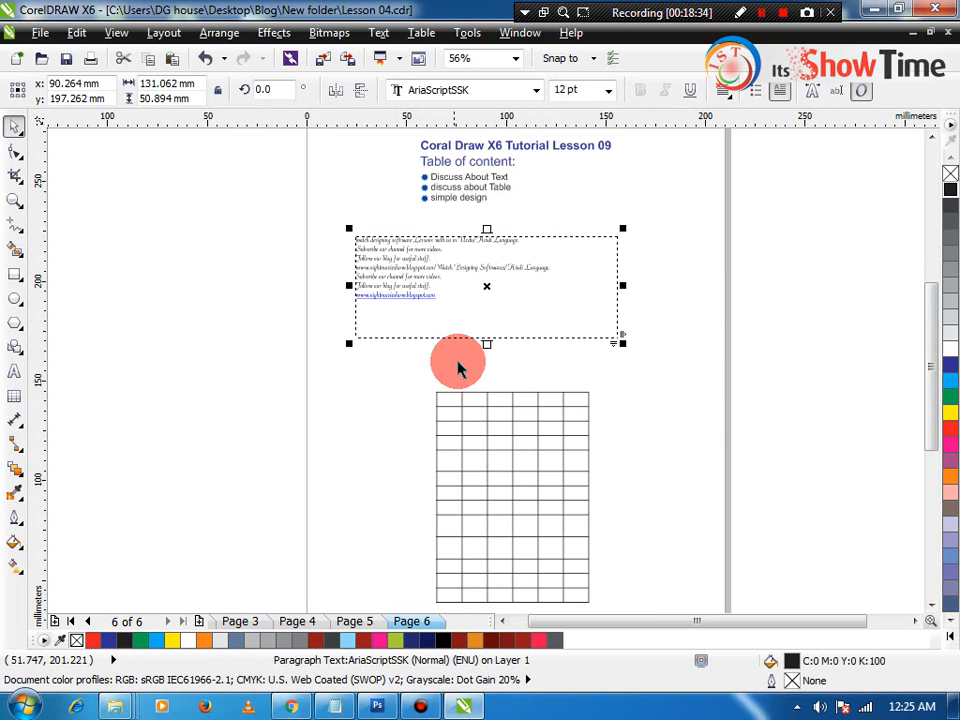
key(Delete)
click(481, 436)
key(Delete)
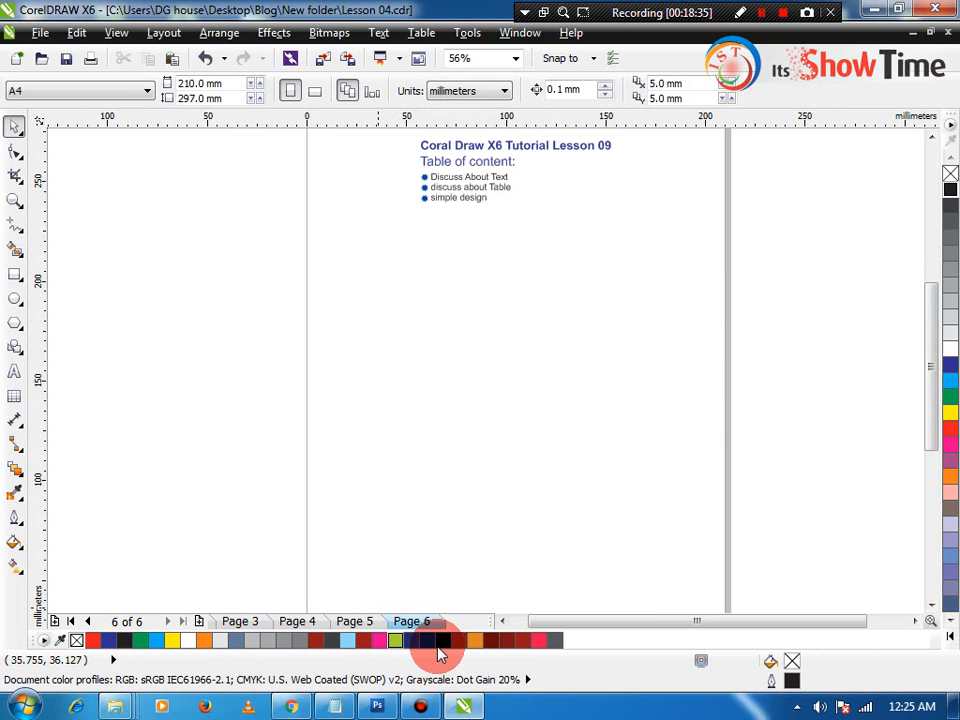
- Try a rectangle sized 10 mm wide and 3 mm high, and delete it
click(15, 274)
drag(349, 300, 437, 330)
click(190, 83)
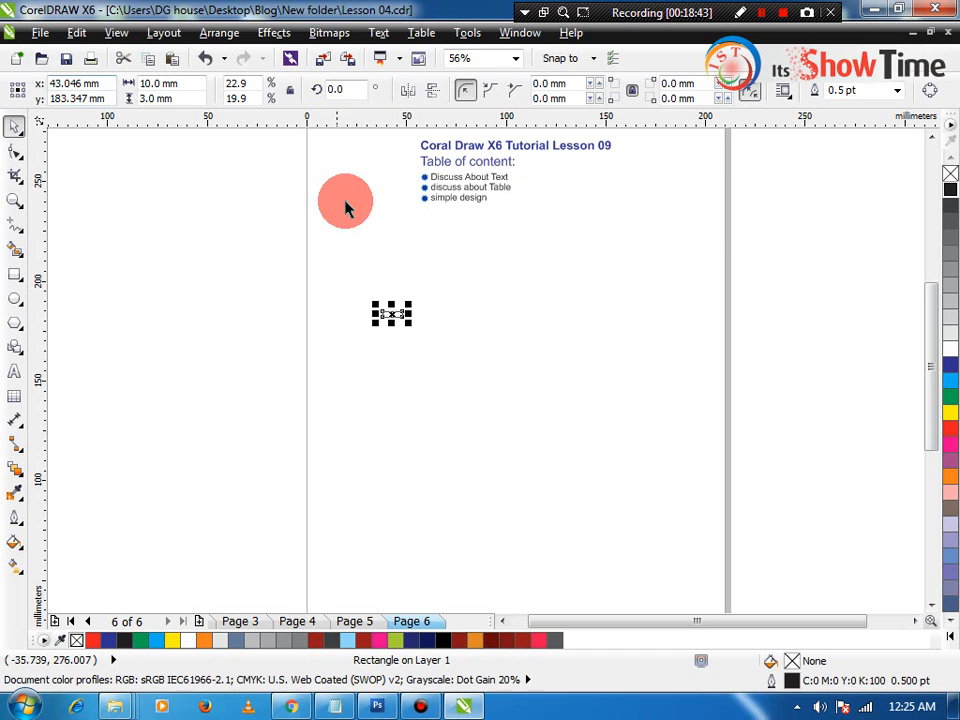
key(Delete)
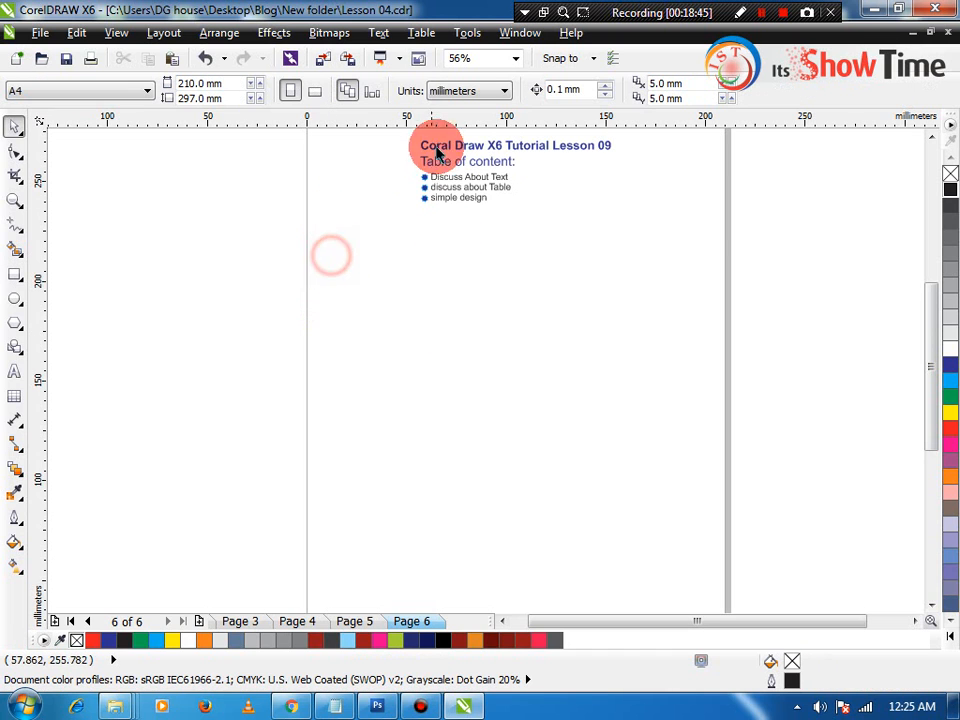
- Switch the document units to inches and draw a rectangle 10 inches wide and 3 inches high
click(447, 94)
click(450, 108)
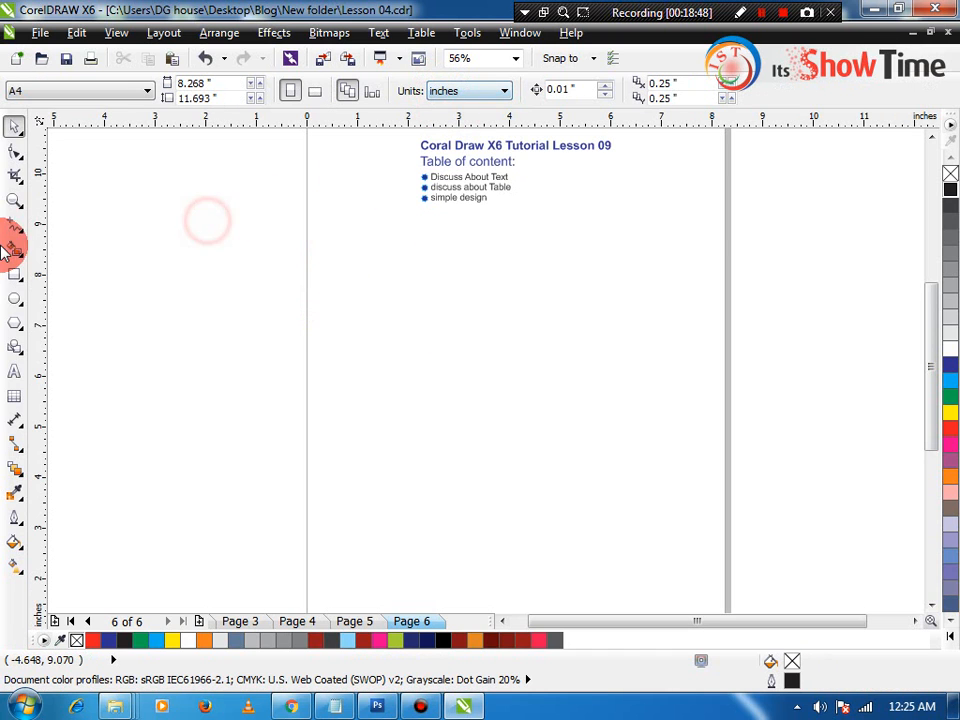
click(20, 276)
drag(304, 313, 433, 356)
double_click(170, 83)
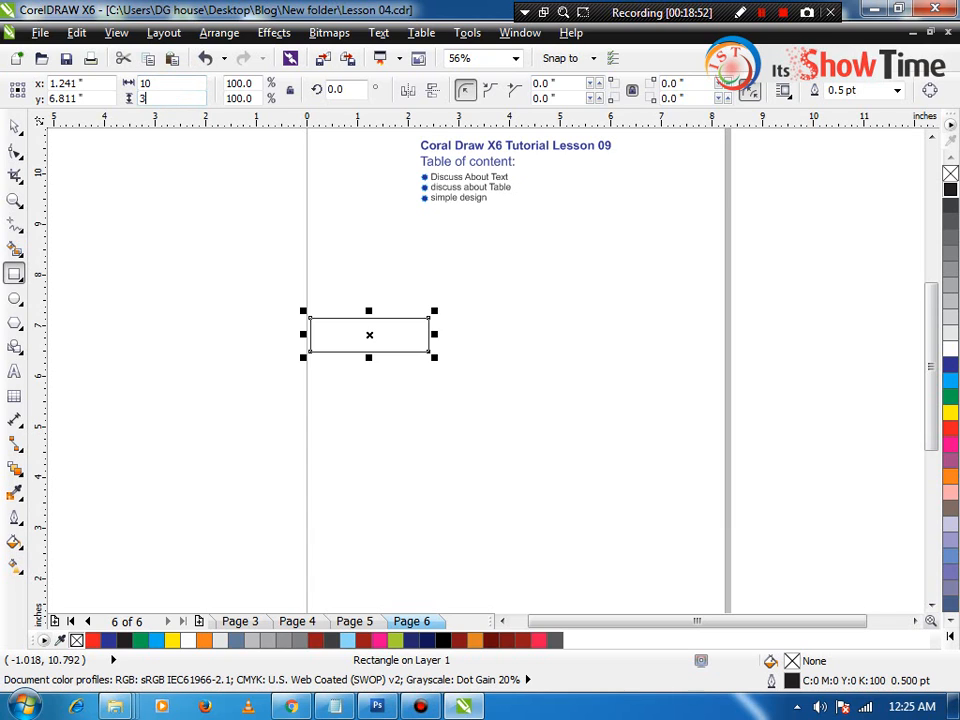
key(Return)
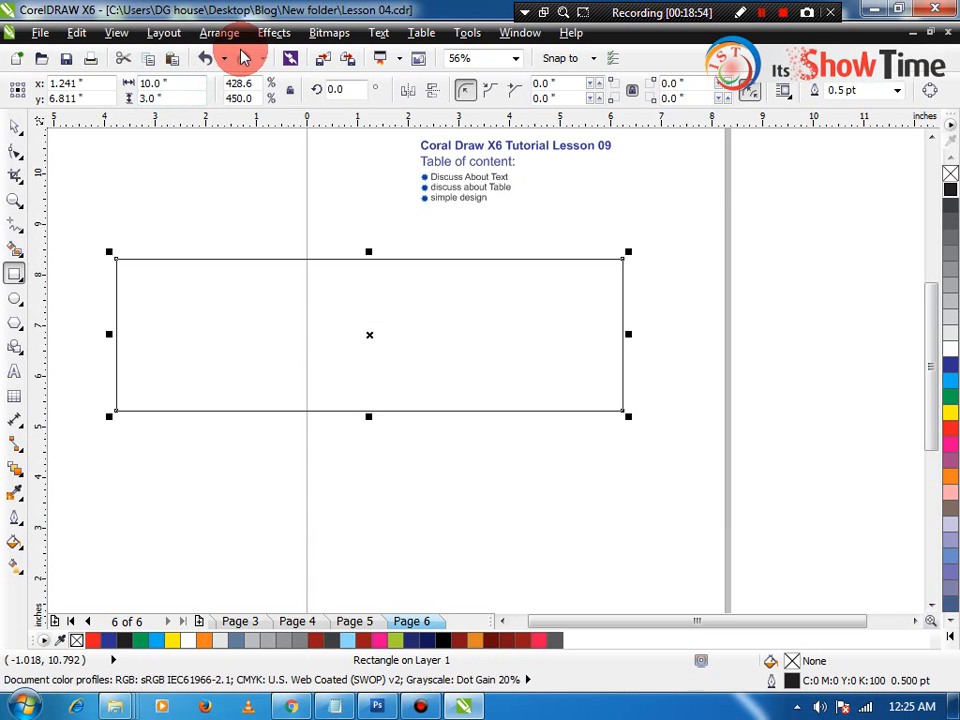
- Centre the rectangle on the page and change the page orientation to landscape
click(244, 55)
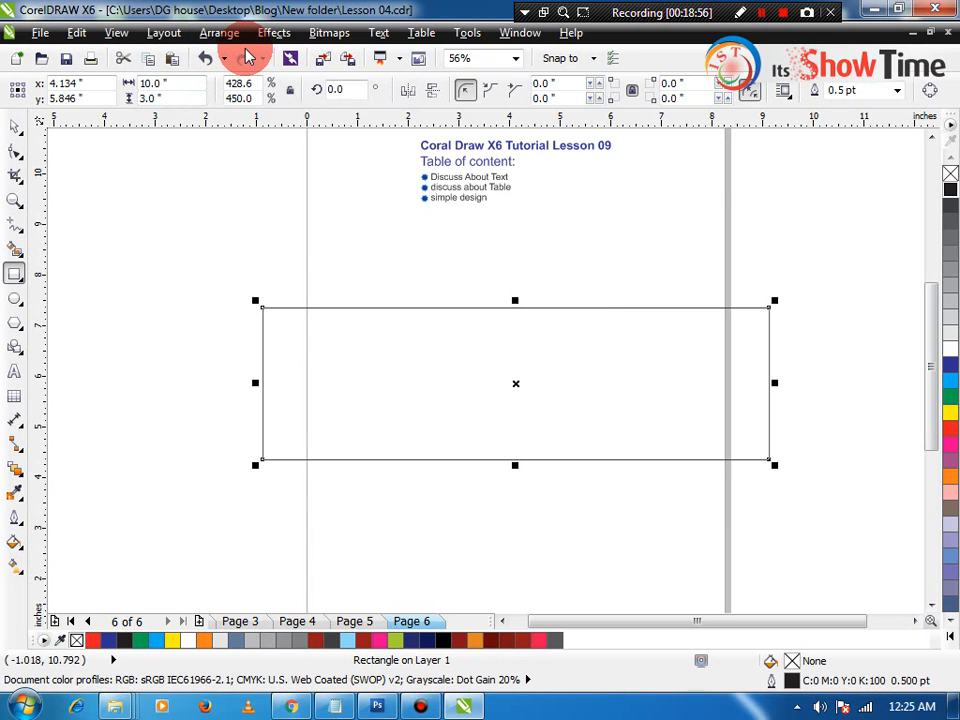
click(283, 183)
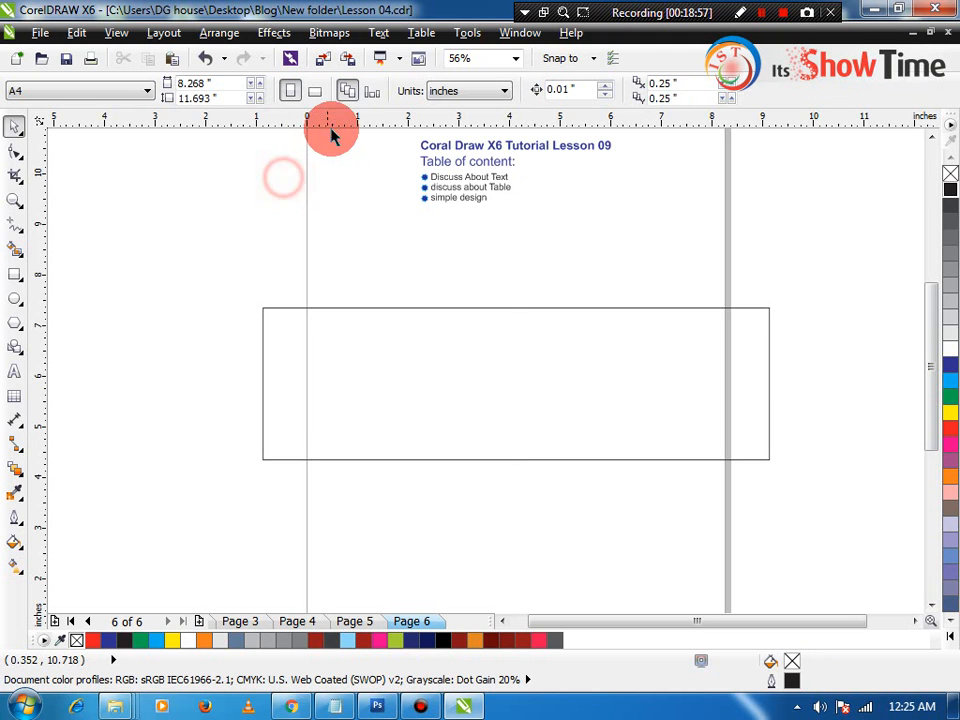
click(315, 91)
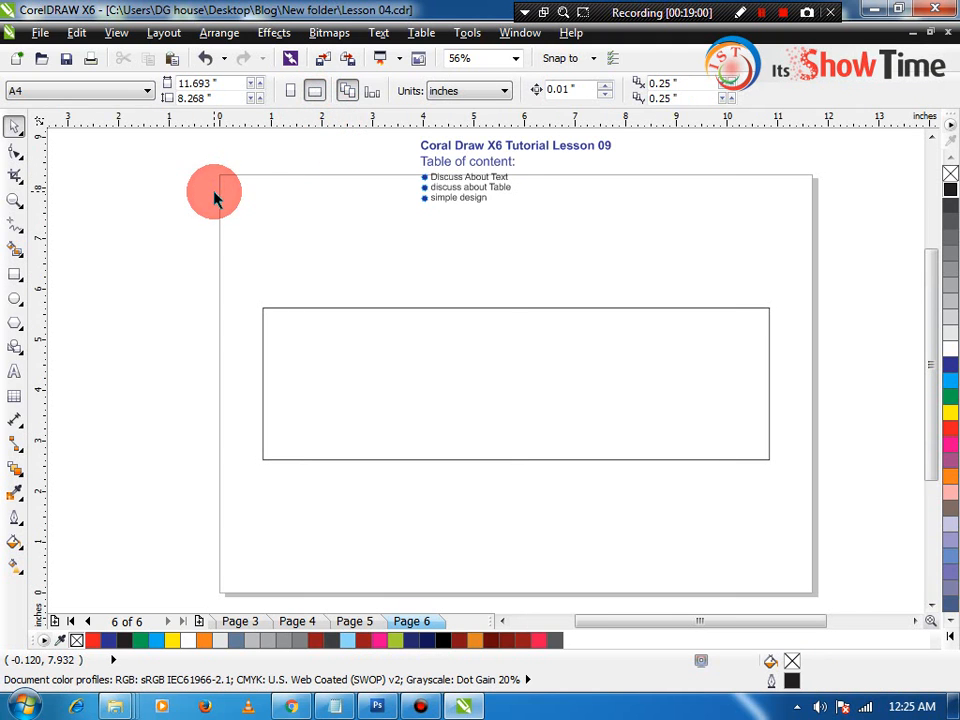
- Move the title, table of content heading and bullet list down inside the page's upper edge, above the rectangle
scroll(214, 192, up, 2)
drag(885, 321, 242, 208)
drag(487, 241, 489, 336)
click(392, 272)
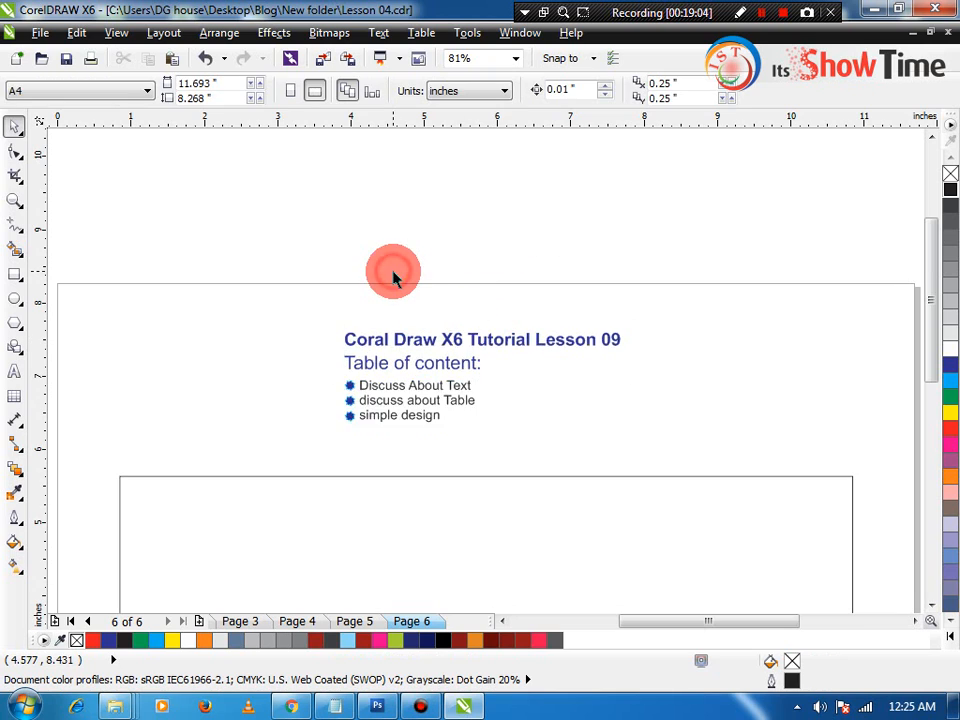
scroll(393, 276, up, 1)
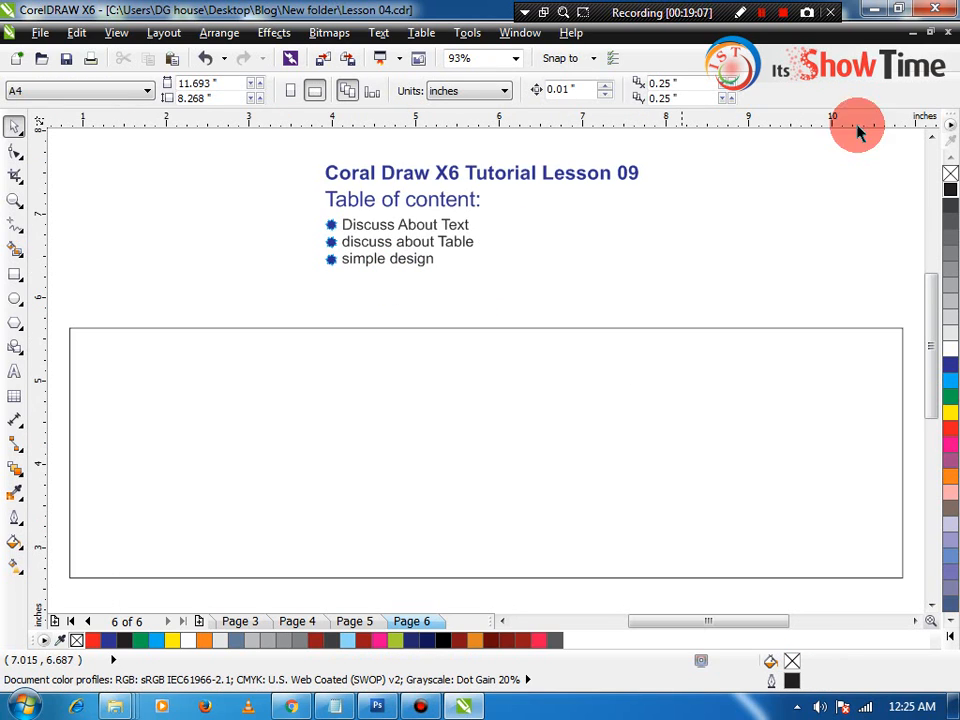
- Minimize CorelDRAW to the desktop and close the DX Wedding Project.txt Notepad window
click(874, 9)
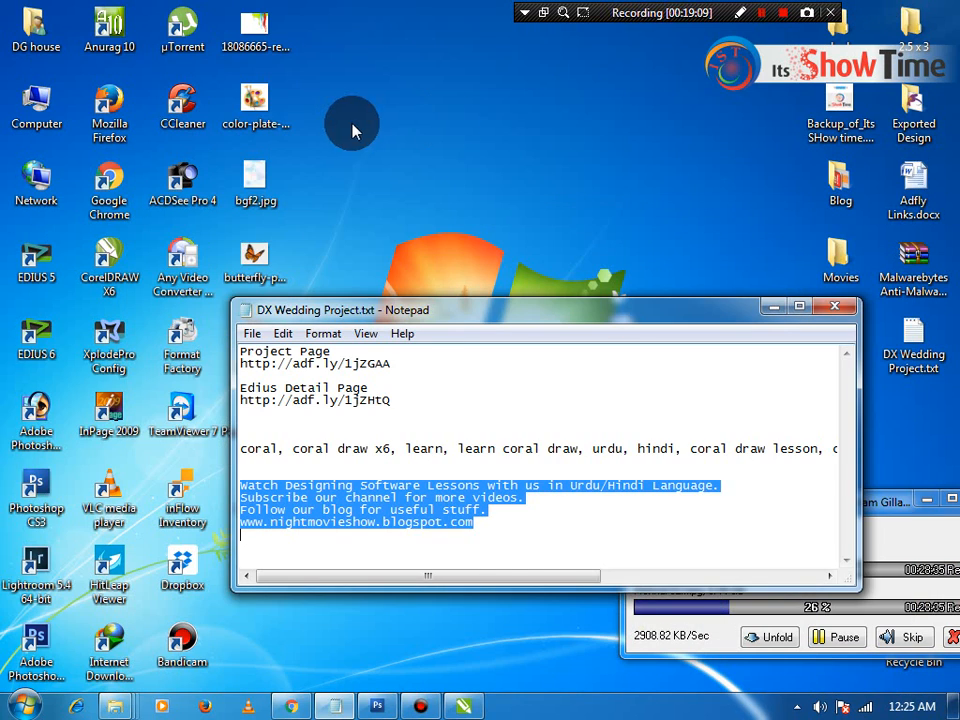
click(834, 307)
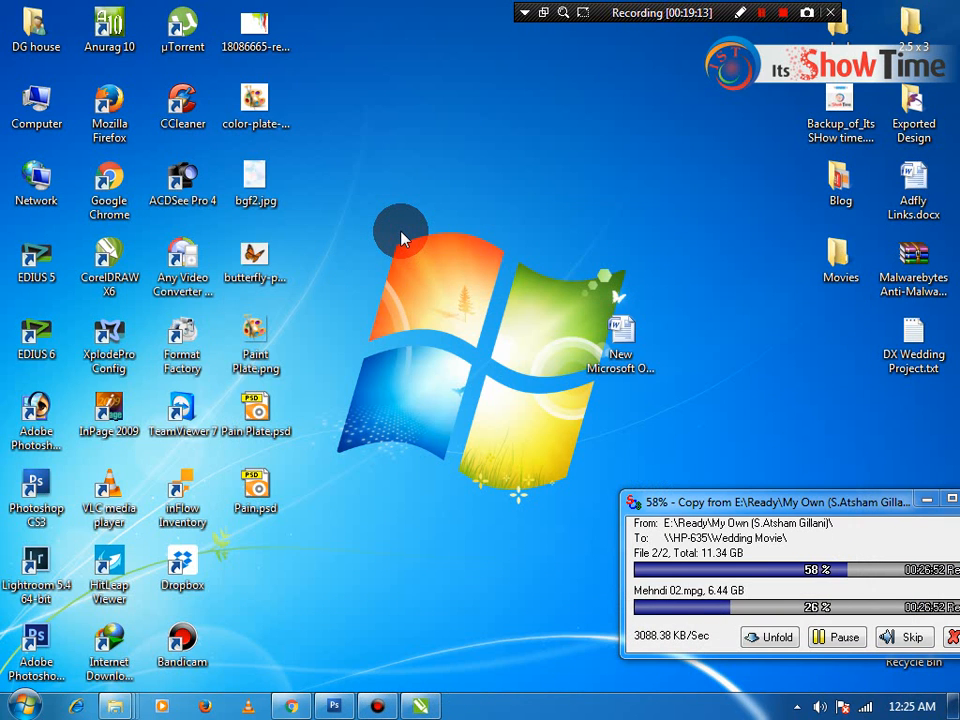
- Import bgf2.jpg from the desktop onto Page 6 in CorelDRAW and rotate the image 90 degrees
drag(255, 183, 417, 705)
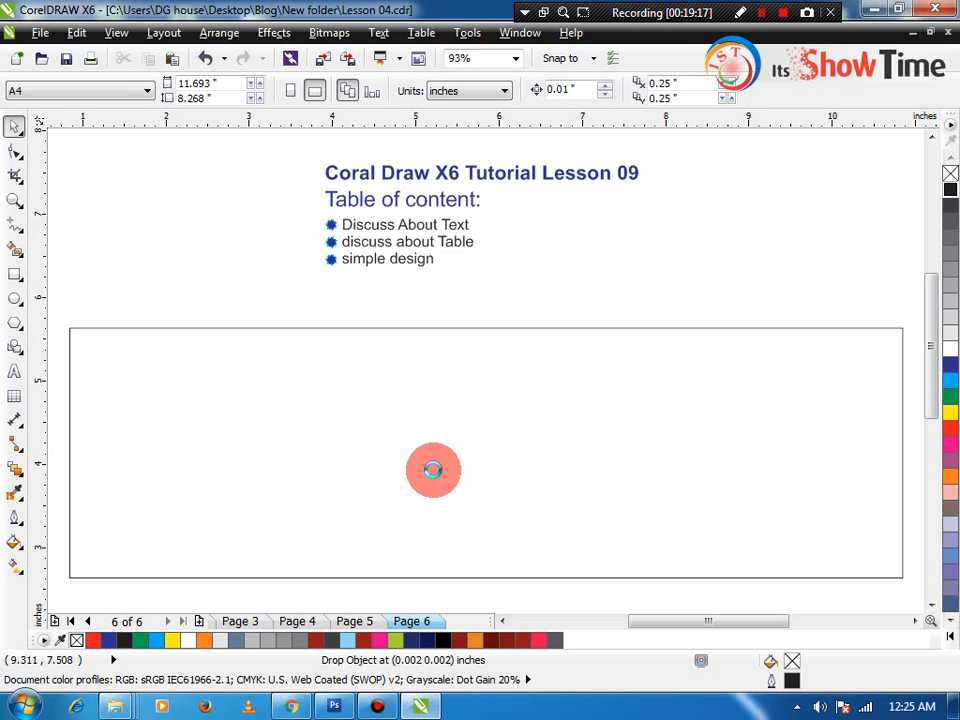
drag(432, 469, 457, 386)
key(F4)
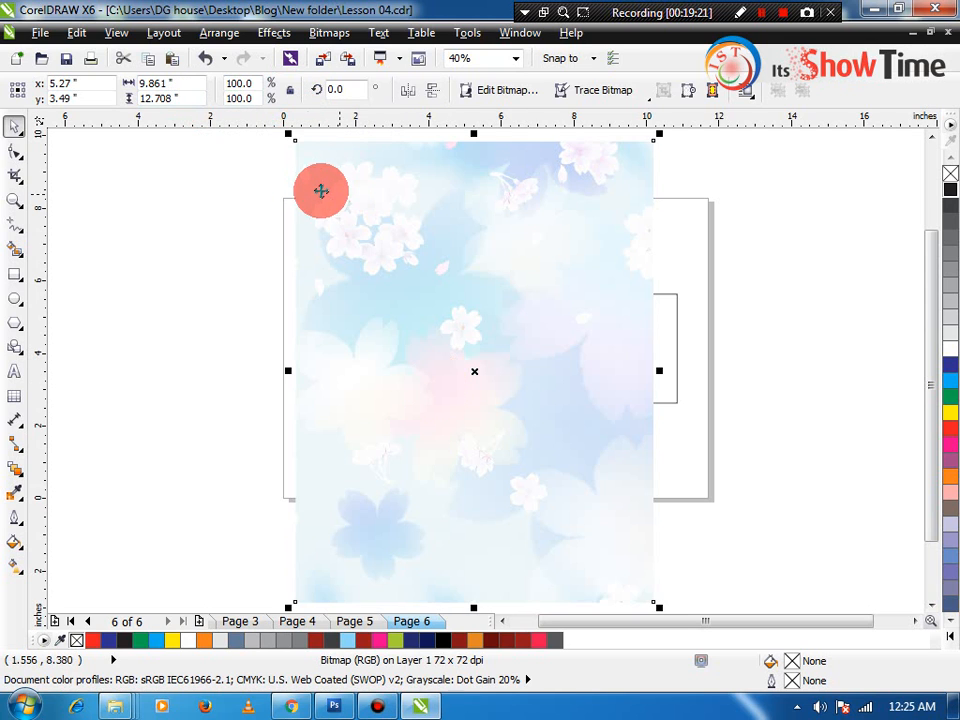
click(409, 90)
click(410, 90)
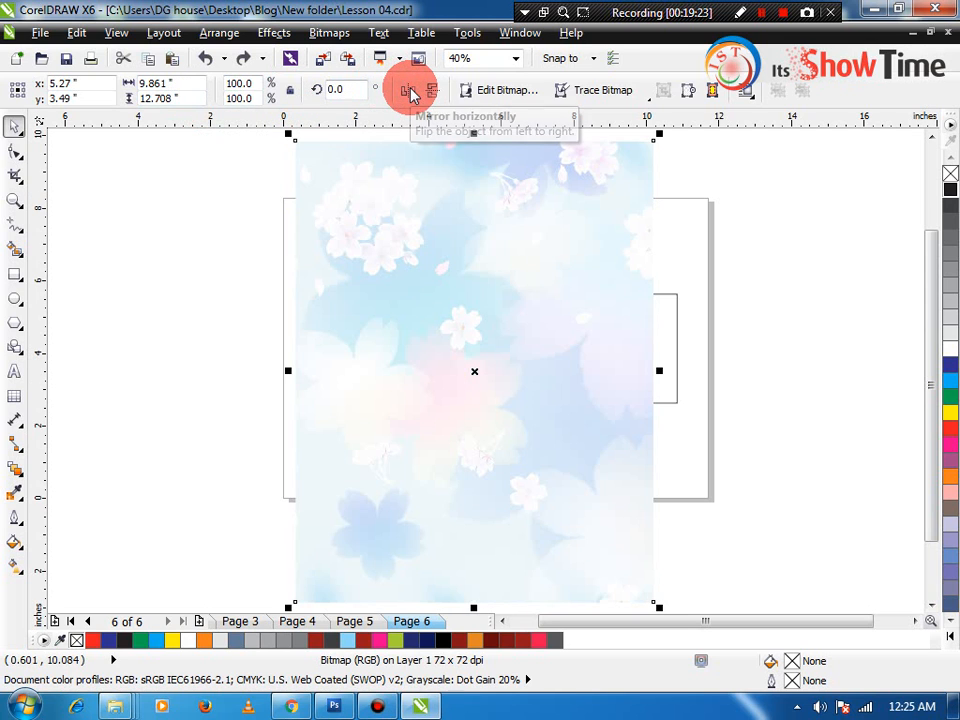
click(360, 90)
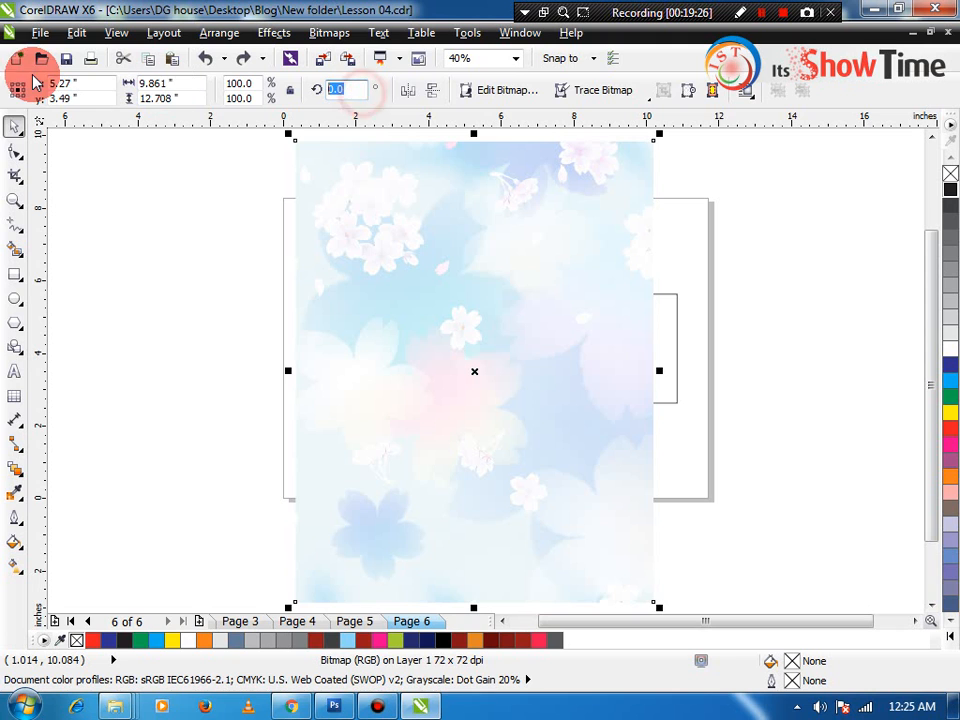
key(Return)
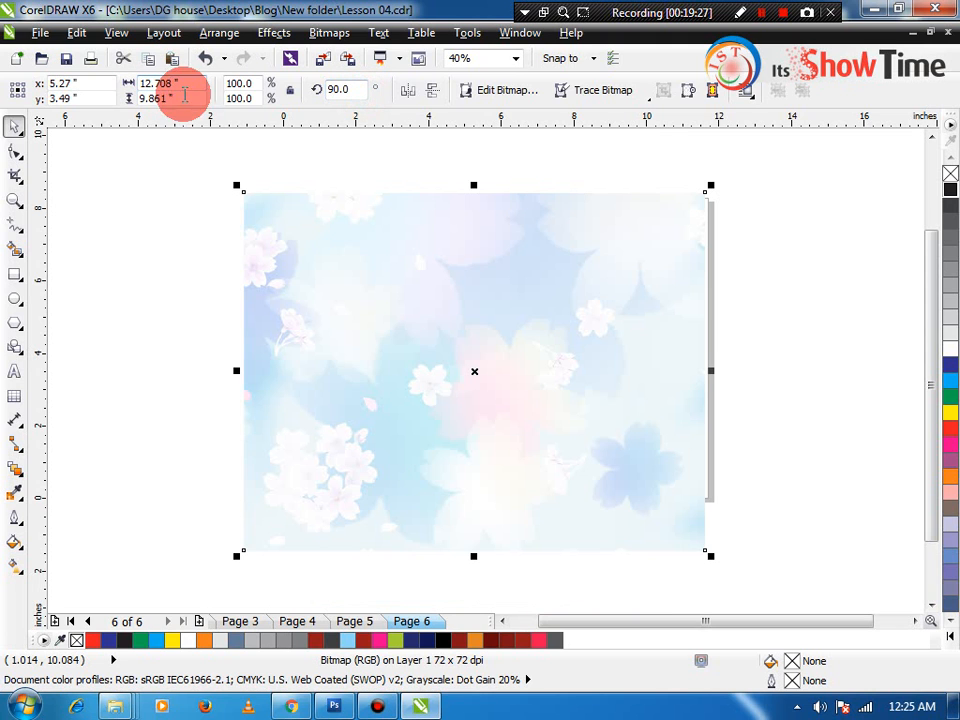
- Try to resize the flower image to 10 by 3 inches with its proportions locked, and undo the resize
drag(292, 199, 502, 206)
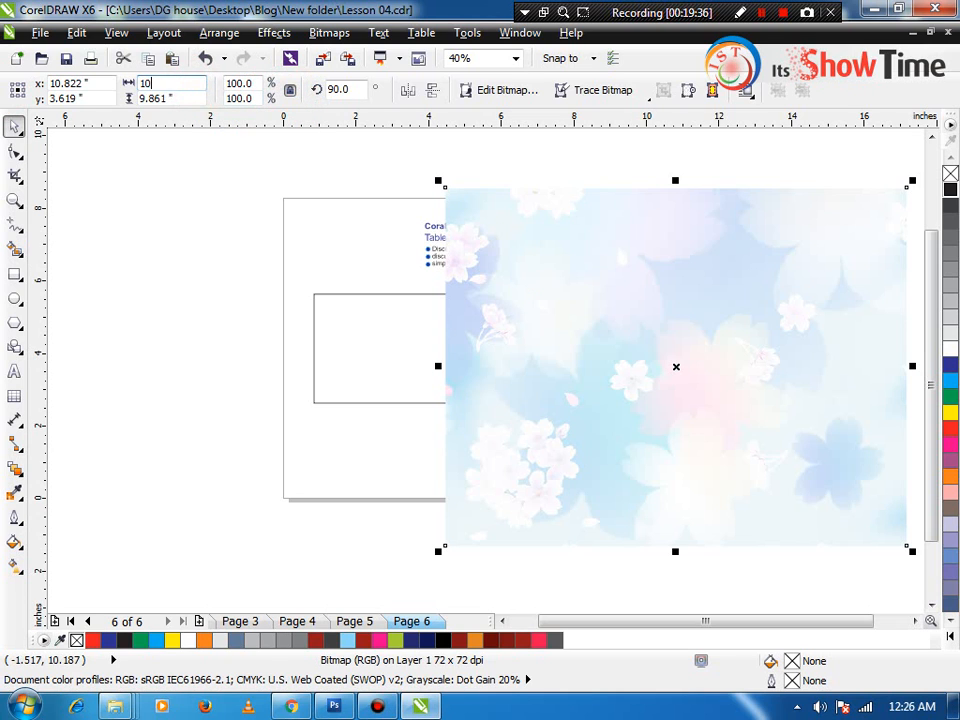
key(Tab)
text(3)
key(Return)
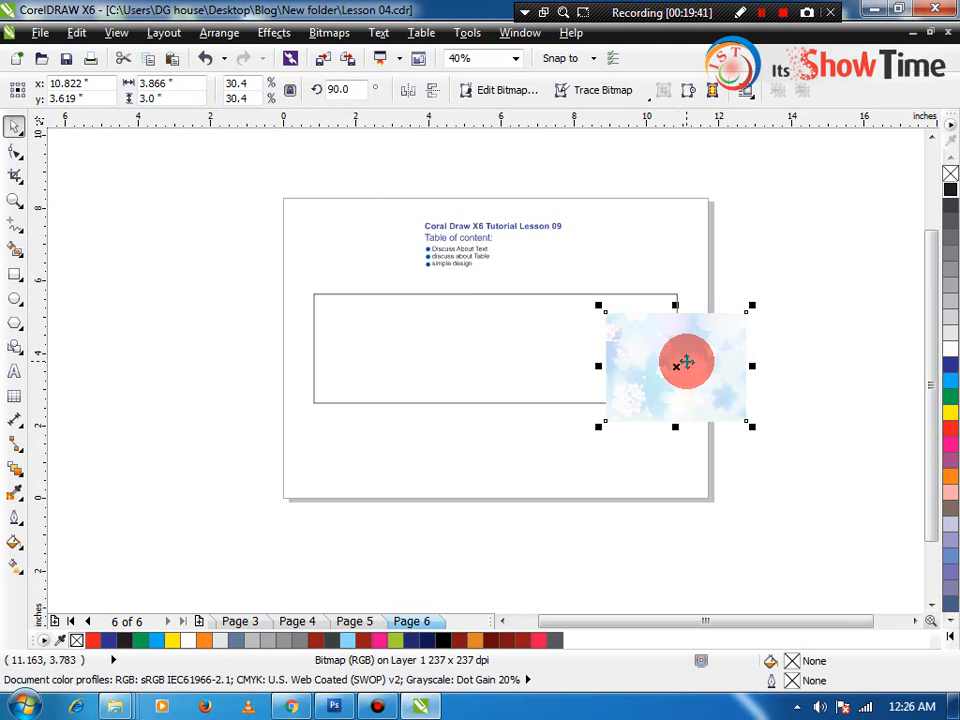
key(F2)
drag(563, 294, 832, 473)
key(ctrl+z)
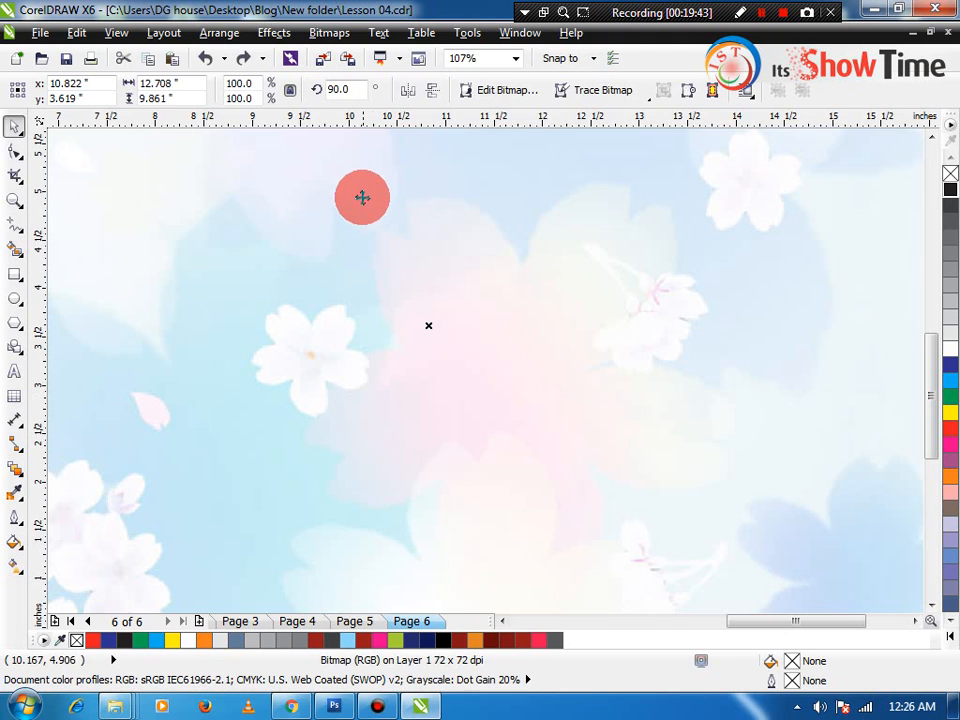
- Try to resize the flower image to 10 by 3 inches with its proportions unlocked, and undo the resize
scroll(362, 197, down, 4)
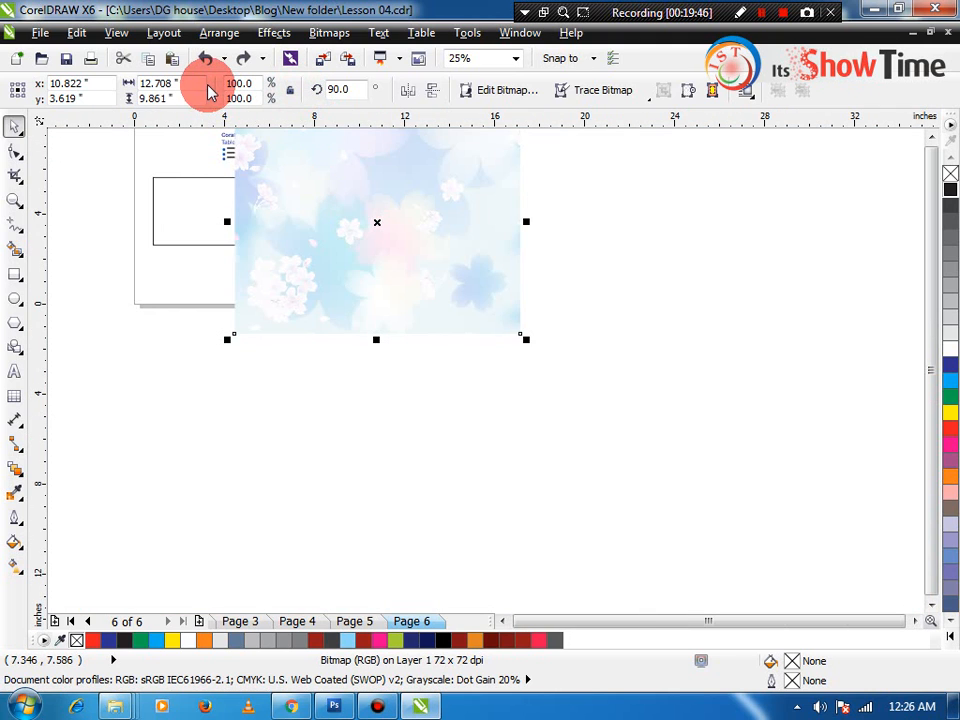
text(10)
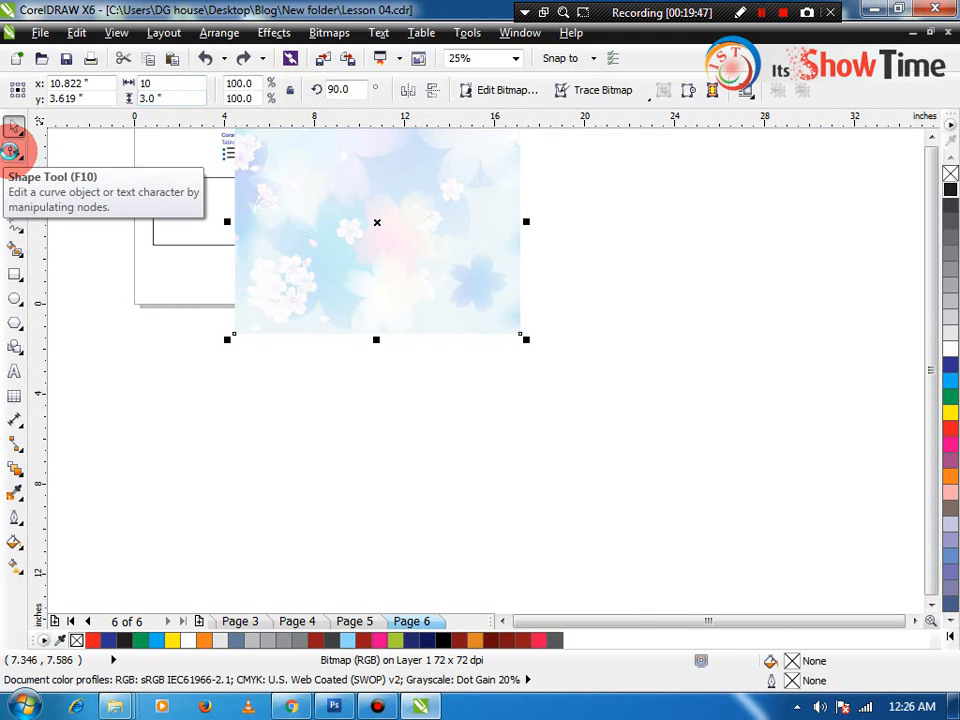
key(Return)
key(F2)
drag(211, 167, 585, 319)
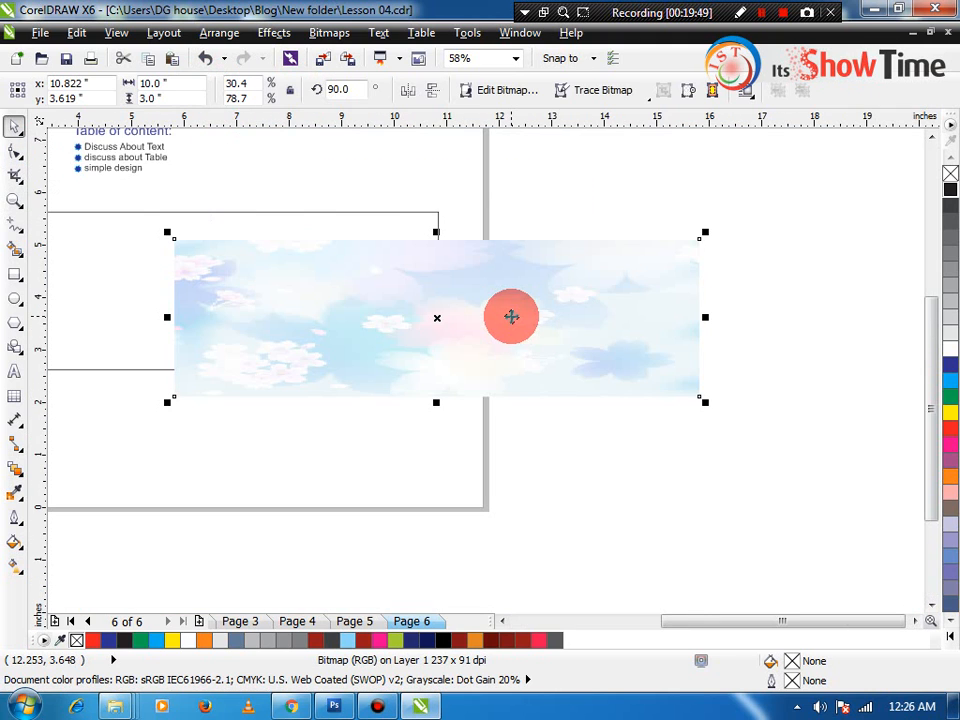
key(ctrl+z)
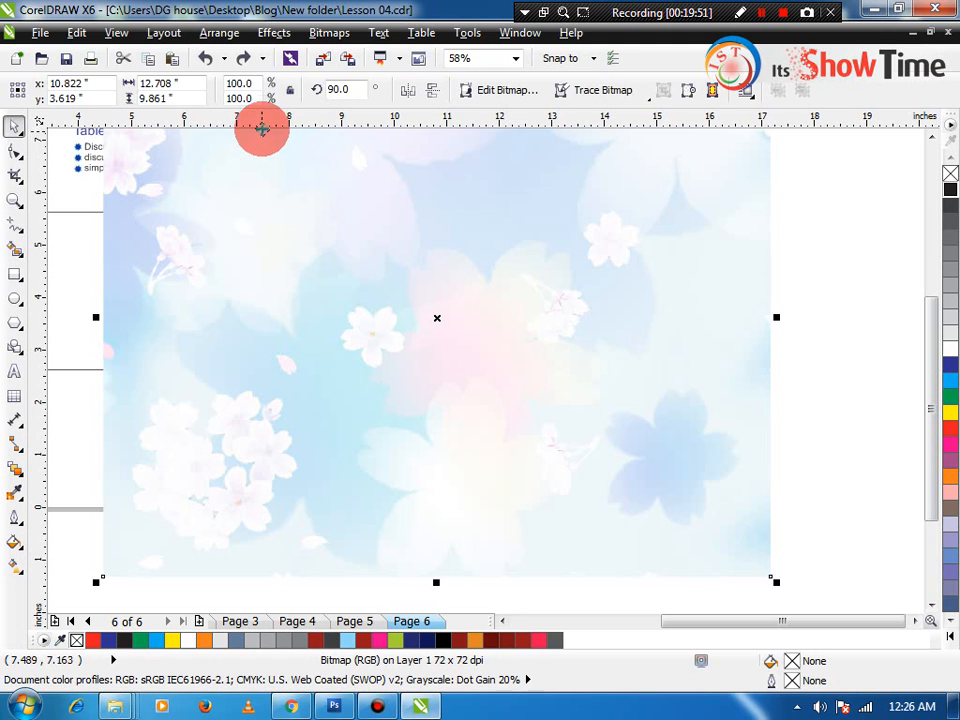
- Move the flower image off the page and PowerClip it inside the 10 by 3 inch rectangle
key(F3)
drag(309, 234, 397, 297)
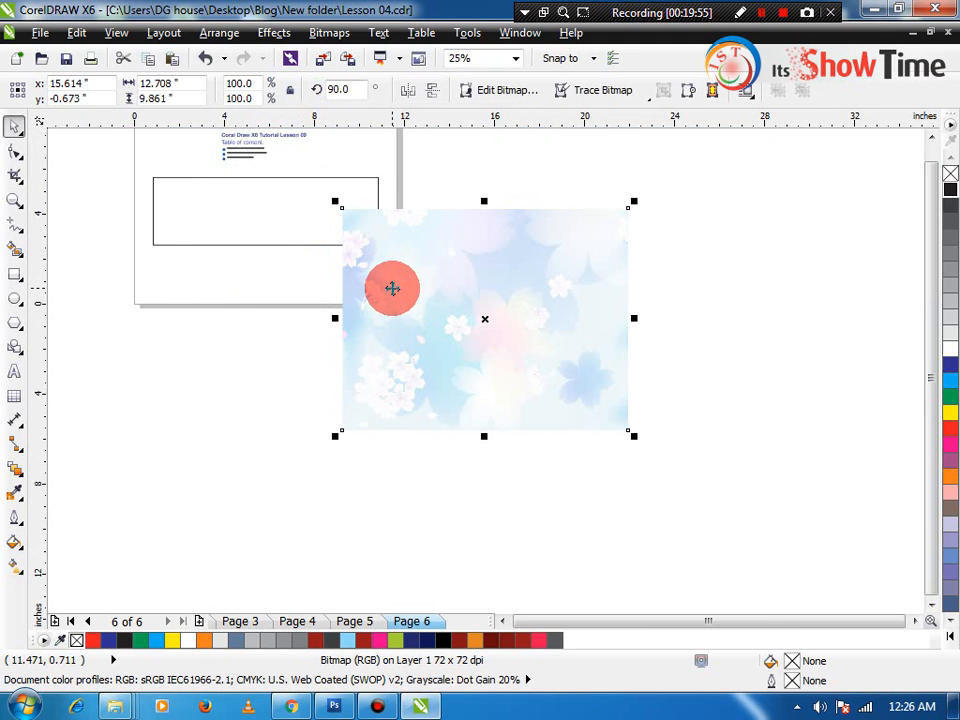
key(ctrl+z)
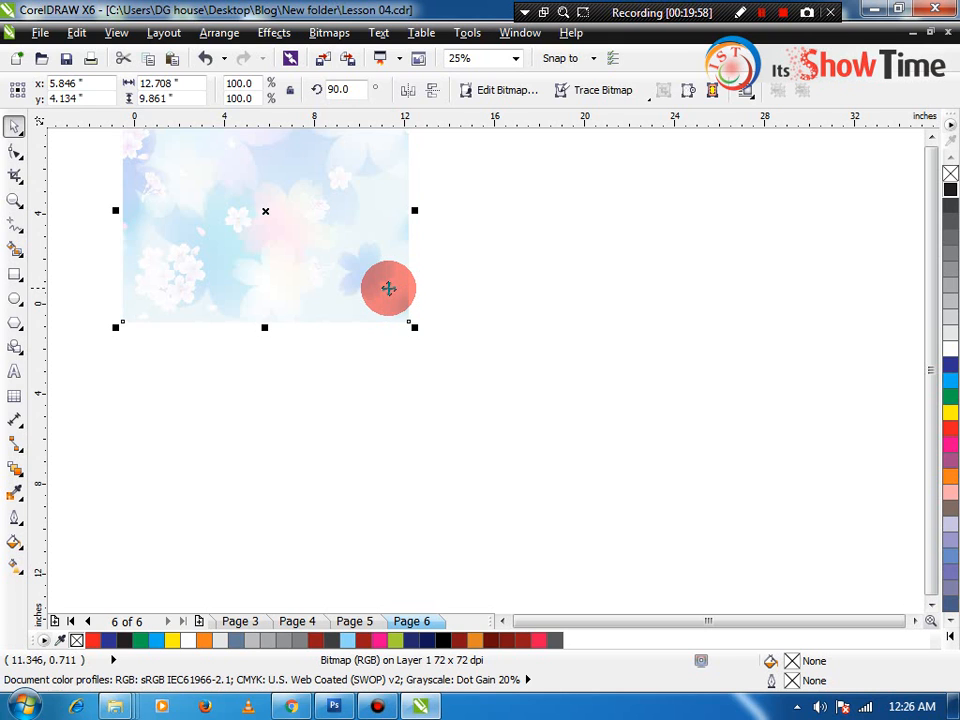
drag(388, 289, 713, 373)
key(c)
key(w)
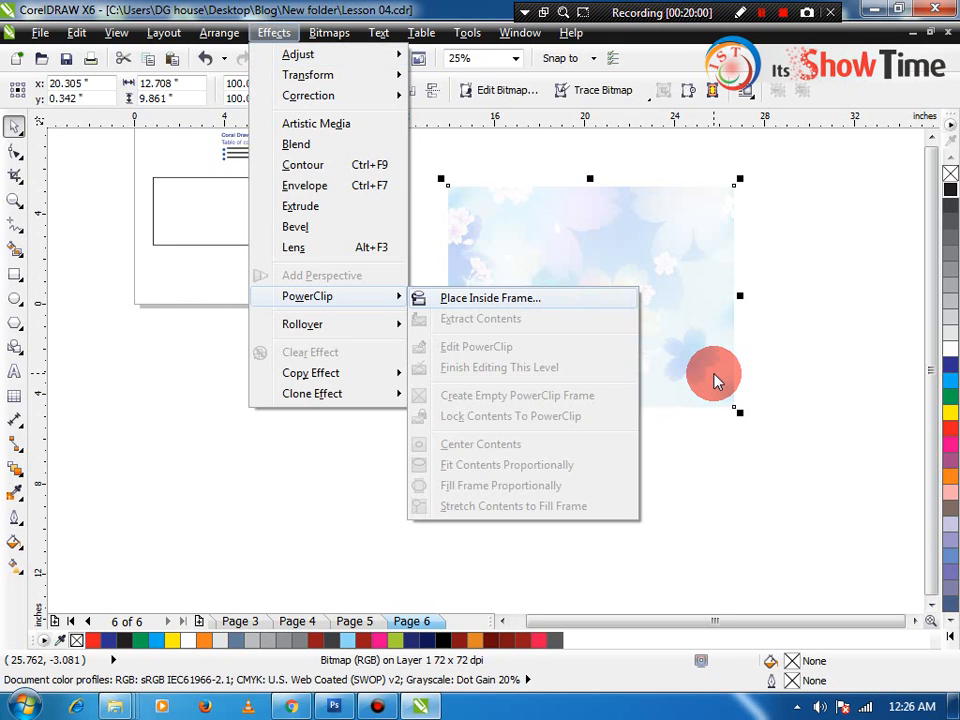
key(Return)
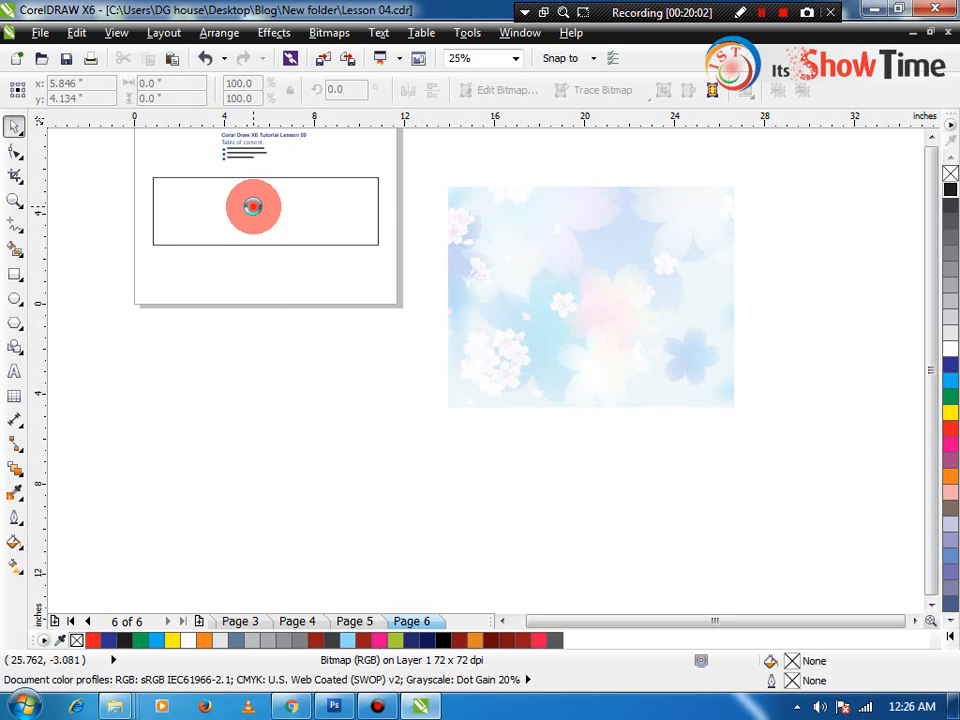
click(253, 208)
key(shift+F2)
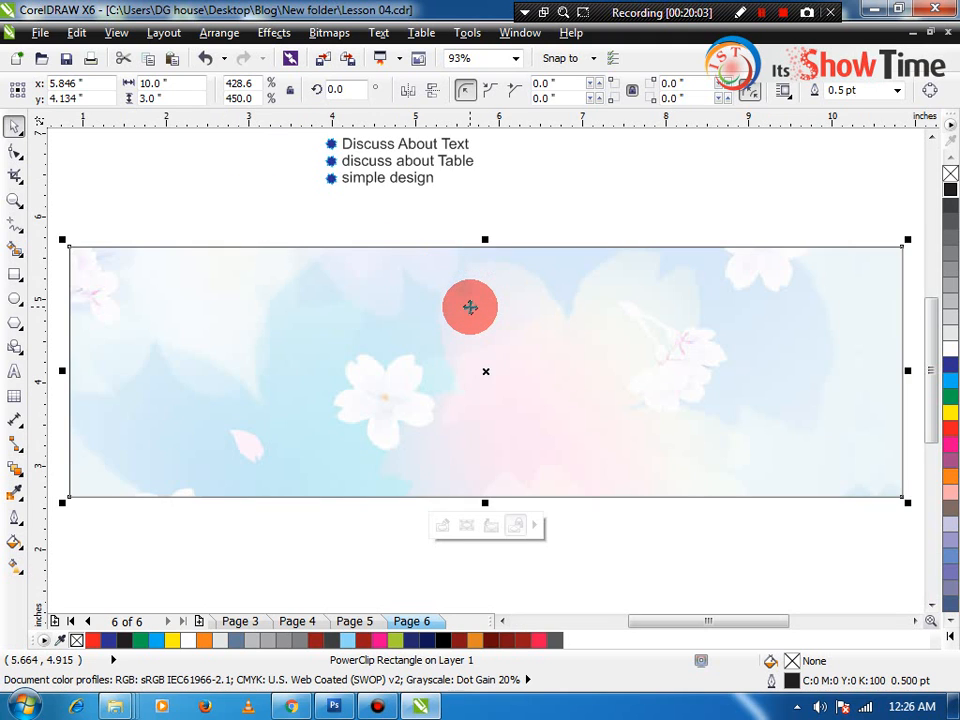
- Edit the PowerClip contents, scale the flower image down inside the rectangle and finish editing
ctrl+click(468, 306)
scroll(467, 306, down, 5)
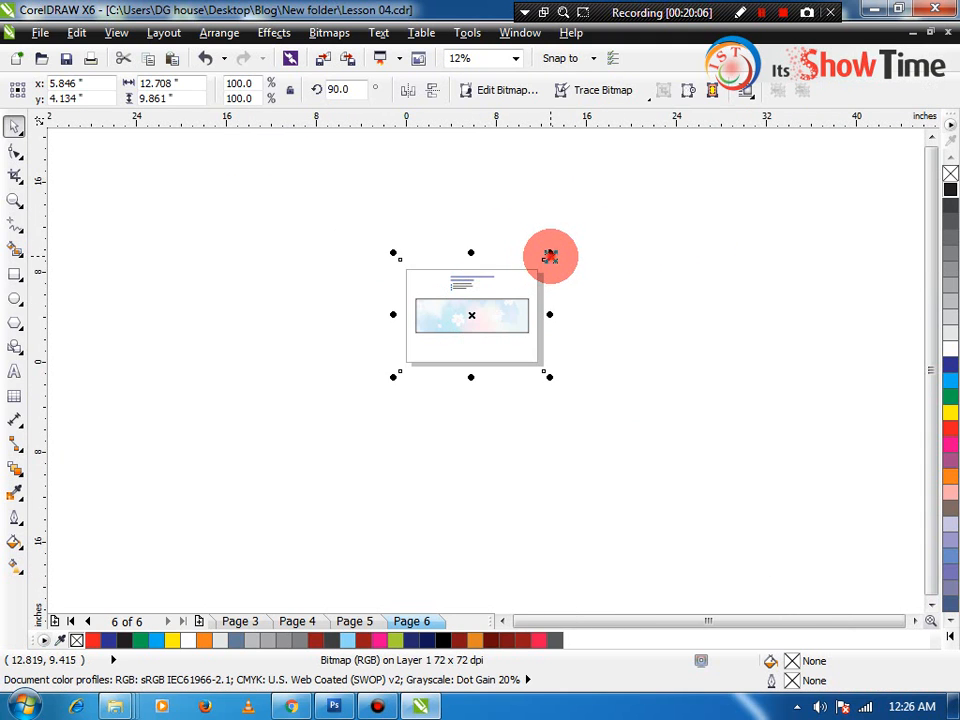
drag(550, 257, 356, 349)
key(F2)
click(397, 257)
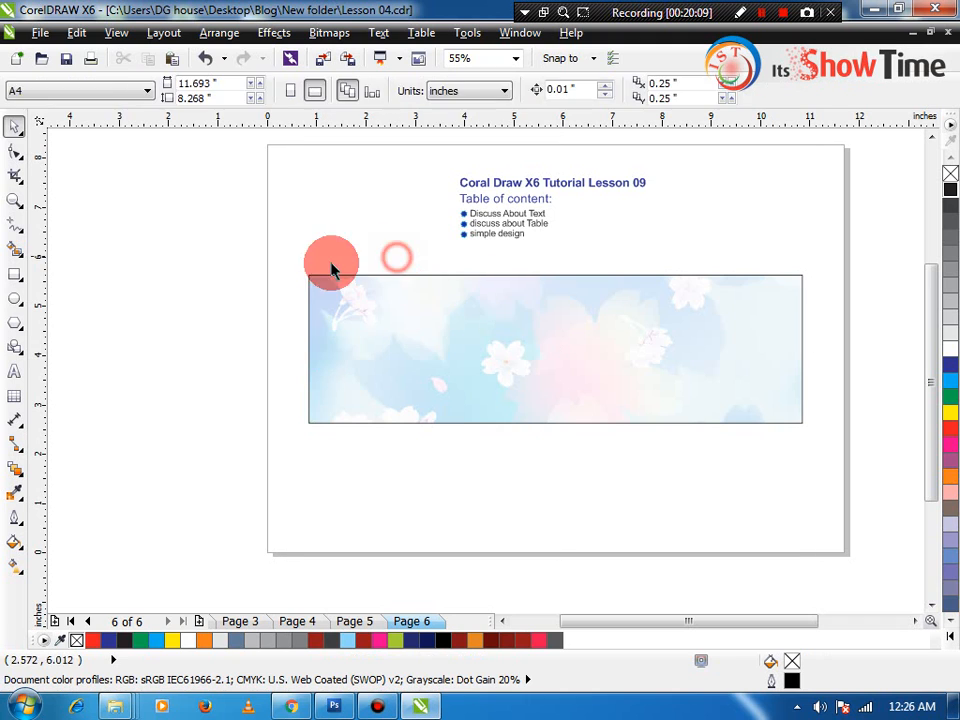
key(F2)
drag(260, 272, 821, 439)
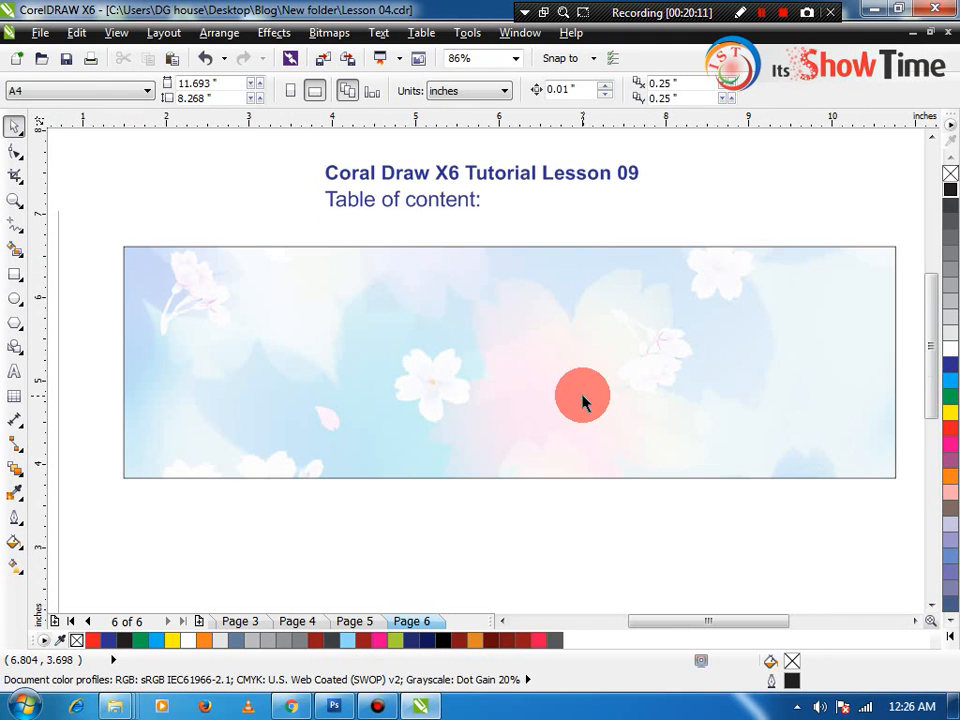
scroll(544, 425, down, 2)
click(399, 580)
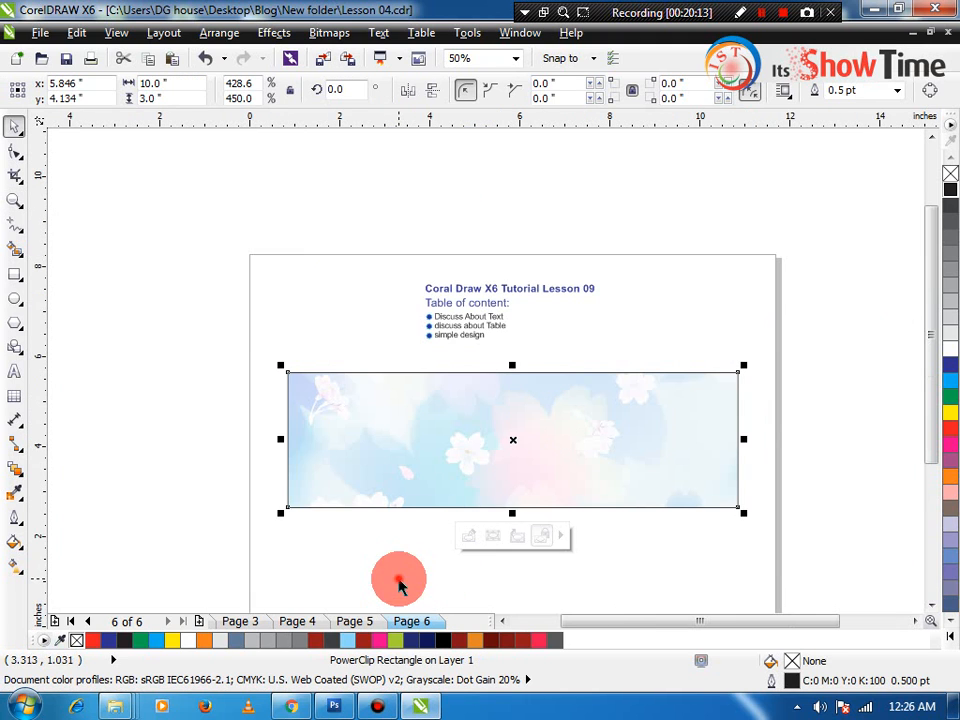
- Import Pain Plate.psd and Pain.psd together from the desktop into the CorelDRAW document
click(420, 704)
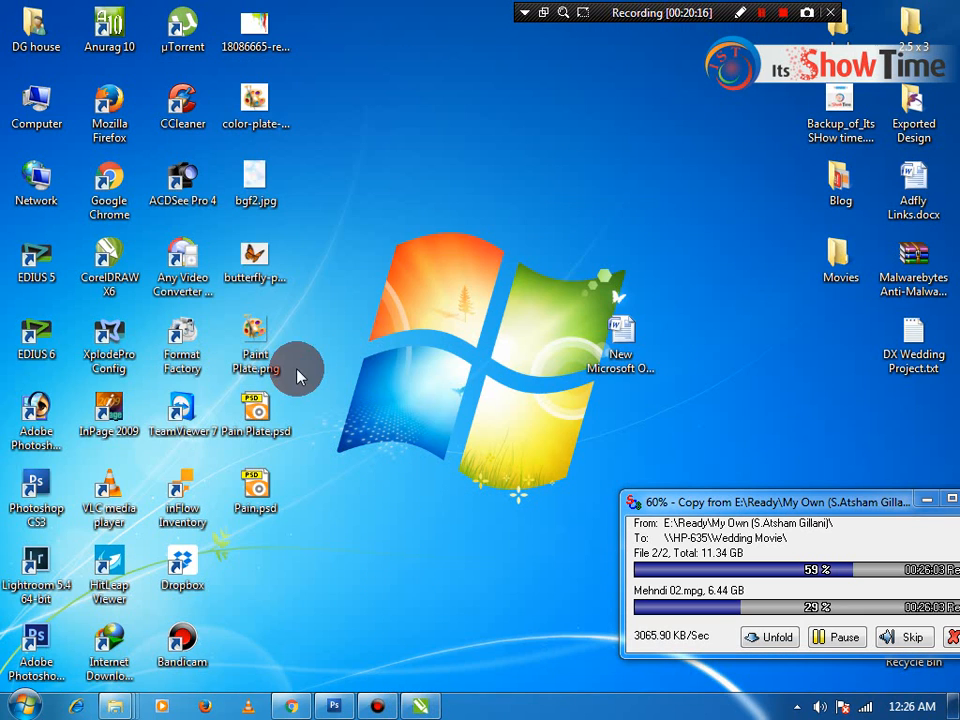
click(324, 287)
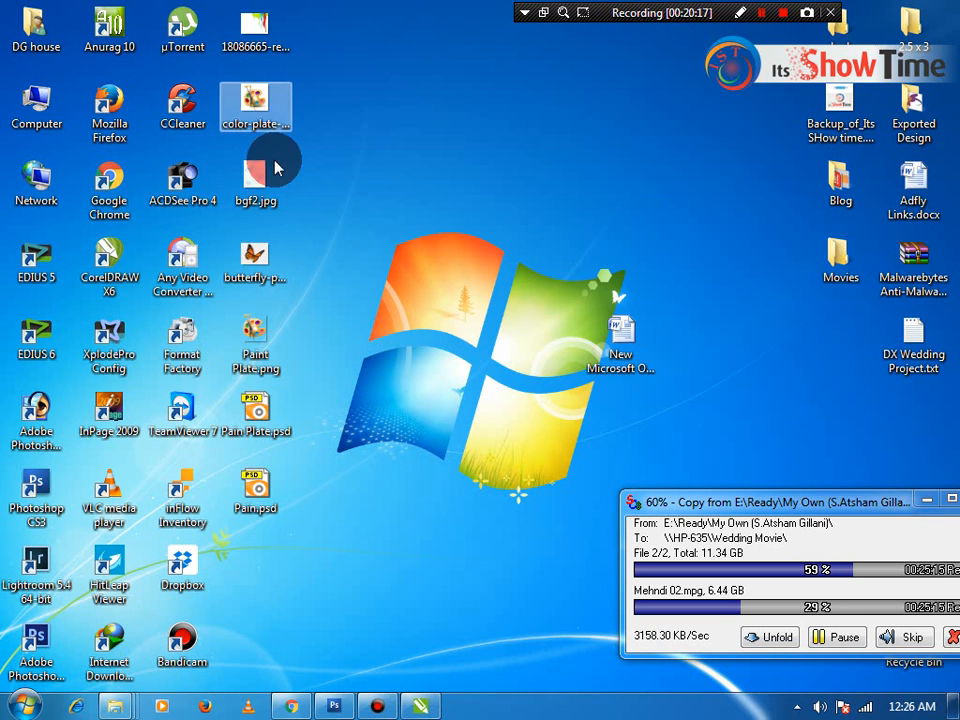
click(276, 403)
ctrl+click(258, 488)
drag(255, 458, 280, 410)
drag(176, 303, 317, 532)
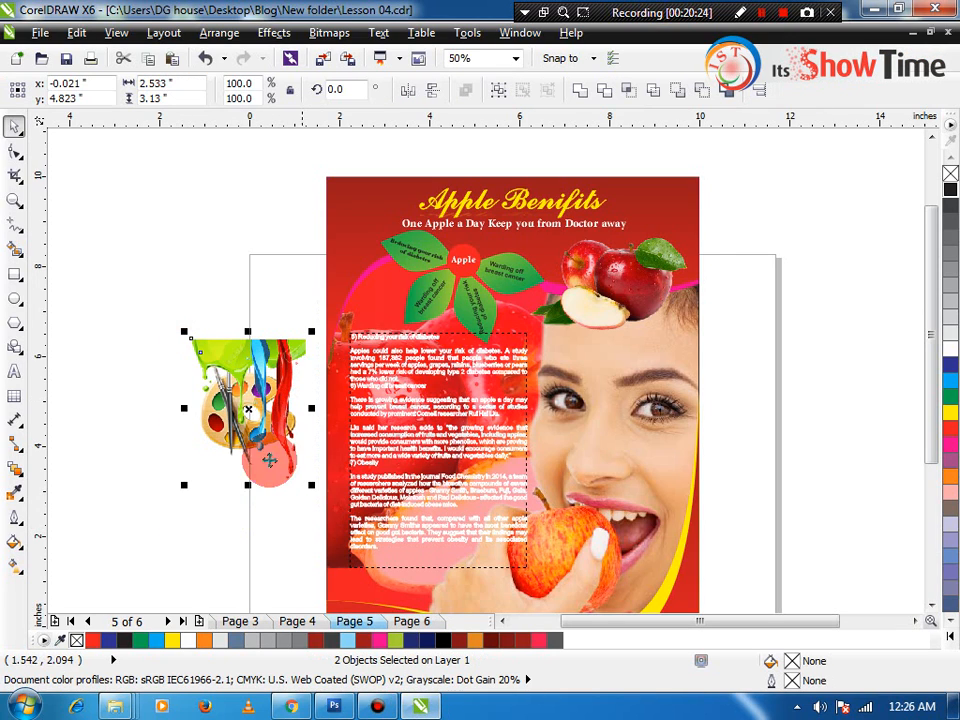
- Move the palette and paint drip images clear of the poster, and arrange them below the flower rectangle on Page 6
drag(248, 430, 171, 467)
click(422, 613)
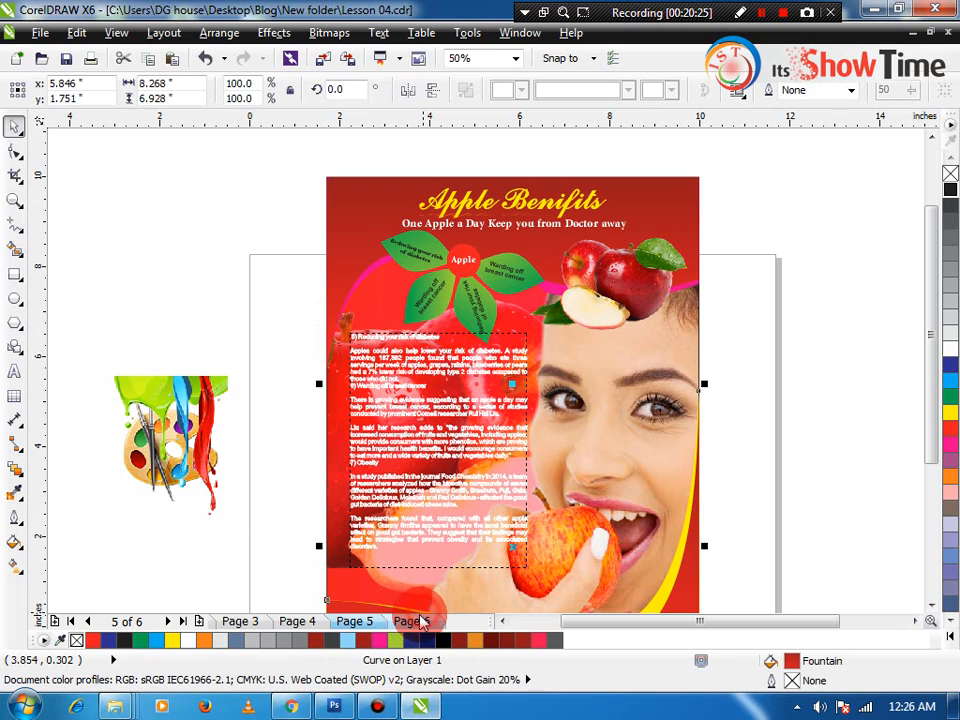
click(410, 622)
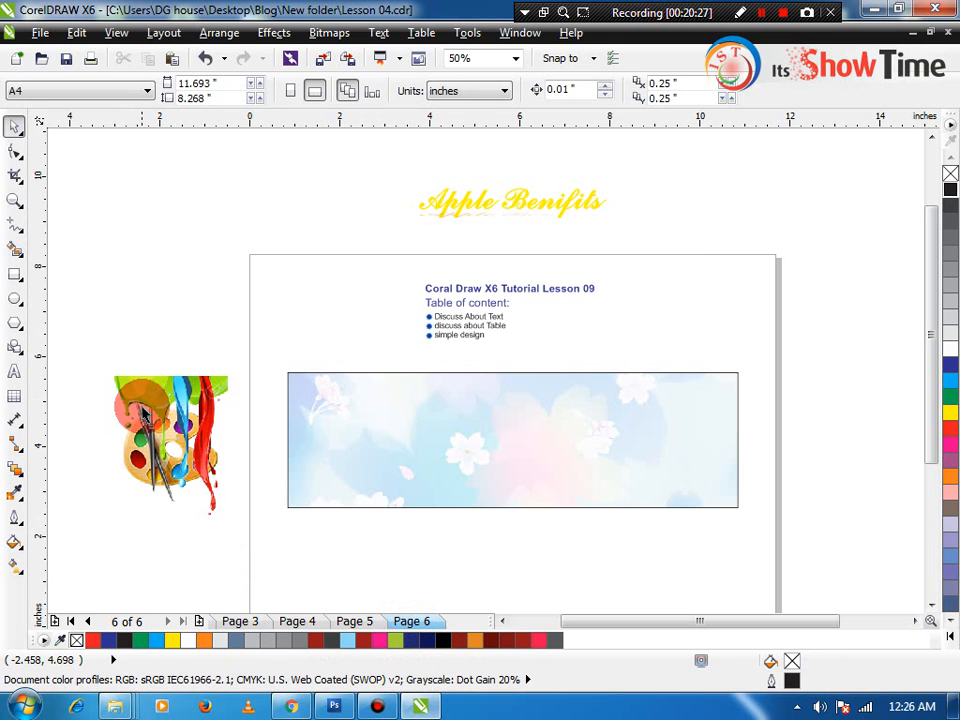
mouse_move(143, 399)
mouse_down()
mouse_move(210, 348)
mouse_move(534, 516)
mouse_move(547, 549)
mouse_up()
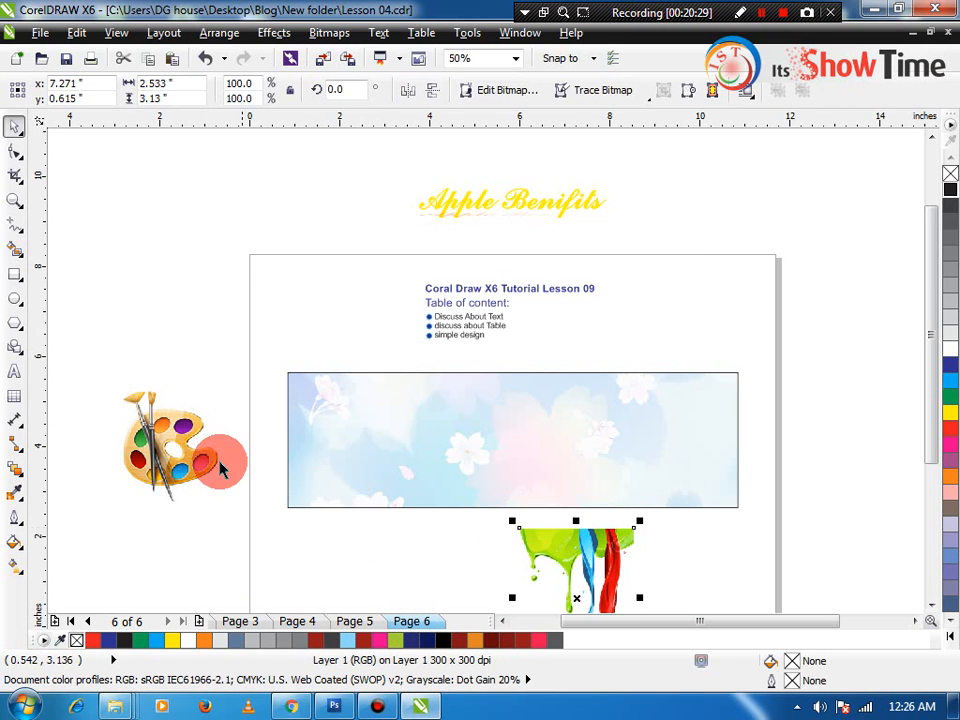
mouse_move(214, 456)
mouse_down()
mouse_move(446, 574)
mouse_move(480, 580)
mouse_up()
key(z)
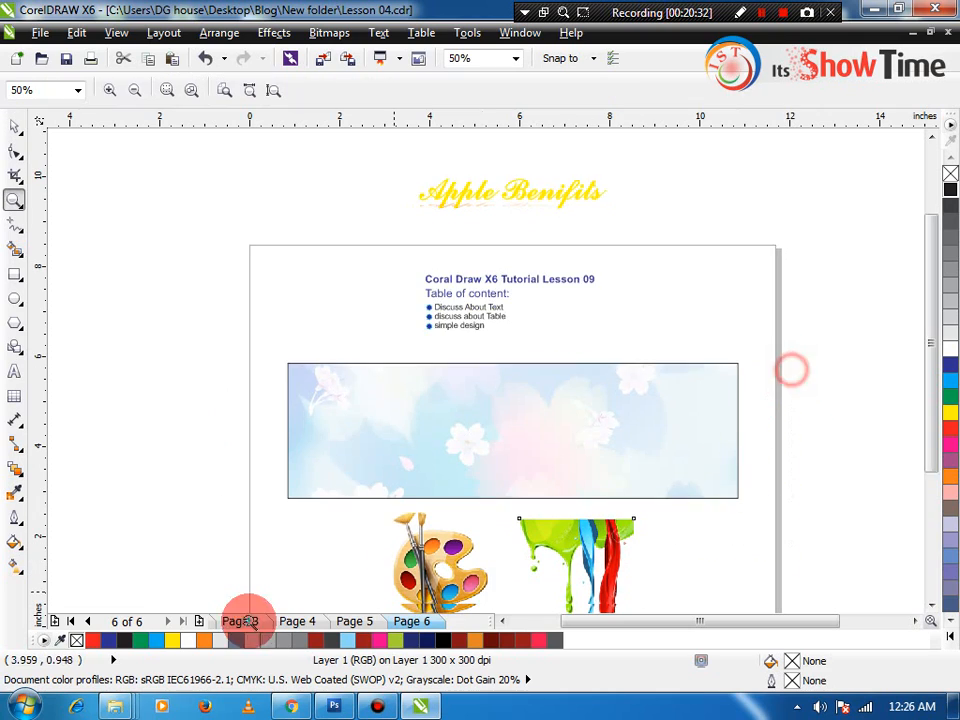
drag(793, 321, 219, 577)
- Try importing the butterfly image from the desktop onto Page 6, and delete it
click(420, 706)
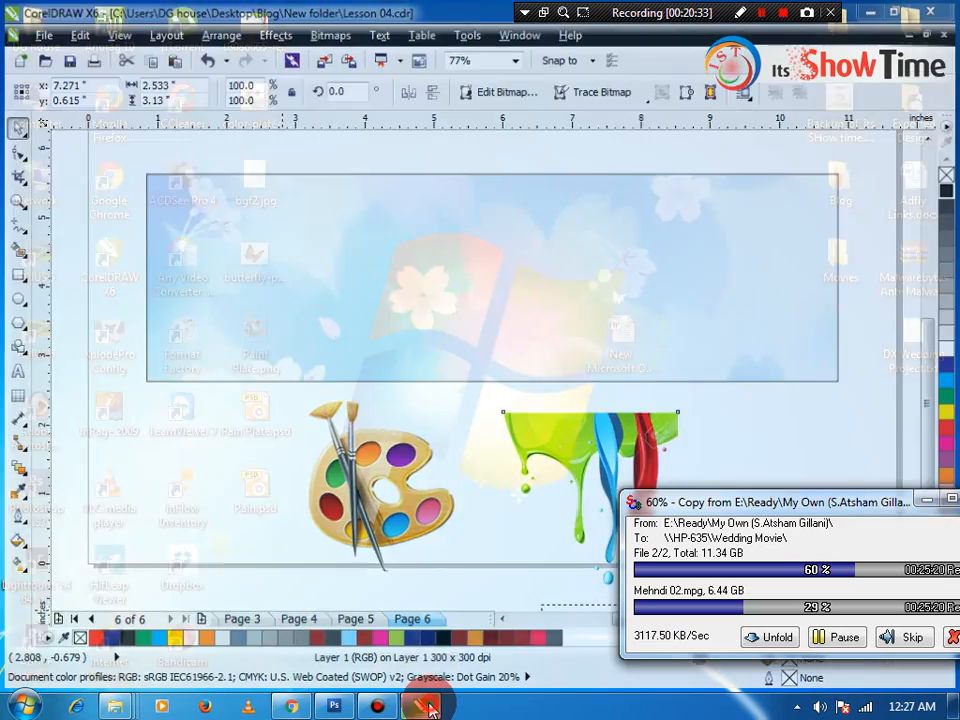
mouse_move(255, 328)
mouse_down()
mouse_move(315, 345)
mouse_move(439, 690)
mouse_move(429, 697)
mouse_move(388, 622)
mouse_move(232, 503)
mouse_up()
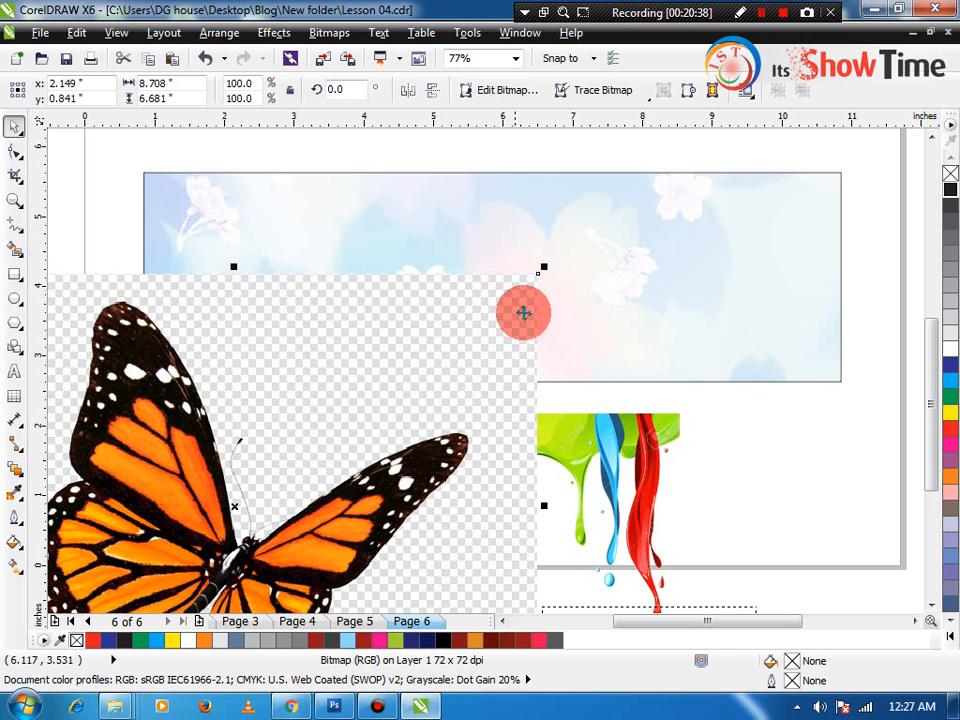
key(Delete)
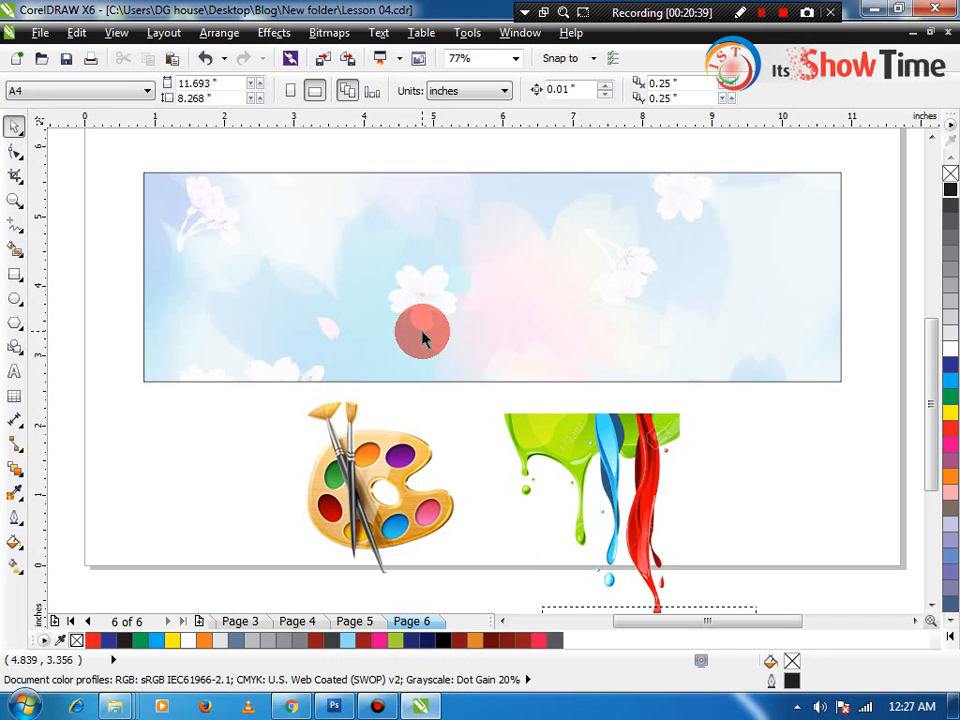
- Switch to Chrome and open the PNG Mart orange butterfly with a plain white background from the butterfly png image results
click(296, 708)
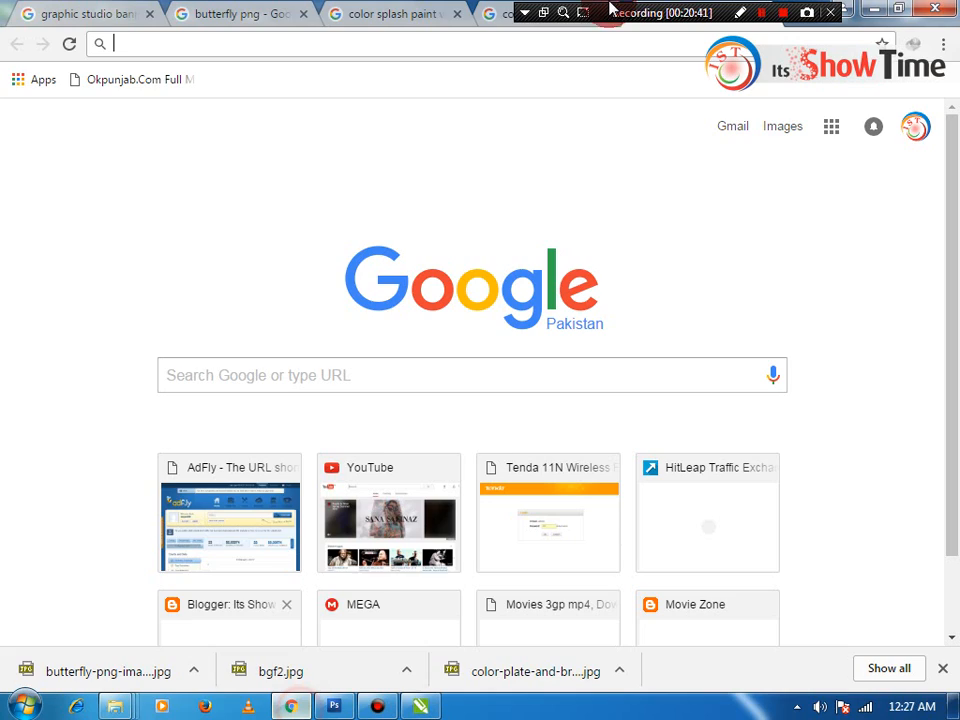
click(198, 12)
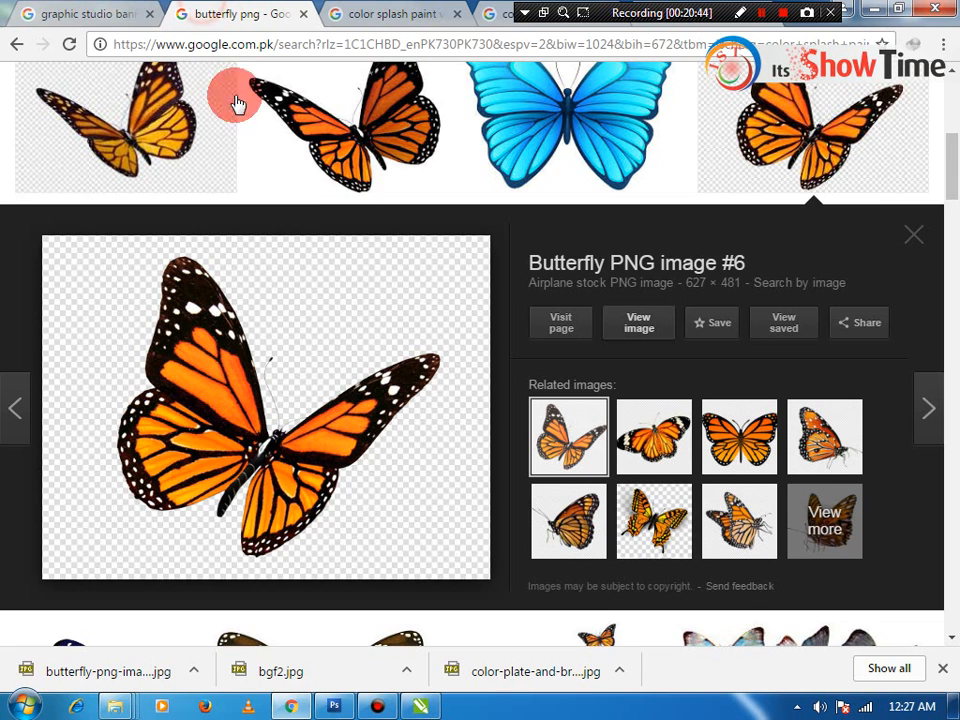
click(913, 238)
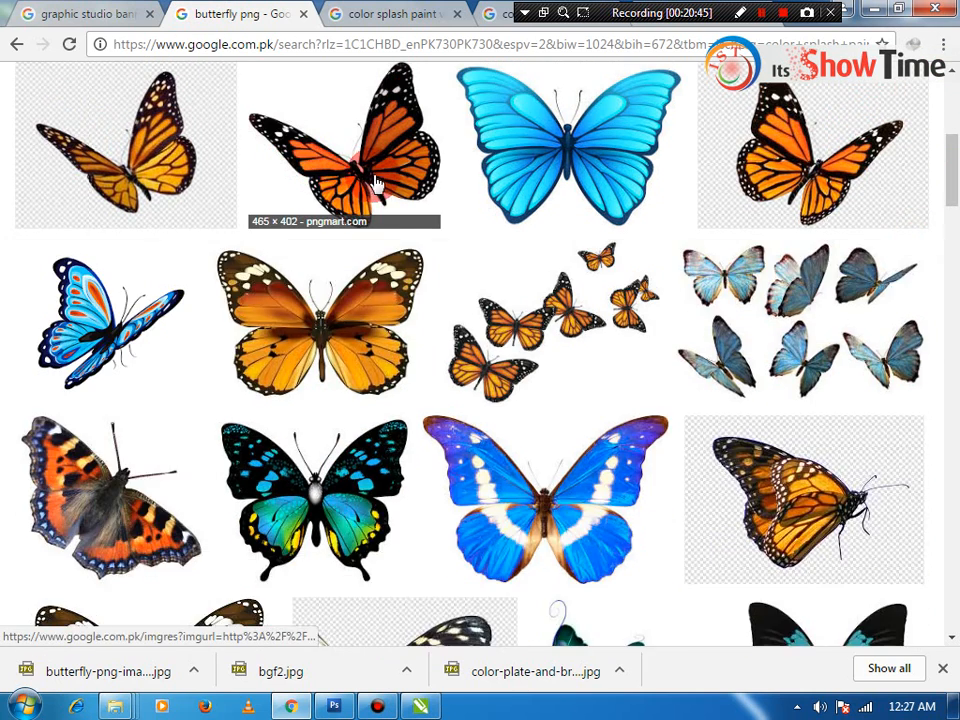
scroll(350, 170, up, 1)
click(364, 193)
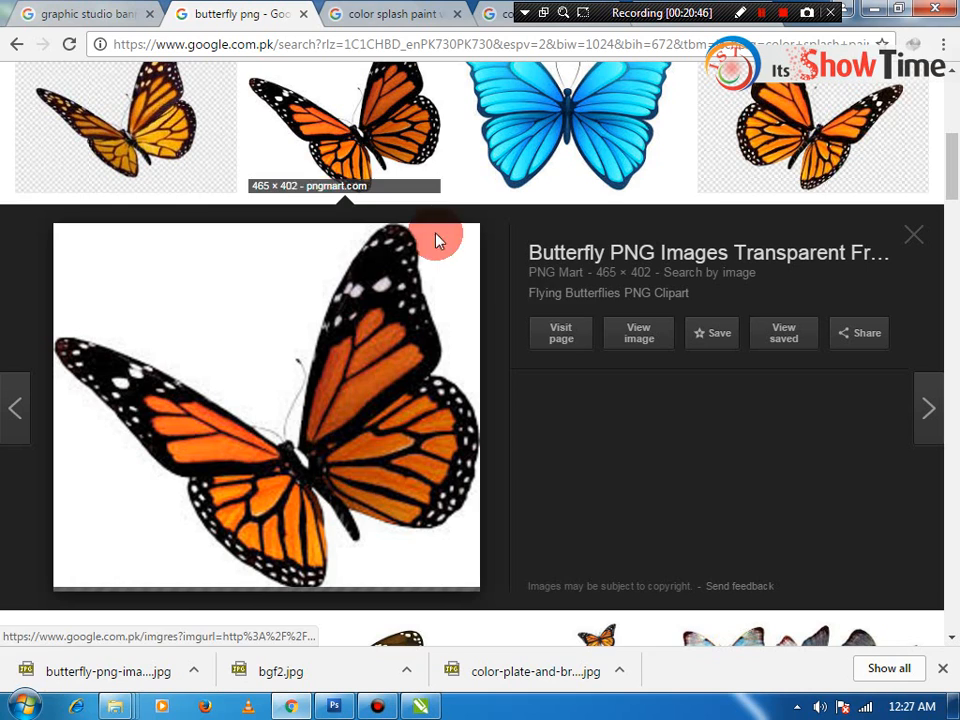
- Open the full butterfly image's page on PNG Mart, examine it, and switch back to CorelDRAW
click(622, 335)
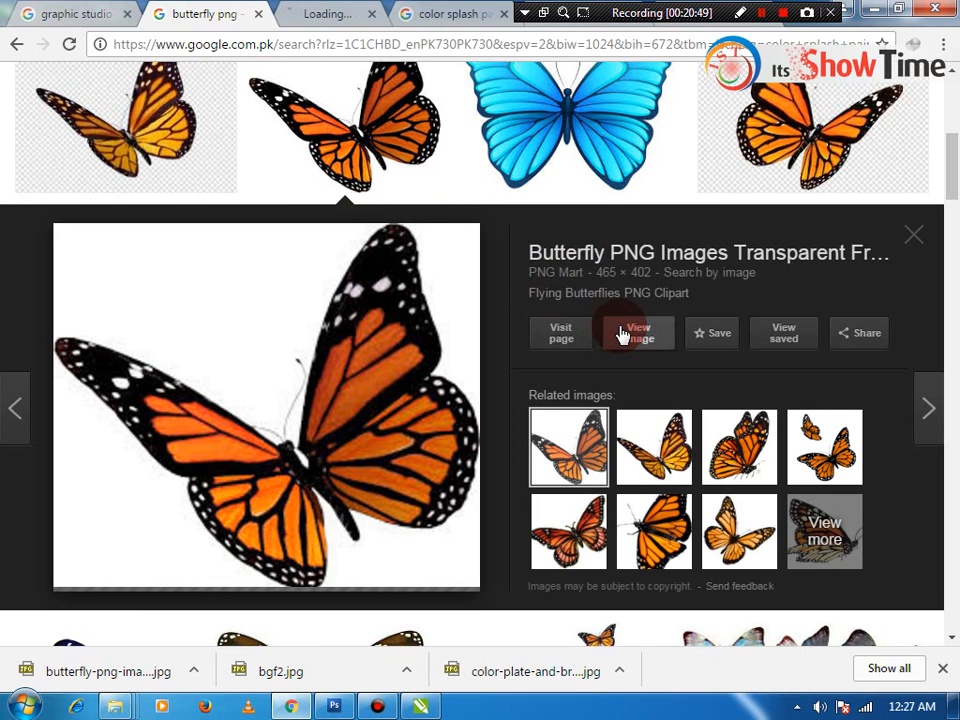
click(333, 16)
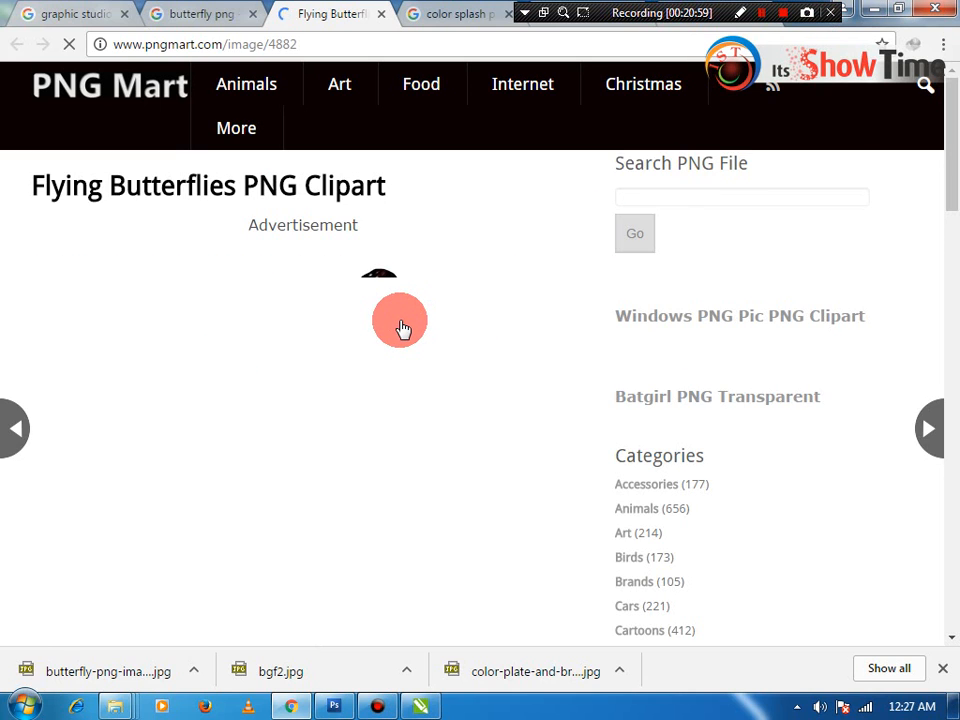
click(400, 323)
click(876, 9)
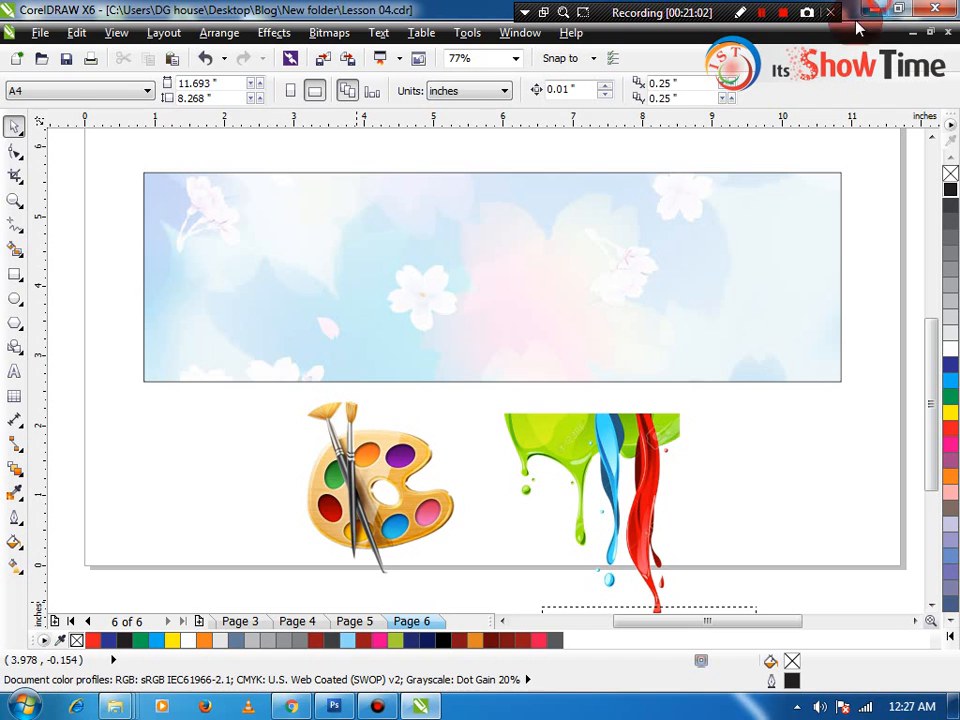
- Scale the palette image below the banner down around its centre to less than half its size
click(380, 490)
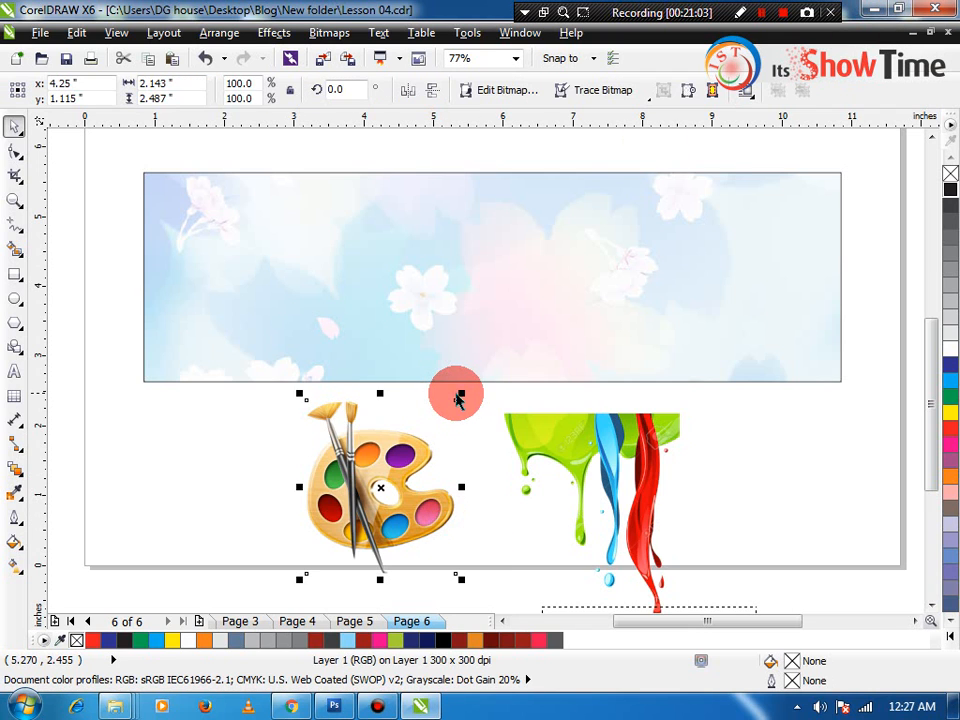
drag(456, 393, 413, 452)
click(606, 428)
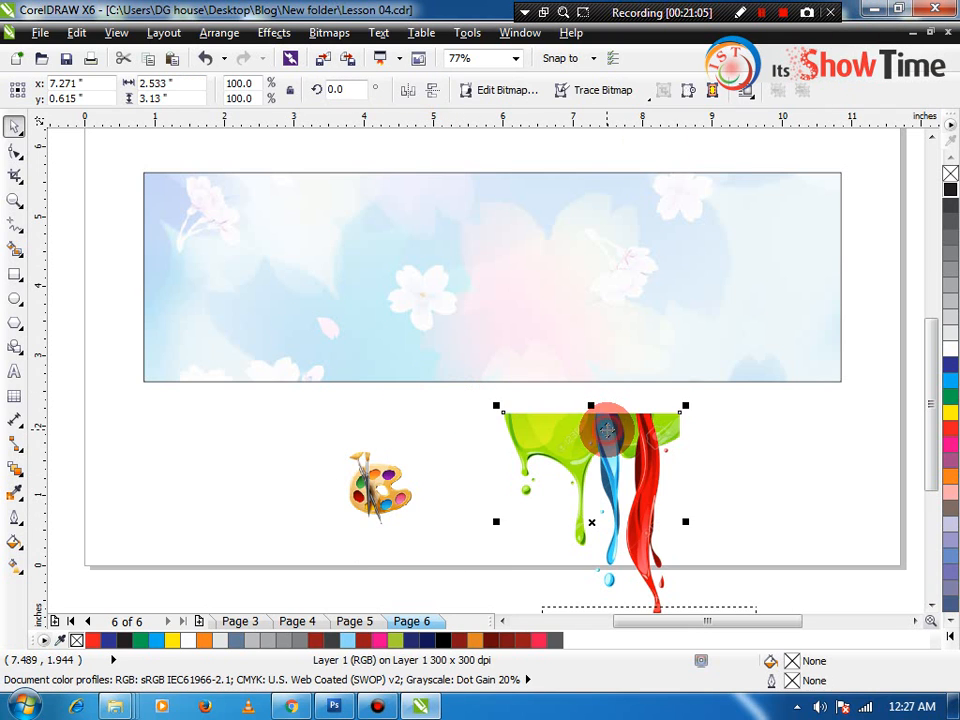
shift+click(688, 344)
click(716, 493)
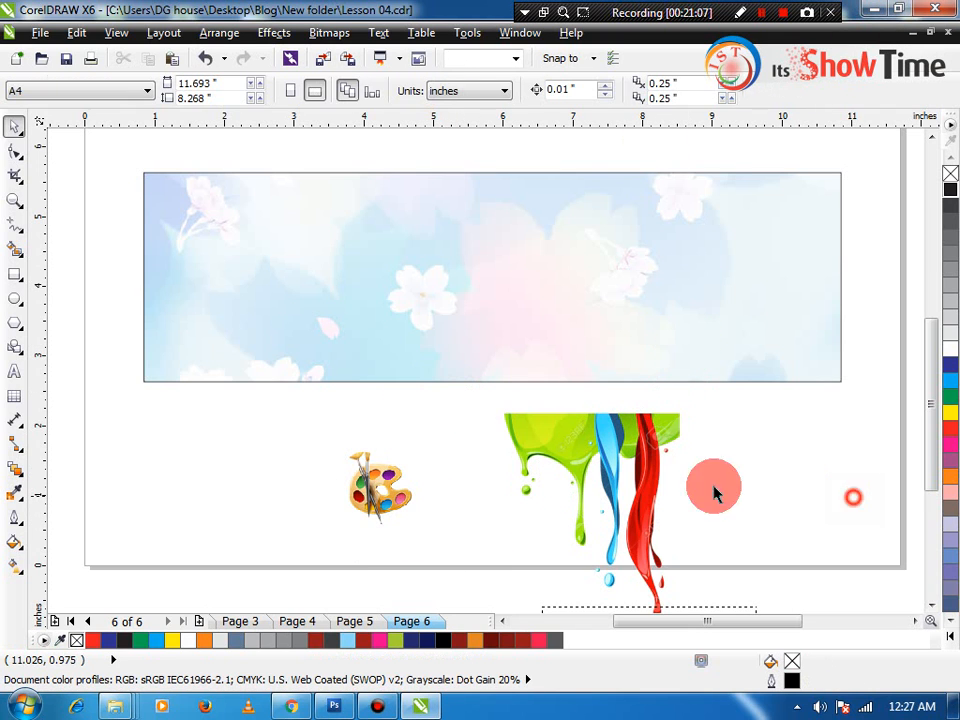
- Add the artistic text "Design Studio" and align it to the banner's horizontal centre and top edge
click(12, 371)
click(97, 440)
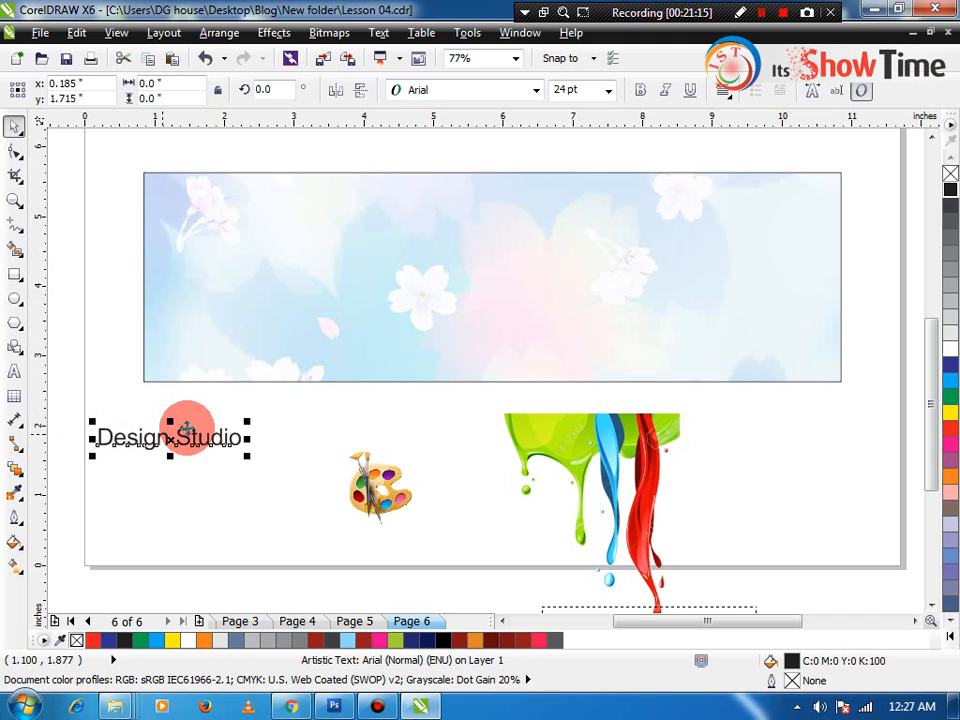
shift+click(343, 360)
key(c)
key(t)
click(285, 450)
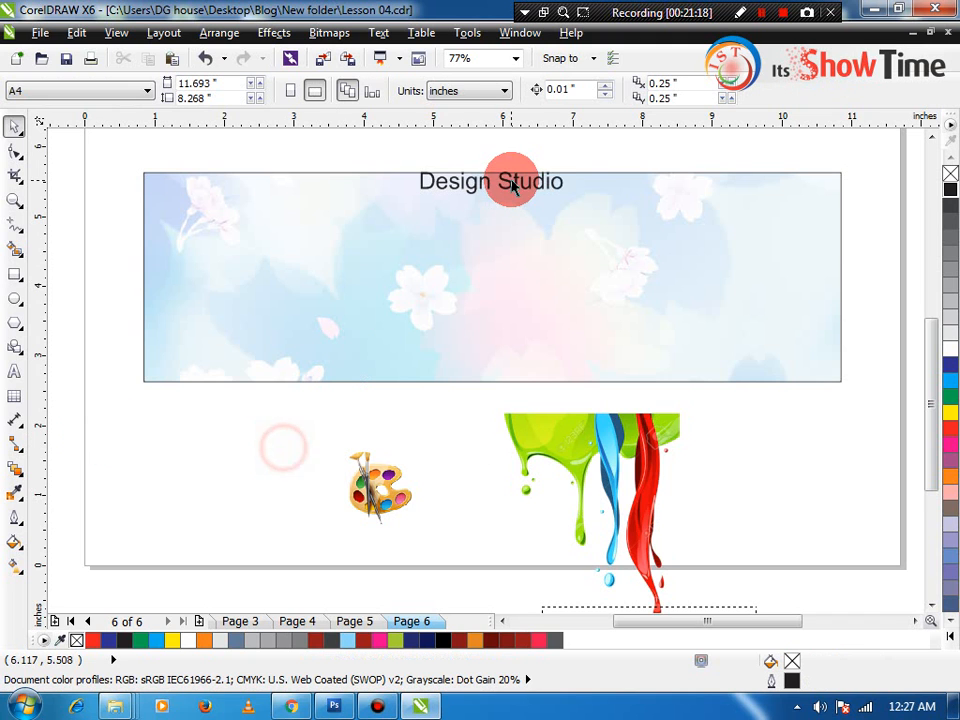
- Move the Design Studio text slightly below the banner's top edge and set its font to Aurora BdCn BT
click(512, 185)
click(476, 91)
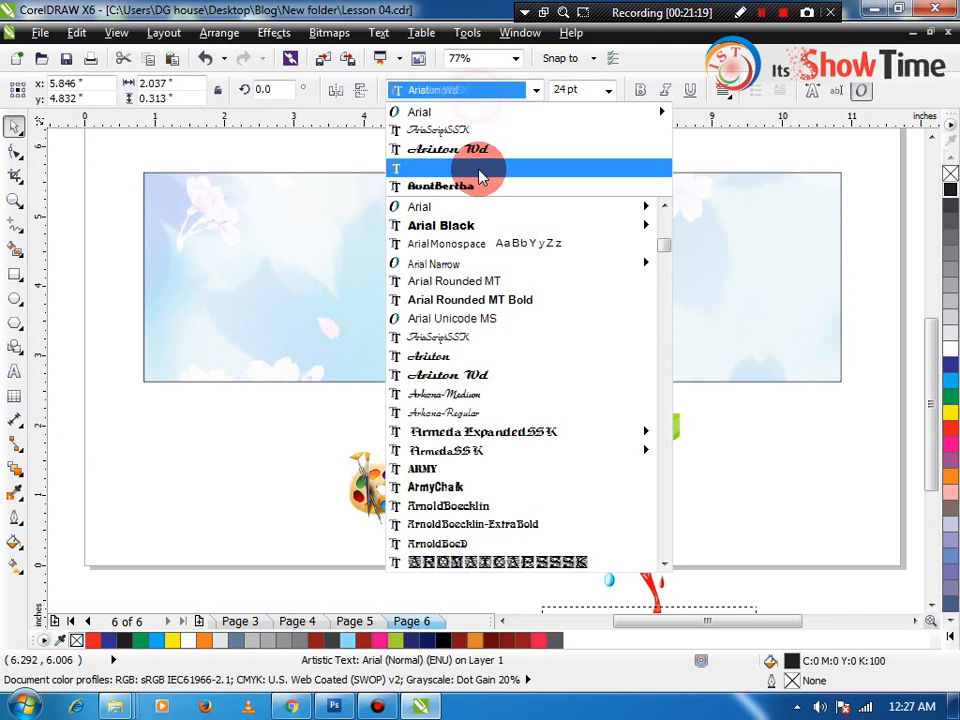
scroll(531, 257, down, 6)
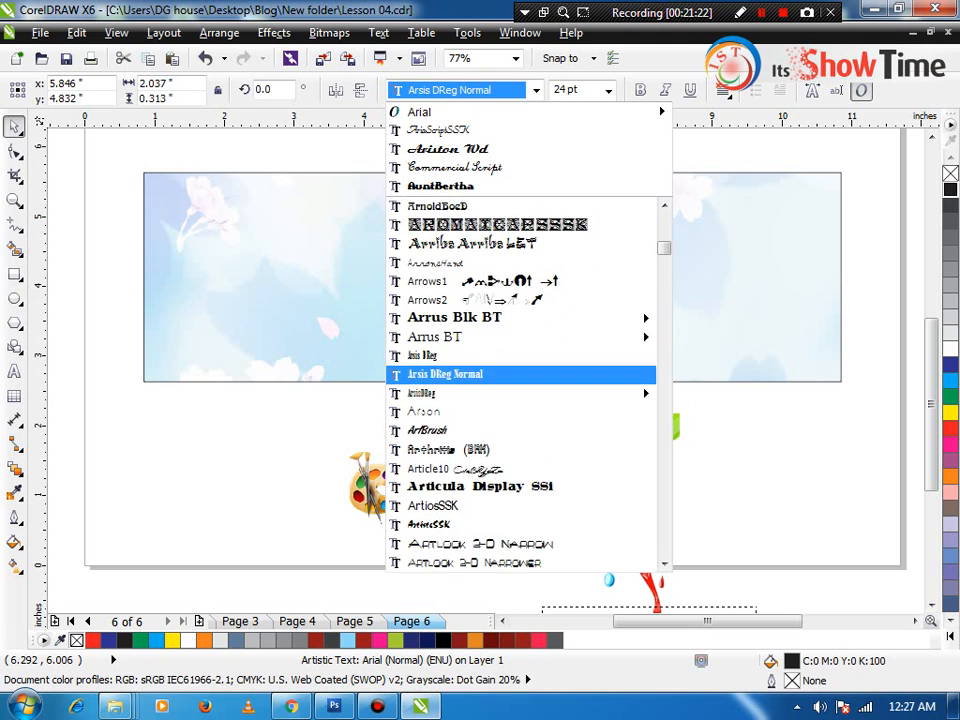
scroll(521, 429, down, 4)
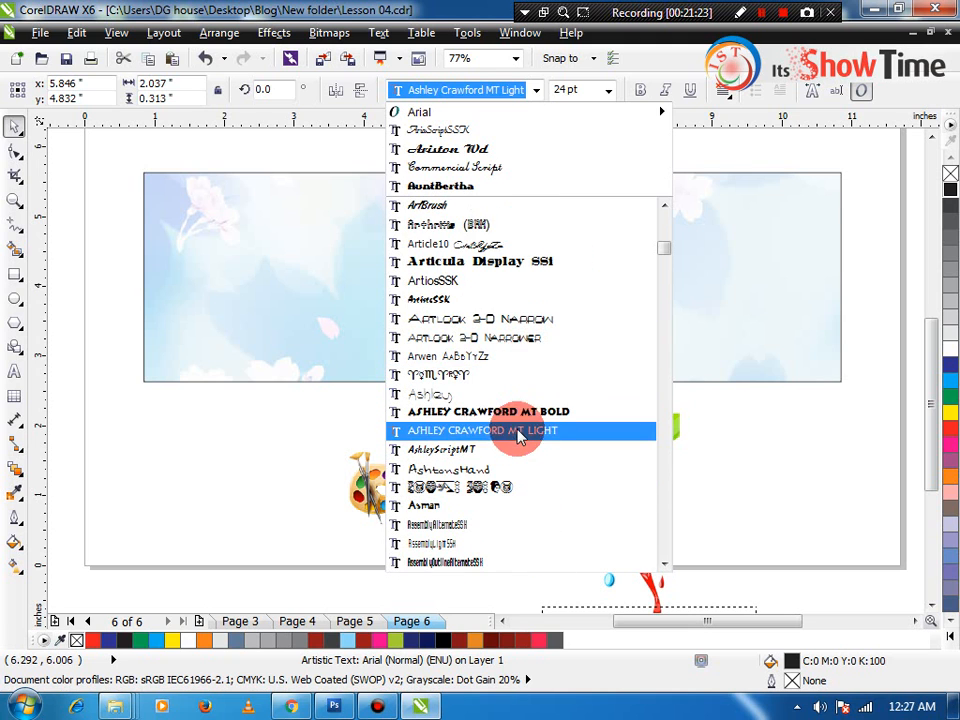
scroll(519, 437, down, 5)
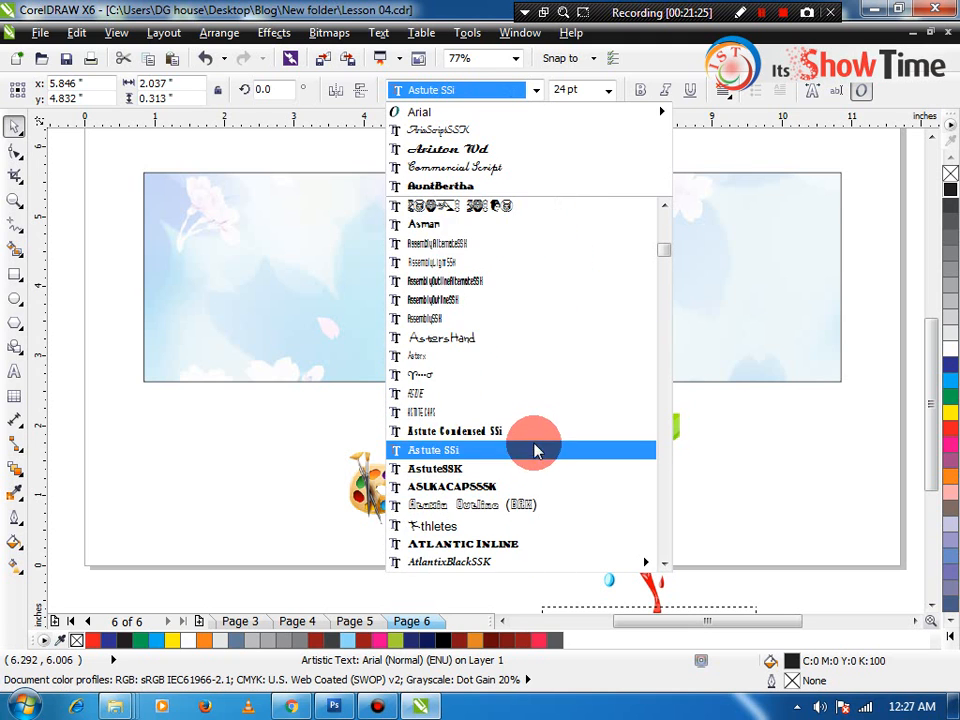
scroll(533, 450, down, 3)
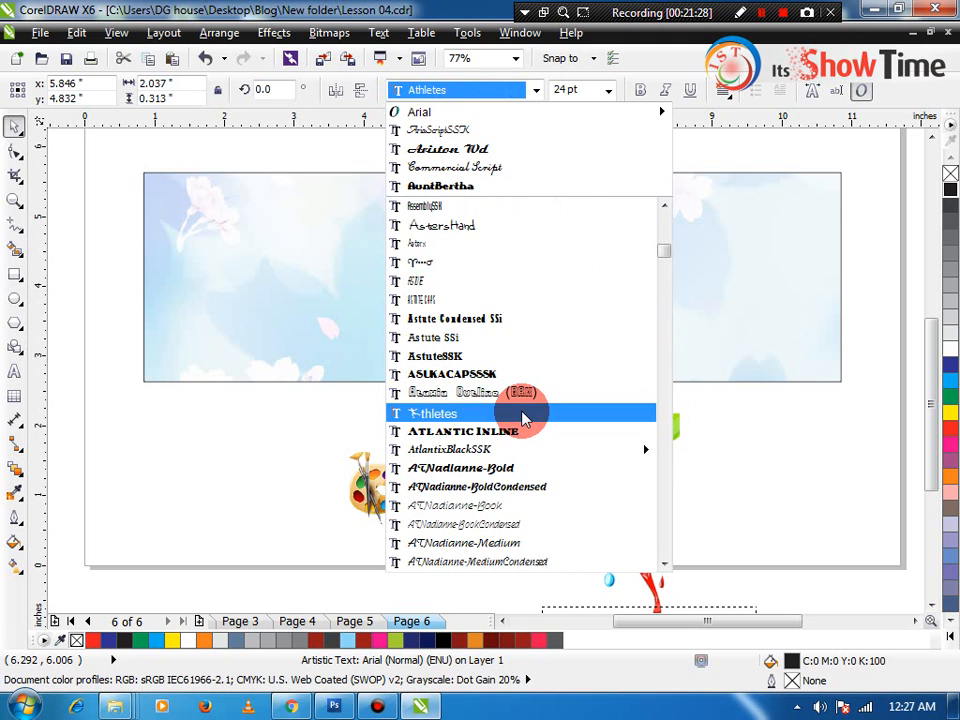
scroll(521, 420, down, 5)
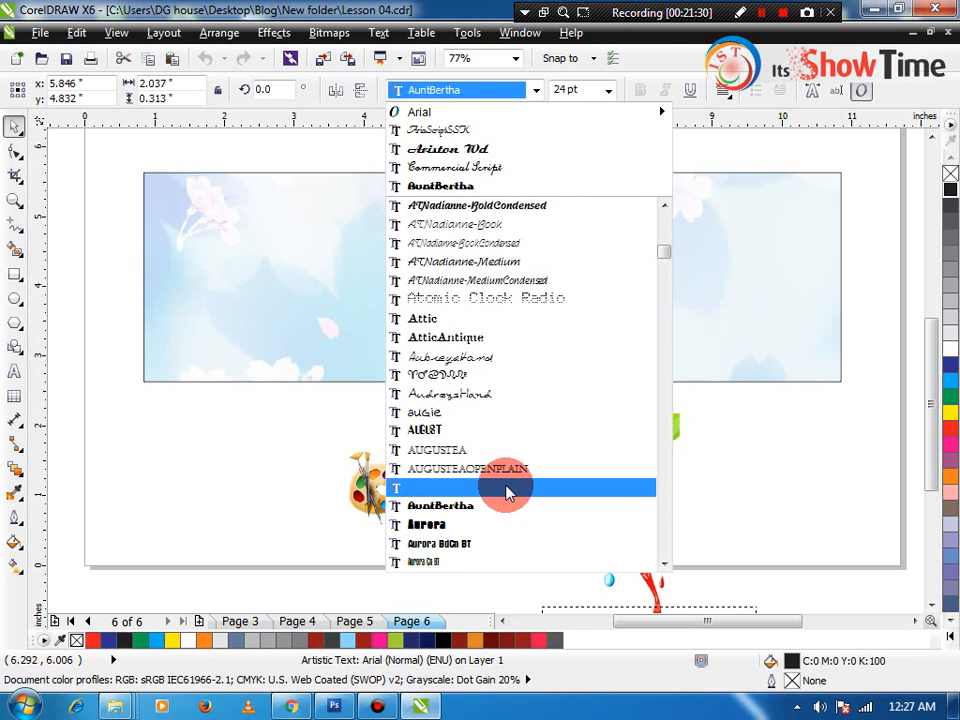
scroll(518, 410, down, 3)
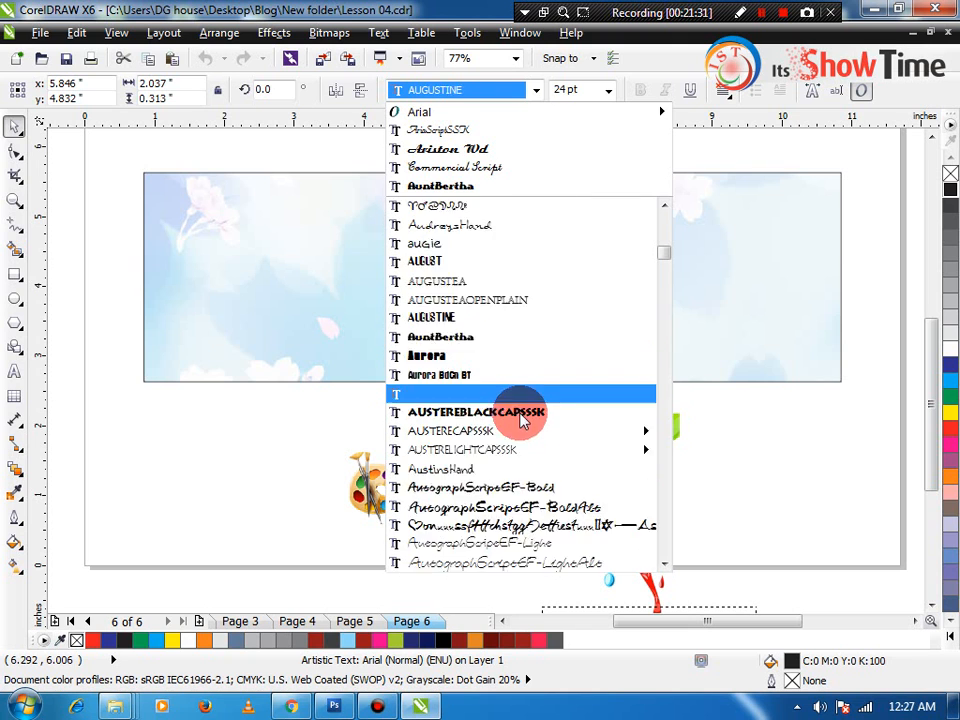
scroll(521, 420, down, 2)
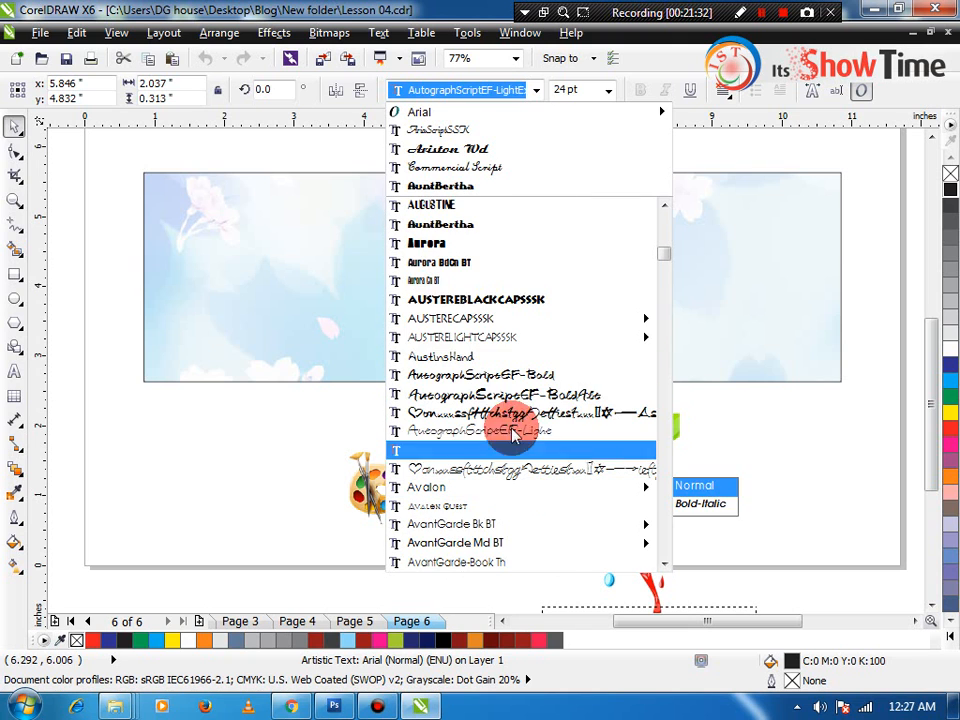
click(520, 256)
- Try the BalmoralPlain font on the Design Studio text and enlarge it to about 5.1 inches wide
click(536, 90)
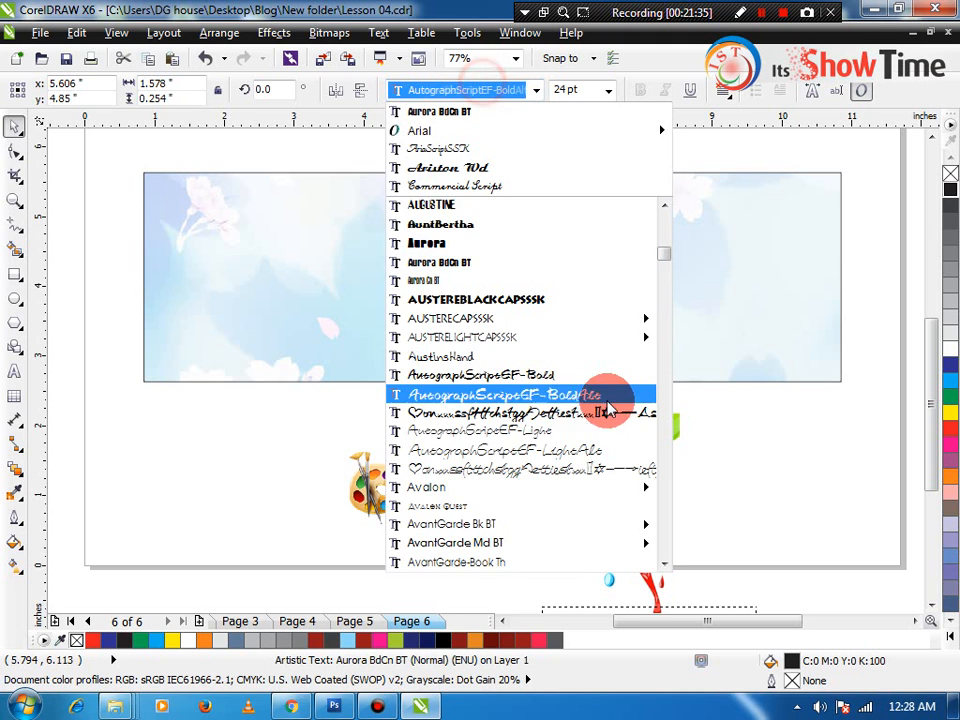
scroll(595, 425, down, 4)
scroll(563, 435, down, 4)
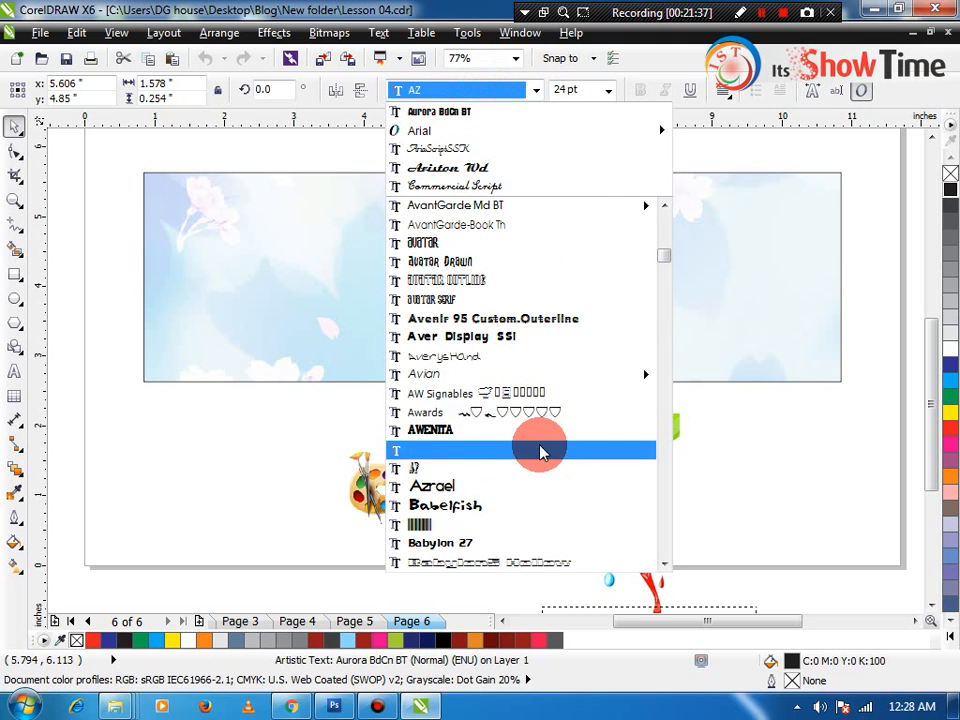
scroll(535, 513, down, 6)
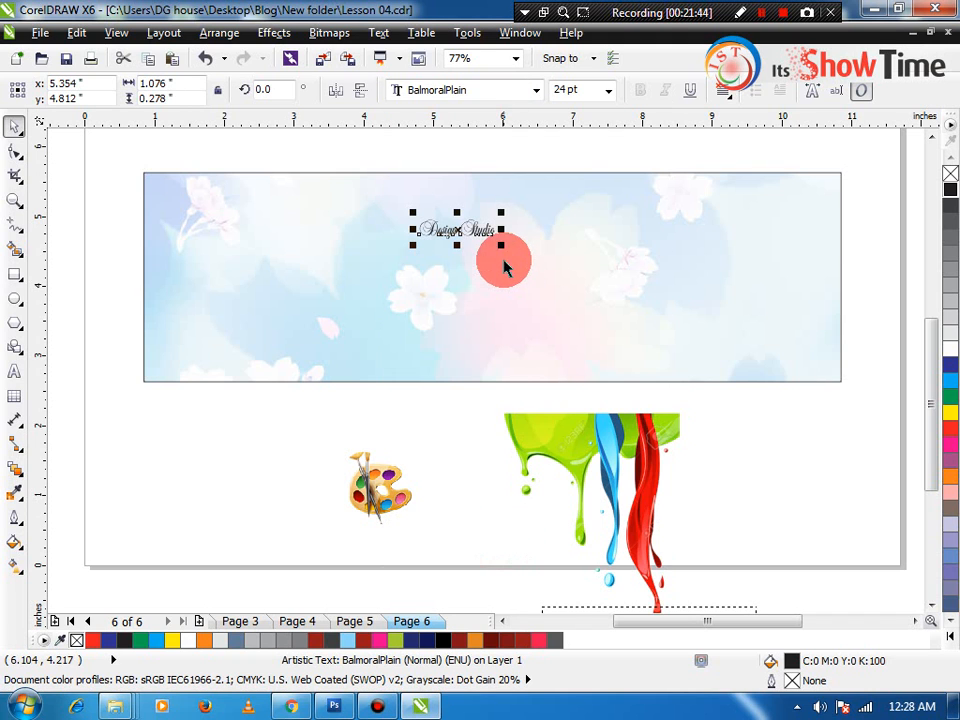
drag(501, 246, 636, 298)
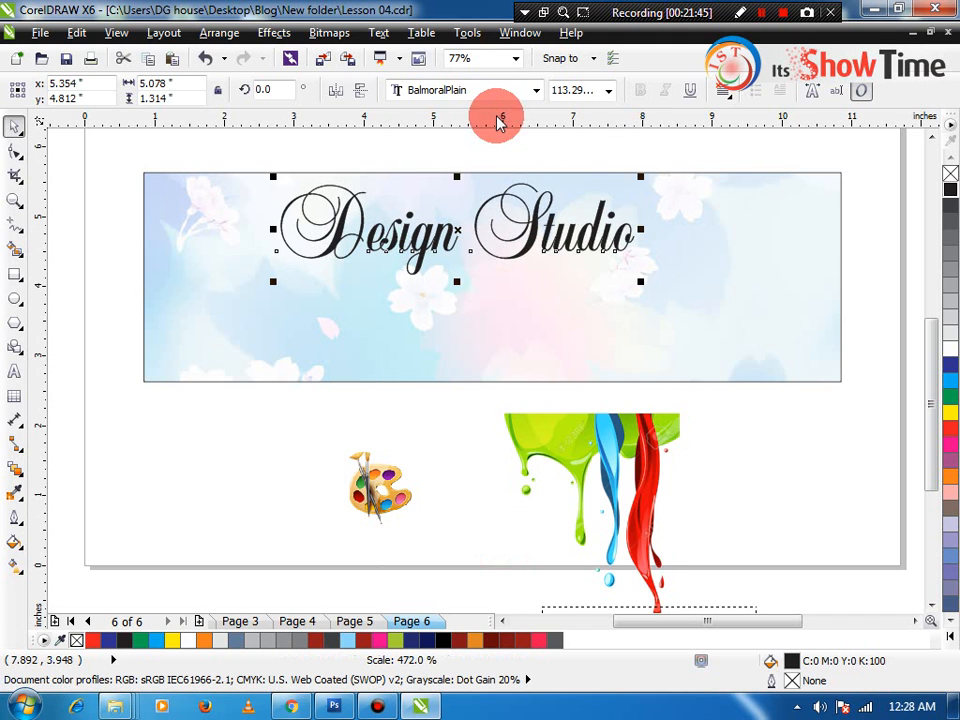
- Set the Design Studio text's font to Banff and scale it down to about 4.65 inches wide
click(489, 88)
scroll(576, 497, down, 2)
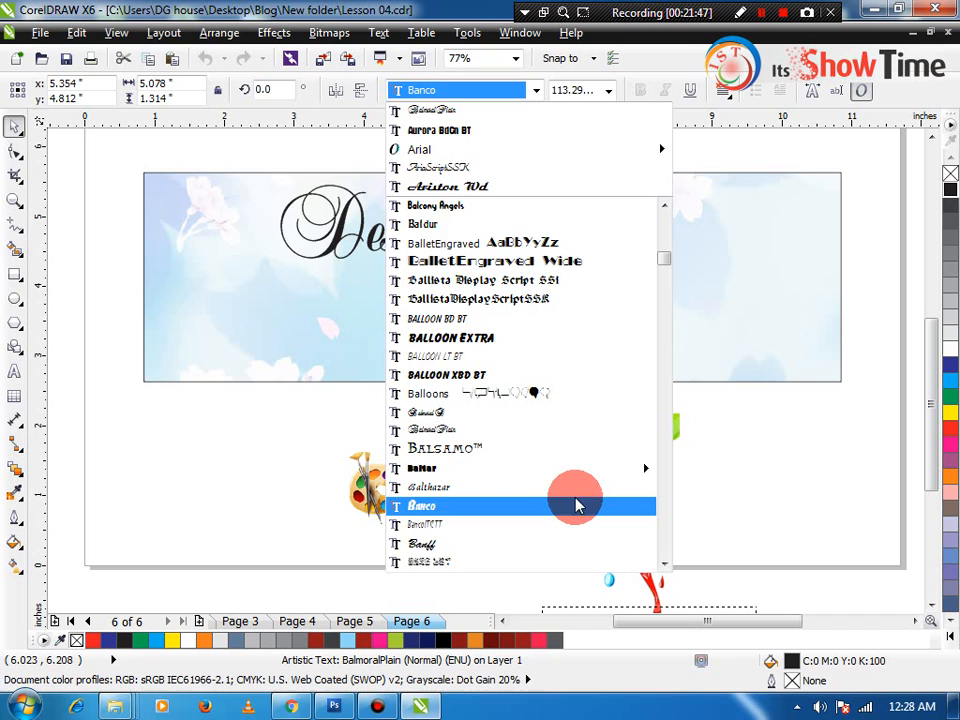
scroll(560, 500, down, 1)
click(468, 488)
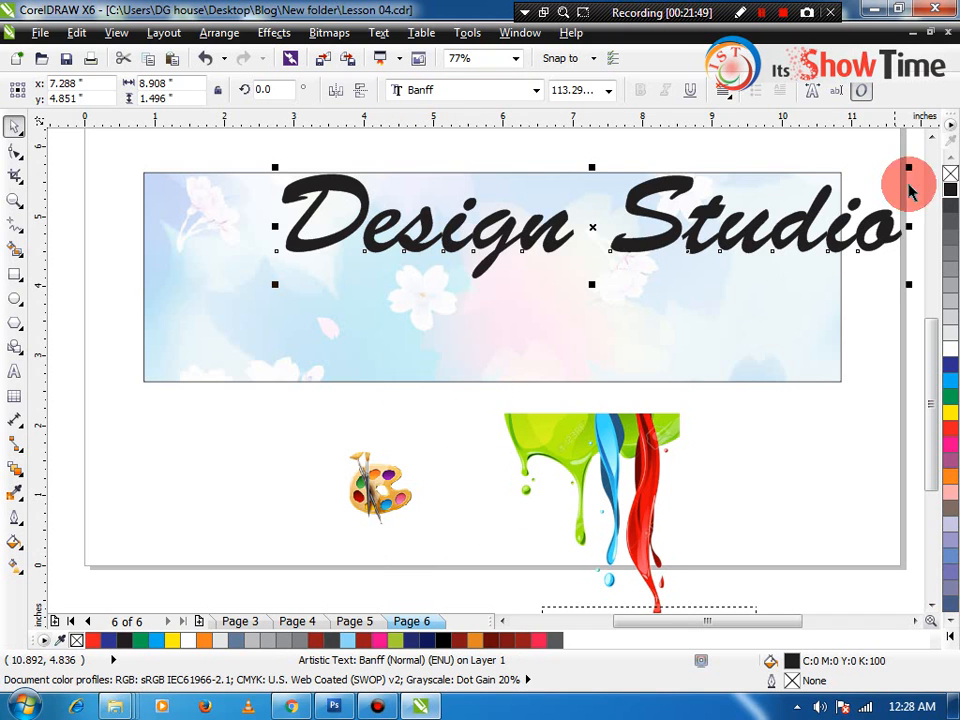
drag(912, 170, 707, 242)
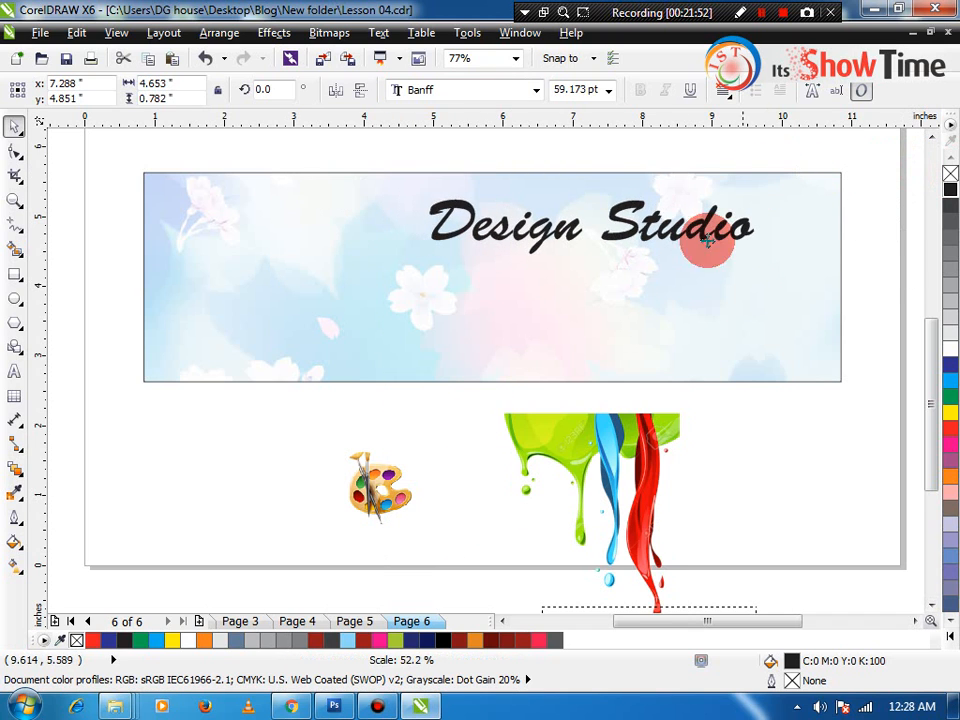
- Centre the Design Studio text horizontally on the banner rectangle
shift+click(639, 294)
key(c)
click(418, 450)
click(522, 438)
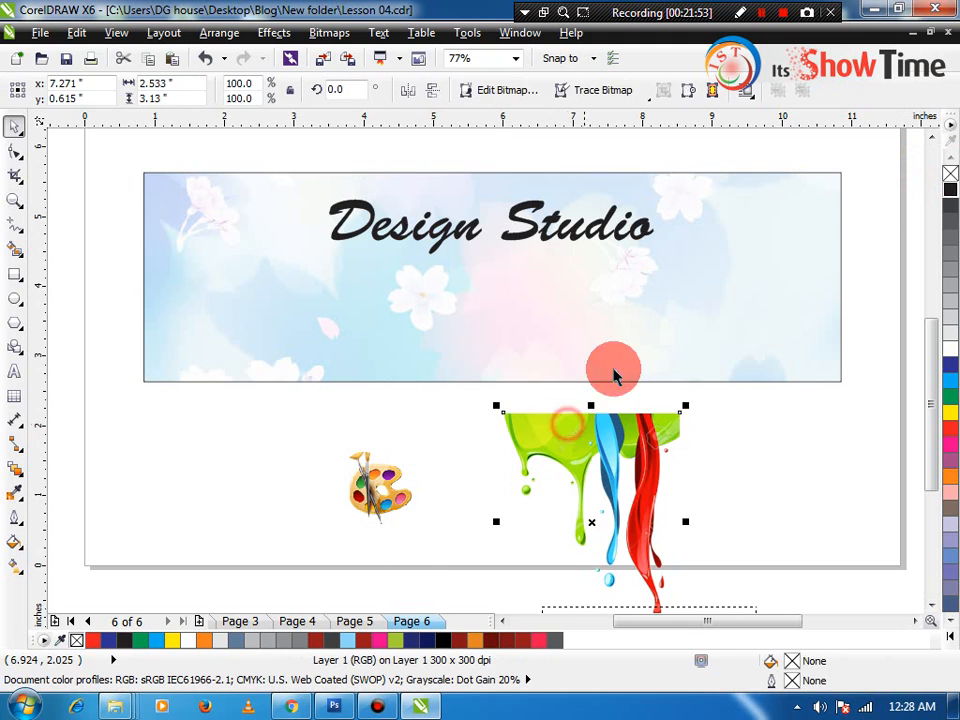
- Shrink the Design Studio text to about 3.9 inches wide and move it into the banner's left half
click(565, 240)
drag(652, 195, 634, 194)
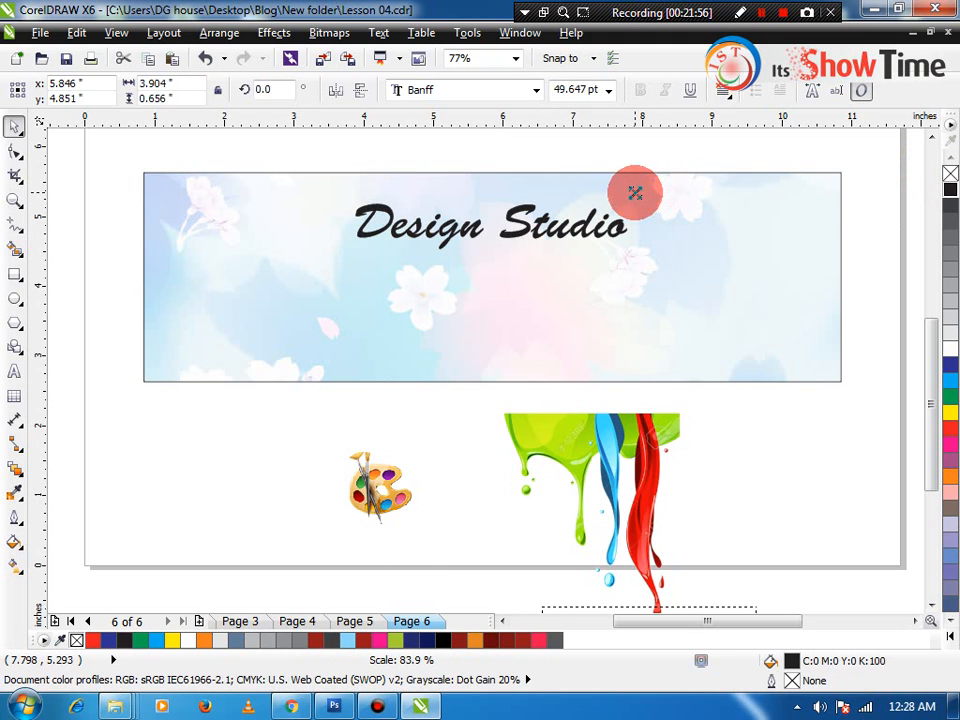
drag(530, 228, 368, 228)
- Enlarge the Design Studio text to about 4.7 inches wide, keeping its upper-left corner in place
click(349, 426)
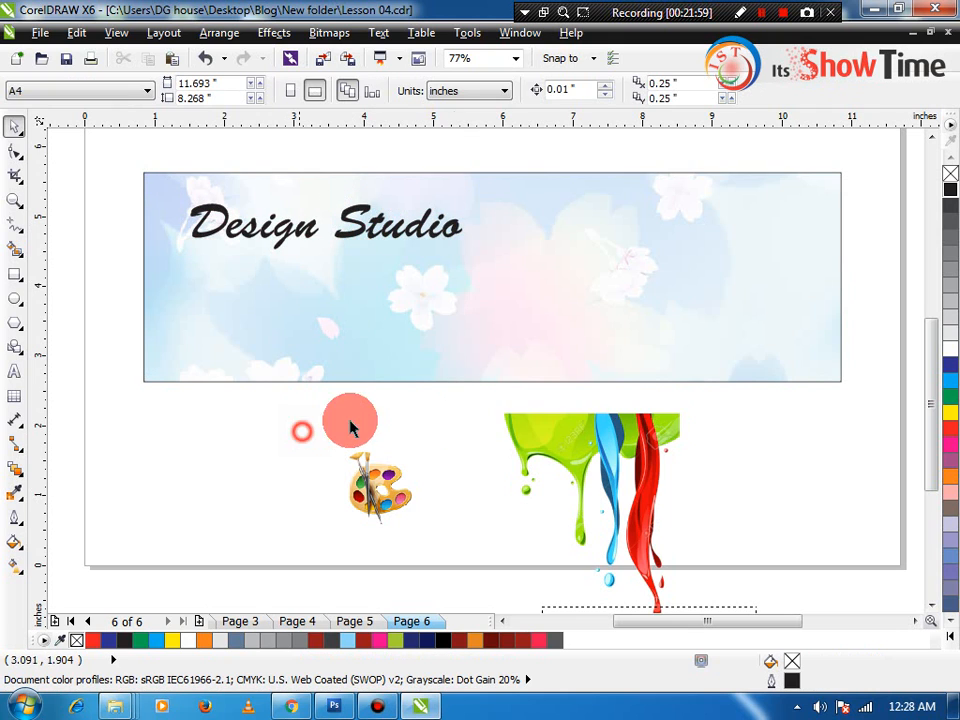
click(540, 441)
click(457, 236)
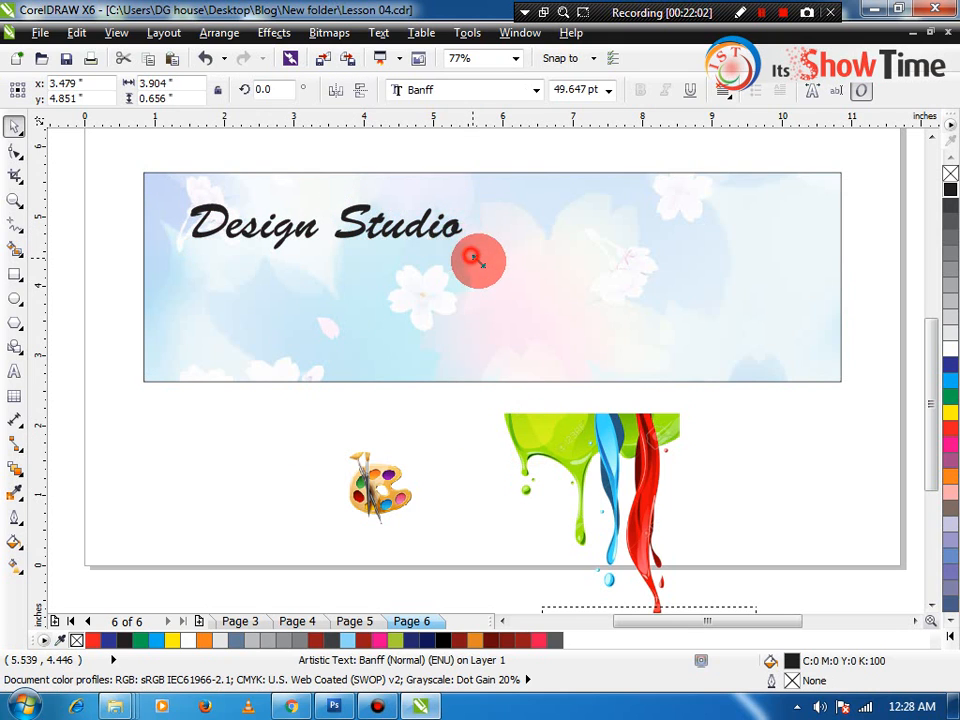
drag(473, 258, 525, 285)
click(470, 440)
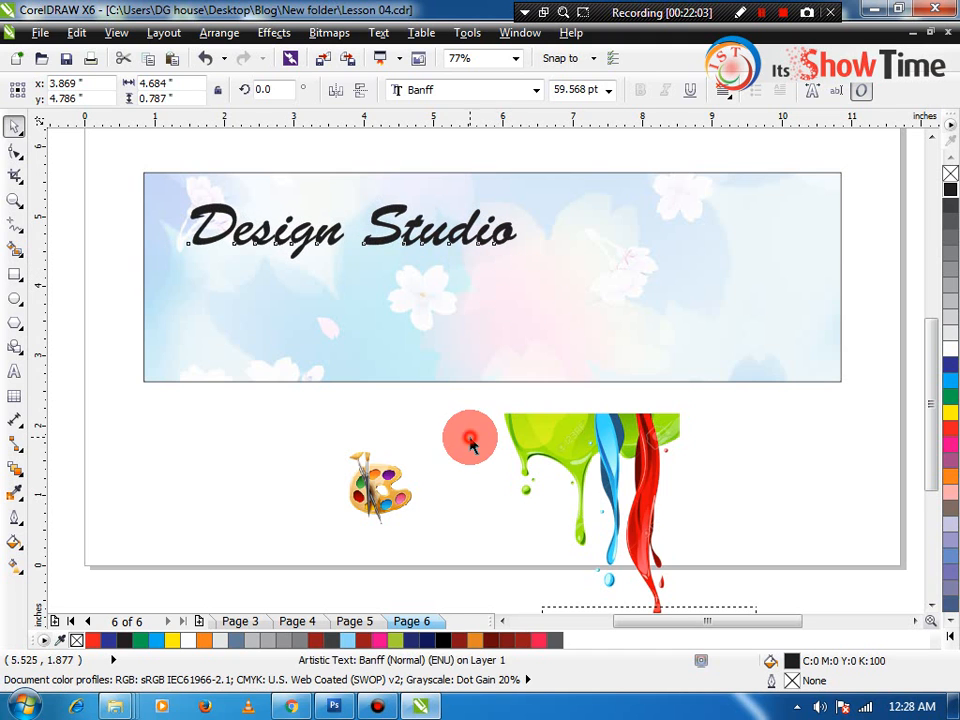
- Scale the paint drip image down to about 1.4 inches wide and place it across the banner's lower edge near the middle
drag(575, 433, 440, 253)
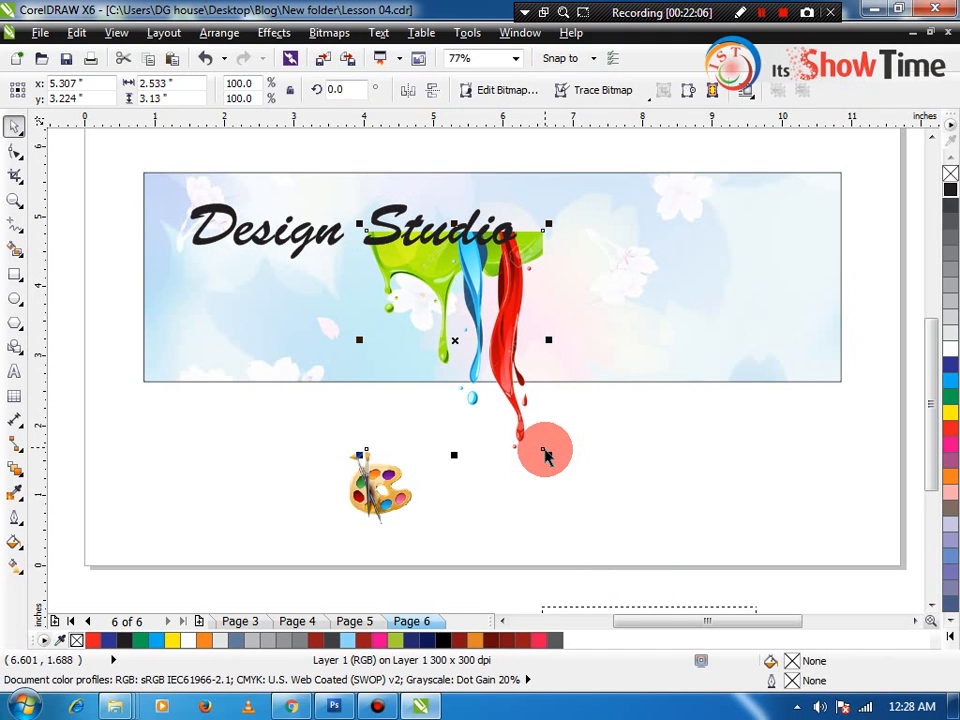
drag(547, 455, 463, 350)
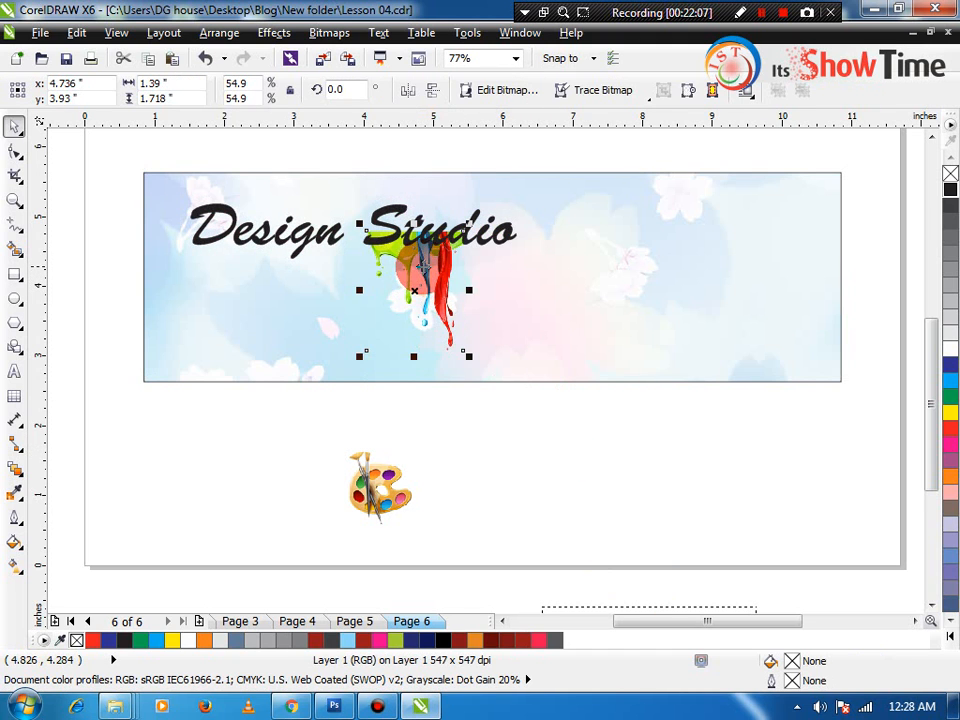
mouse_move(400, 265)
mouse_down()
mouse_move(494, 275)
mouse_move(486, 272)
mouse_move(489, 345)
mouse_up()
- Fill the Design Studio text with red and give it a white outline
key(z)
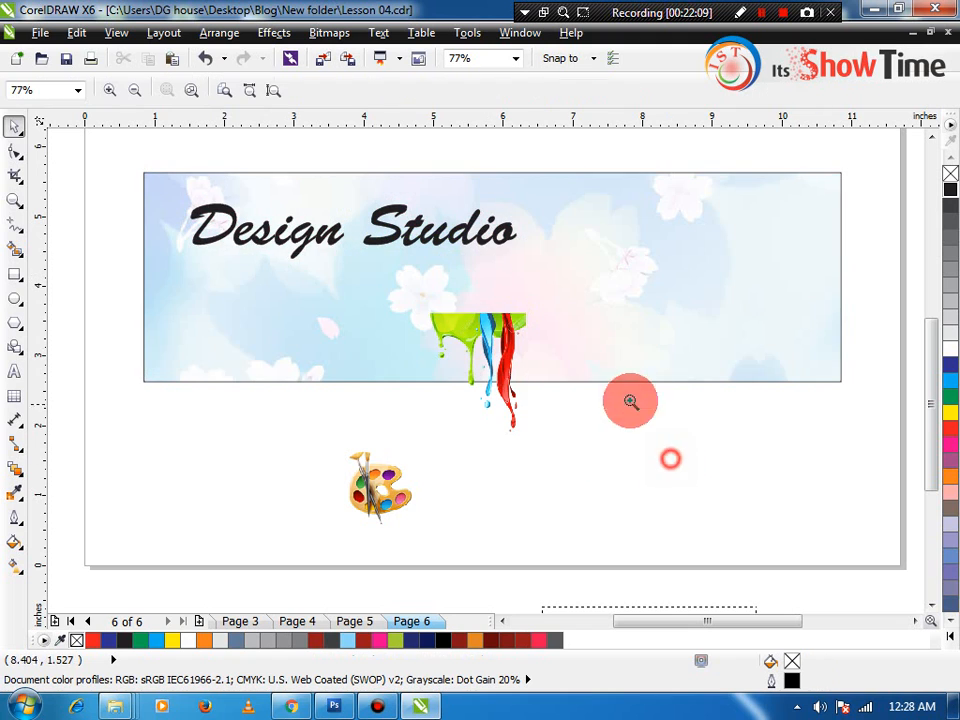
drag(103, 274, 649, 174)
click(308, 415)
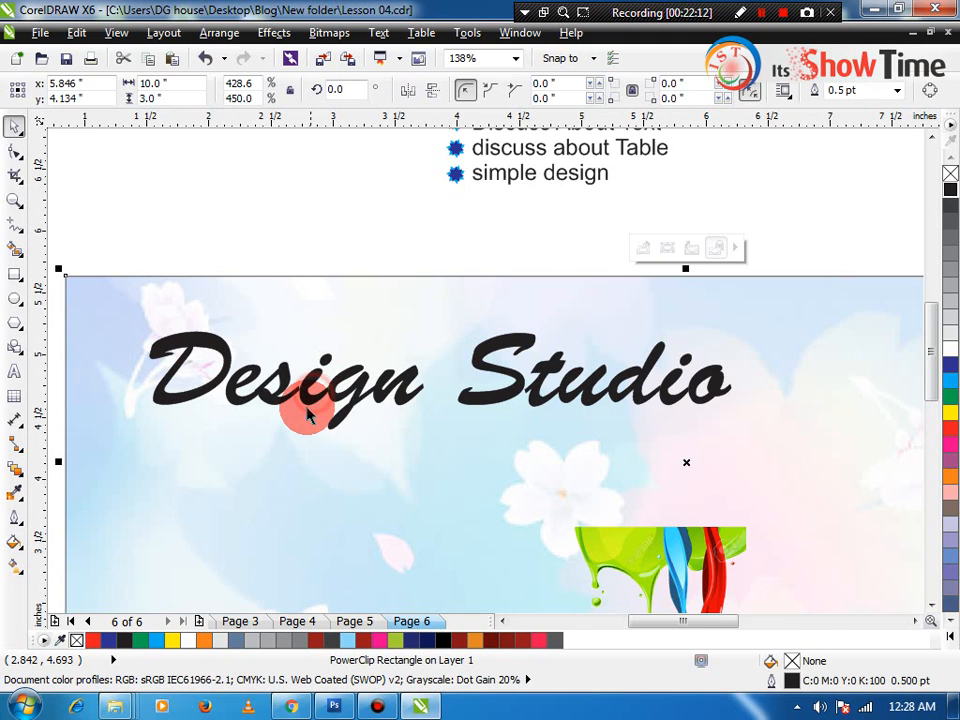
click(425, 396)
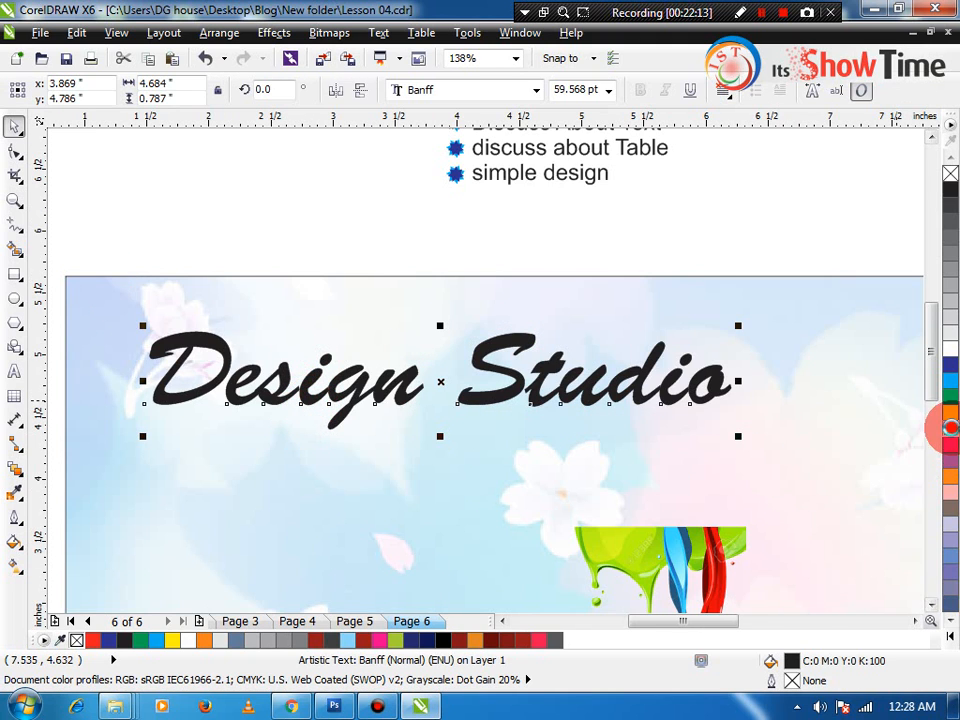
click(950, 428)
right_click(950, 349)
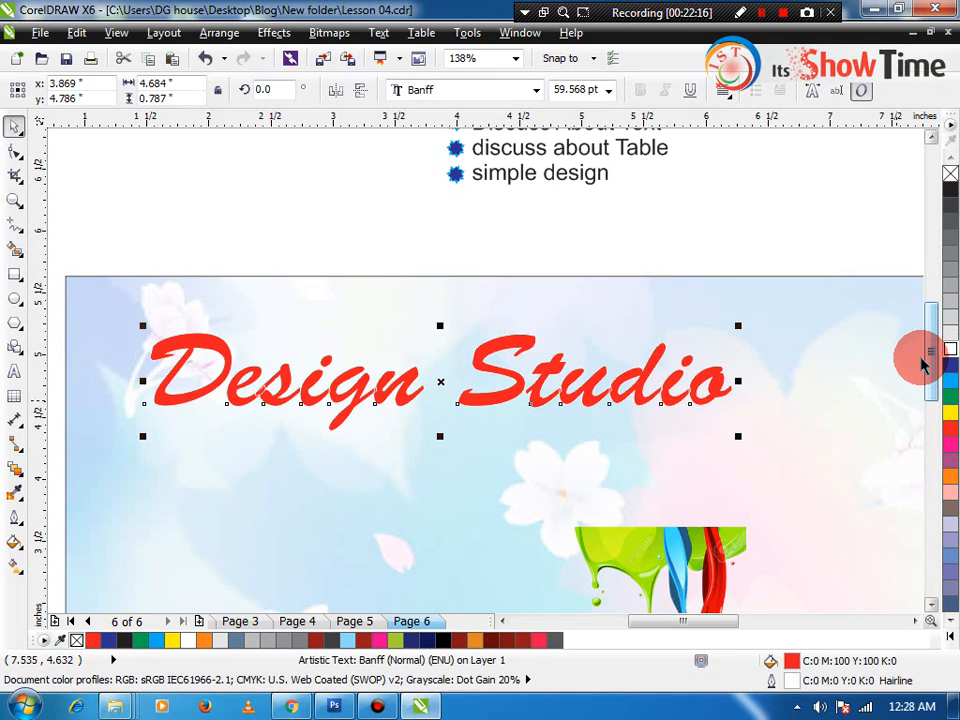
- Set the text outline to 3.5 pt yellow, behind the fill and scaled with the image, with rounded corners and line caps
key(F12)
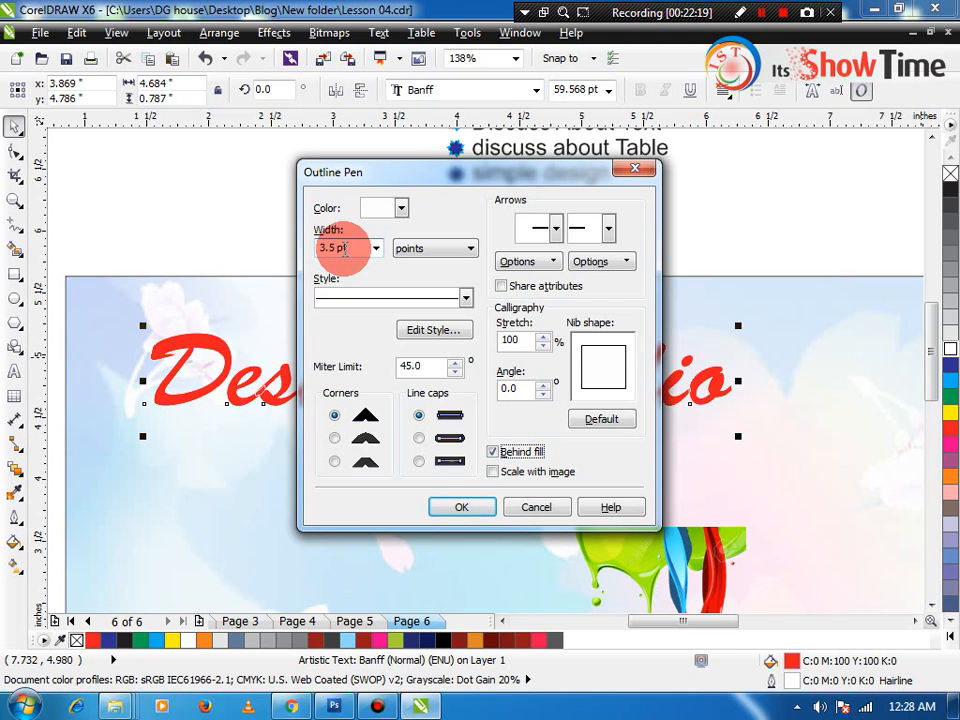
click(418, 437)
click(334, 437)
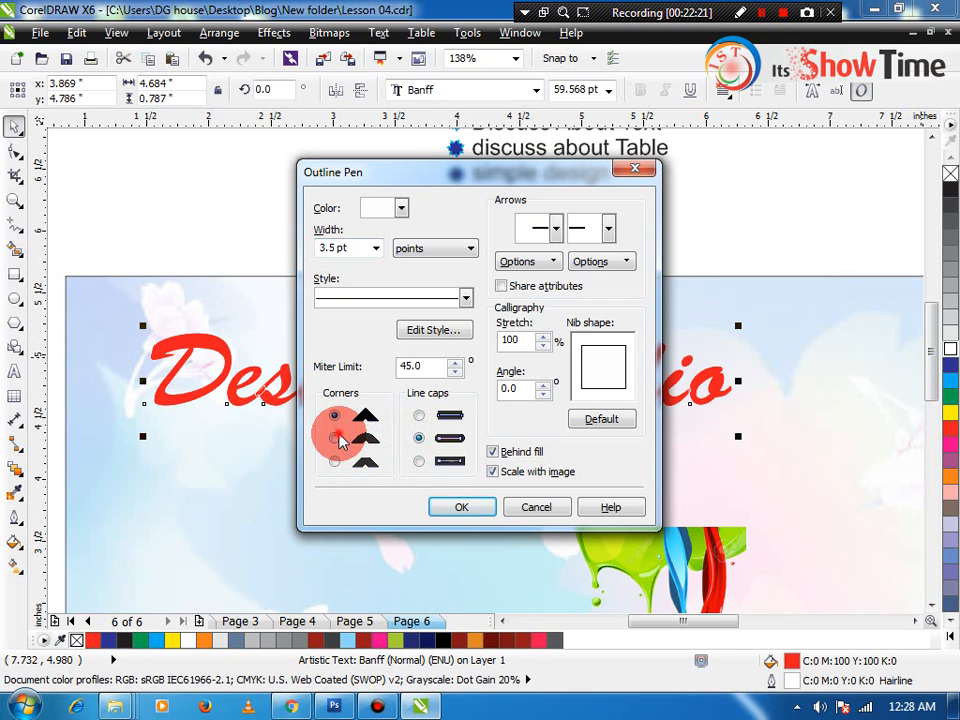
click(465, 505)
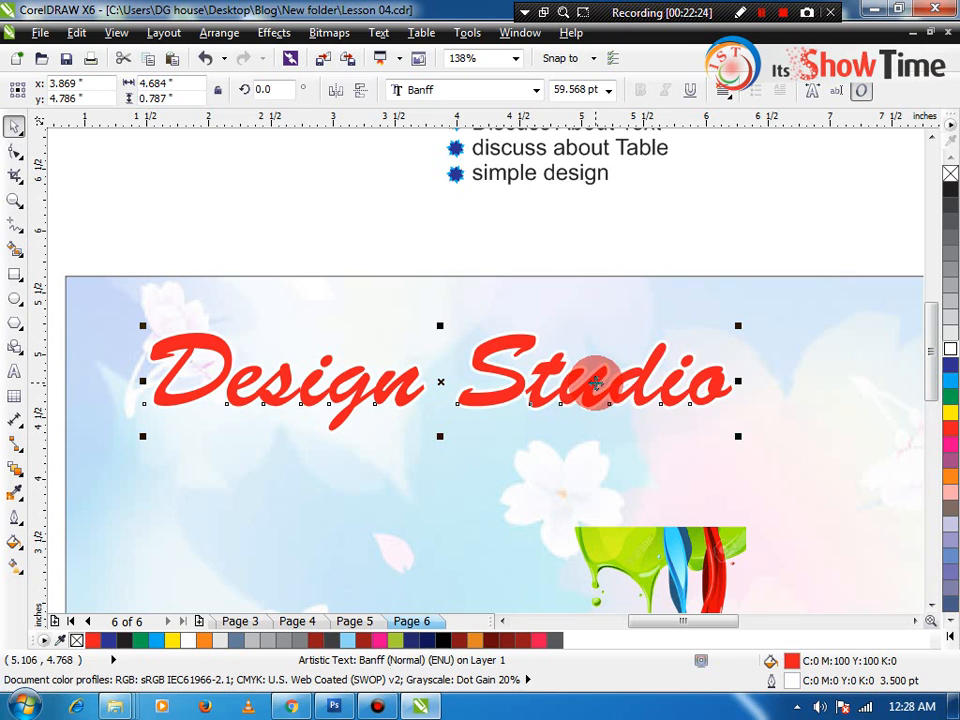
right_click(950, 412)
click(602, 253)
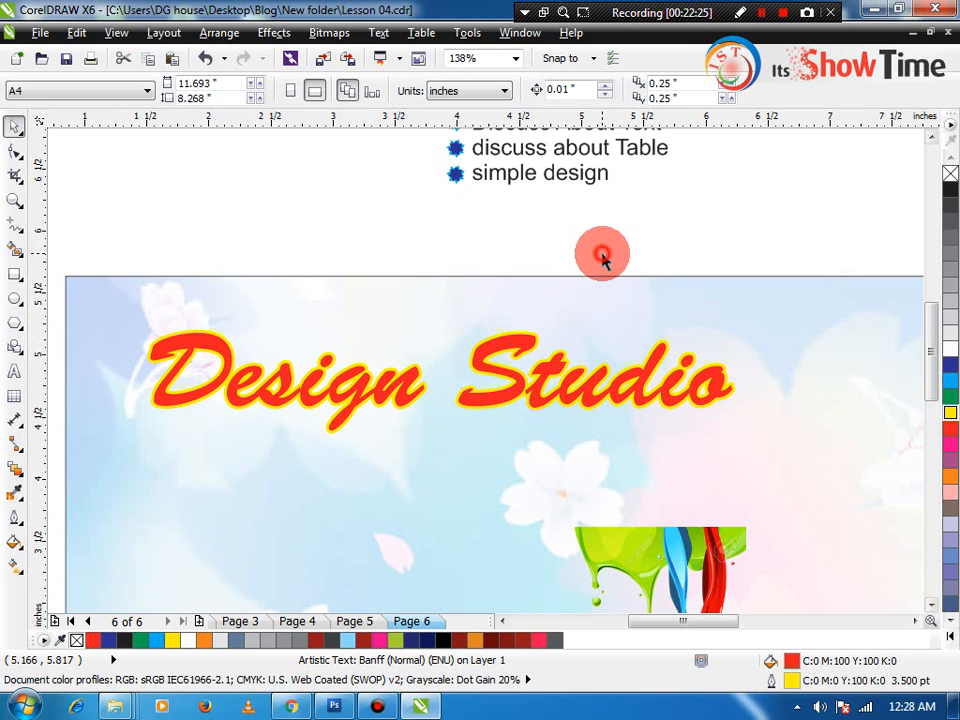
- Move the paint drip image up so its upper edge tucks beneath the word Studio
scroll(600, 312, down, 2)
drag(610, 435, 609, 380)
key(z)
mouse_move(709, 298)
mouse_down()
mouse_move(677, 369)
mouse_move(560, 422)
mouse_up()
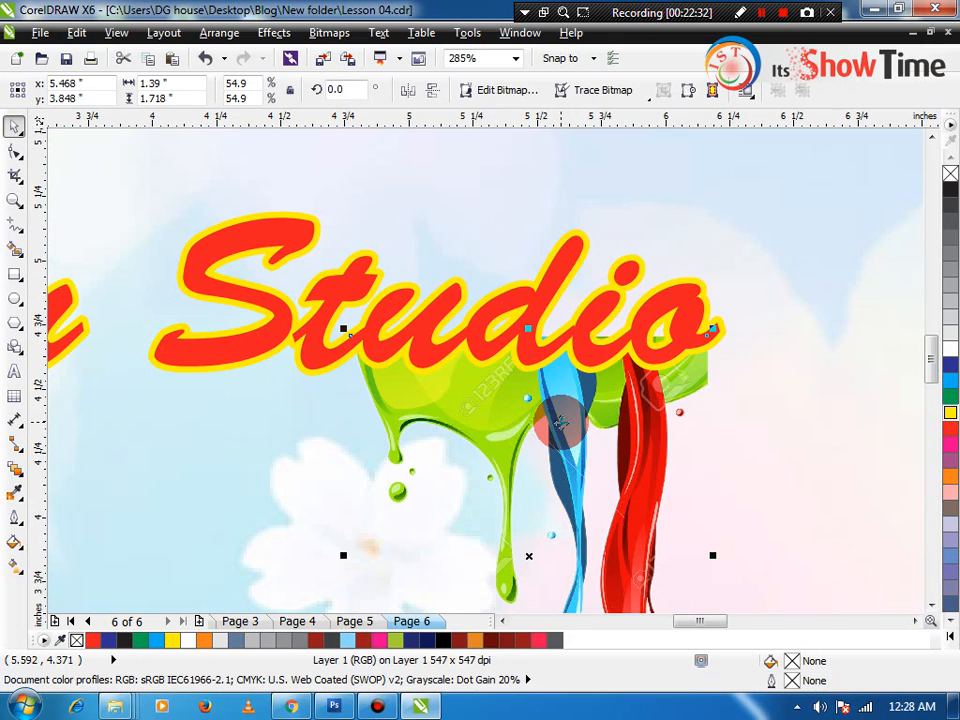
mouse_move(612, 397)
mouse_down()
mouse_move(580, 406)
mouse_move(649, 401)
mouse_up()
- Reshape the paint drip bitmap's right edge with two added nodes, curving it inward to trim the straight edge of the green paint
key(F10)
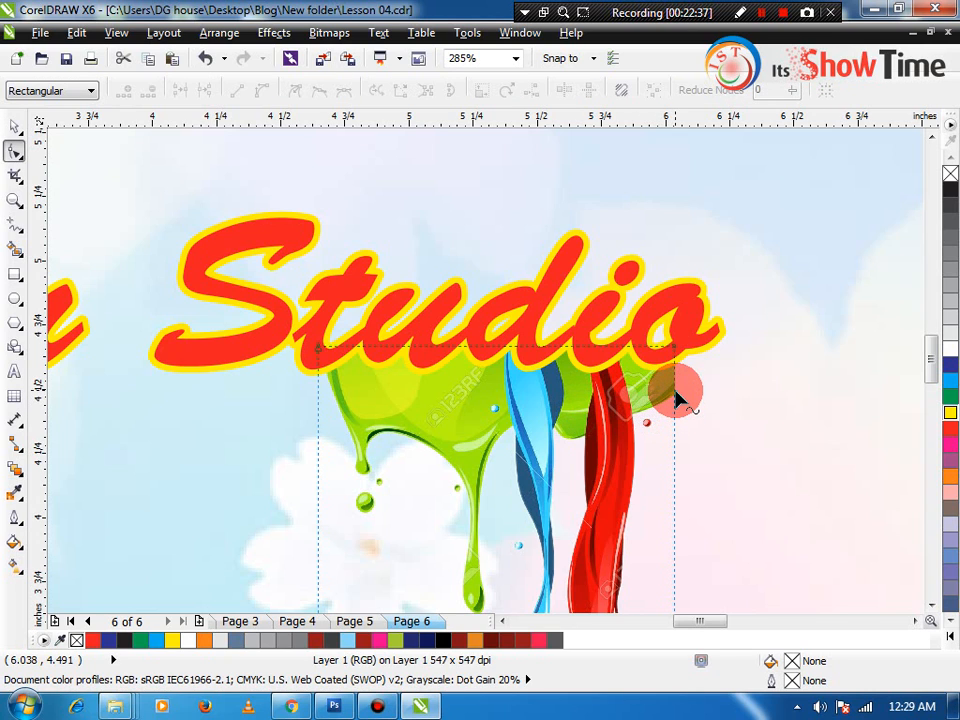
drag(672, 348, 671, 410)
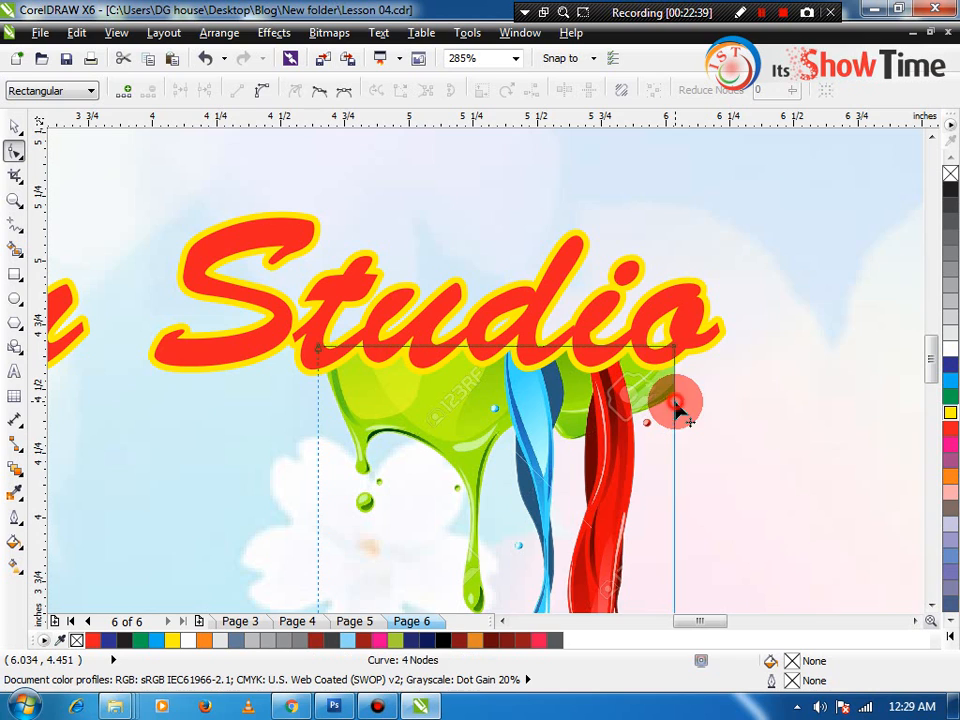
double_click(675, 403)
double_click(675, 437)
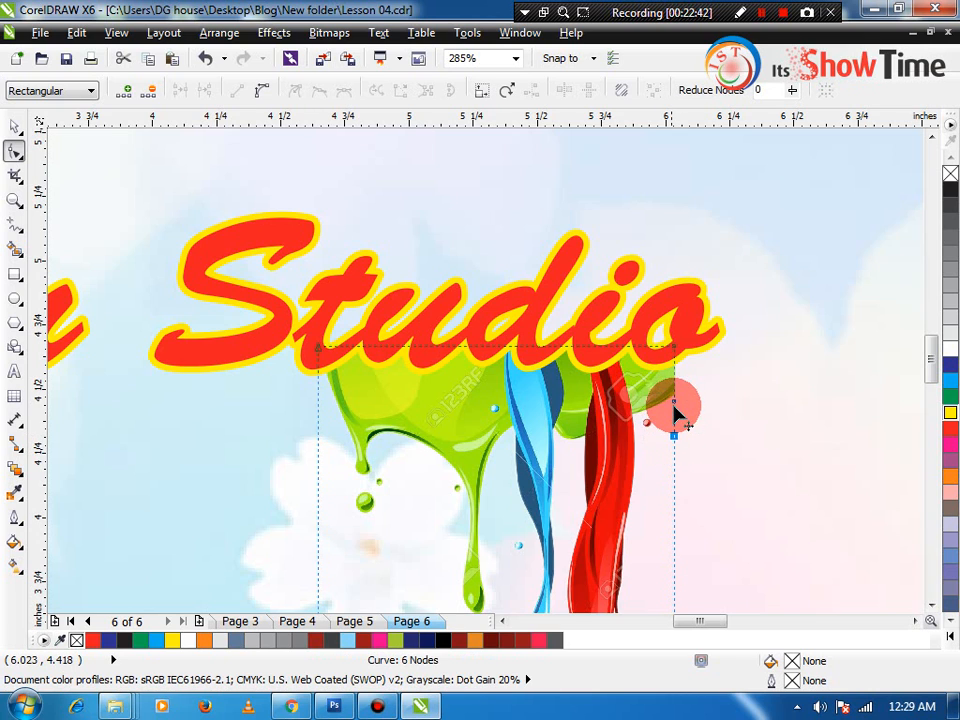
drag(678, 406, 641, 420)
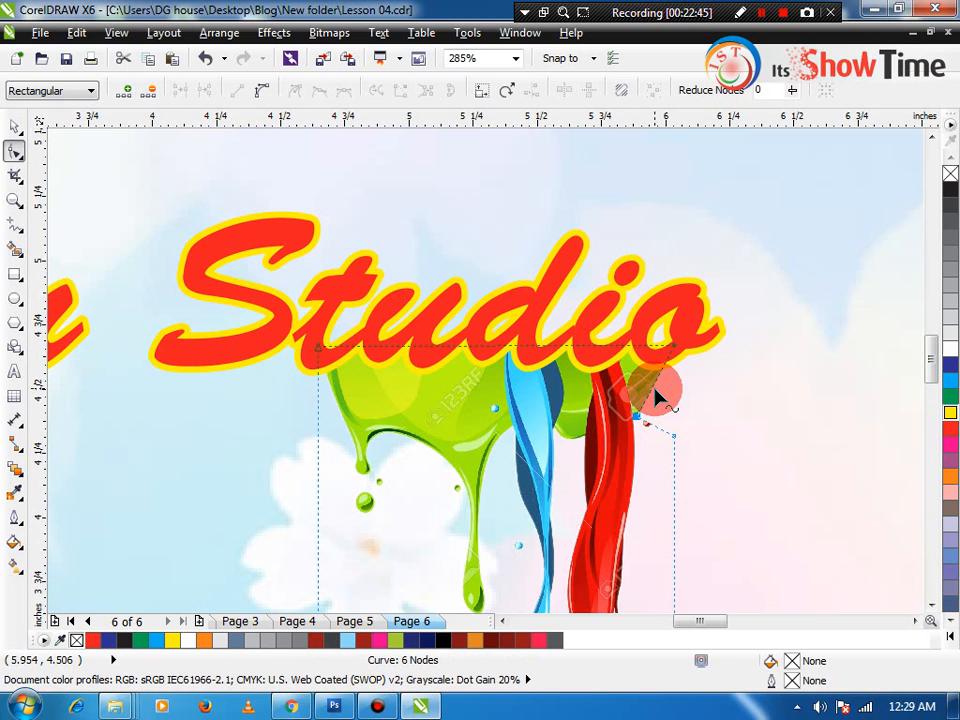
click(663, 388)
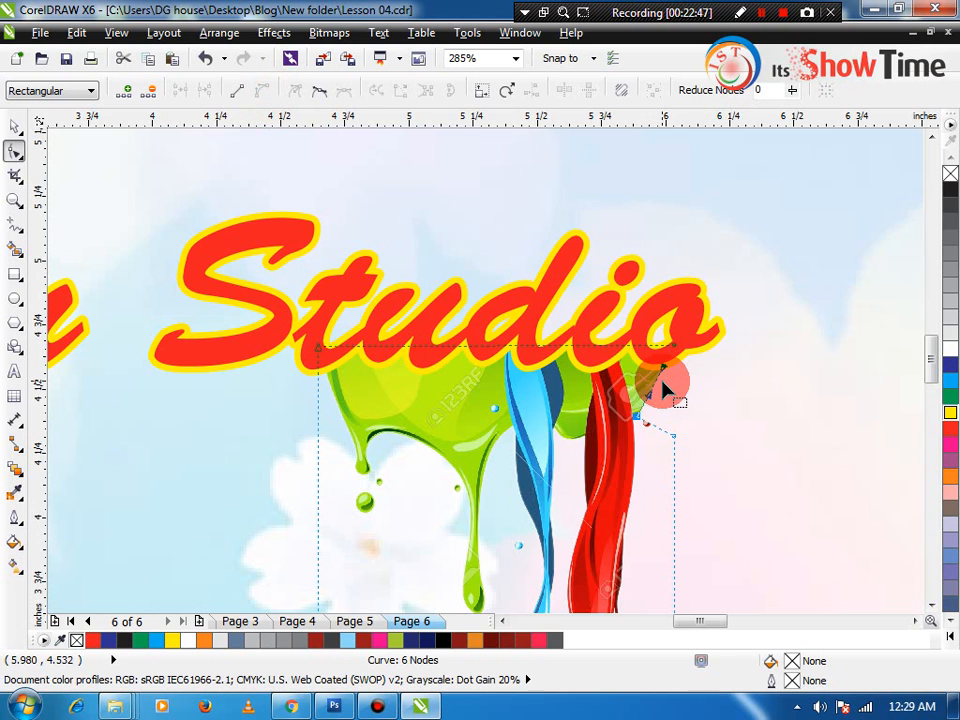
drag(659, 386, 670, 392)
key(space)
scroll(618, 436, down, 5)
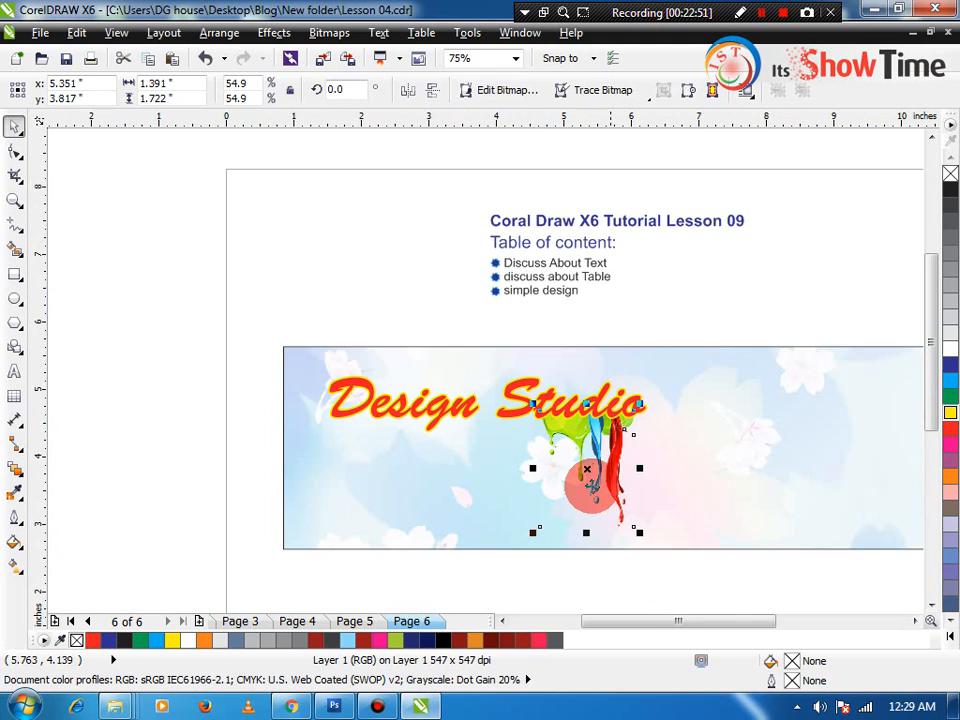
click(574, 567)
- Move the palette image into the banner's right part and enlarge it to about two thirds of the banner's height
scroll(567, 560, down, 2)
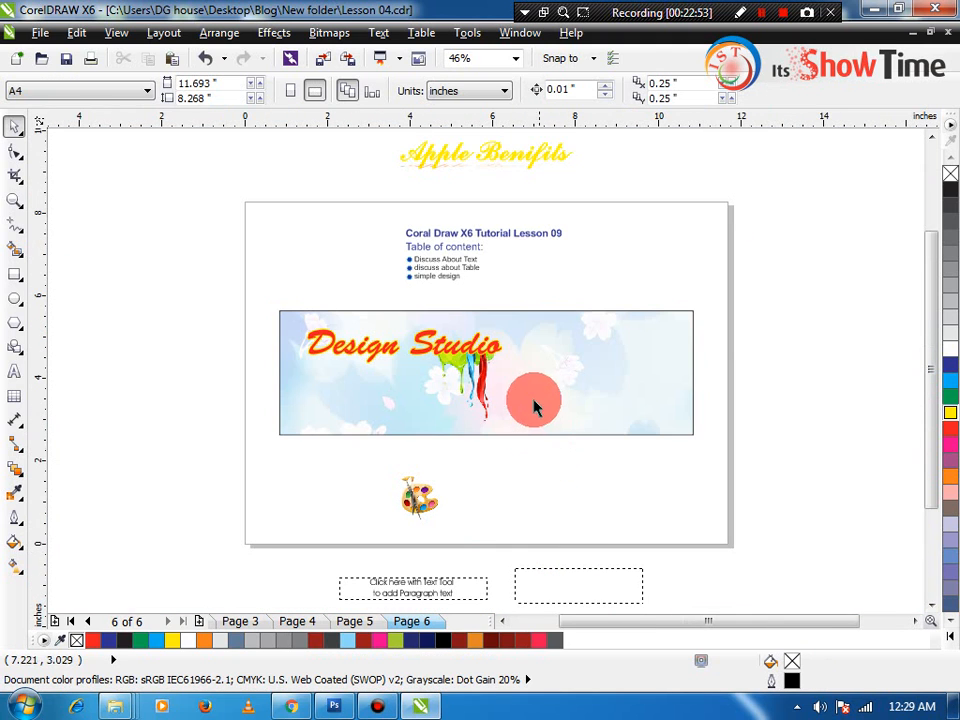
drag(418, 495, 645, 405)
click(585, 465)
key(z)
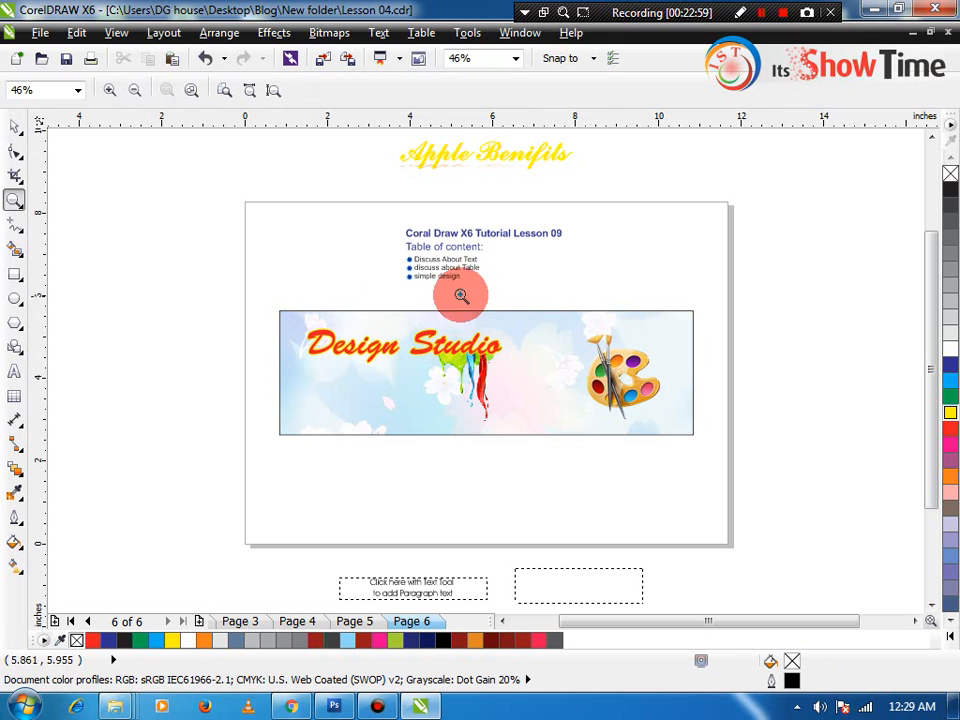
drag(234, 288, 800, 456)
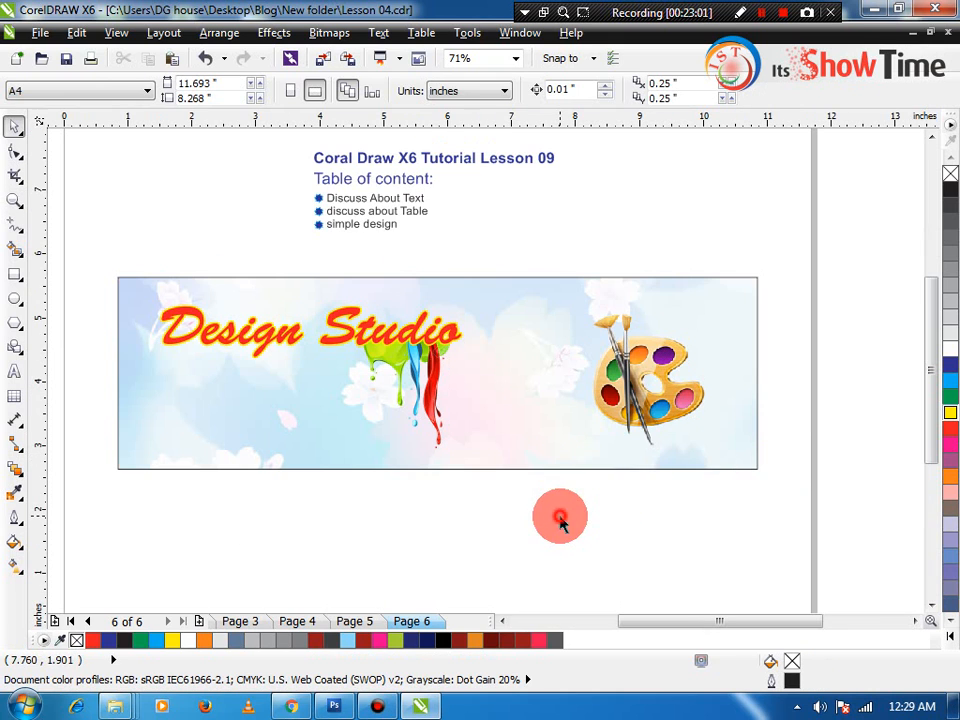
- Switch to Chrome and save the butterfly image to the desktop as Flying-Butterflies-PNG-Clipart.png
click(418, 704)
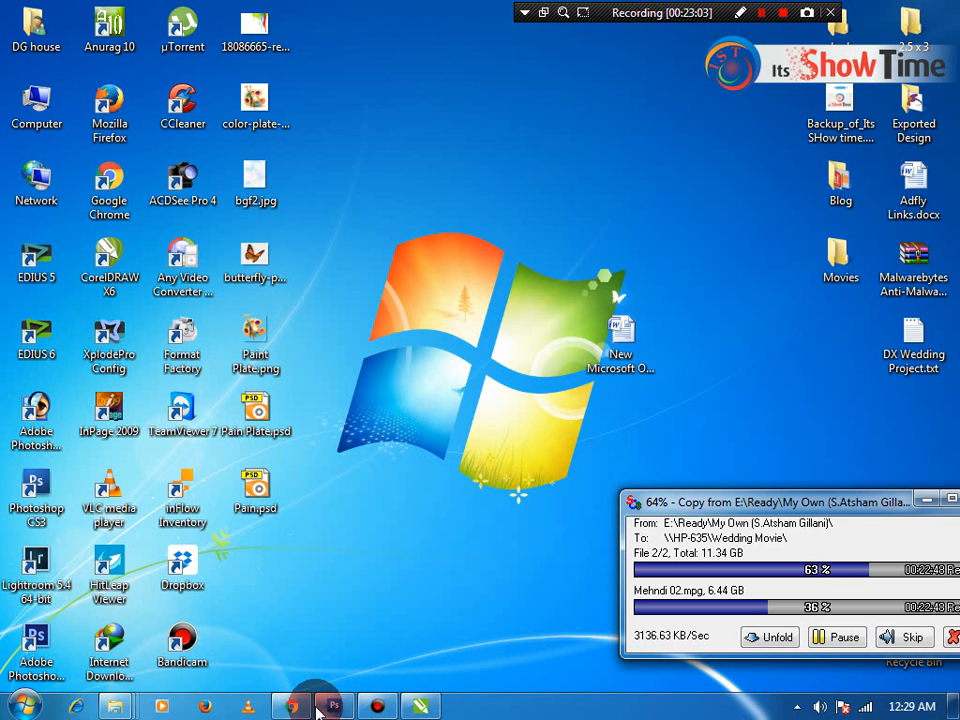
click(296, 706)
right_click(472, 346)
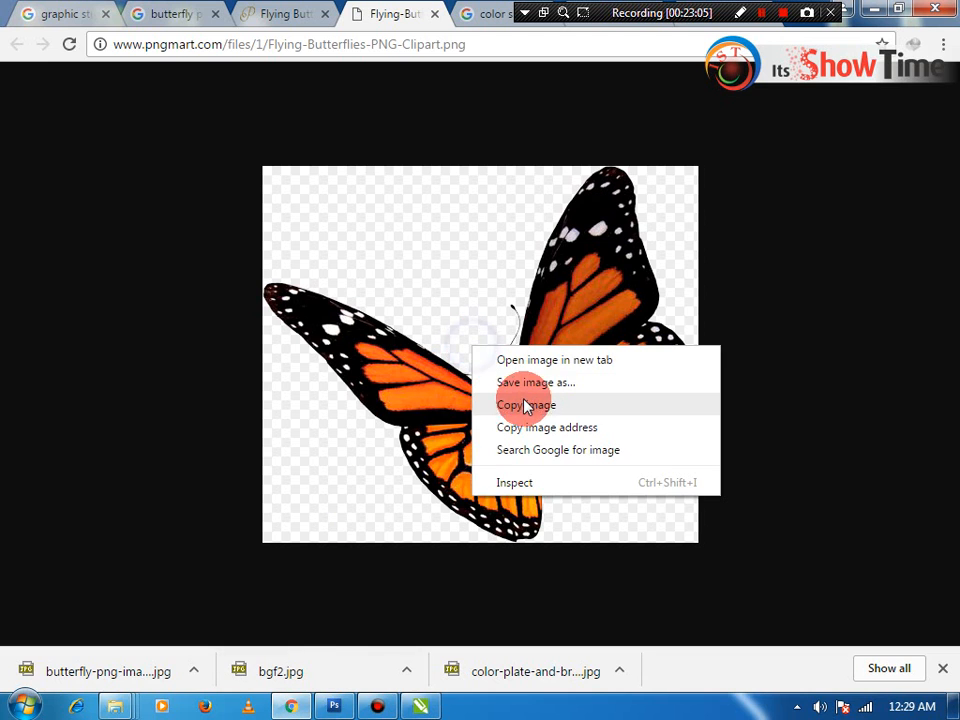
click(532, 384)
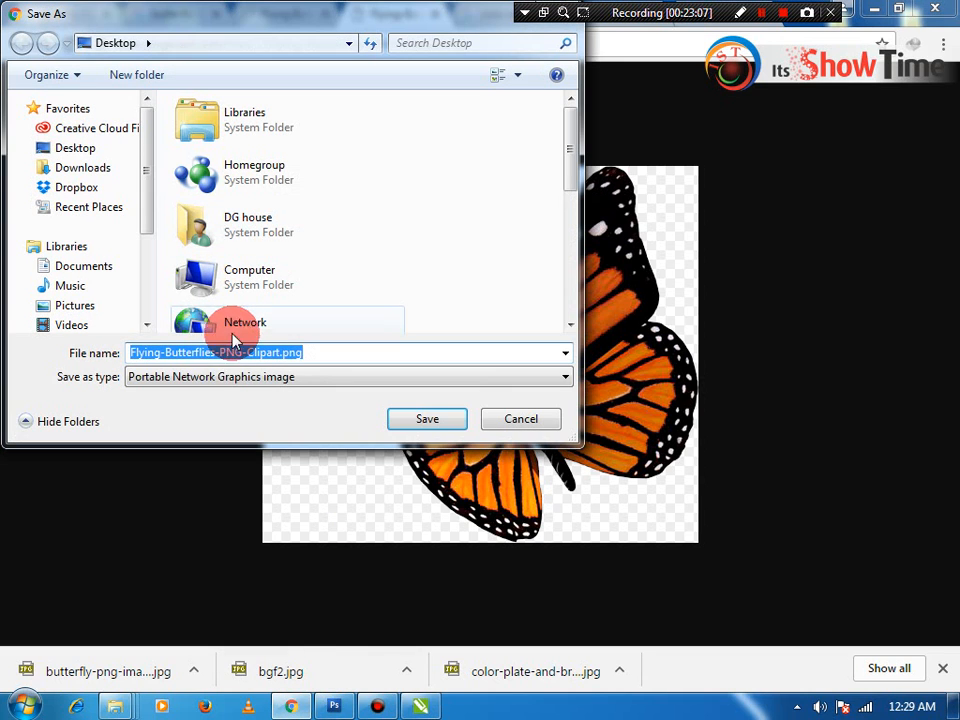
click(426, 420)
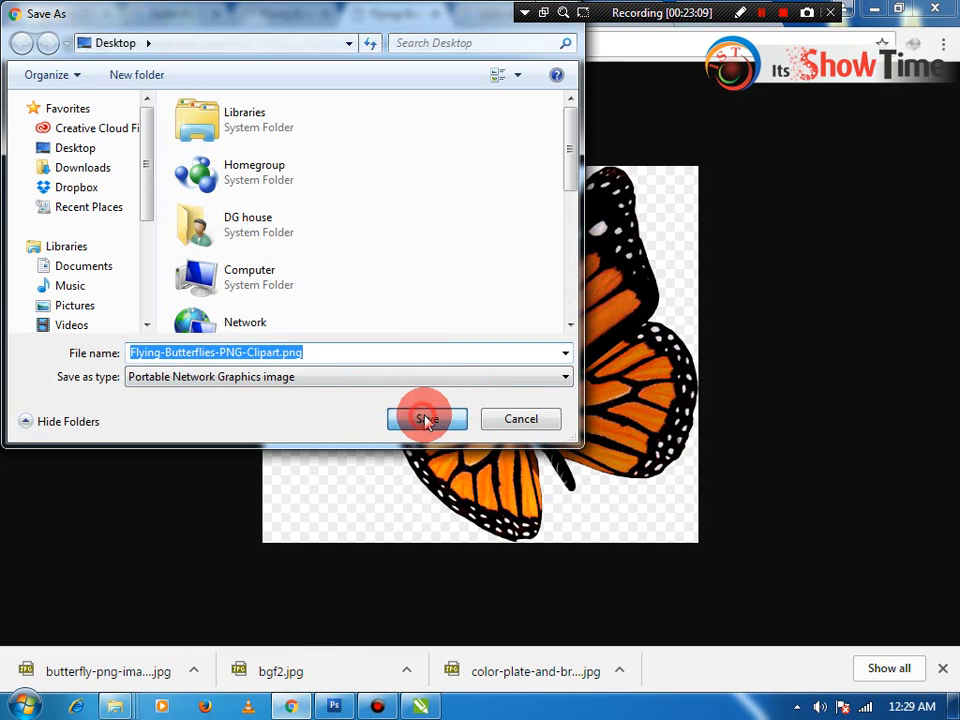
- Import the Flying-Butterflies image from the desktop into the CorelDRAW page, about 0.68 inches wide, below the banner
key(super+d)
click(466, 358)
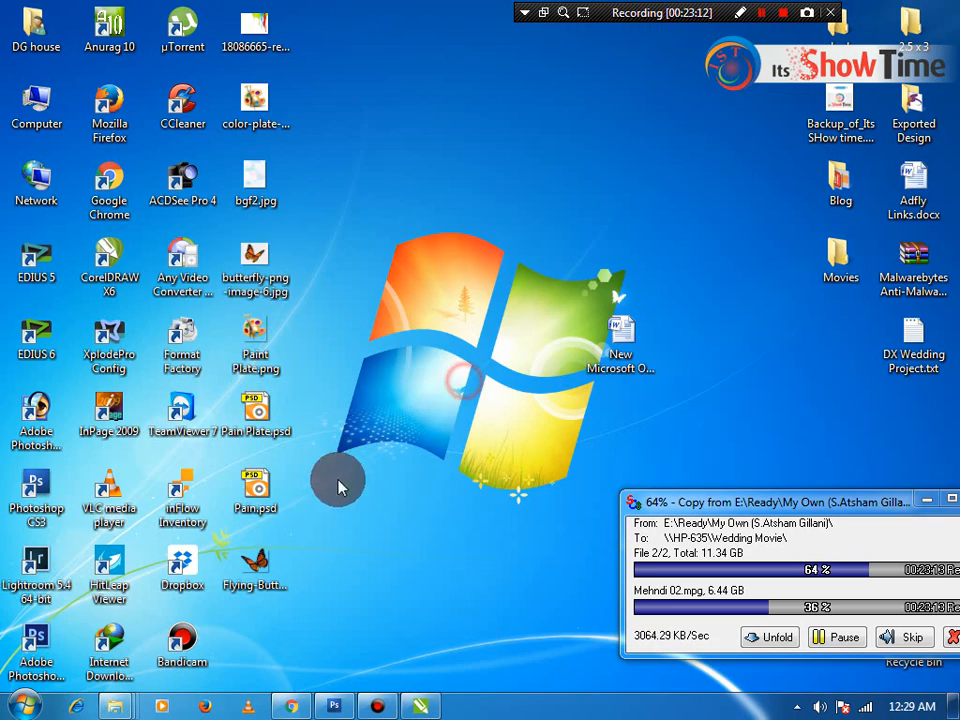
drag(290, 600, 464, 484)
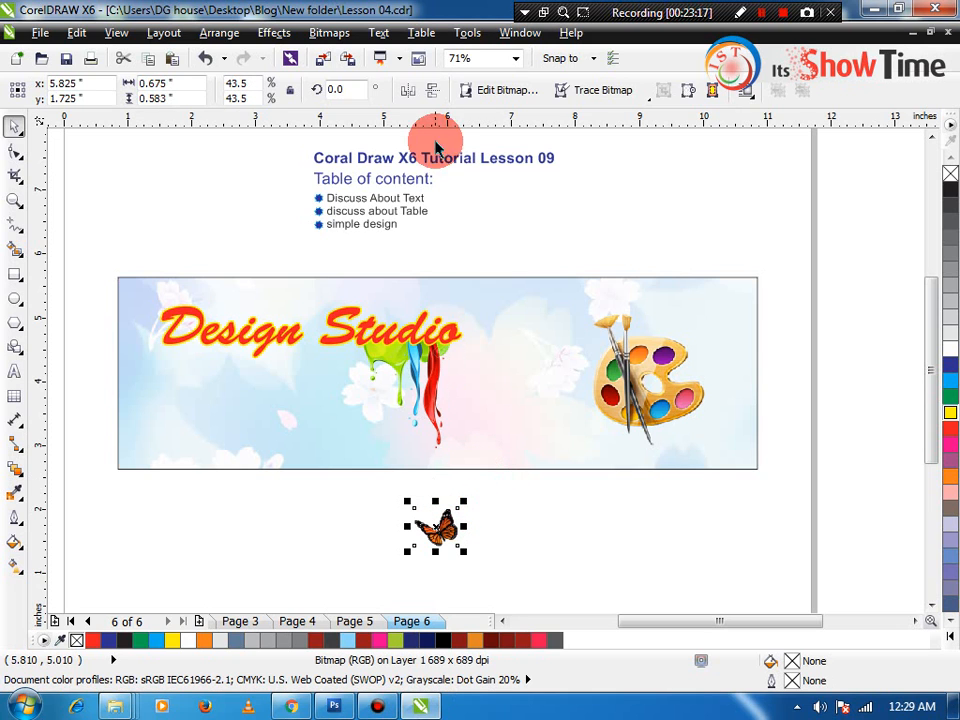
- Mirror the butterfly horizontally and place it over the end of the word Design
click(420, 90)
drag(414, 502, 276, 318)
key(z)
drag(334, 266, 163, 381)
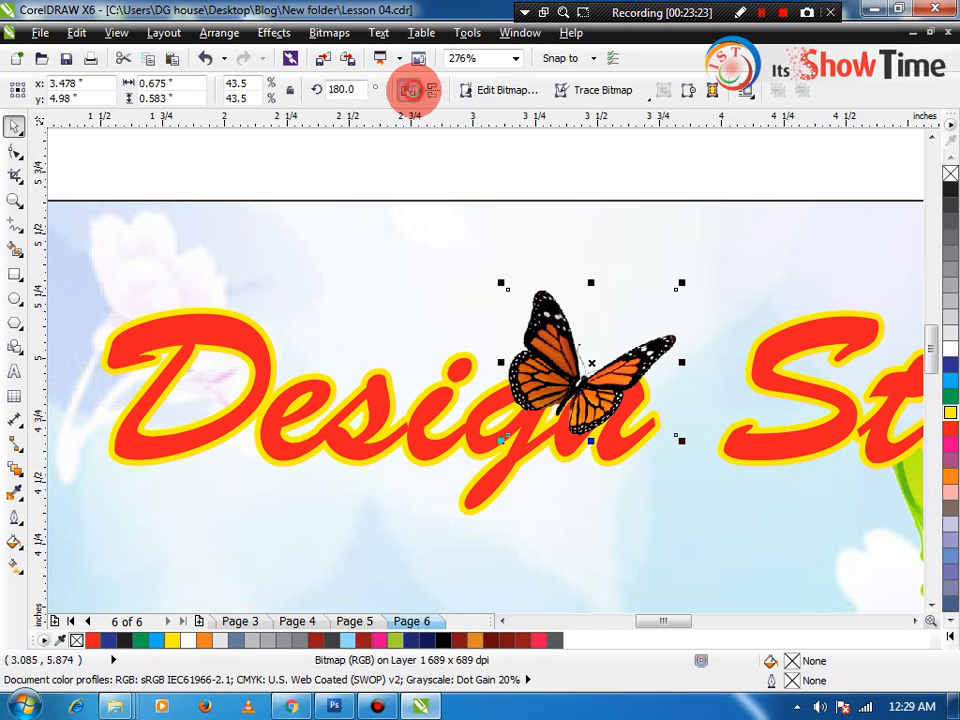
- Mirror the butterfly horizontally again and shift it slightly toward the gap between Design and Studio
click(410, 89)
drag(624, 399, 654, 391)
click(704, 428)
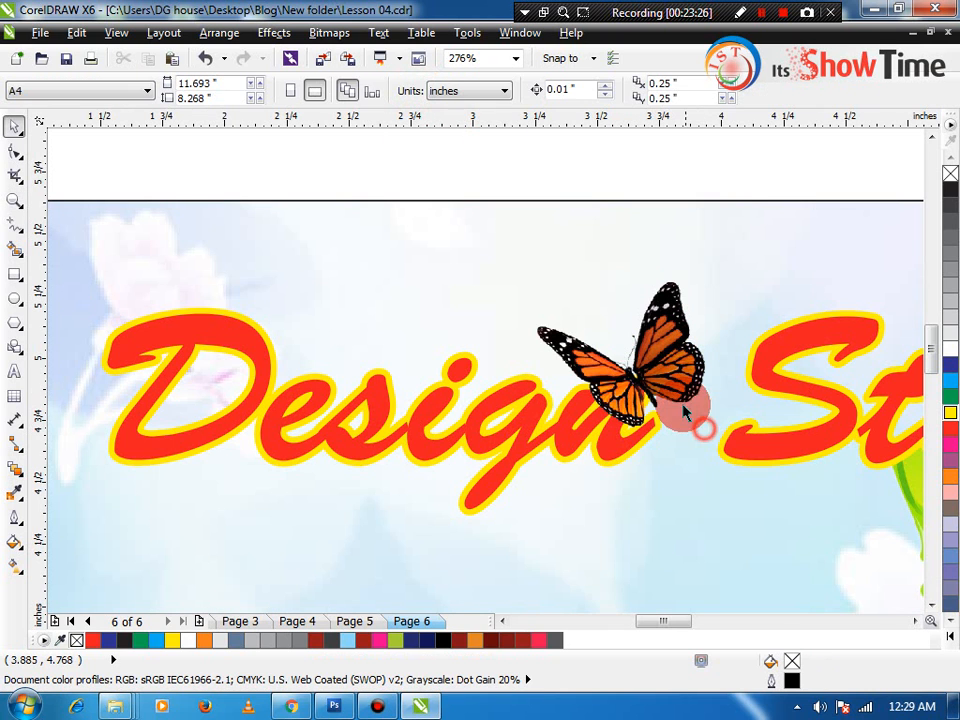
click(678, 393)
shift+click(716, 431)
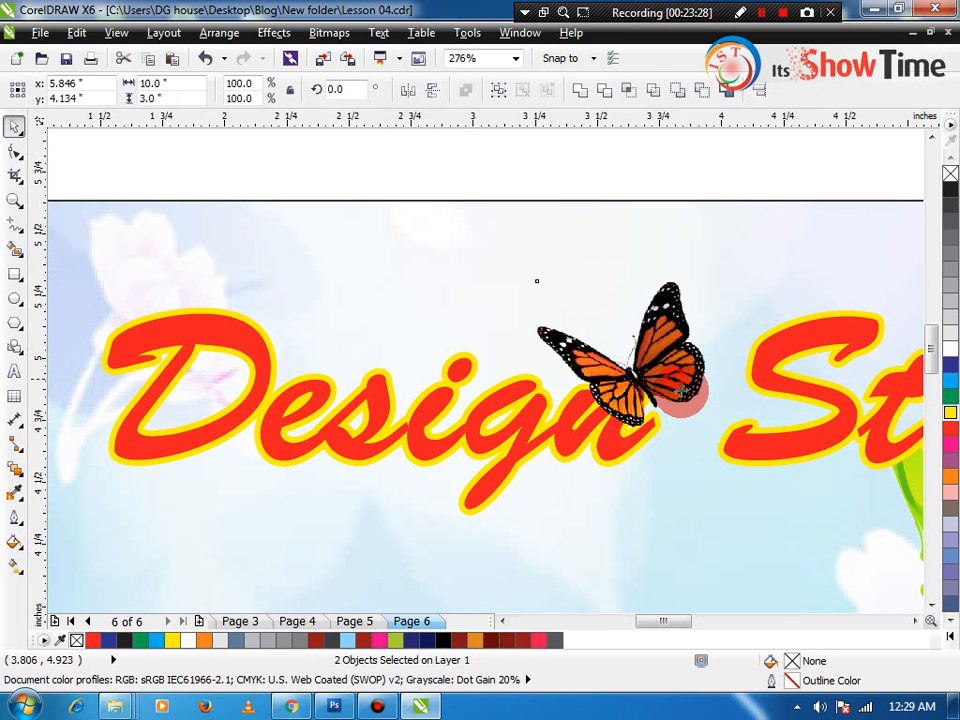
key(Escape)
- Shrink the butterfly to about 0.4 inches wide, place it at the D's left edge, and add an oppositely facing copy above Design
click(686, 400)
drag(706, 432, 205, 395)
click(420, 97)
scroll(123, 424, down, 4)
click(111, 440)
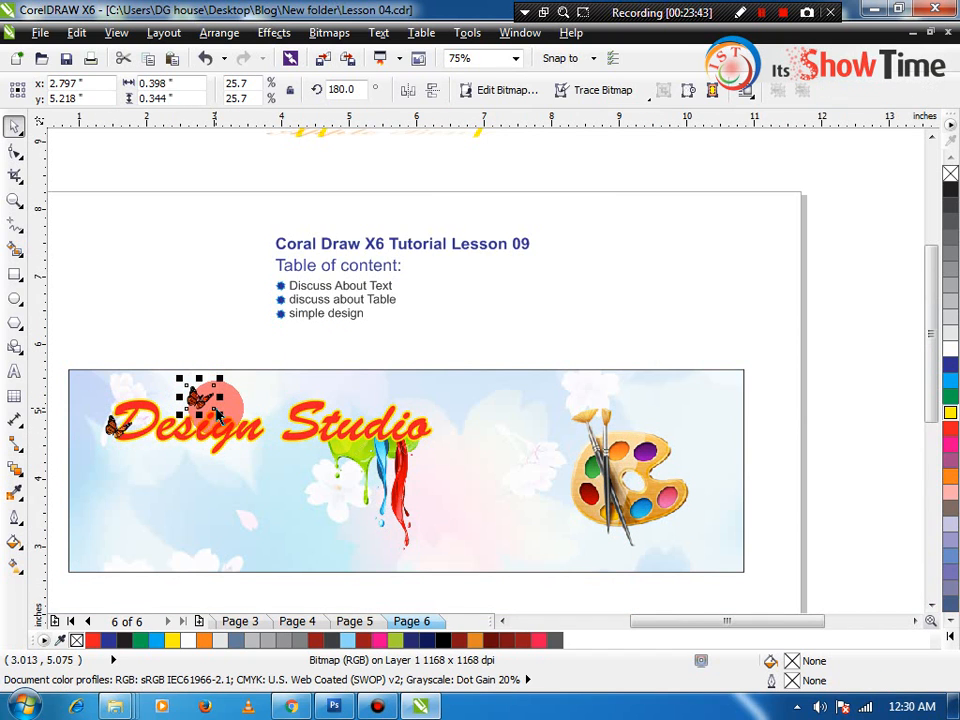
click(402, 91)
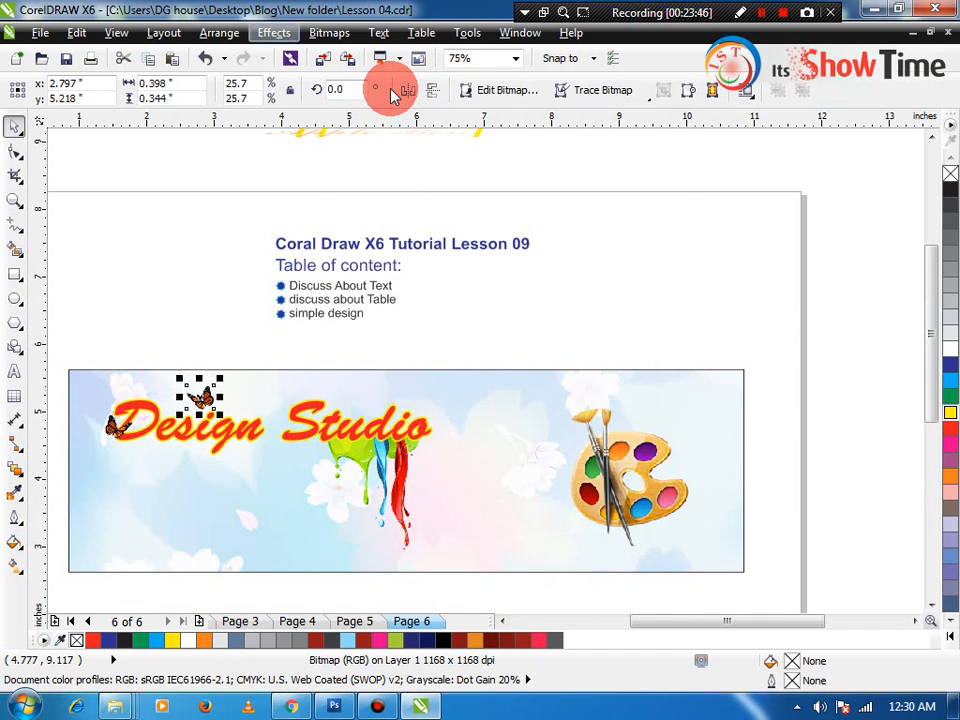
- Apply a Tone Curve to the upper butterfly with RGB curve points at 180, 219 and 75, 70
click(273, 32)
mouse_move(300, 54)
click(471, 118)
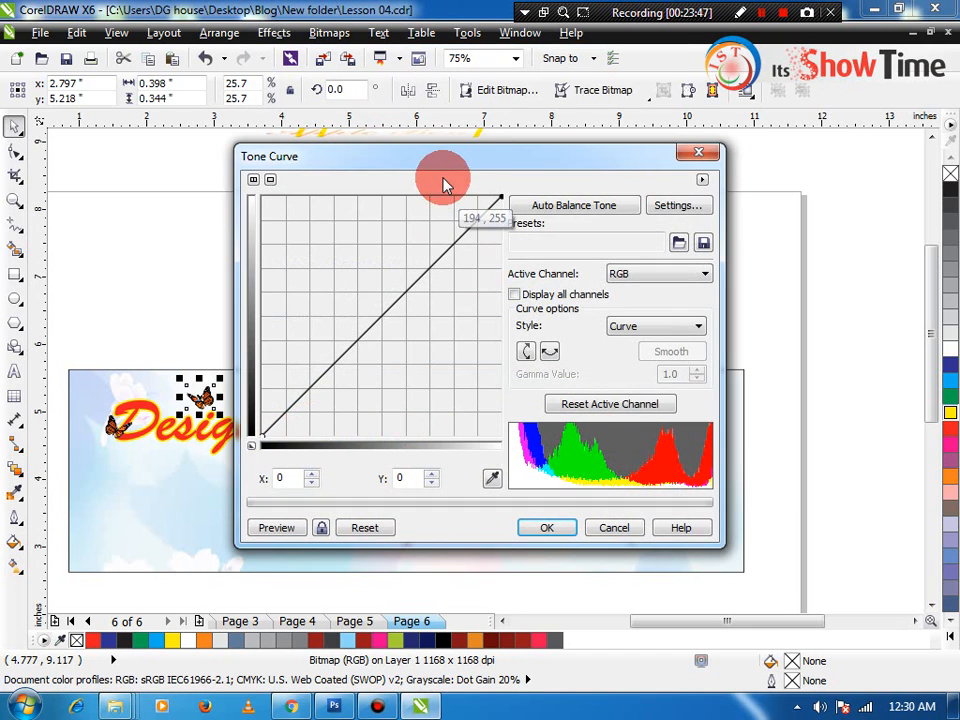
drag(445, 158, 603, 166)
drag(604, 260, 589, 237)
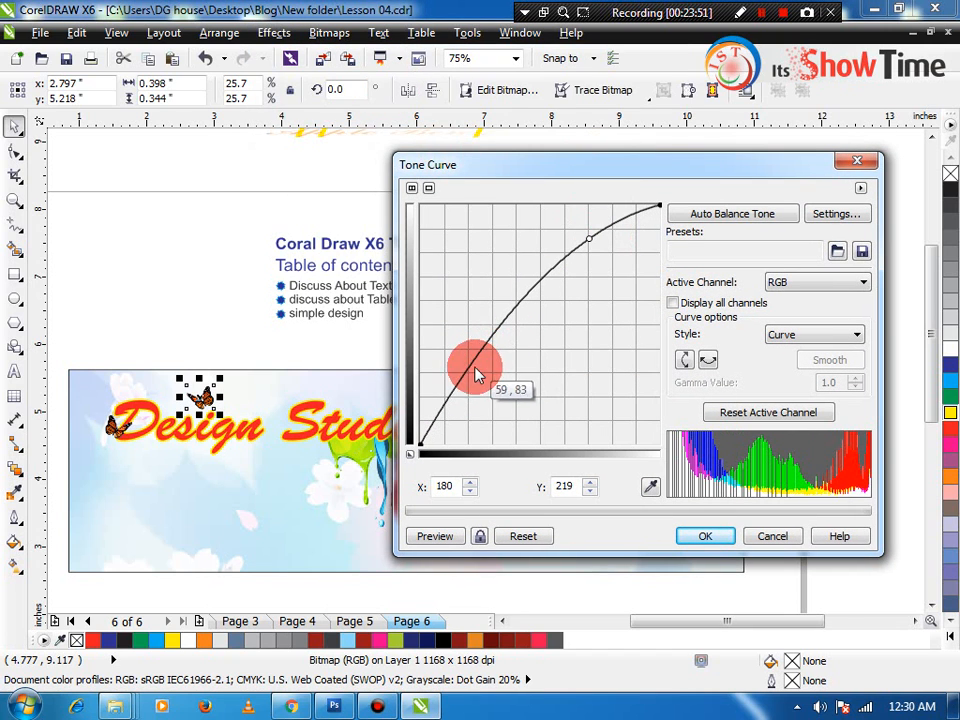
mouse_move(476, 374)
mouse_down()
mouse_move(508, 365)
mouse_move(490, 379)
mouse_up()
click(437, 536)
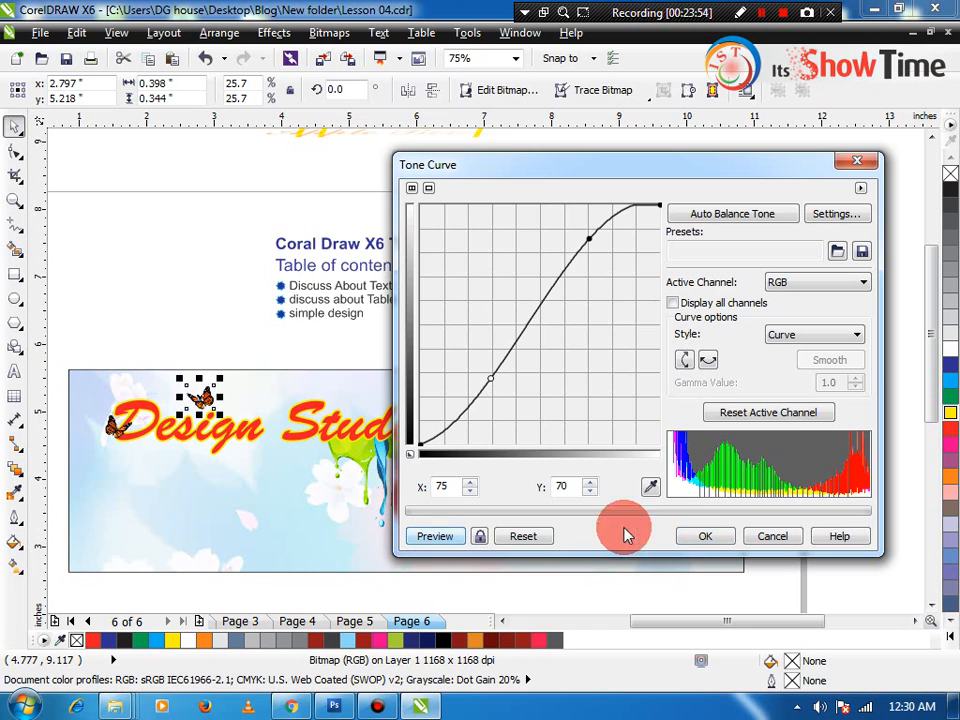
click(703, 537)
- Move the upper butterfly slightly down and left so it sits just above the letter s of Design
key(z)
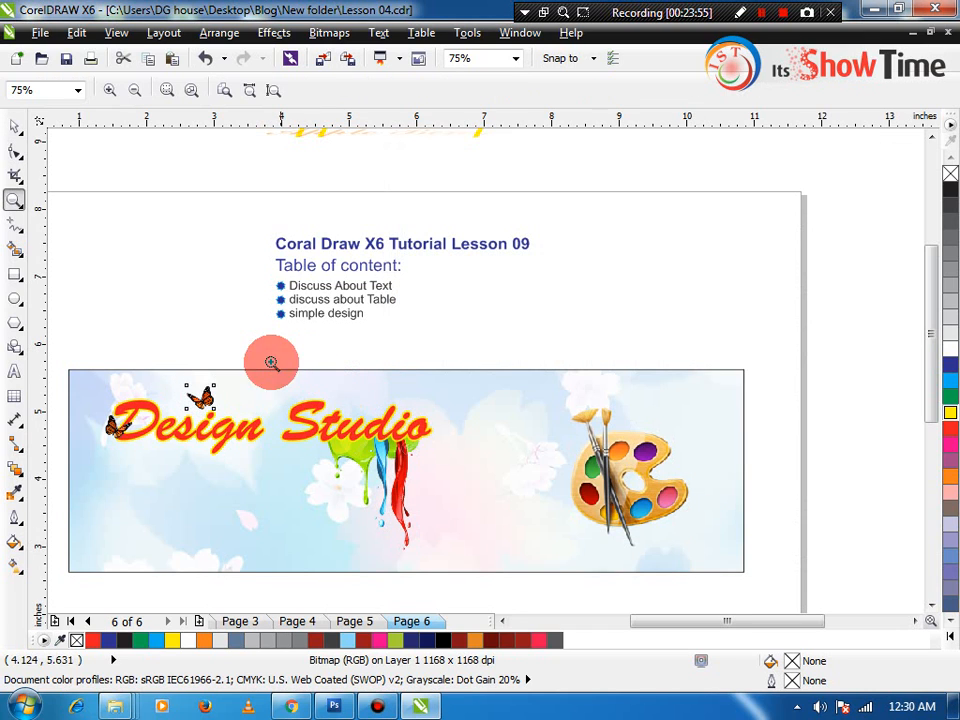
drag(266, 358, 94, 455)
drag(589, 317, 528, 357)
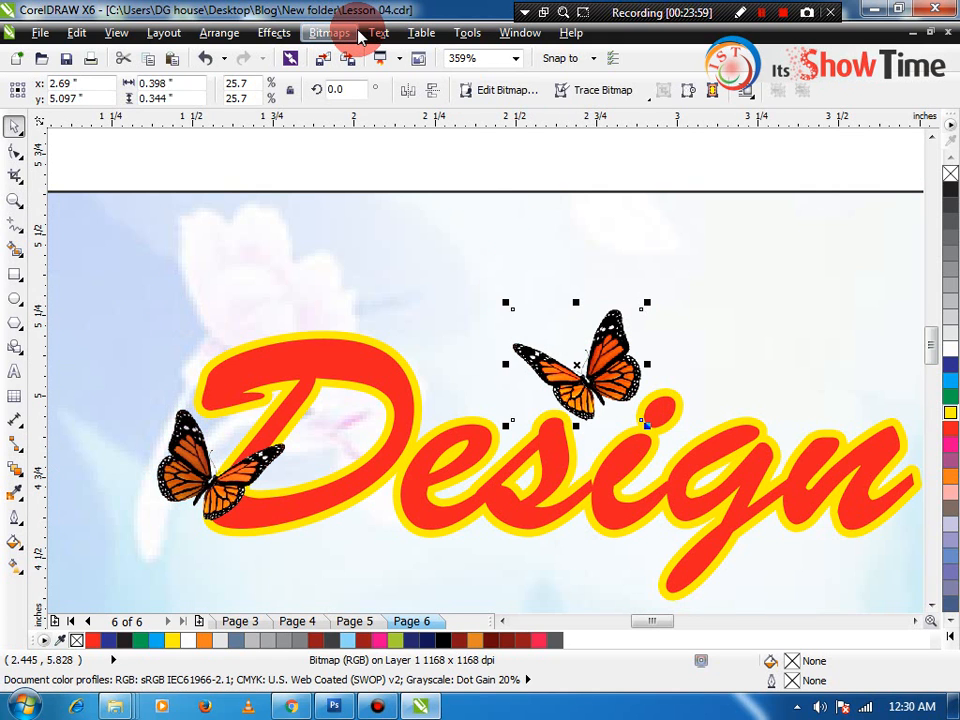
click(366, 34)
mouse_move(360, 33)
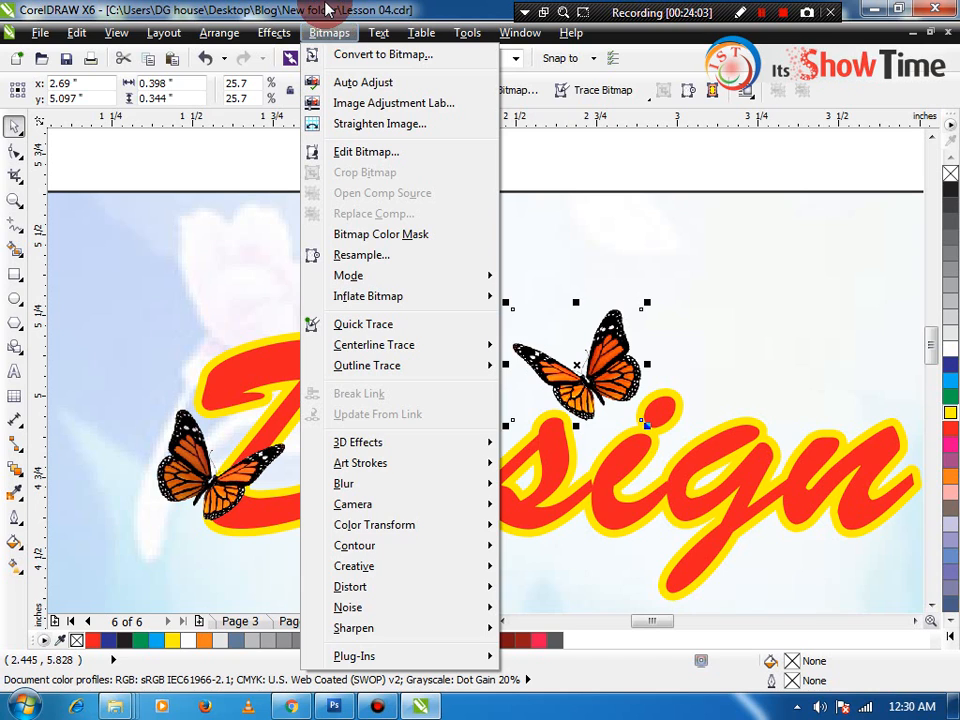
click(345, 8)
key(a)
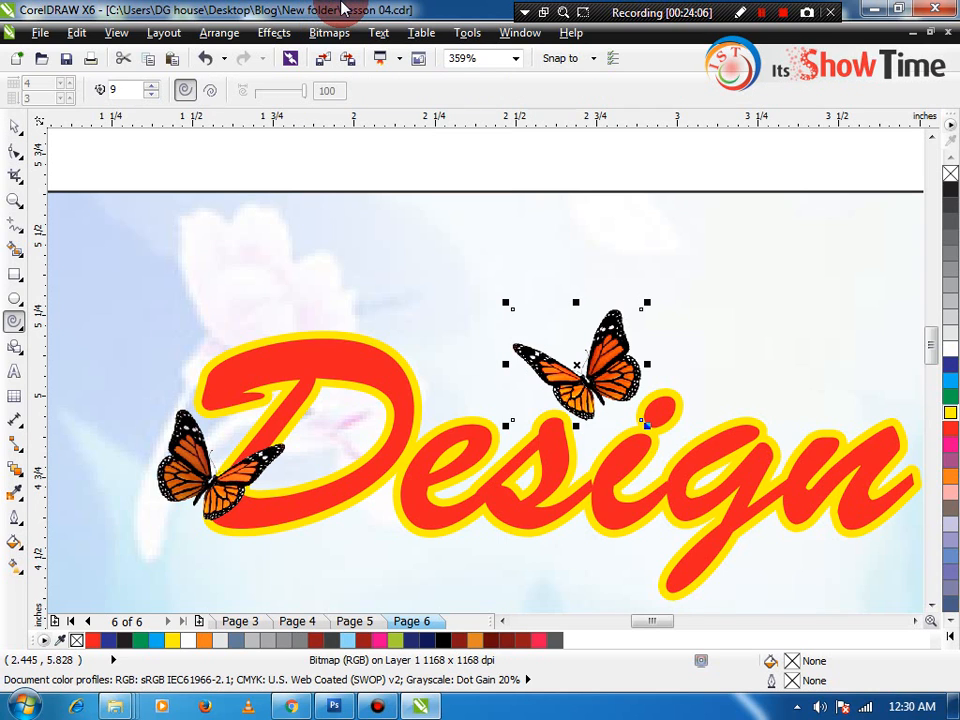
key(alt+c)
key(Right)
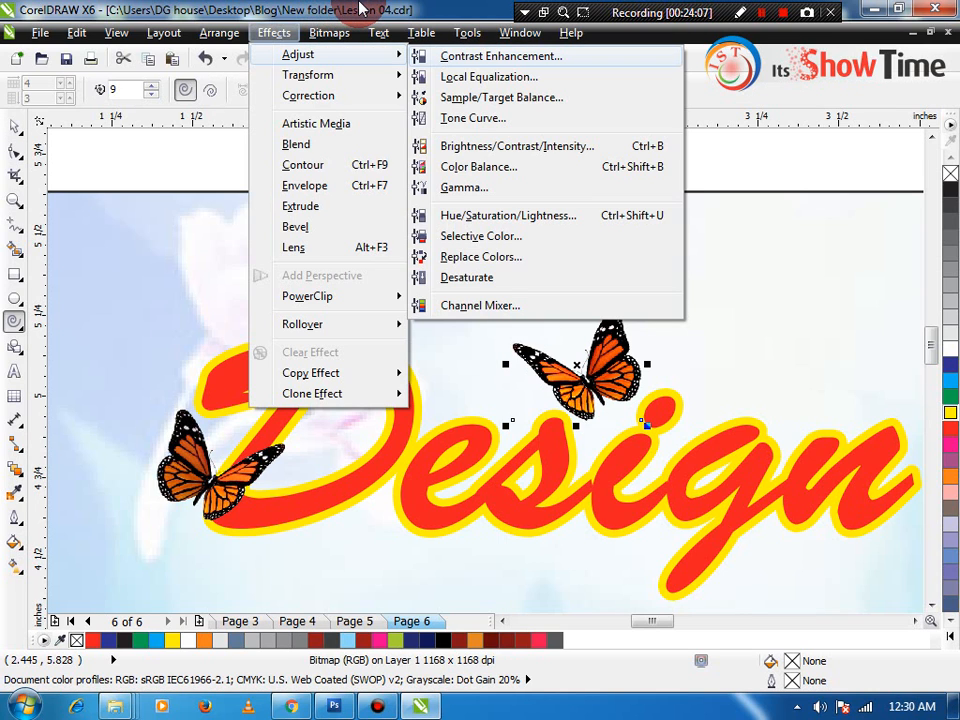
- Recolor the upper butterfly green with a Hue/Saturation/Lightness adjustment, setting the master hue to 99
click(302, 30)
click(302, 30)
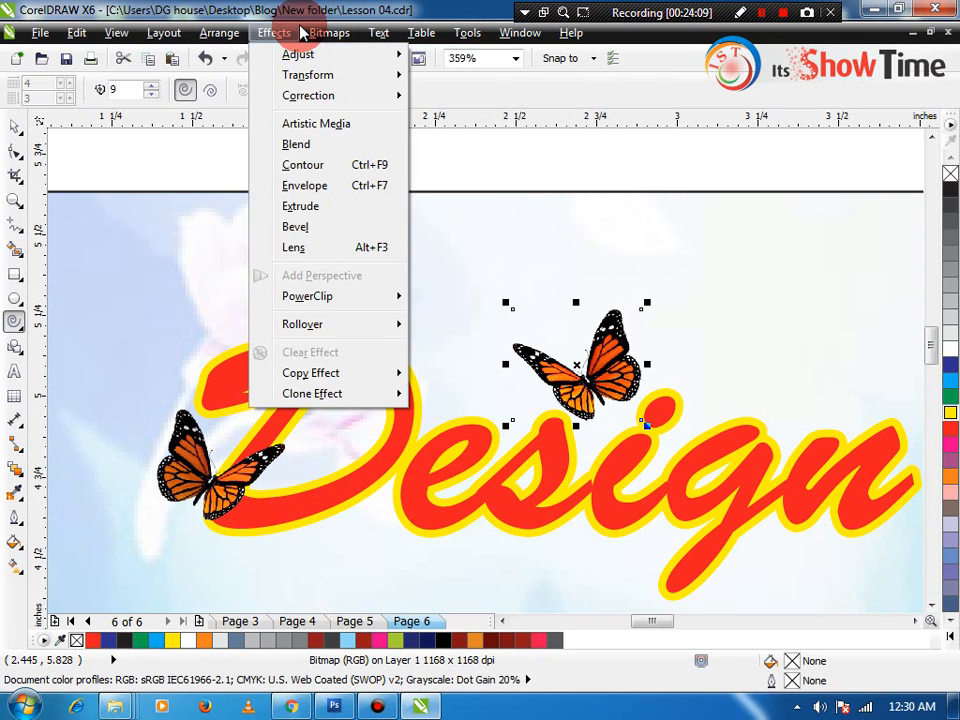
mouse_move(314, 33)
mouse_move(275, 33)
mouse_move(349, 54)
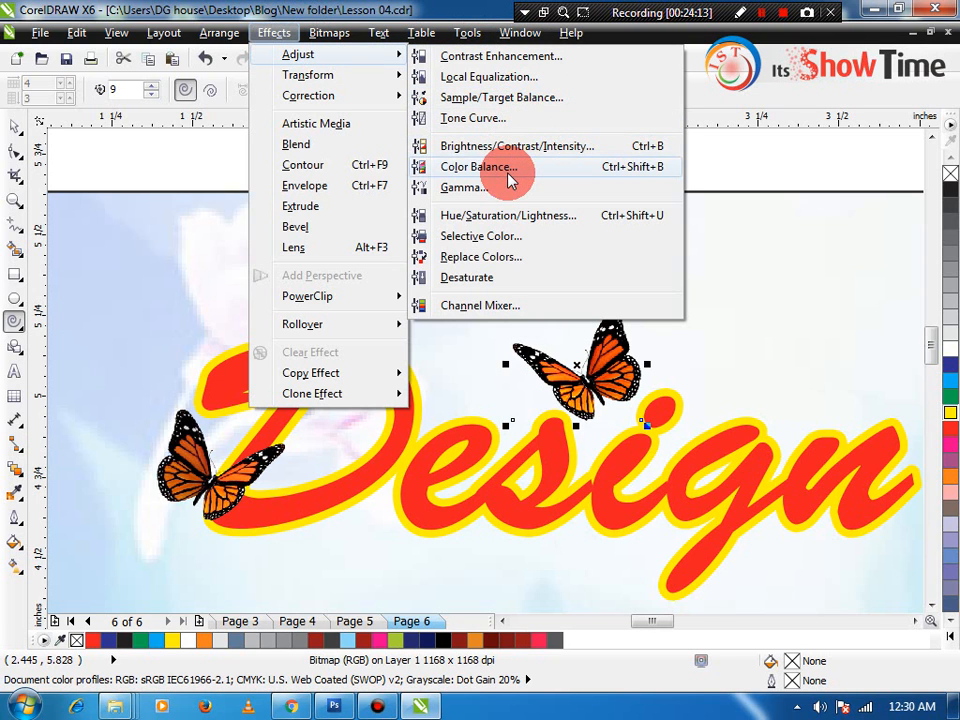
click(492, 222)
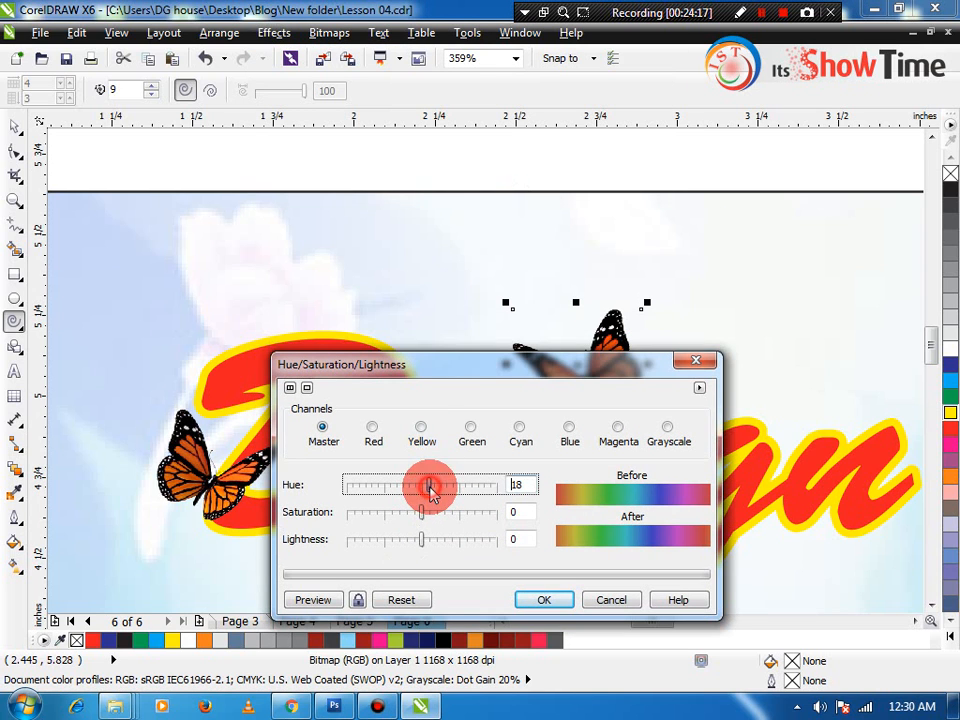
drag(429, 487, 463, 490)
click(319, 598)
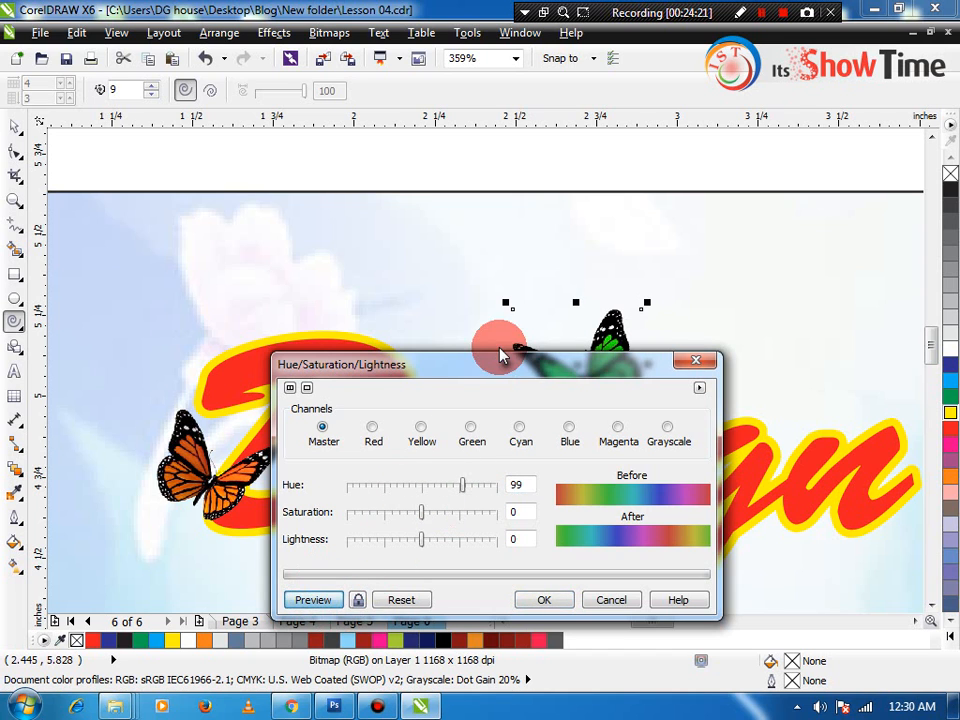
drag(502, 356, 304, 238)
click(369, 467)
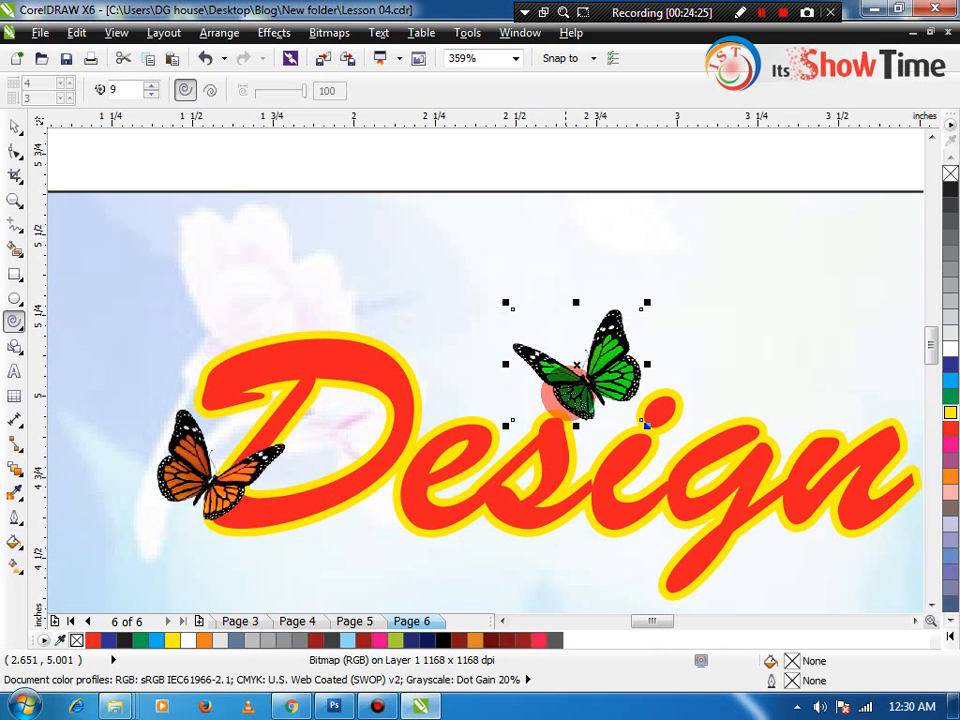
- Move the green butterfly from above Design onto the middle letters of Studio, beside the d
key(space)
scroll(600, 400, down, 4)
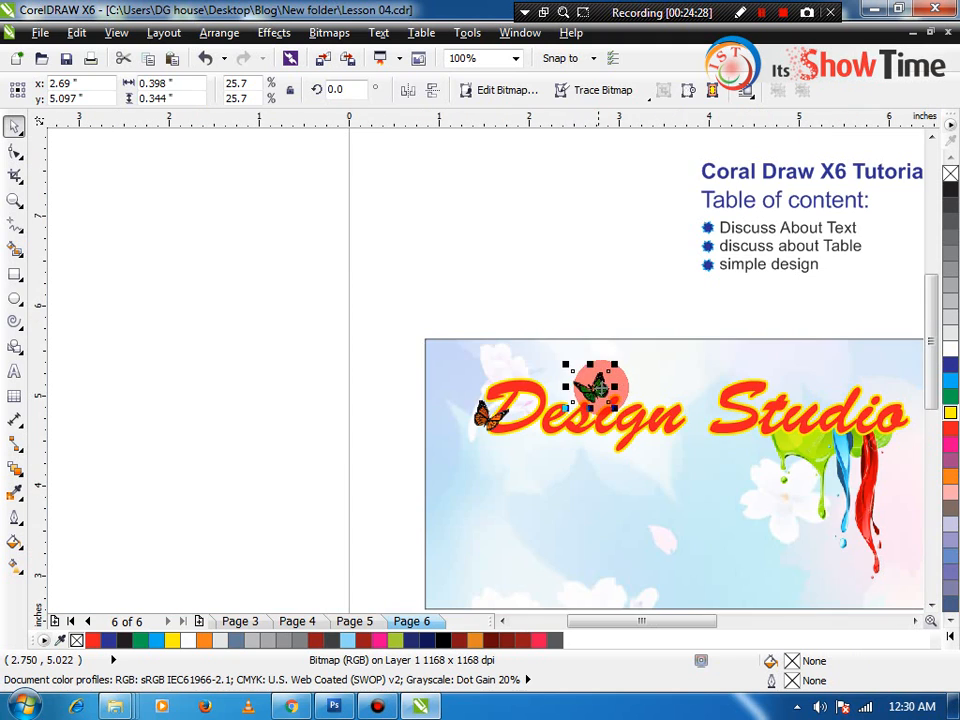
drag(592, 385, 851, 421)
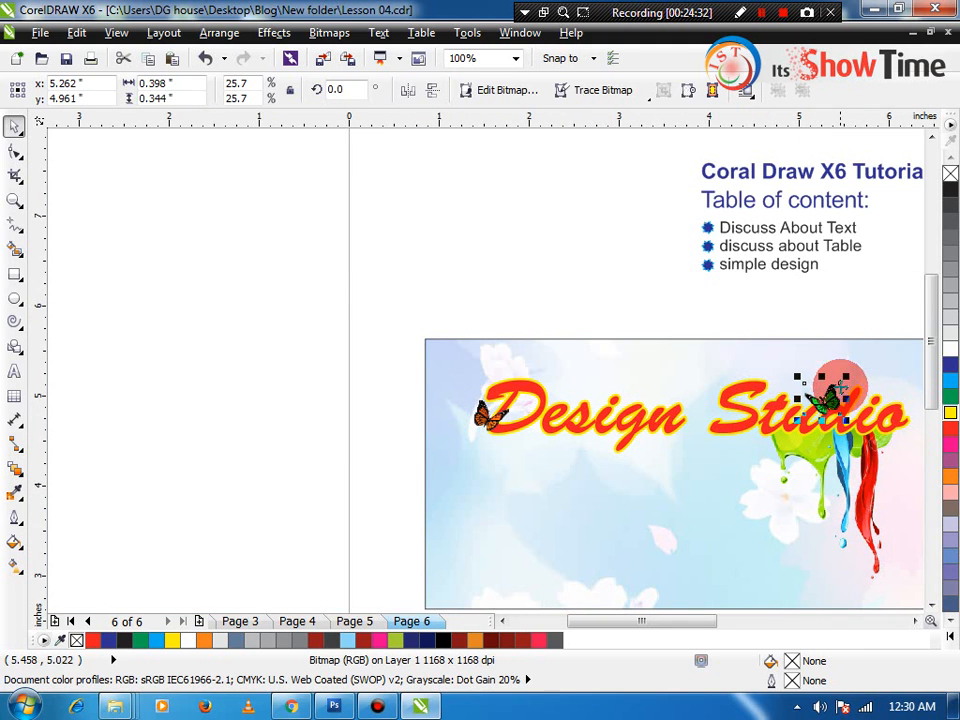
click(573, 294)
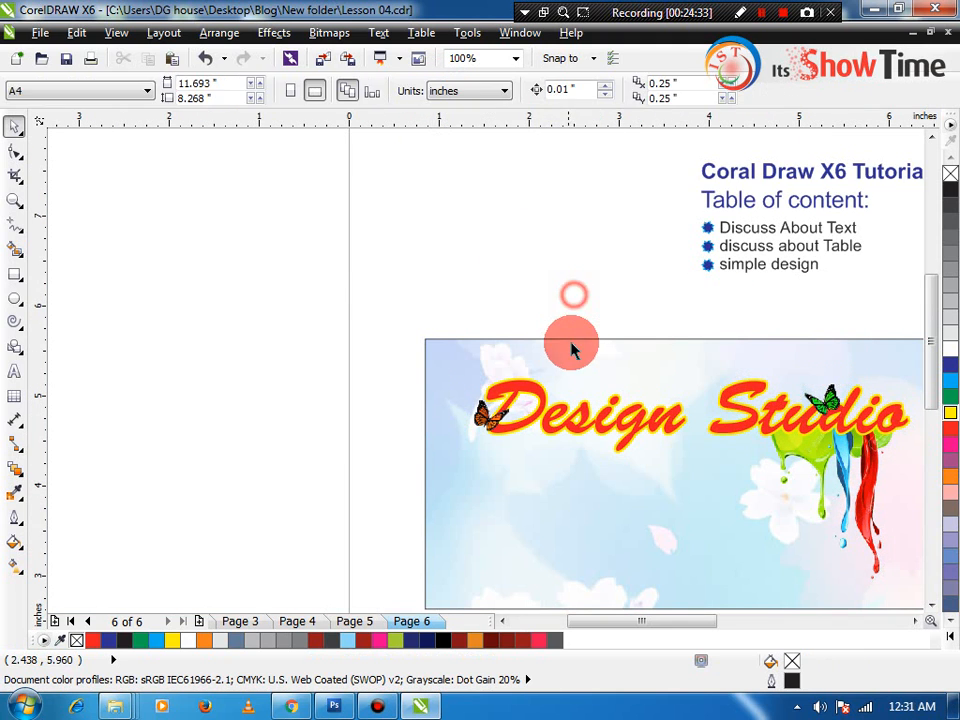
- Duplicate the Design Studio title below the original and replace the copy's text with "Graphic Tutorial For free"
key(F4)
click(603, 373)
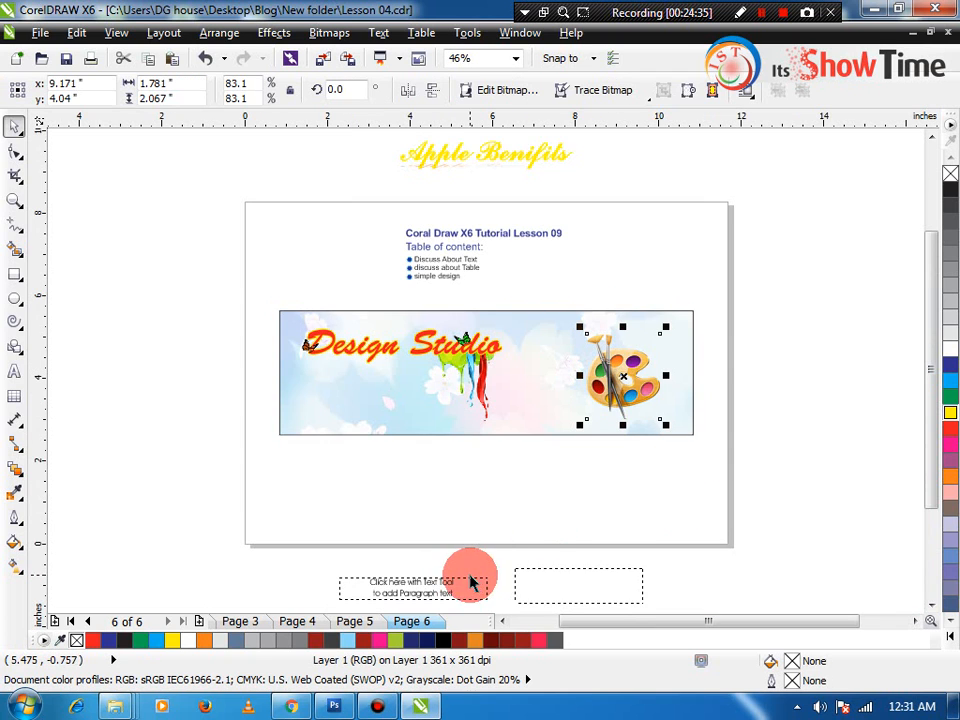
key(z)
drag(240, 306, 906, 456)
key(space)
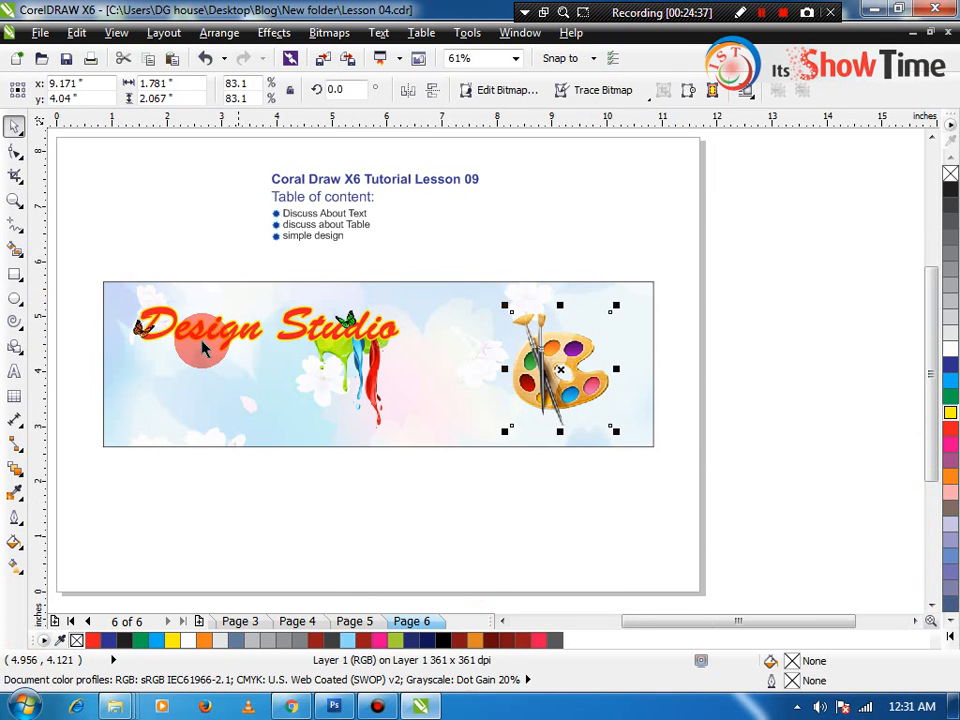
click(241, 332)
drag(240, 332, 238, 410)
right_click(238, 410)
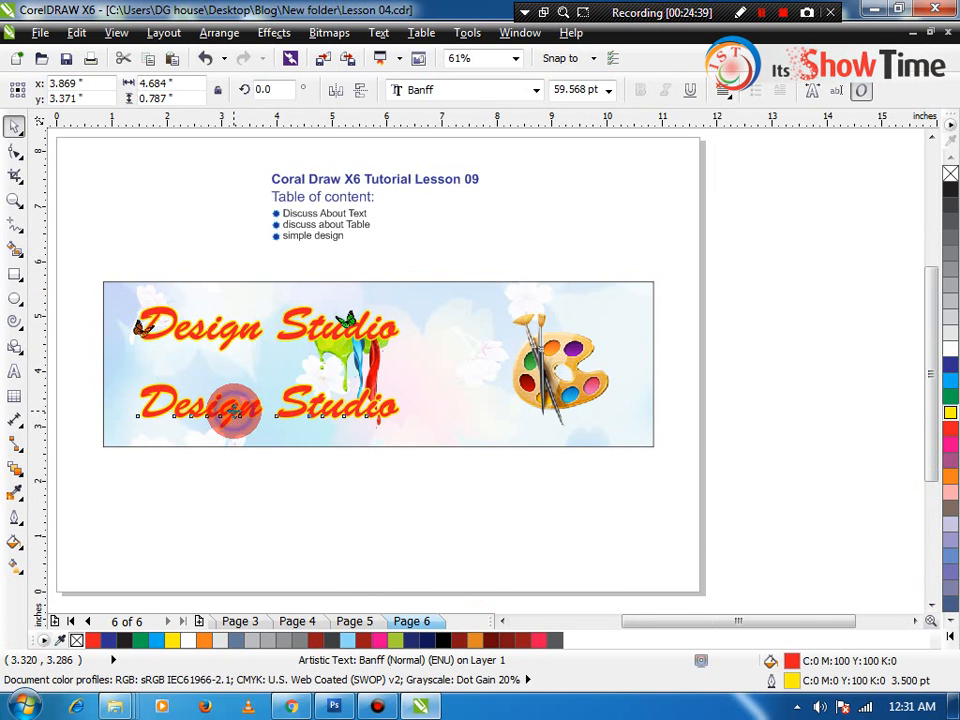
double_click(234, 409)
text(Graphic Tutorial For free)
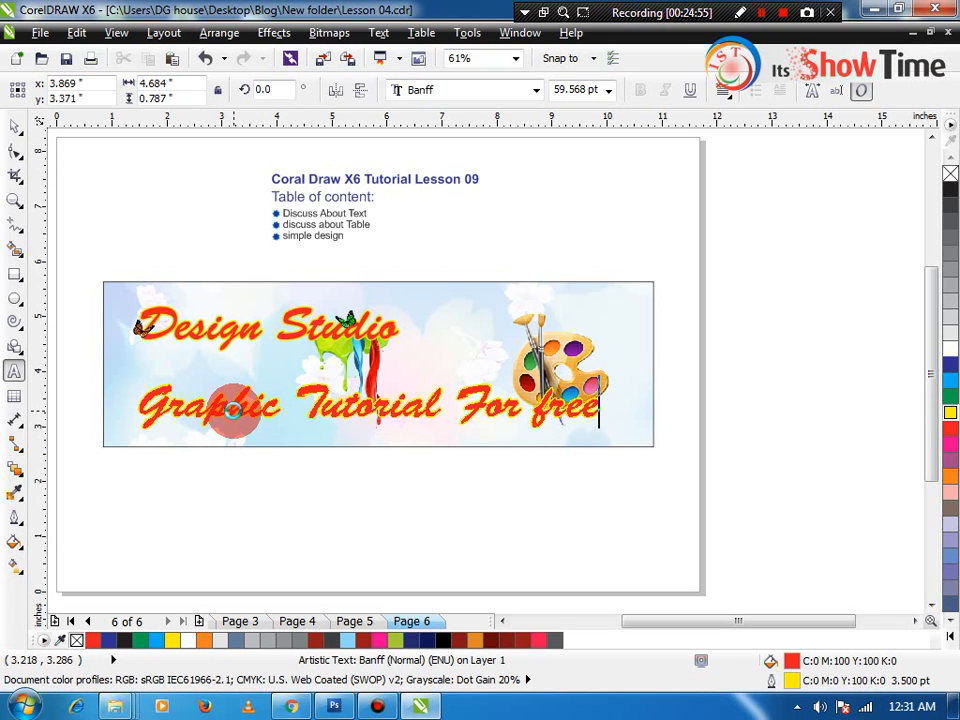
key(ctrl+space)
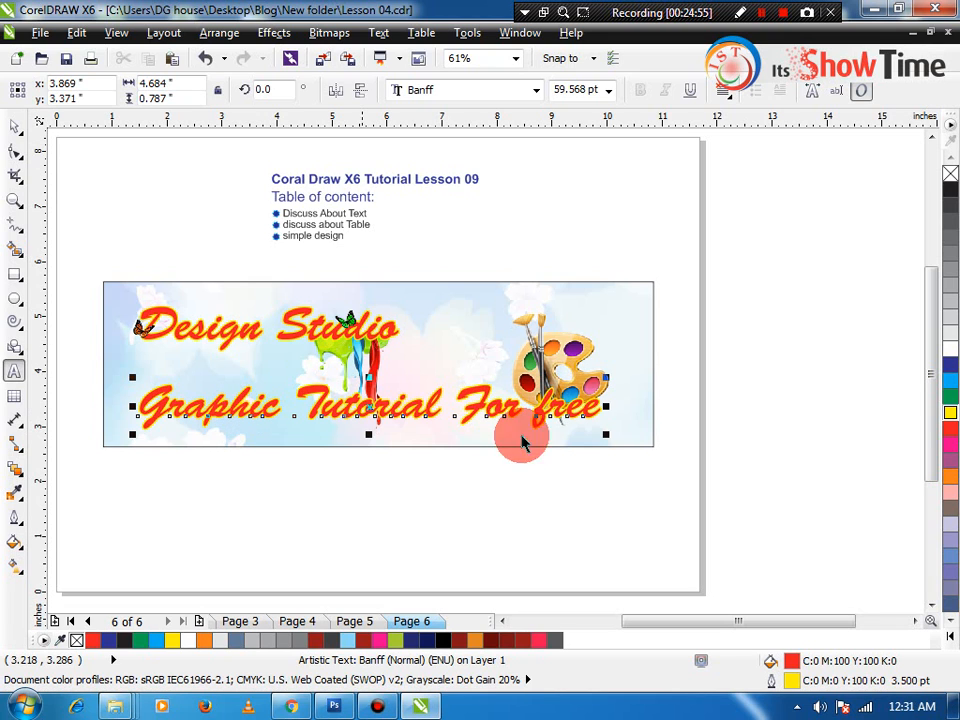
- Scale the "Graphic Tutorial For free" subtitle down to about 3.47 inches wide beneath the title
mouse_move(609, 380)
mouse_down()
mouse_move(471, 381)
mouse_move(428, 402)
mouse_move(313, 383)
mouse_move(317, 376)
mouse_up()
key(z)
mouse_move(421, 296)
mouse_down()
mouse_move(299, 415)
mouse_move(108, 463)
mouse_up()
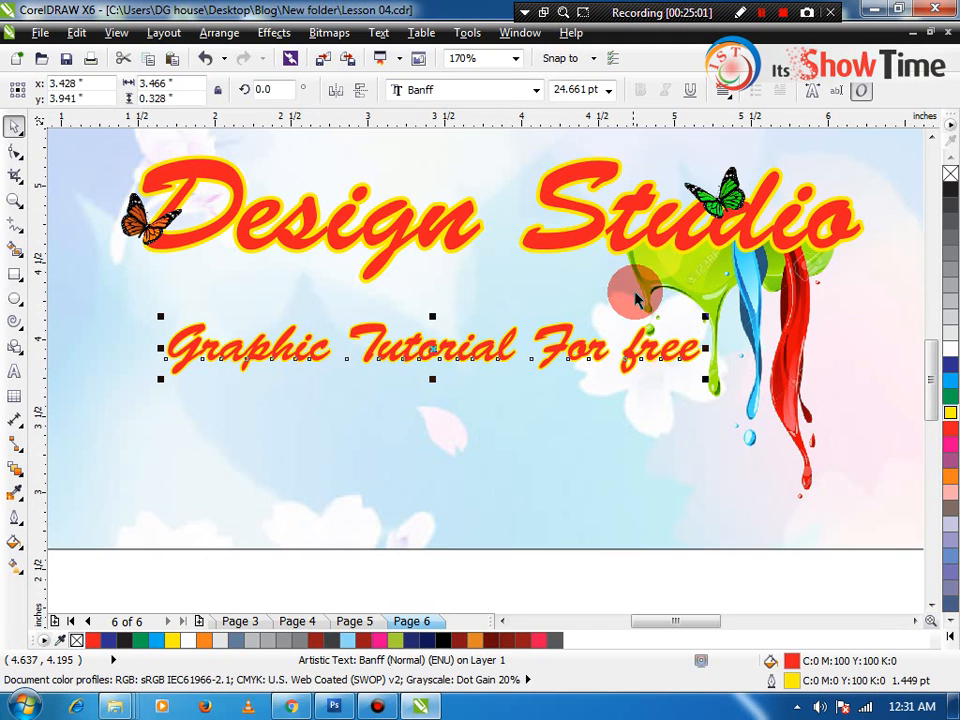
- Shrink the paint drip image to about 1.07 by 1.32 inches and move the subtitle slightly up and right, closer to the title
click(692, 291)
click(610, 353)
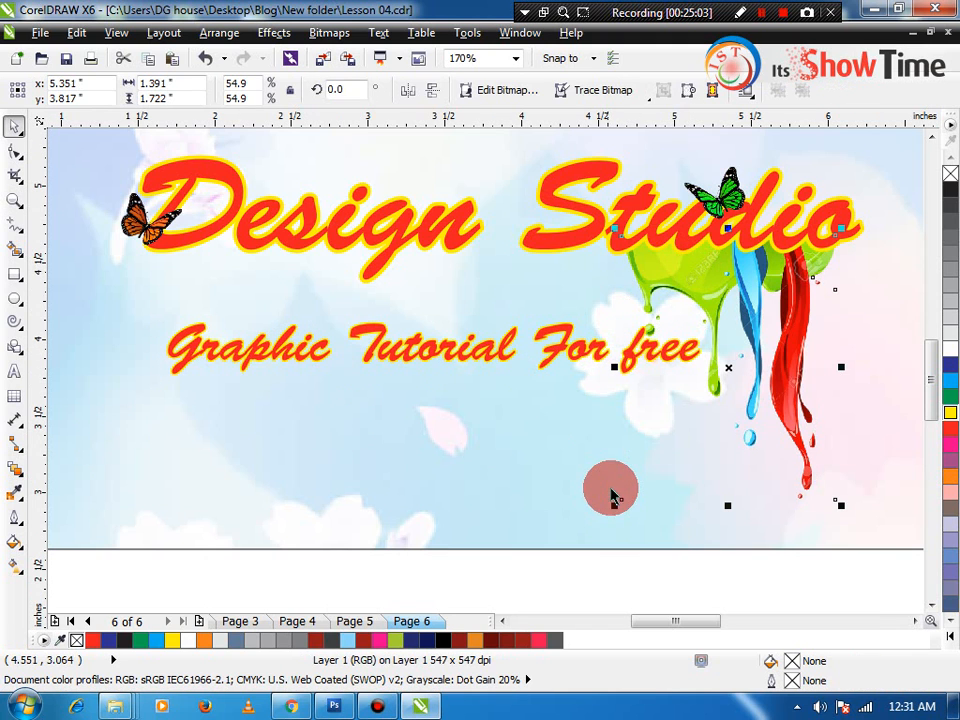
mouse_move(613, 503)
mouse_down()
mouse_move(664, 454)
mouse_move(656, 450)
mouse_up()
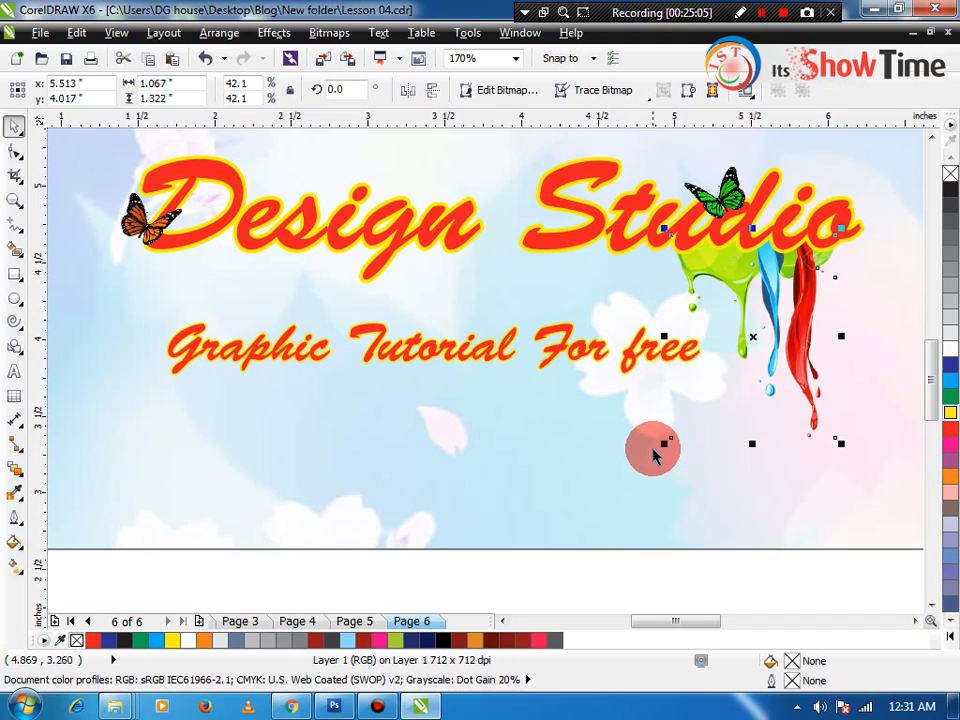
click(628, 357)
mouse_move(628, 357)
mouse_down()
mouse_move(611, 347)
mouse_move(638, 337)
mouse_up()
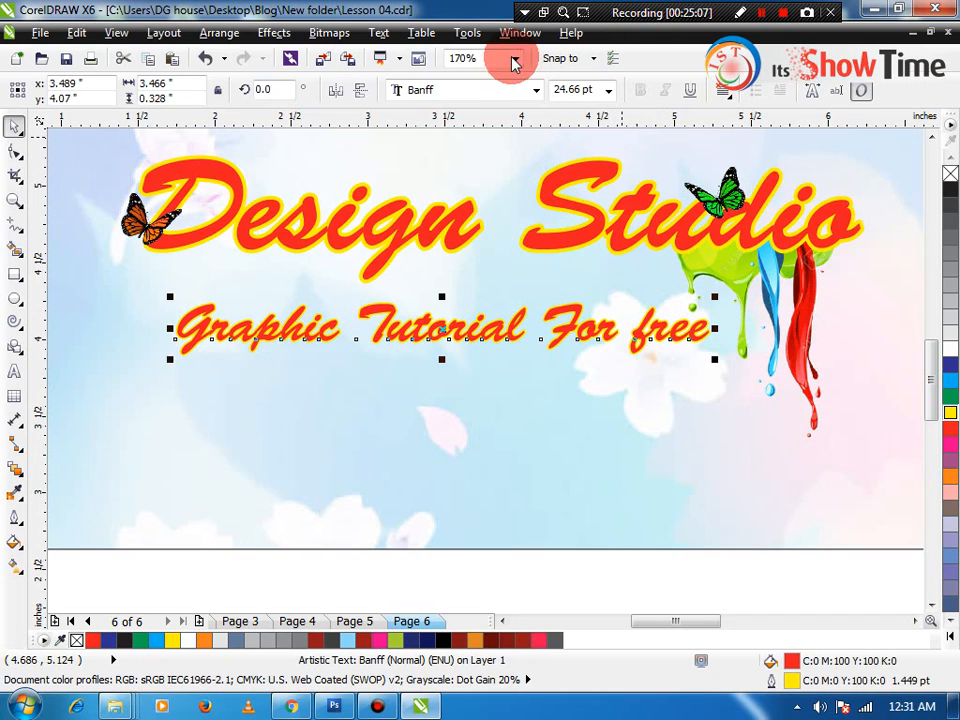
- Try the Arial and Times fonts on the "Graphic Tutorial For free" subtitle
click(474, 87)
click(465, 129)
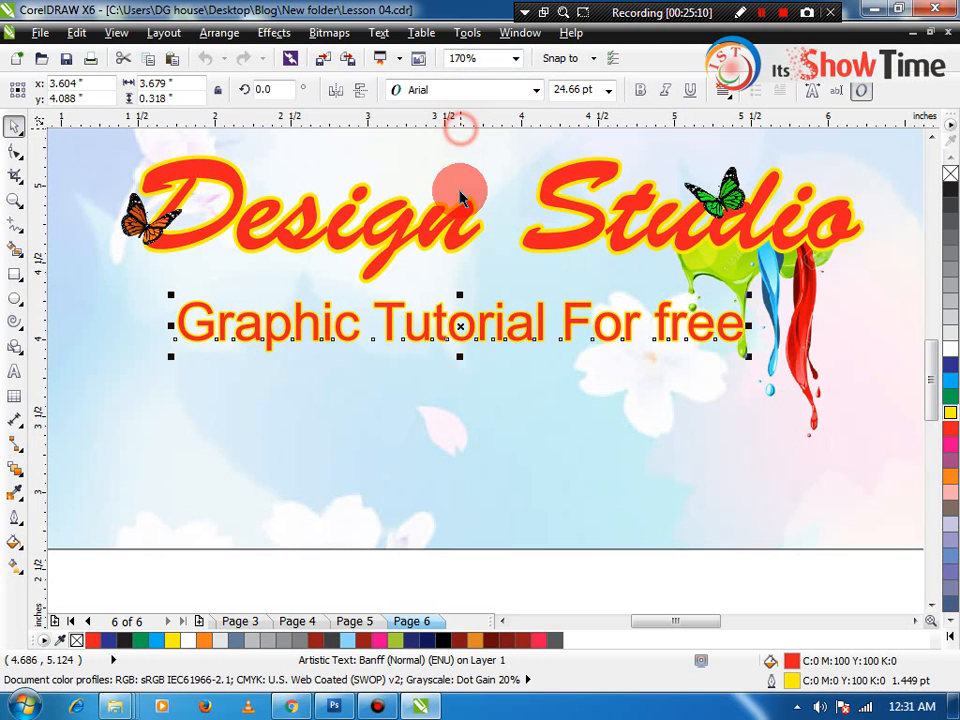
click(492, 92)
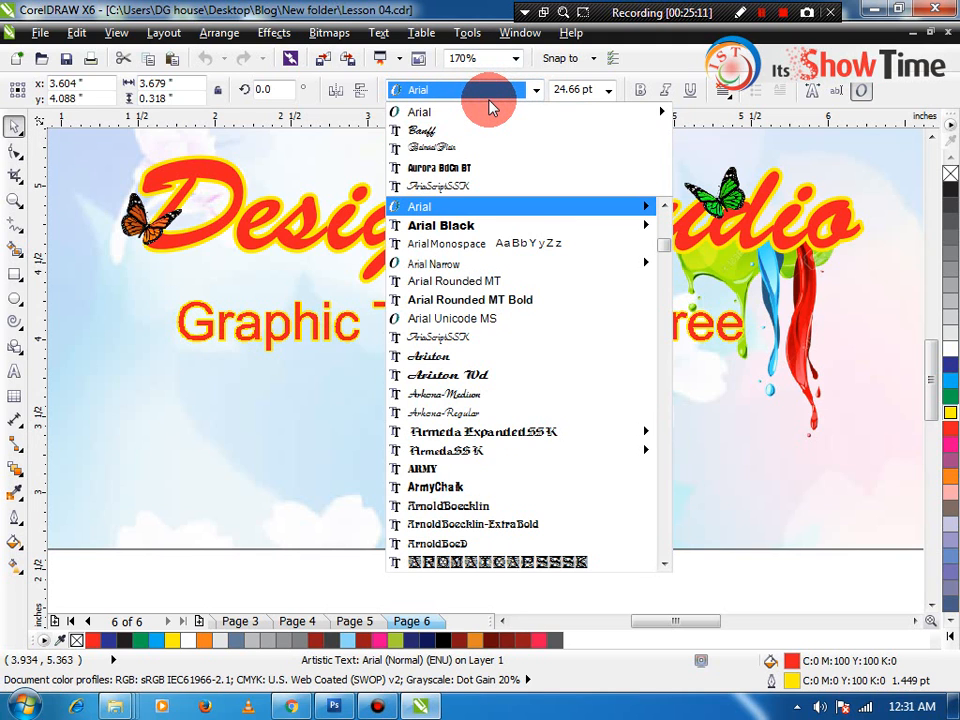
text(Times)
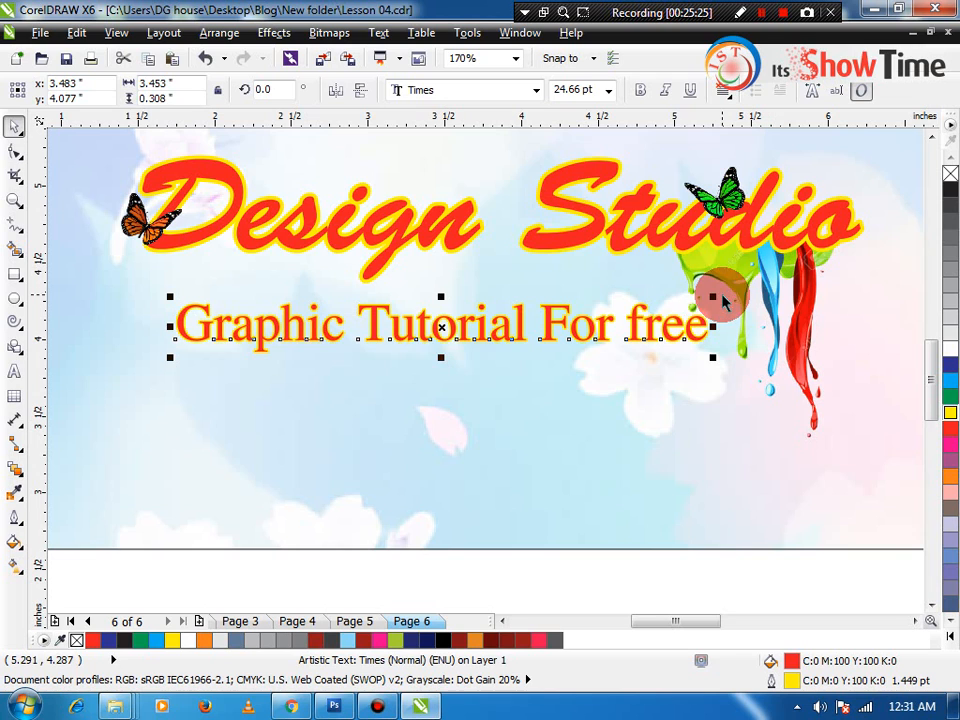
- Scale the subtitle down to about 21.4 pt and set its font to Alice
drag(715, 297, 678, 296)
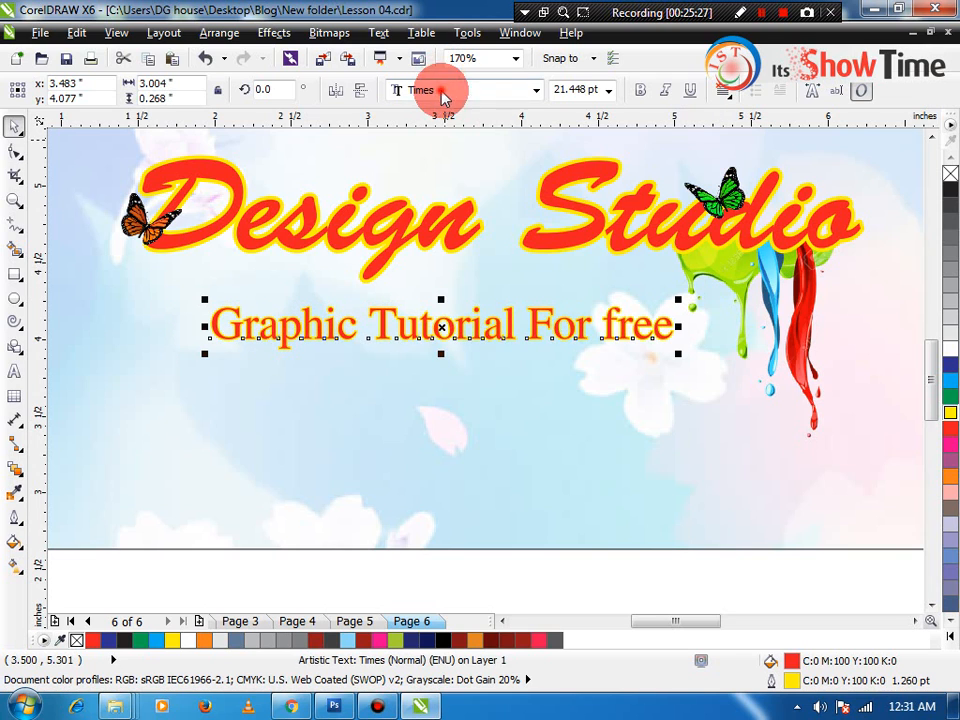
click(440, 90)
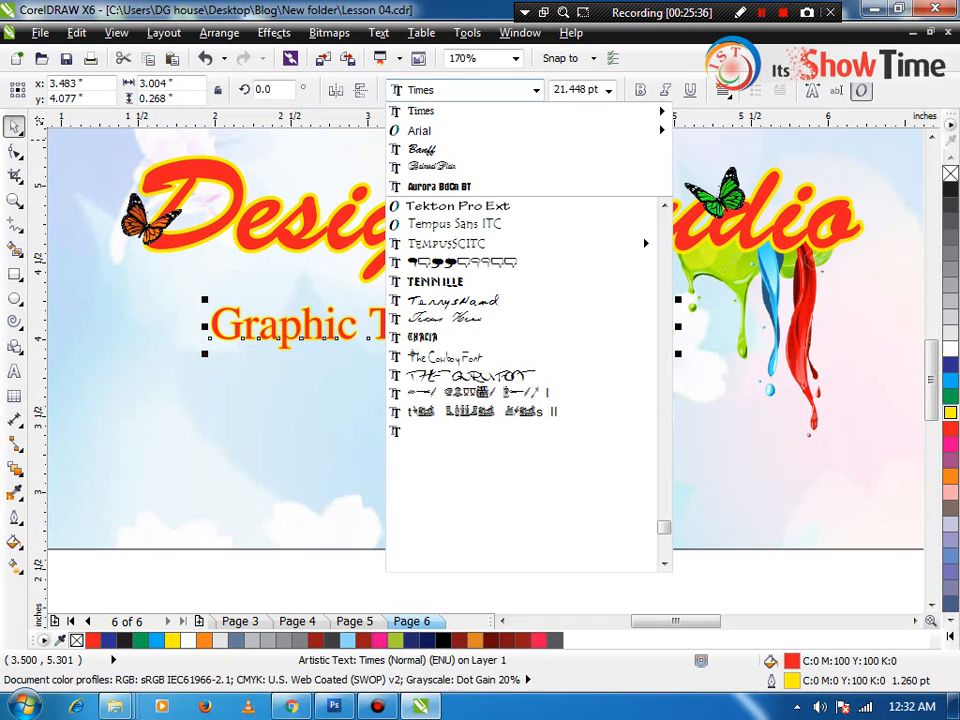
click(428, 90)
text(Alice)
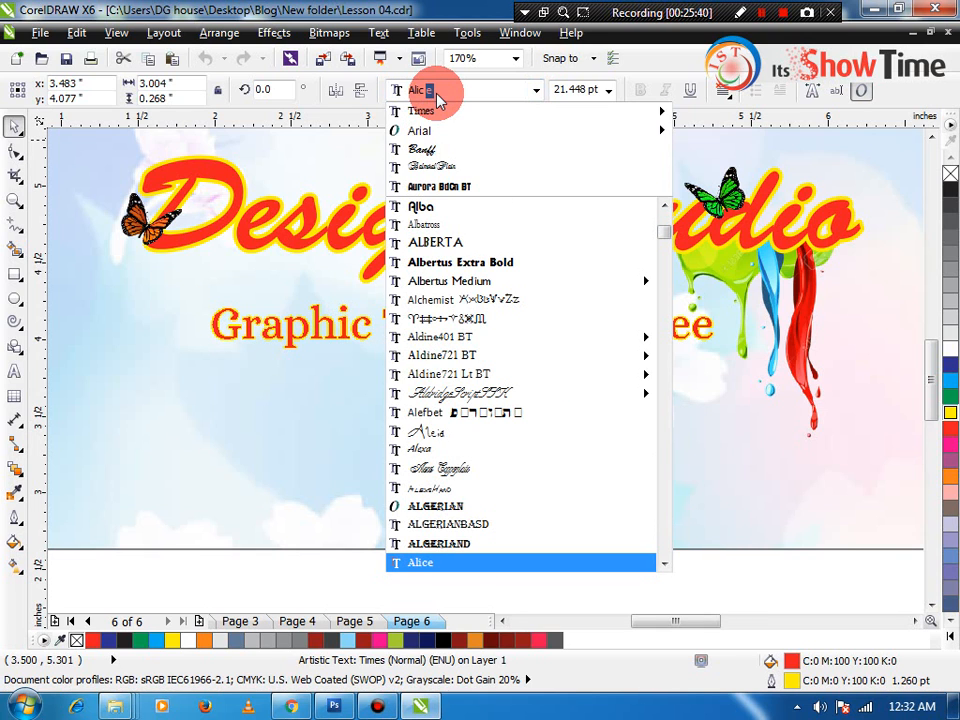
key(Return)
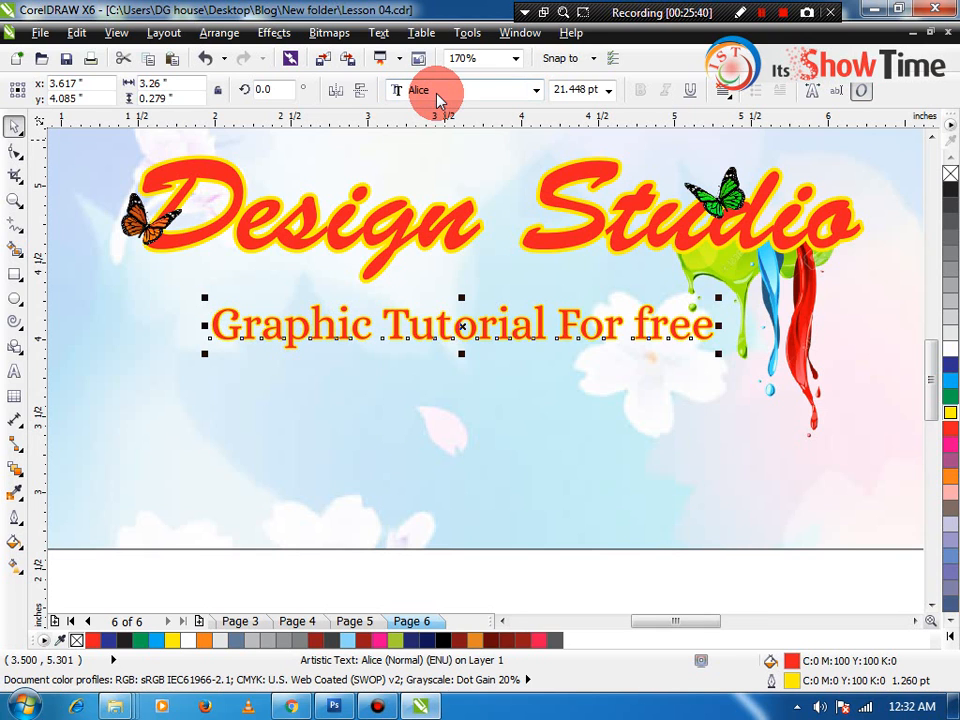
- Shift the subtitle slightly left and up to sit evenly beneath Design Studio, and deselect it
click(512, 330)
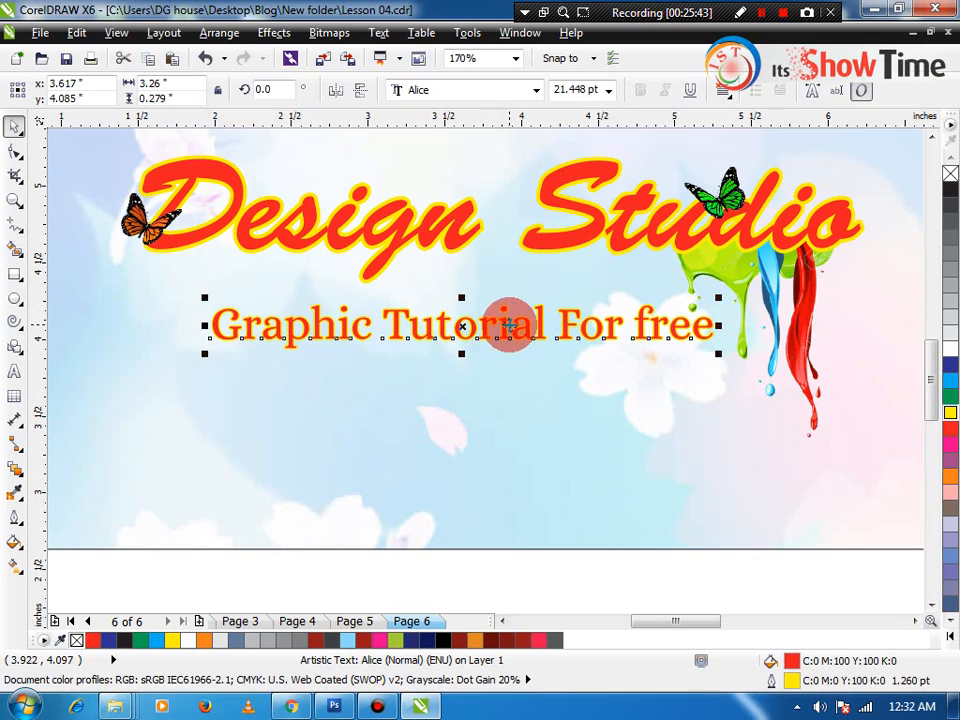
drag(510, 326, 500, 322)
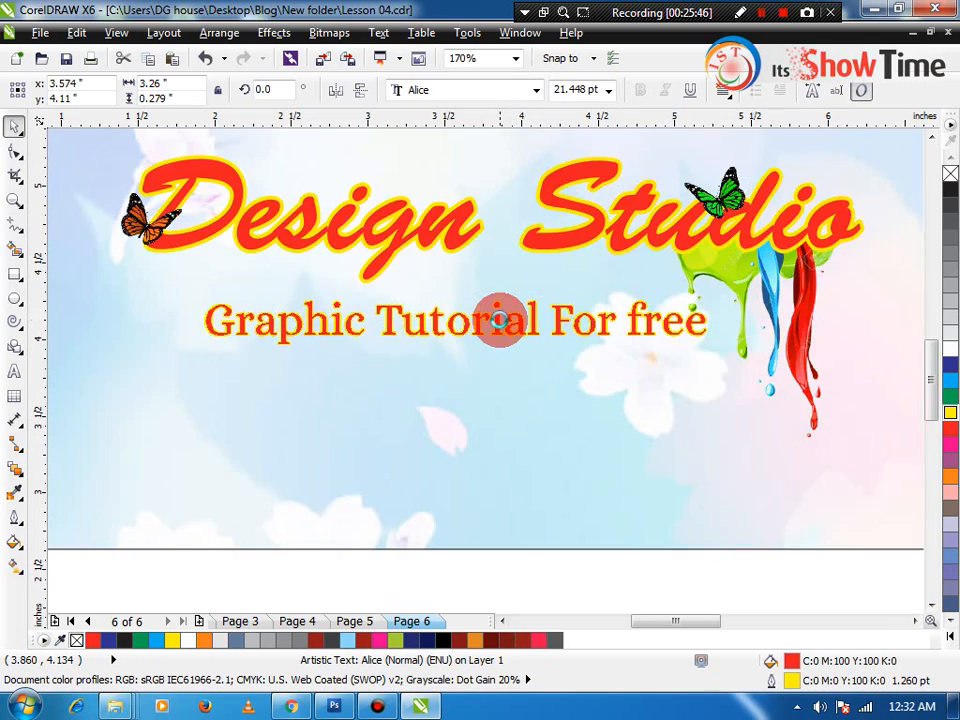
scroll(506, 375, down, 3)
click(519, 463)
scroll(520, 460, down, 2)
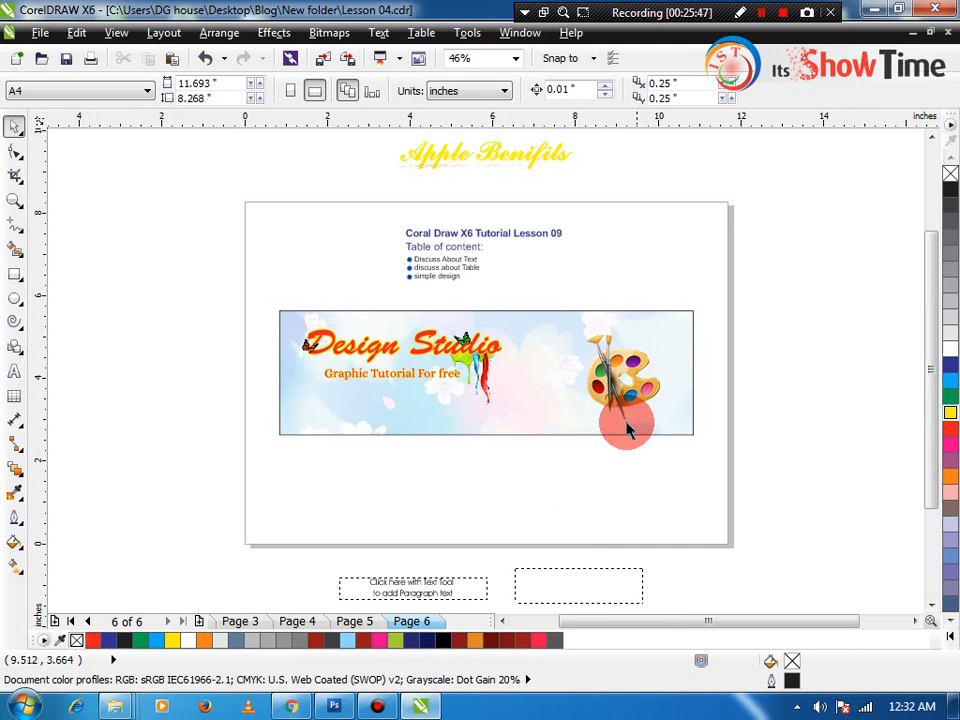
- Create a copy of the banner's background rectangle squashed to a strip about 0.47 inches high along its lower edge
key(z)
drag(225, 306, 758, 455)
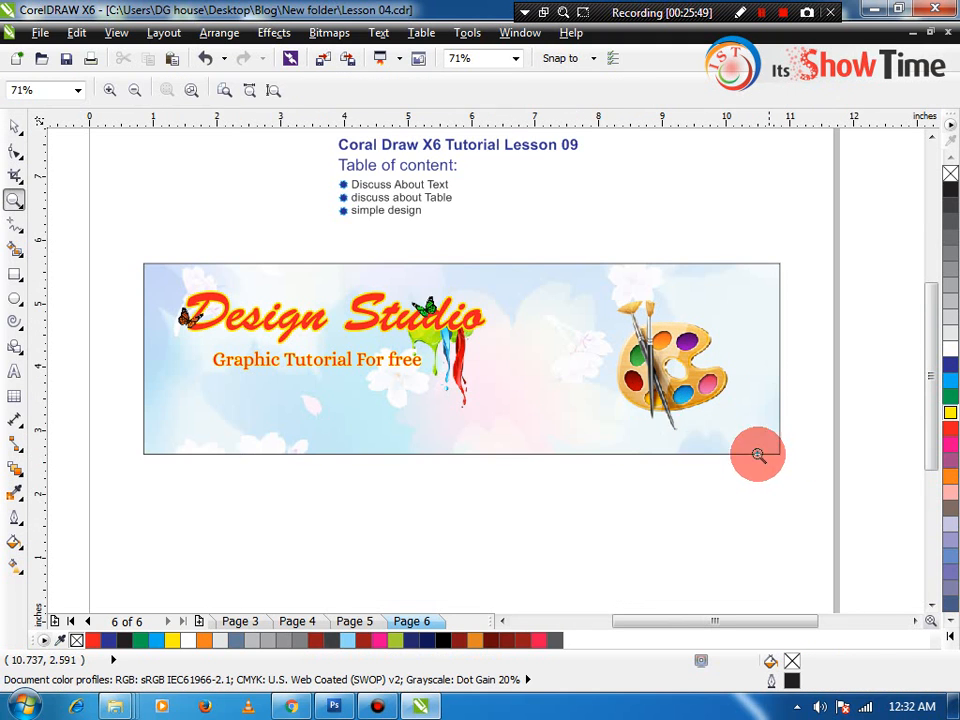
key(space)
click(585, 416)
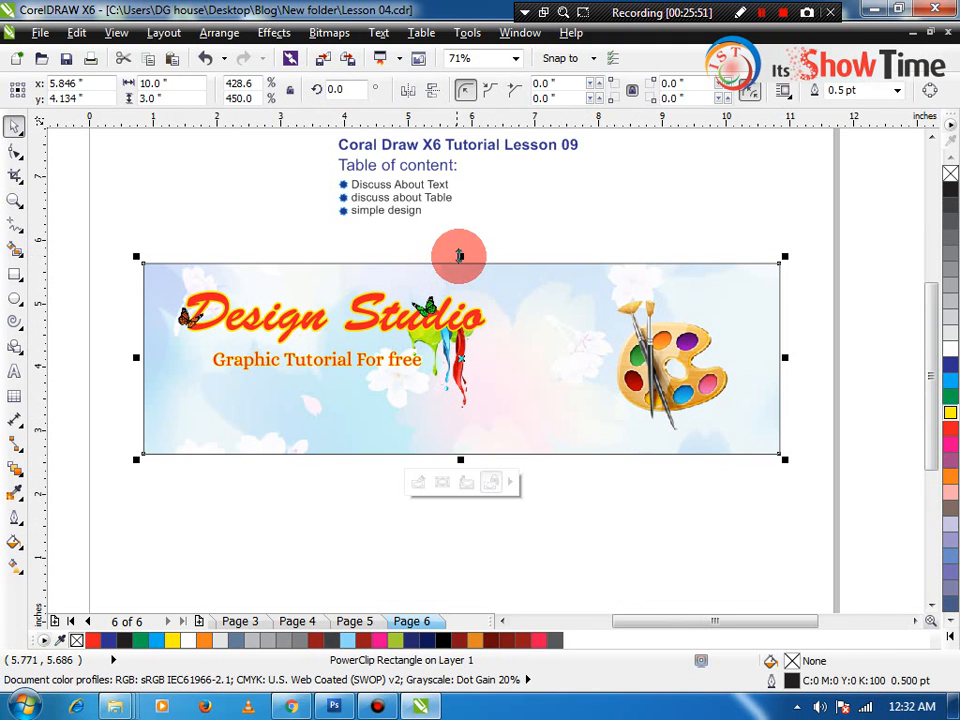
drag(460, 256, 468, 418)
- Delete the flower image clipped inside the lower strip, leaving an empty PowerClip frame
click(457, 480)
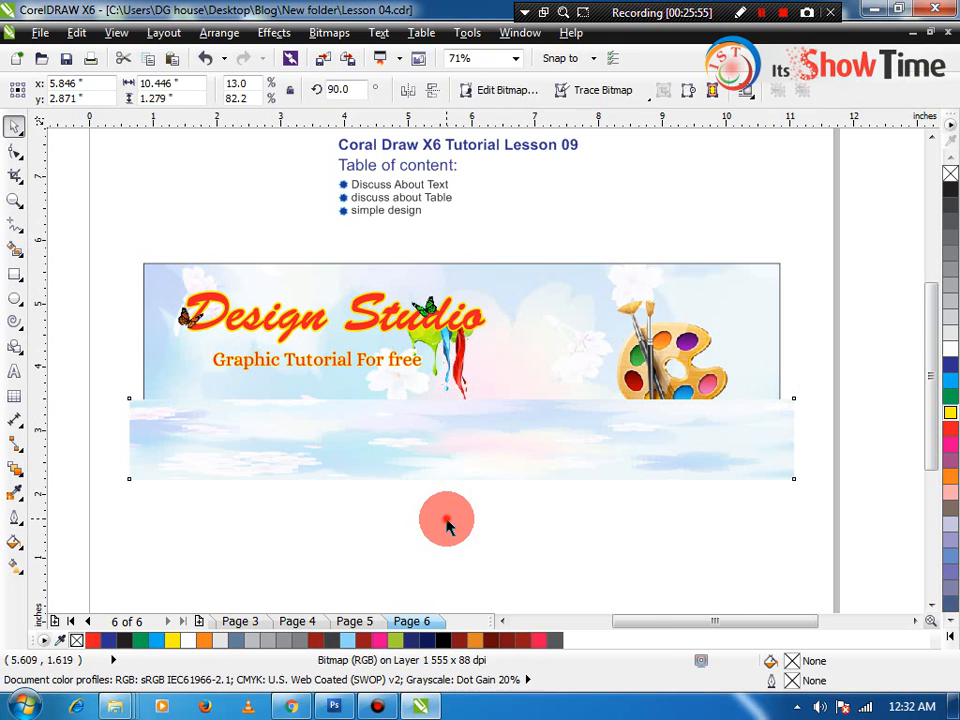
key(Delete)
click(491, 441)
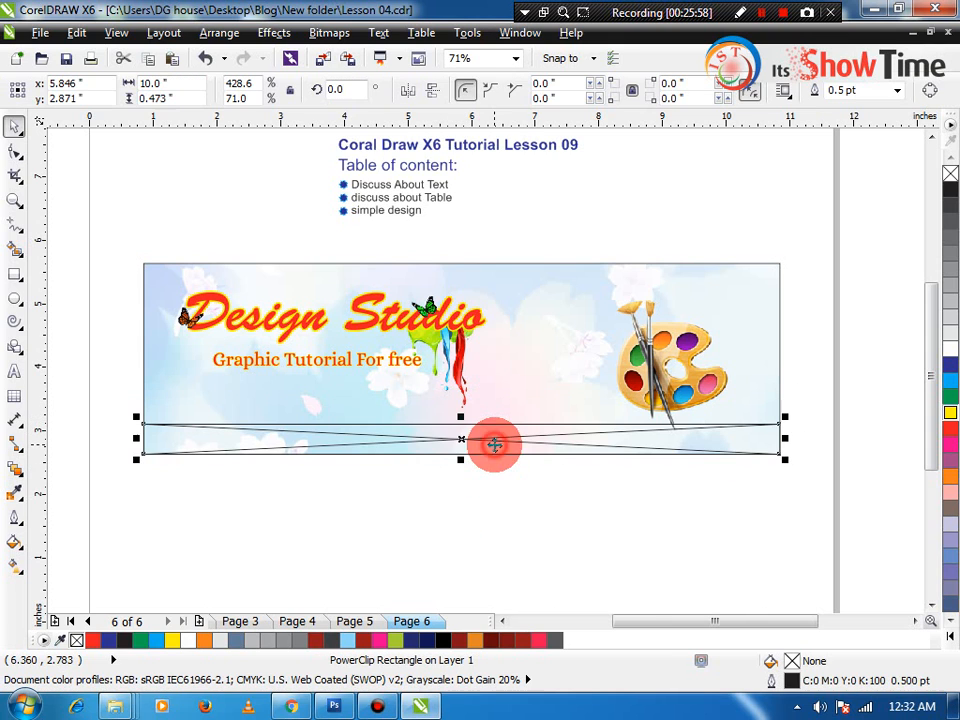
click(511, 505)
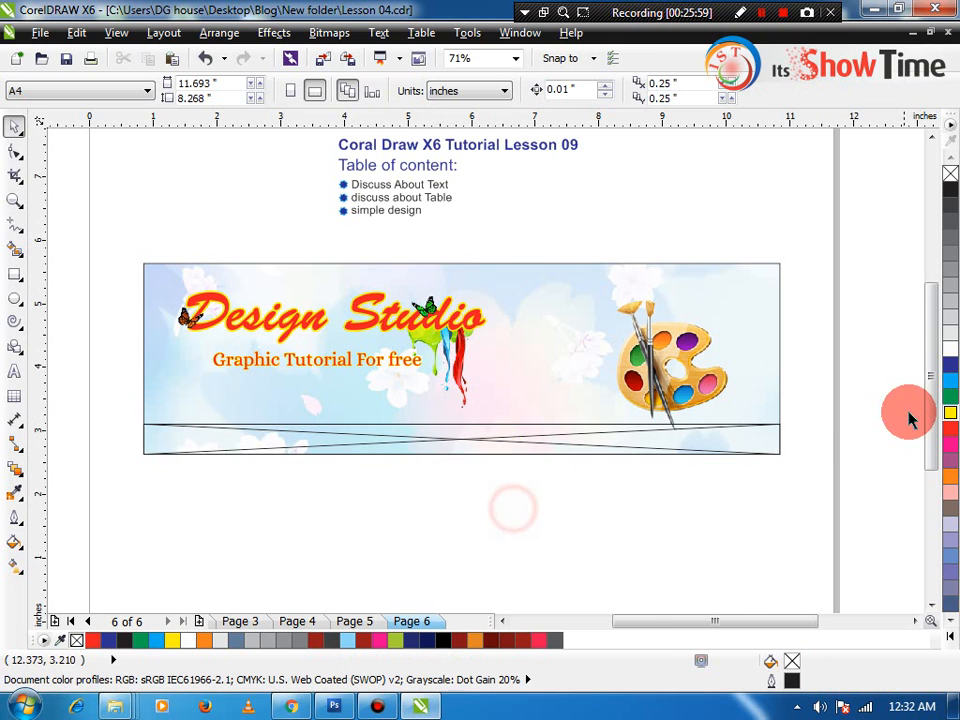
- Try clearing the lower strip's PowerClip frame type and moving the lesson text onto it, and undo both changes
click(677, 441)
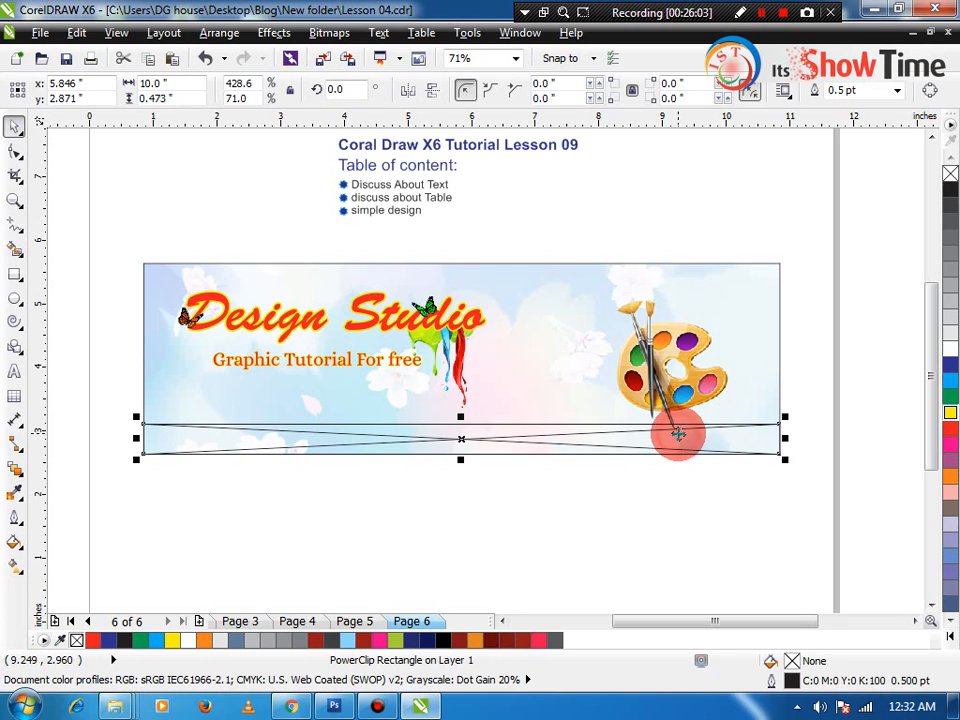
right_click(605, 432)
mouse_move(700, 46)
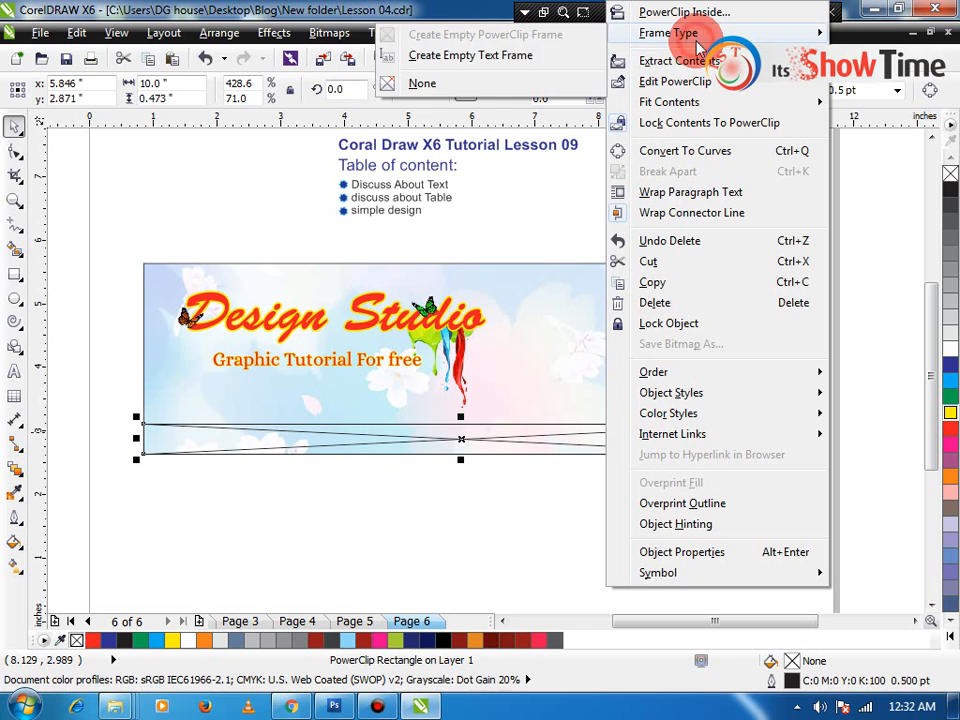
click(489, 84)
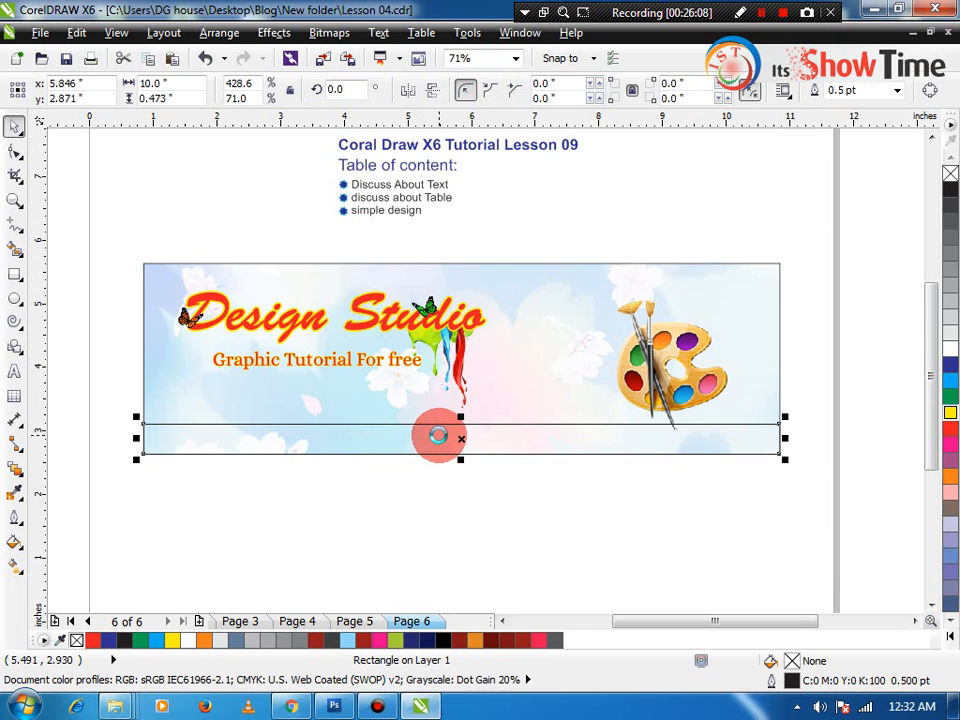
click(508, 525)
drag(369, 242, 444, 452)
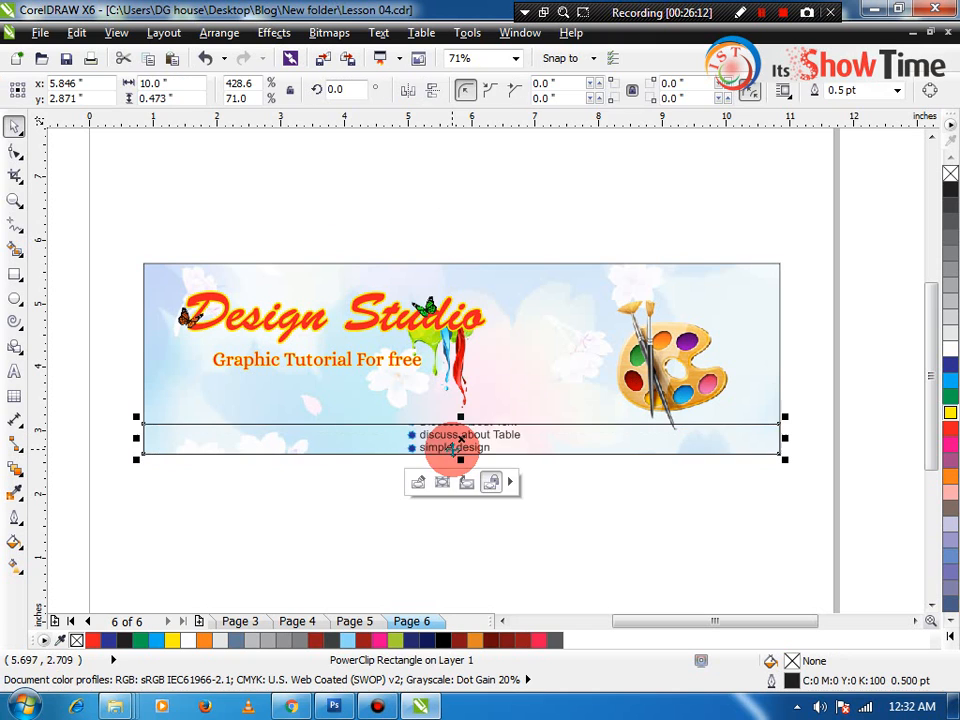
key(ctrl+z)
- Set the lower strip's frame type to None so it becomes a plain rectangle
click(388, 480)
right_click(402, 438)
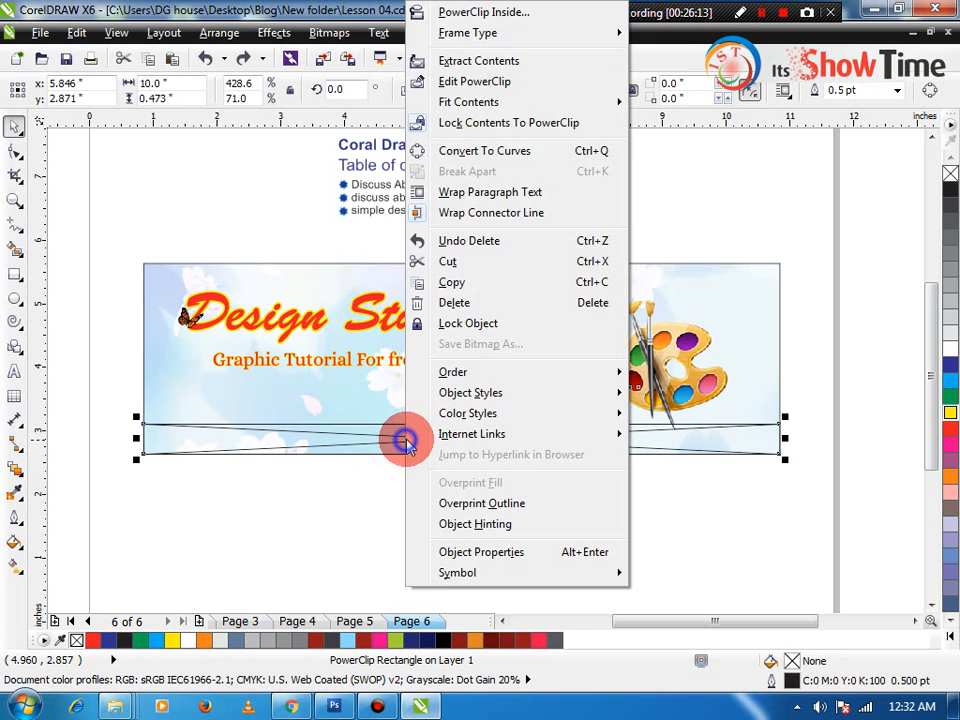
mouse_move(536, 40)
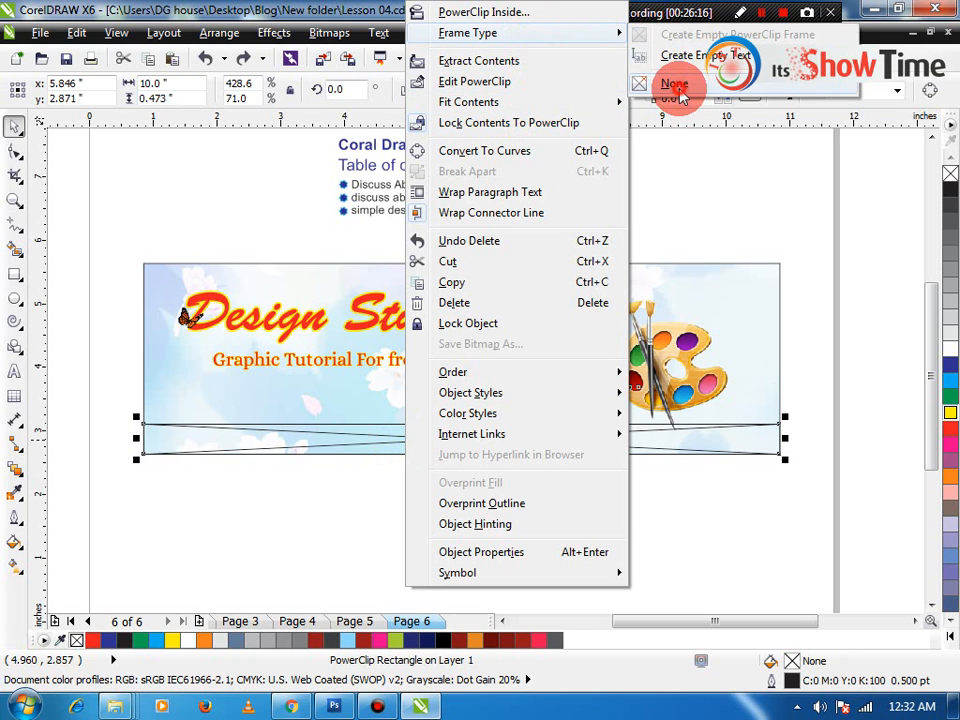
click(678, 90)
- Move the palette image slightly up and to the right, clear of the lower strip
click(781, 427)
click(668, 368)
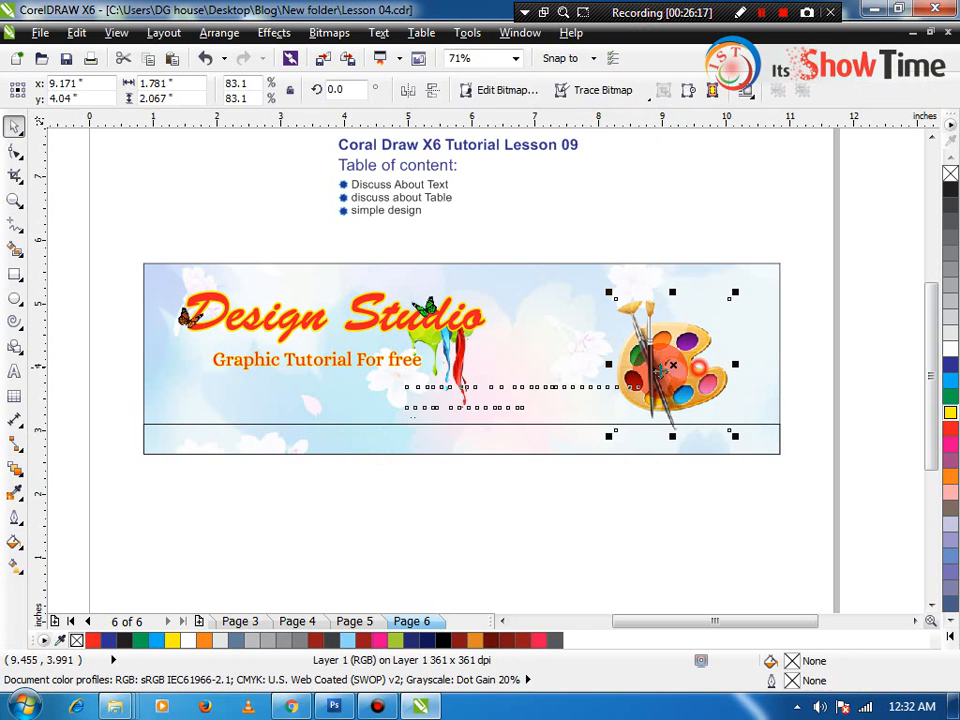
drag(668, 368, 607, 437)
scroll(620, 415, up, 1)
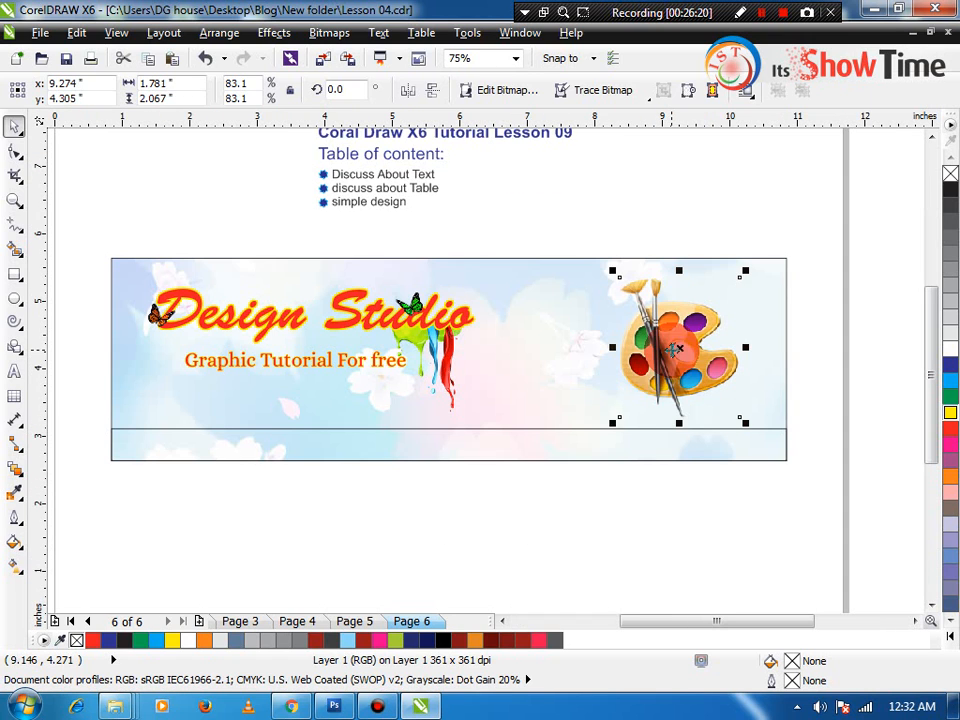
- Fill the lower strip with cyan, and replace that fill with a pale blue sampled from the flower background
click(607, 437)
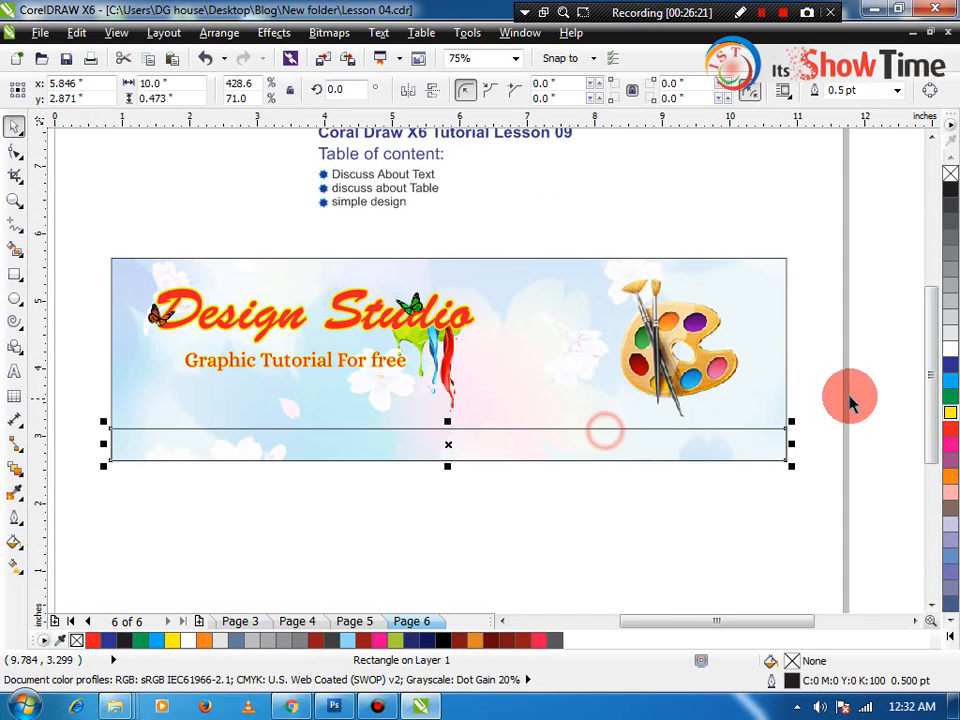
click(949, 380)
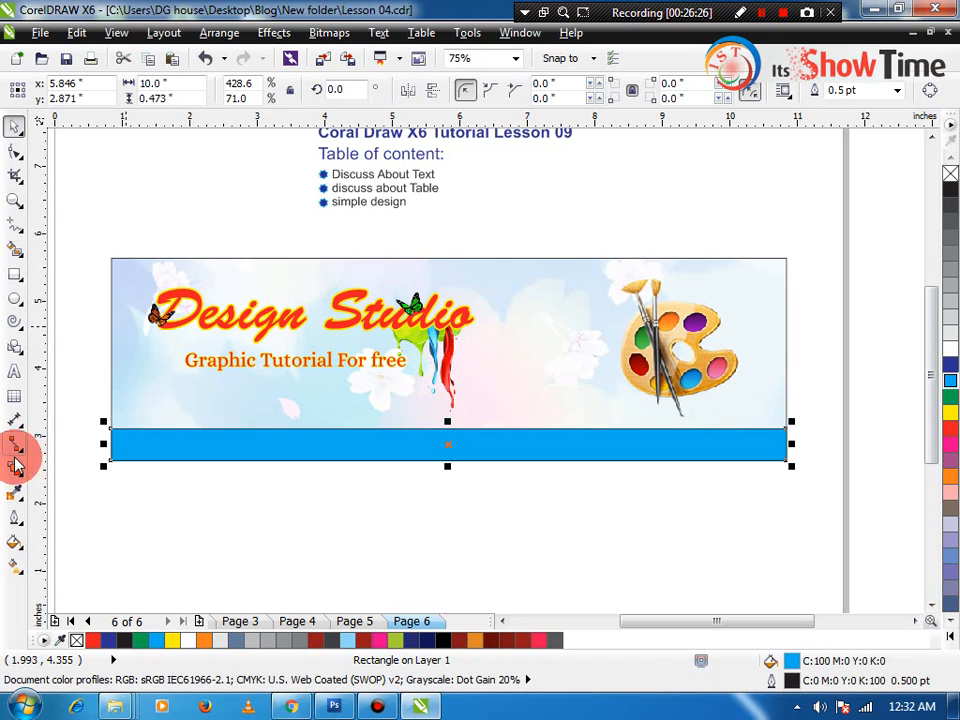
click(15, 491)
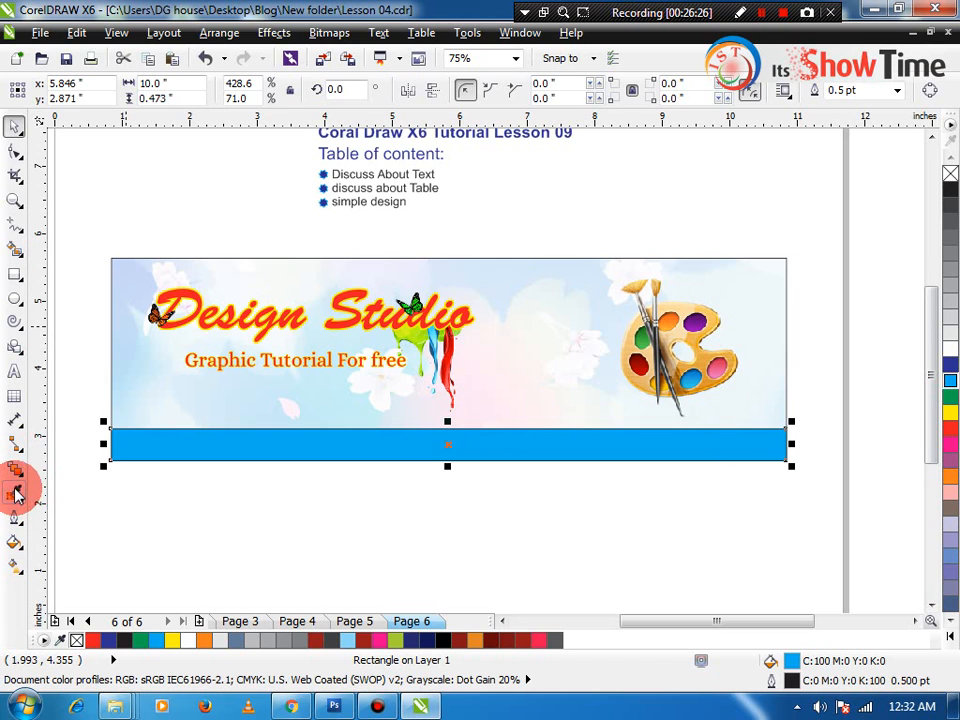
click(219, 400)
click(229, 437)
key(space)
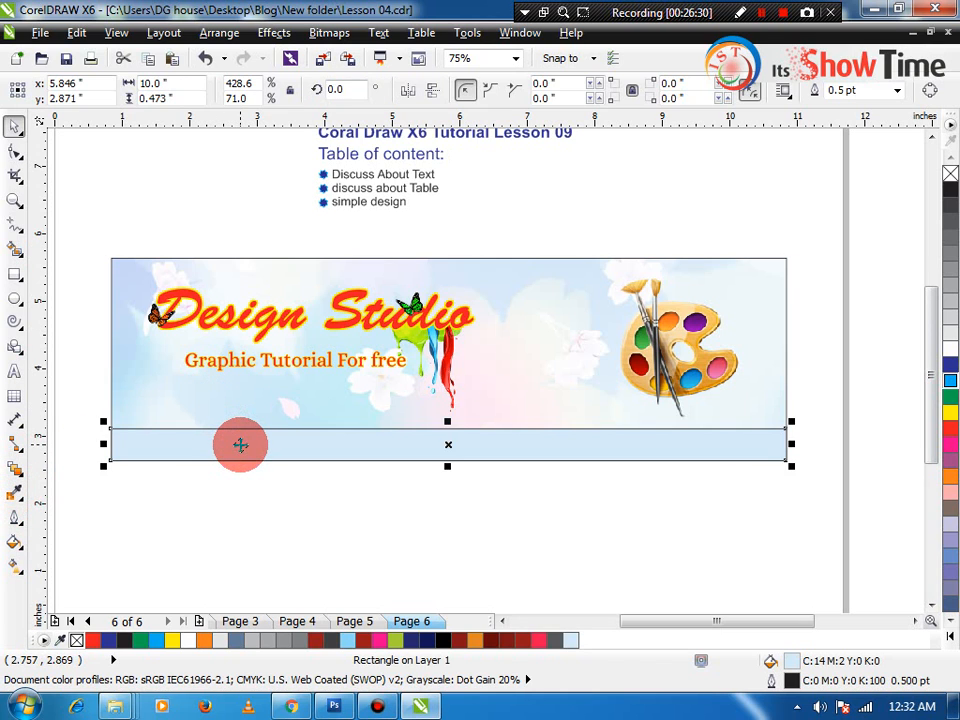
- Apply a linear two-color fountain fill to the strip from the pale blue to cyan at a 90 degree angle
click(240, 443)
key(F11)
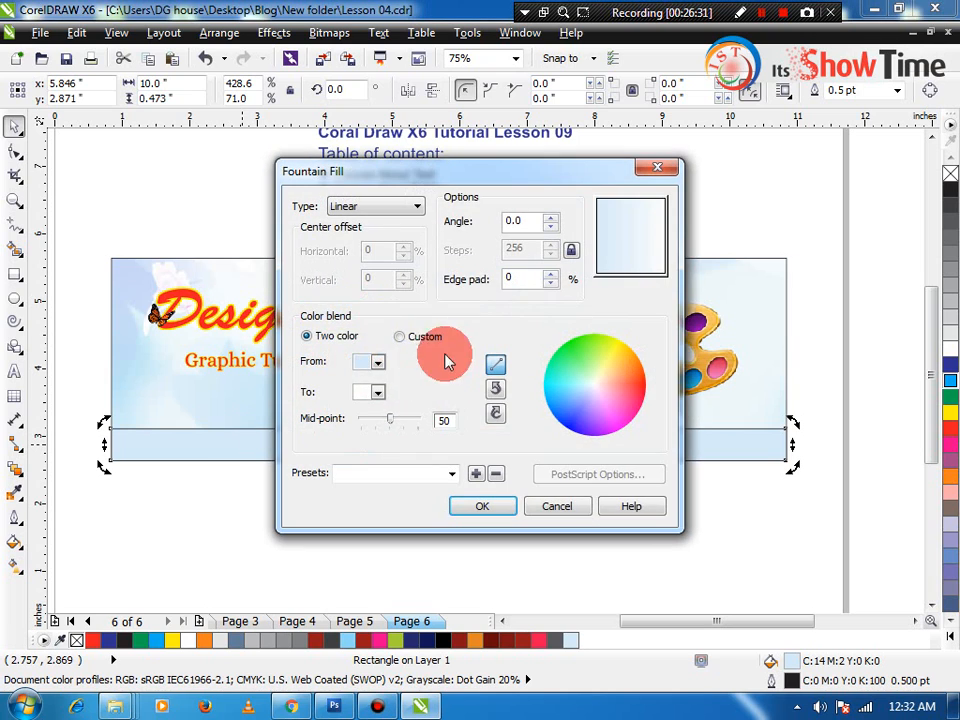
click(377, 392)
click(435, 453)
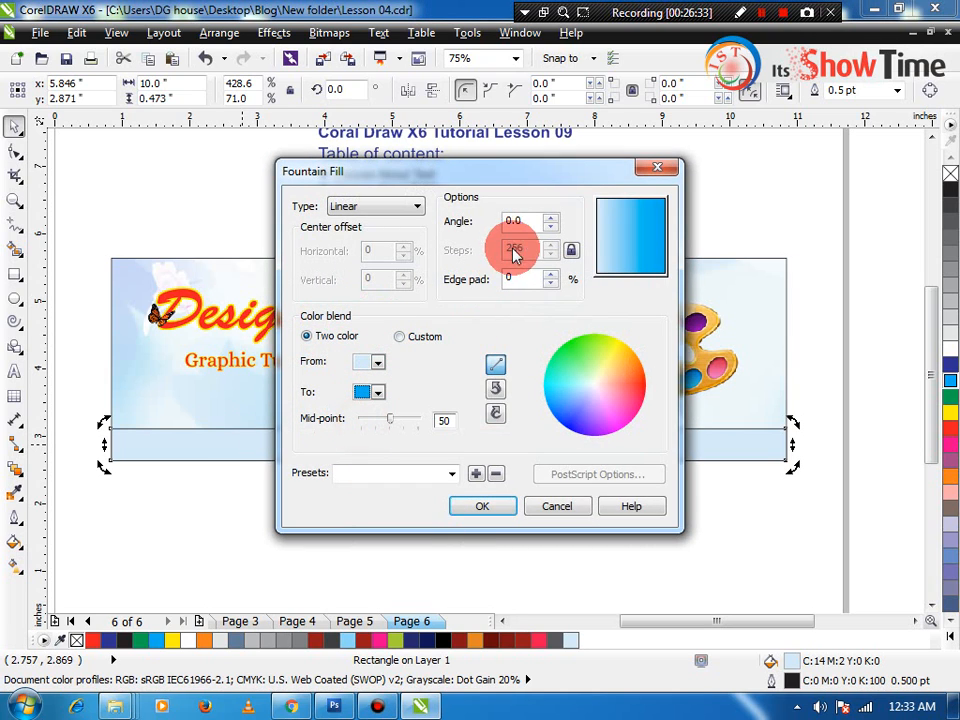
double_click(519, 221)
text(90)
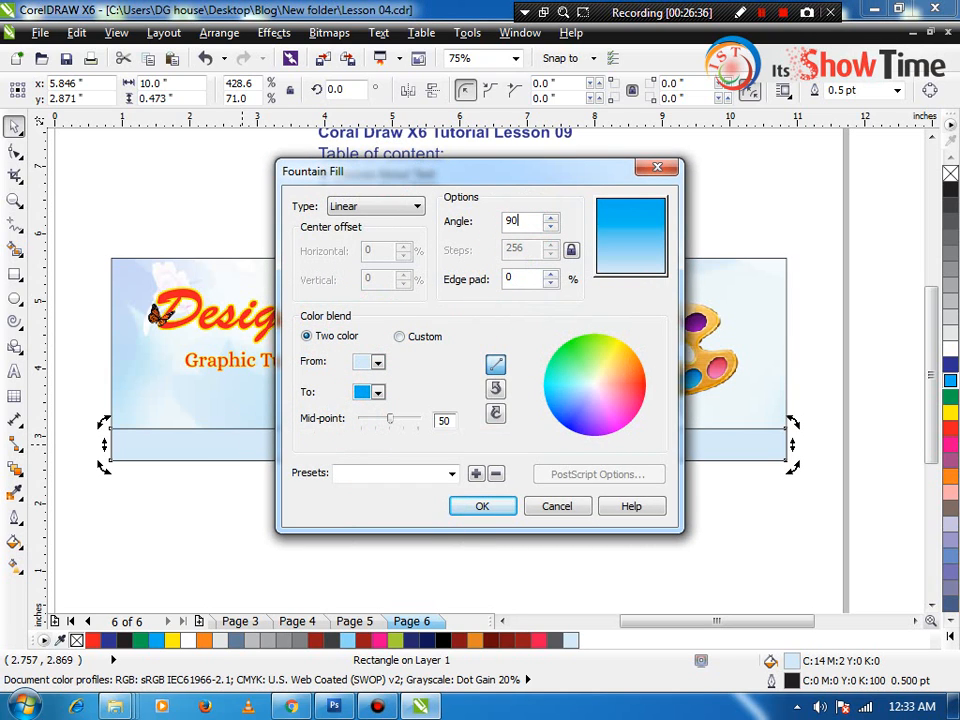
key(Return)
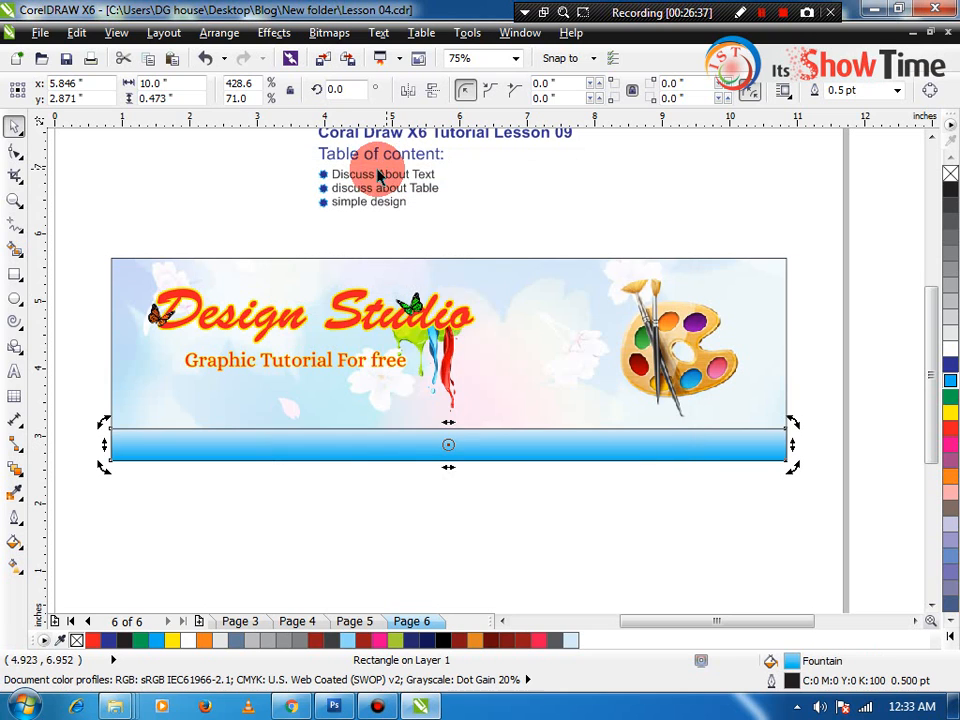
- Stretch the gradient strip upward to about 0.67 inches high and remove its outline
click(428, 441)
drag(446, 421, 448, 407)
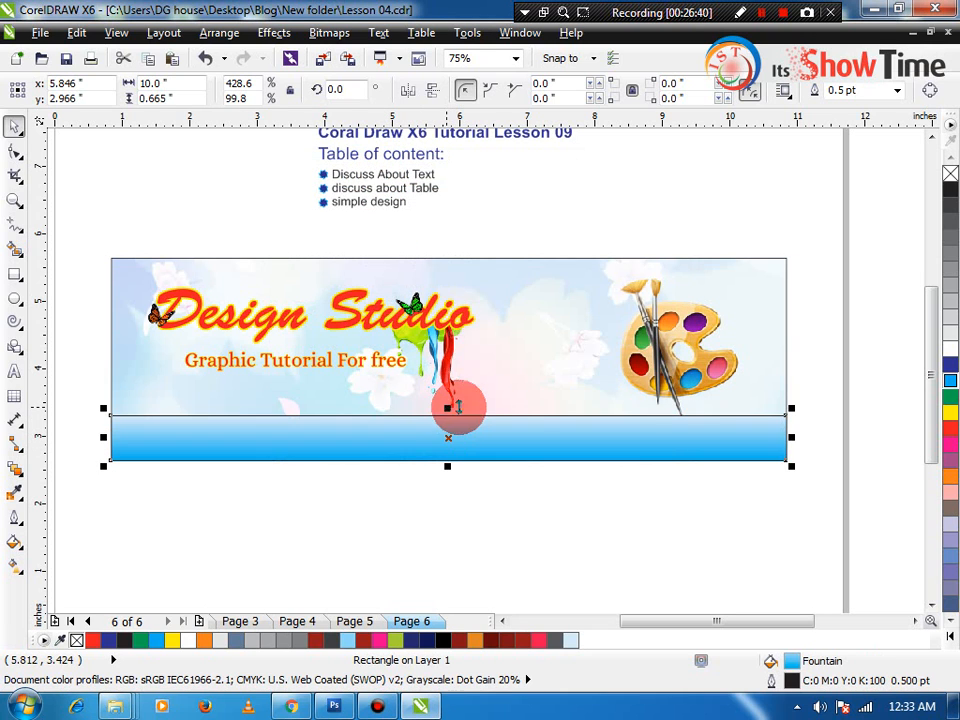
click(621, 527)
key(z)
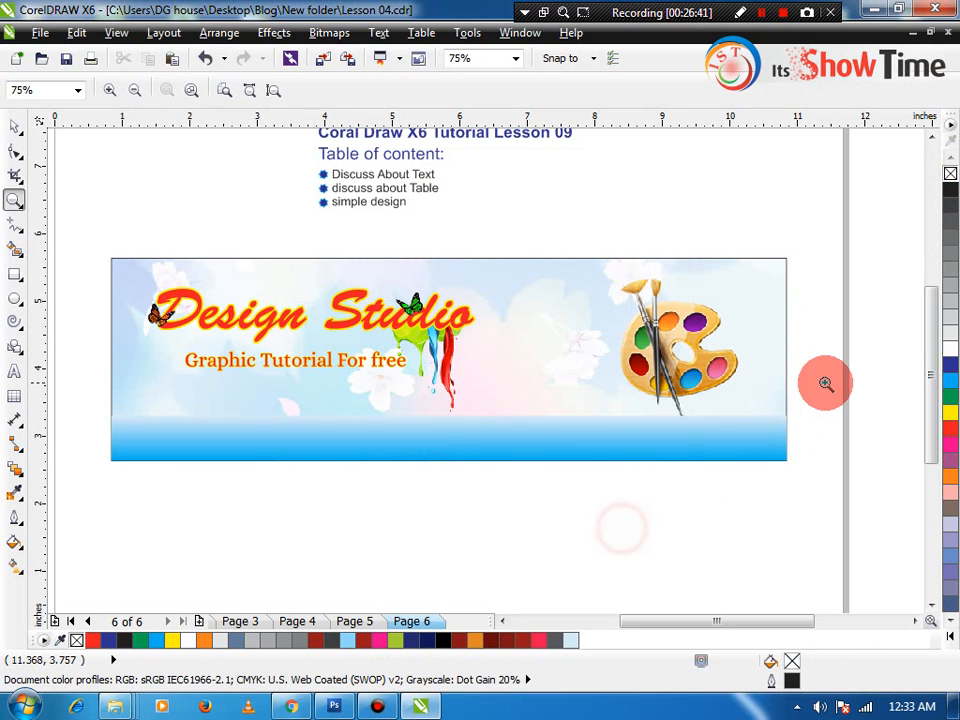
drag(825, 386, 92, 510)
key(z)
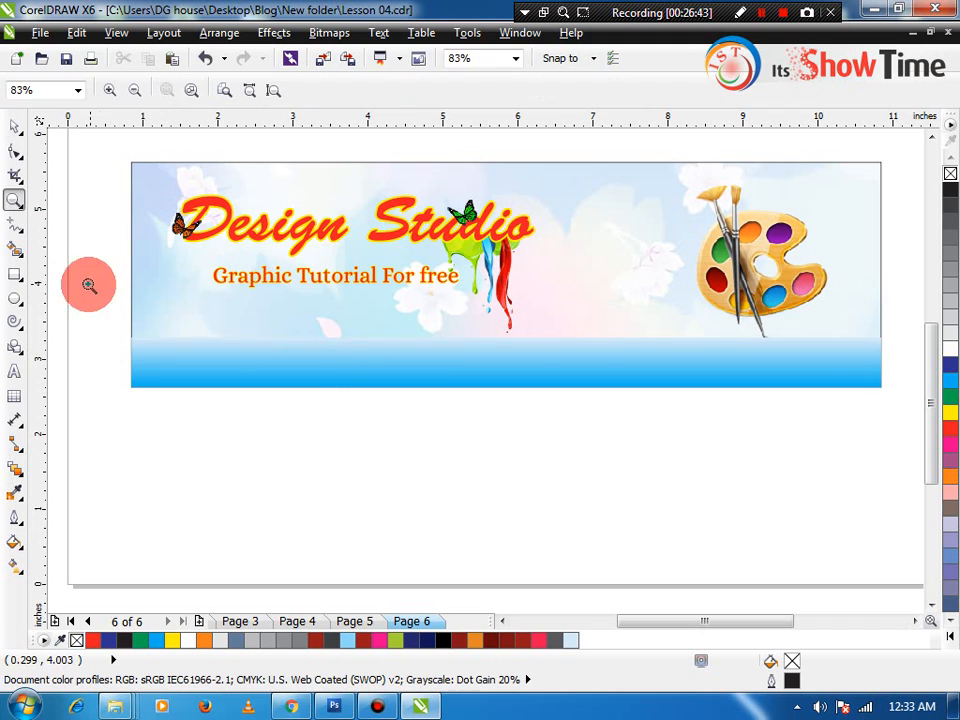
key(F3)
- Apply an upward linear transparency to the gradient strip so its upper edge fades into the flower background
click(344, 383)
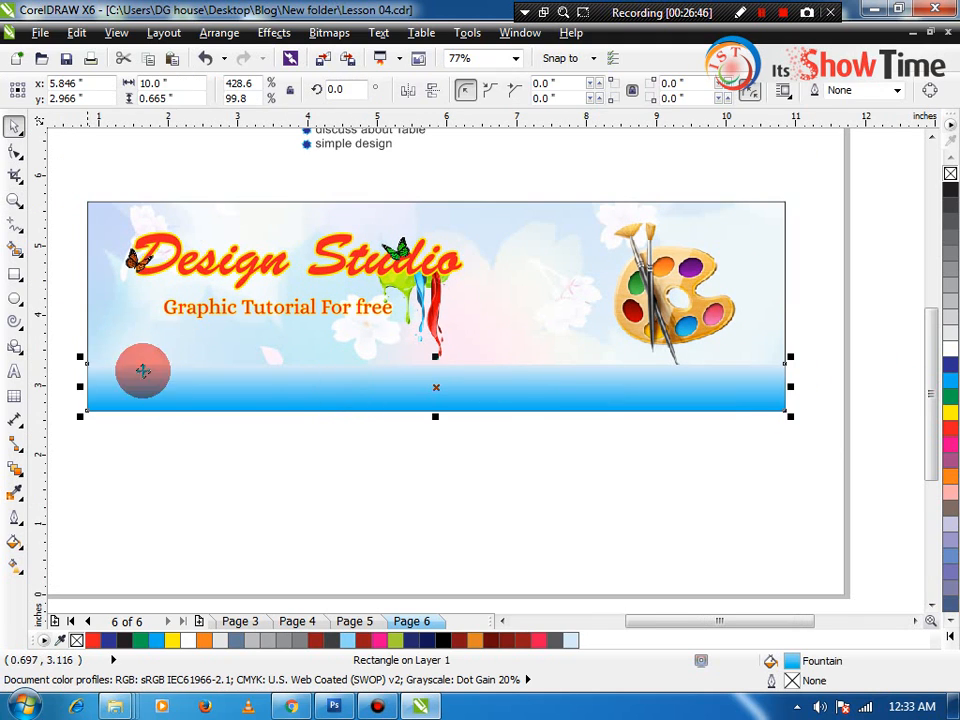
key(F2)
drag(232, 343, 422, 398)
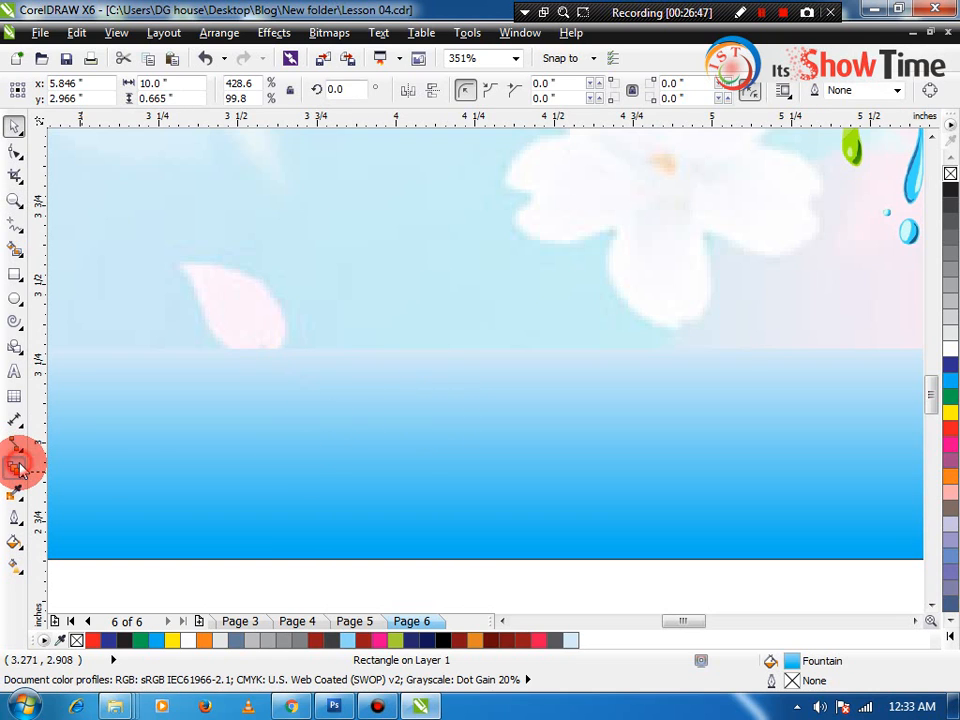
drag(20, 470, 118, 610)
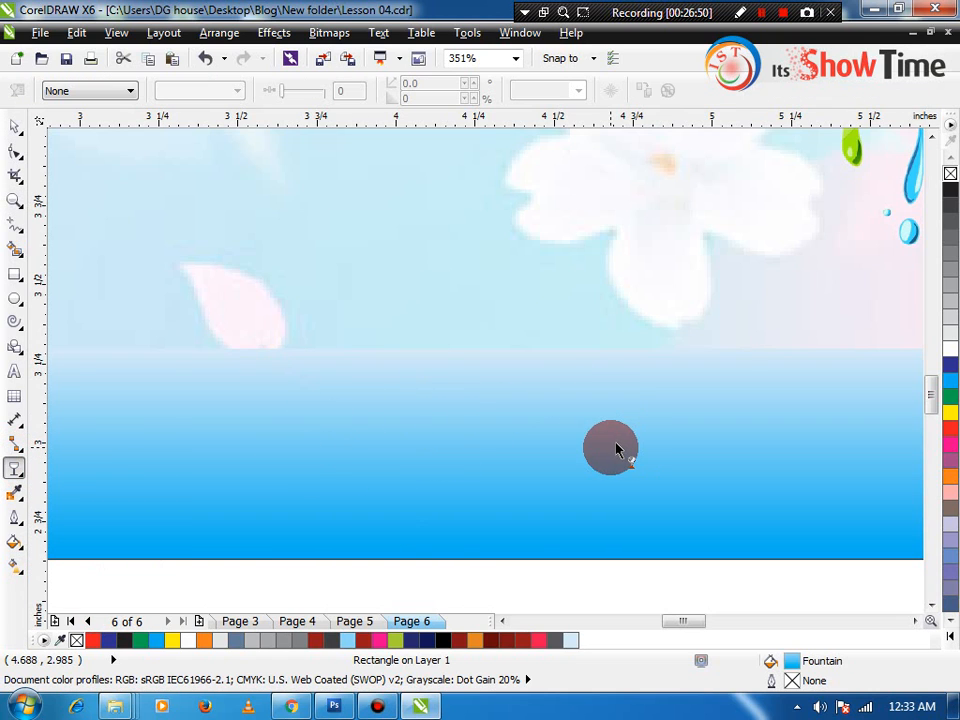
drag(611, 446, 609, 351)
key(space)
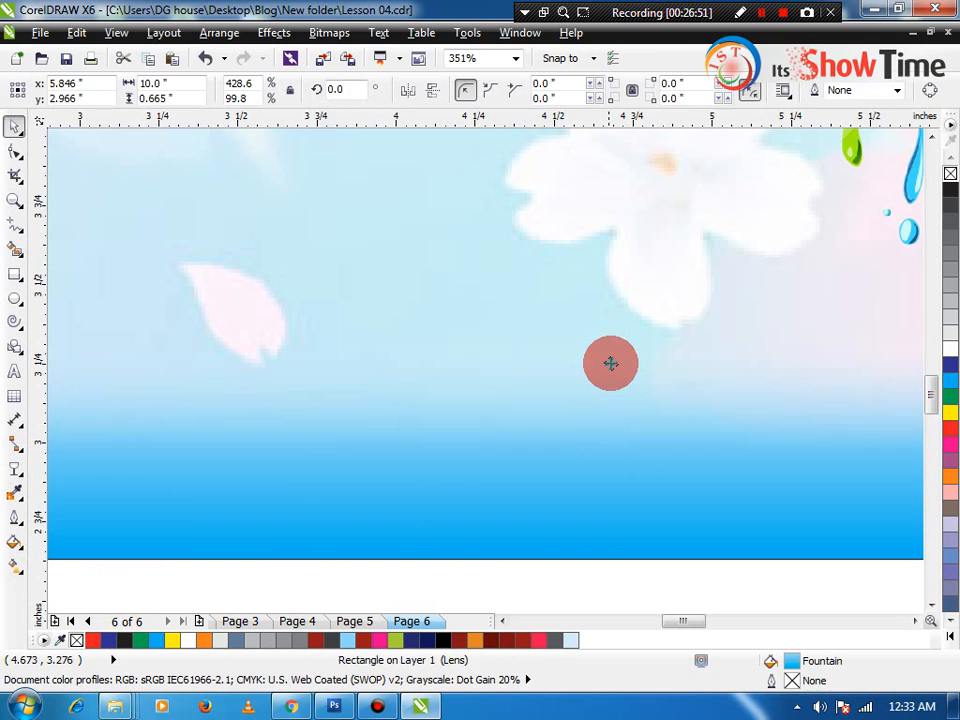
scroll(611, 366, down, 3)
click(553, 490)
key(z)
right_click(580, 477)
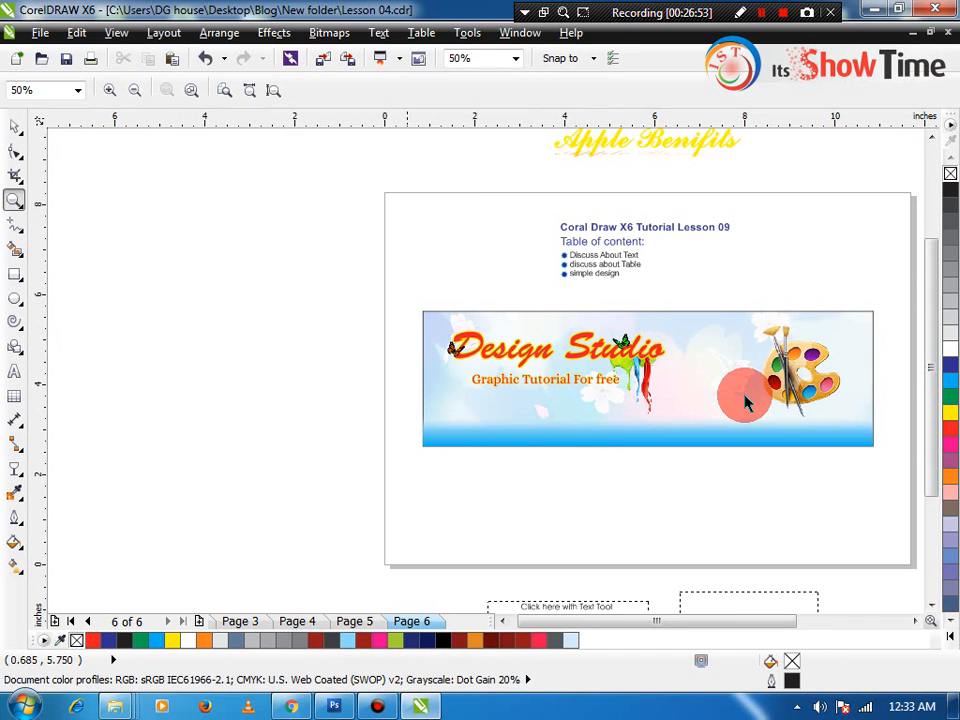
- Scale the palette image down around its center to about 1.48 by 1.72 inches and deselect it
key(space)
click(800, 385)
scroll(813, 433, up, 2)
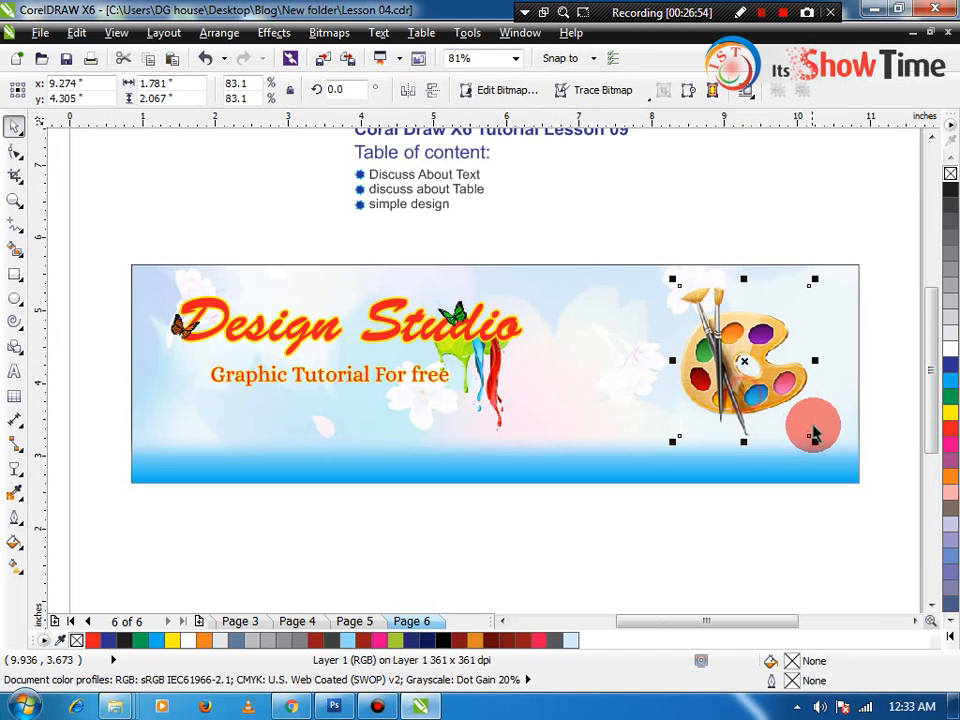
drag(817, 440, 803, 428)
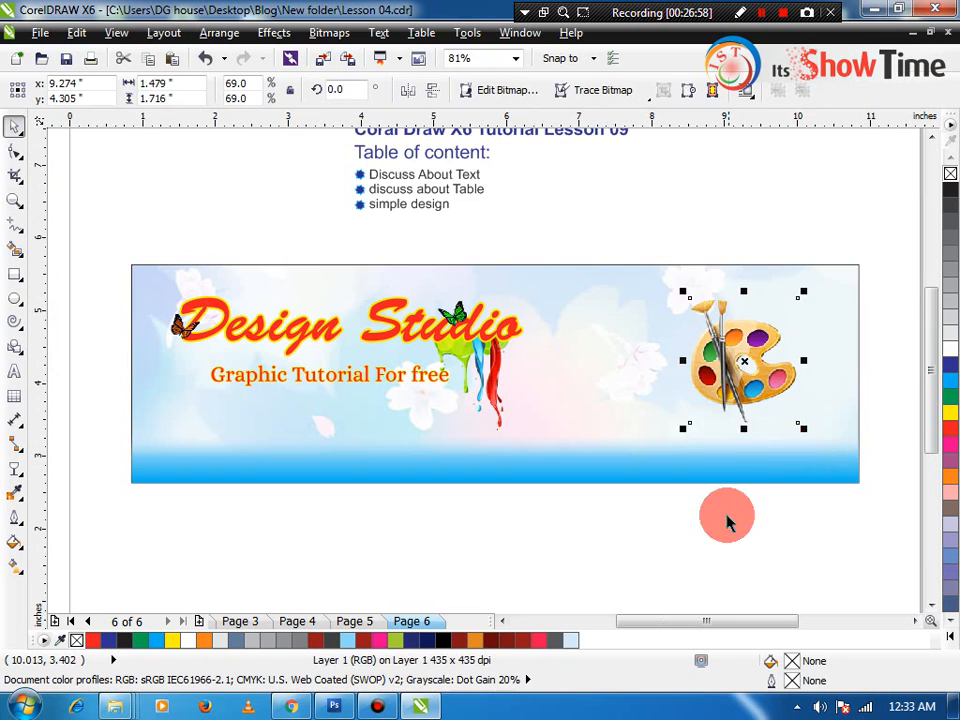
click(729, 516)
- Enlarge the title, subtitle, butterflies and paint drip together to about 5.93 by 2.24 inches and shift them right
drag(574, 272, 133, 454)
drag(527, 290, 570, 275)
drag(496, 317, 528, 322)
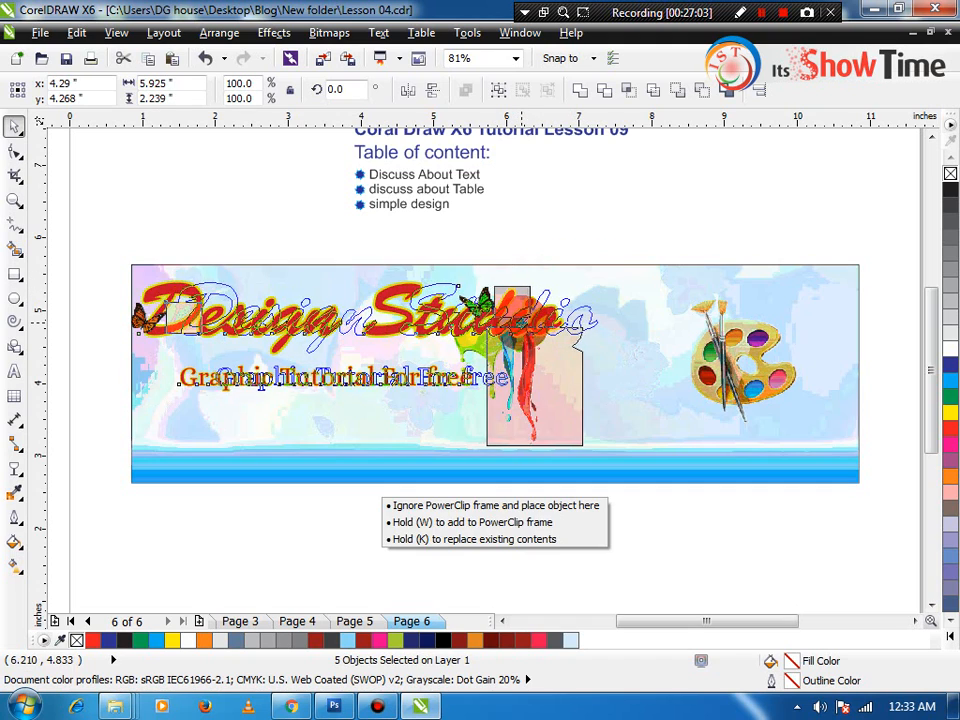
click(531, 532)
- Shift the palette slightly left and shrink it to about 1.27 by 1.48 inches, and lower the subtitle slightly
drag(801, 403, 726, 367)
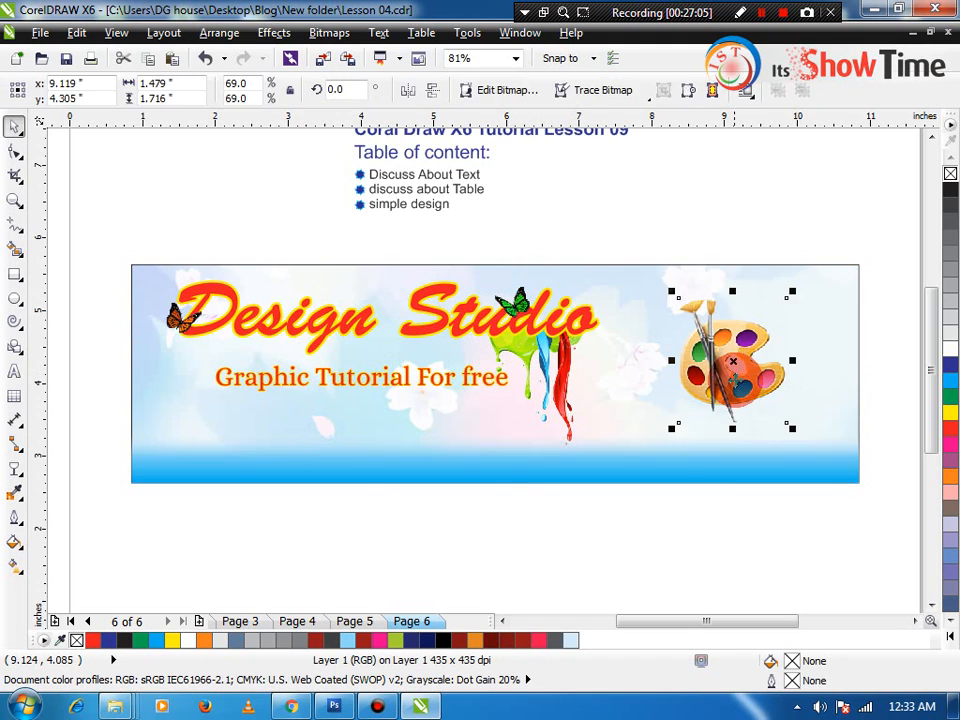
drag(790, 292, 781, 300)
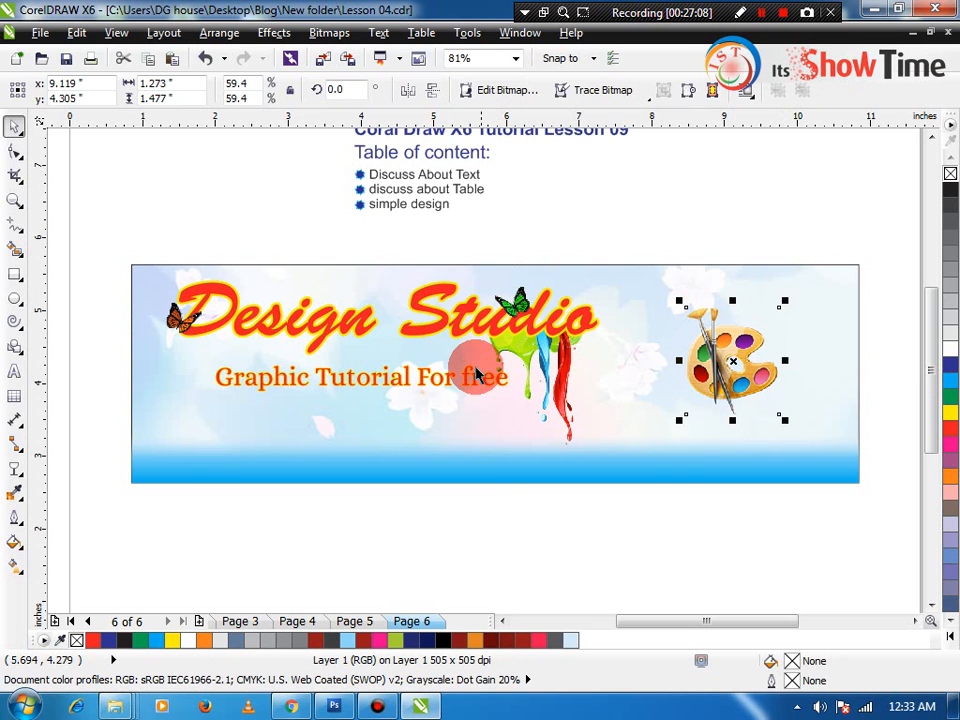
drag(470, 362, 466, 386)
- Raise the palette image toward the banner's upper edge to leave room beneath it
key(z)
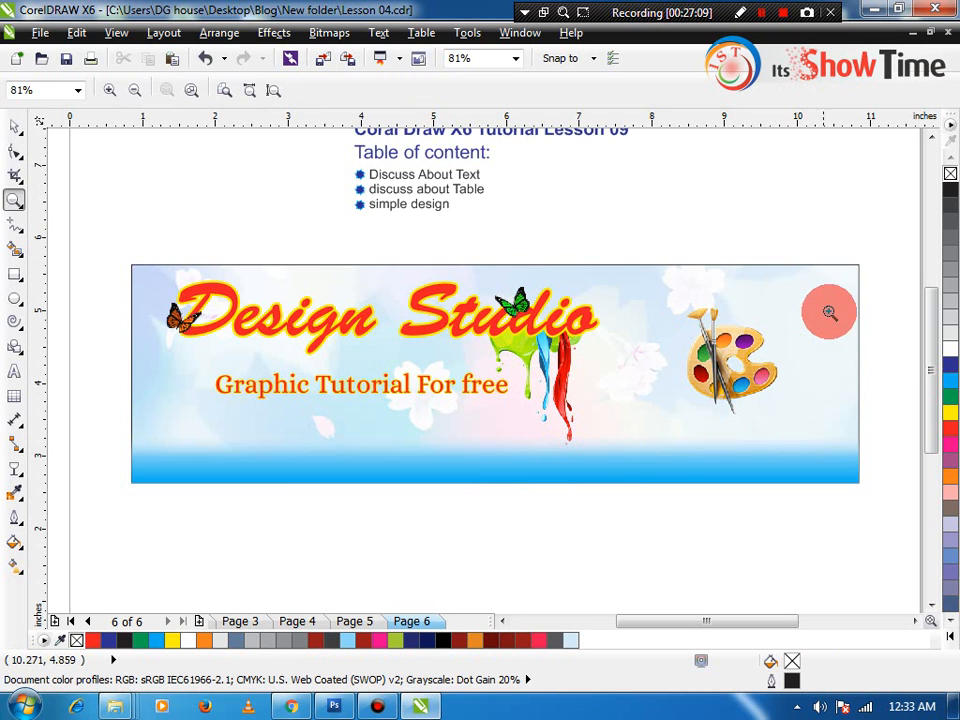
drag(866, 254, 510, 500)
drag(614, 395, 614, 340)
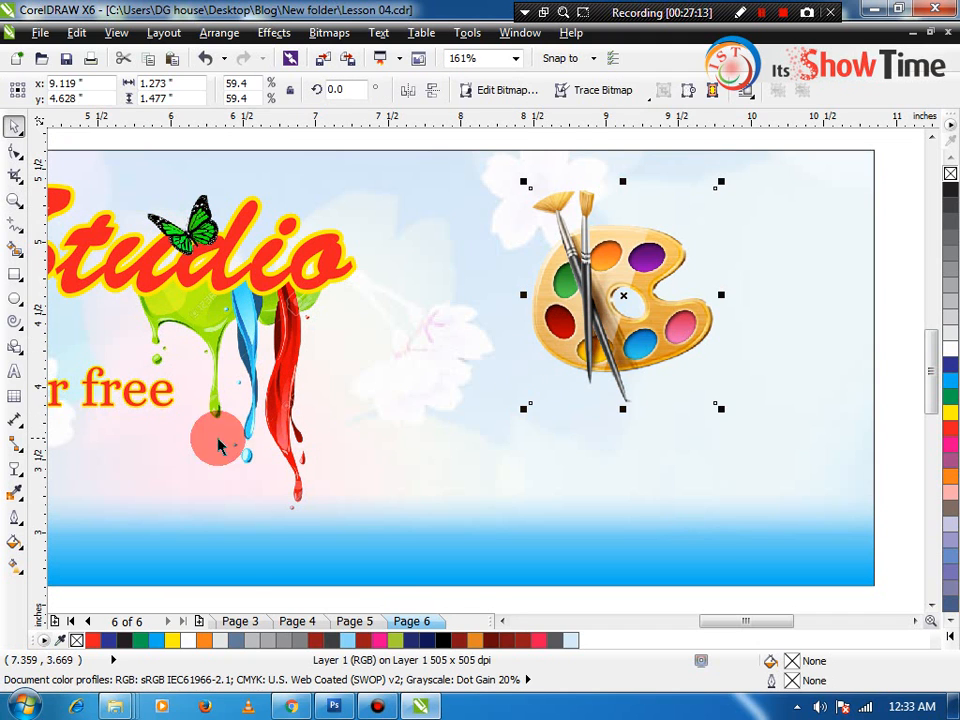
- Add the artistic text "Ask what you need" in 24 pt Arial beneath the palette
click(15, 371)
click(444, 446)
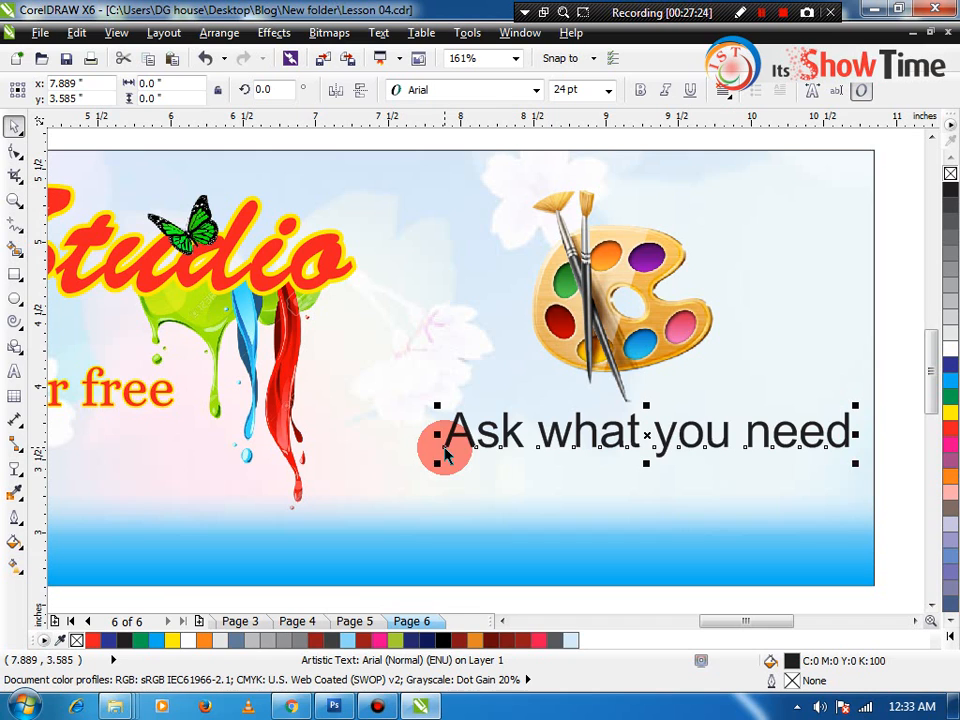
ctrl+click(499, 414)
key(F8)
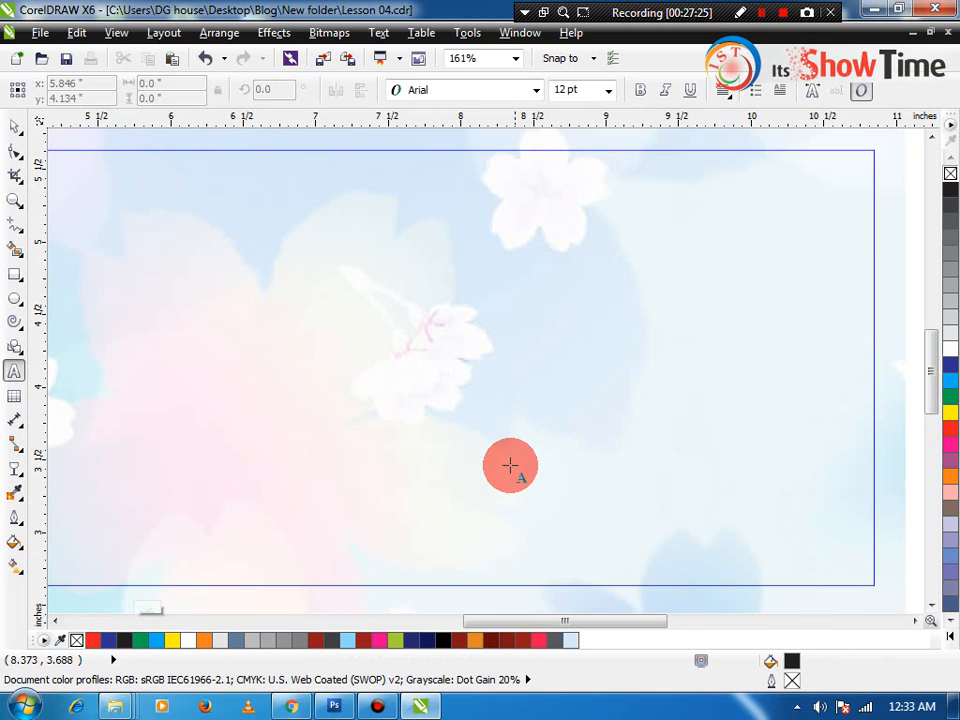
key(space)
scroll(502, 480, down, 2)
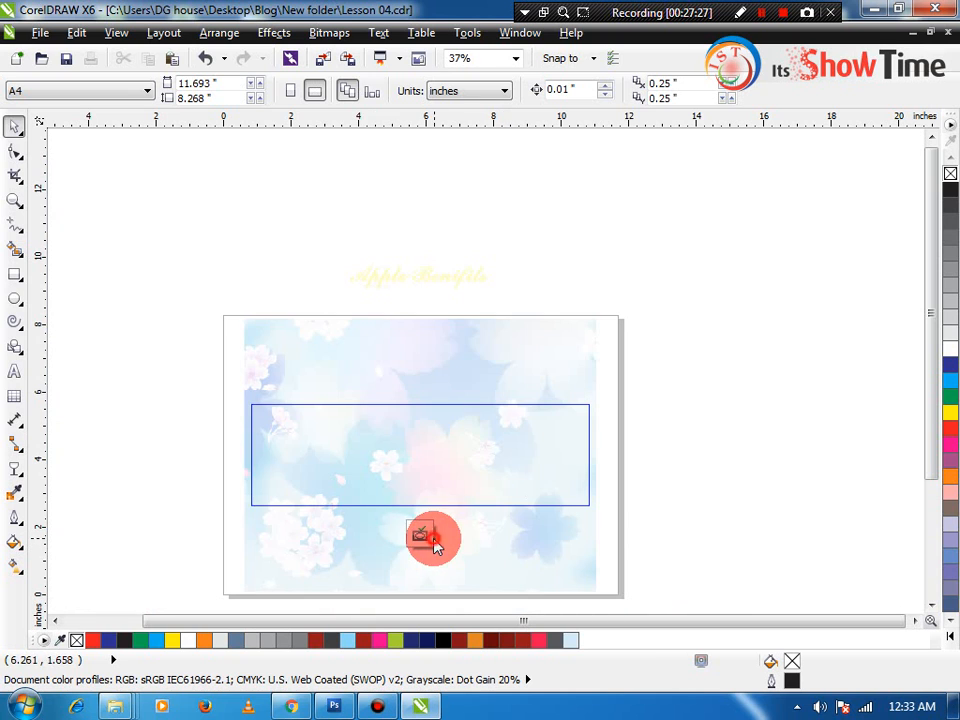
click(422, 537)
key(z)
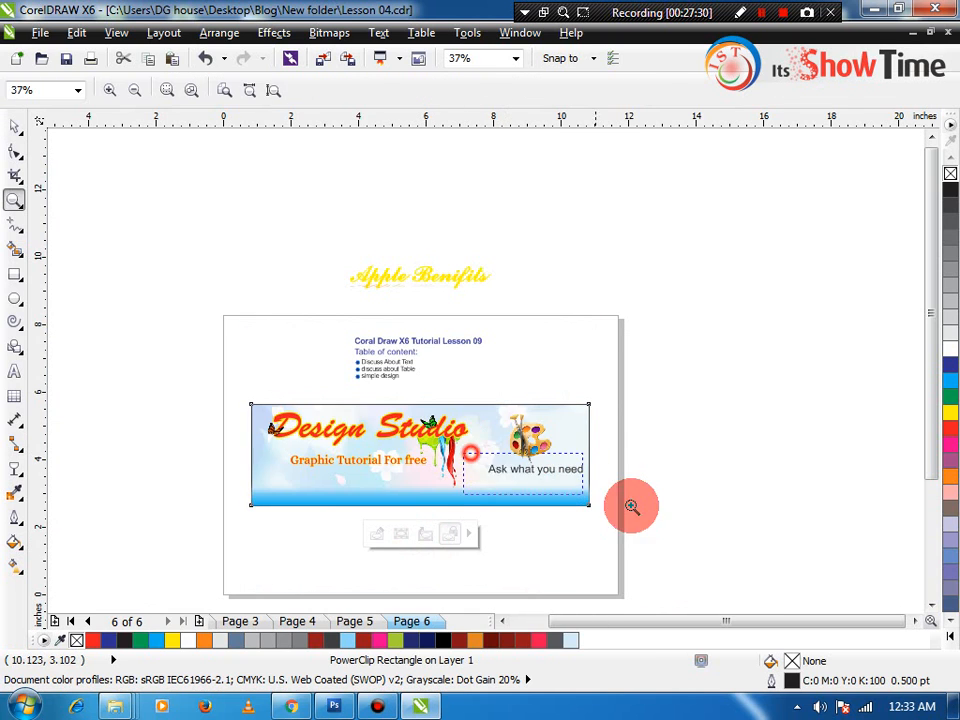